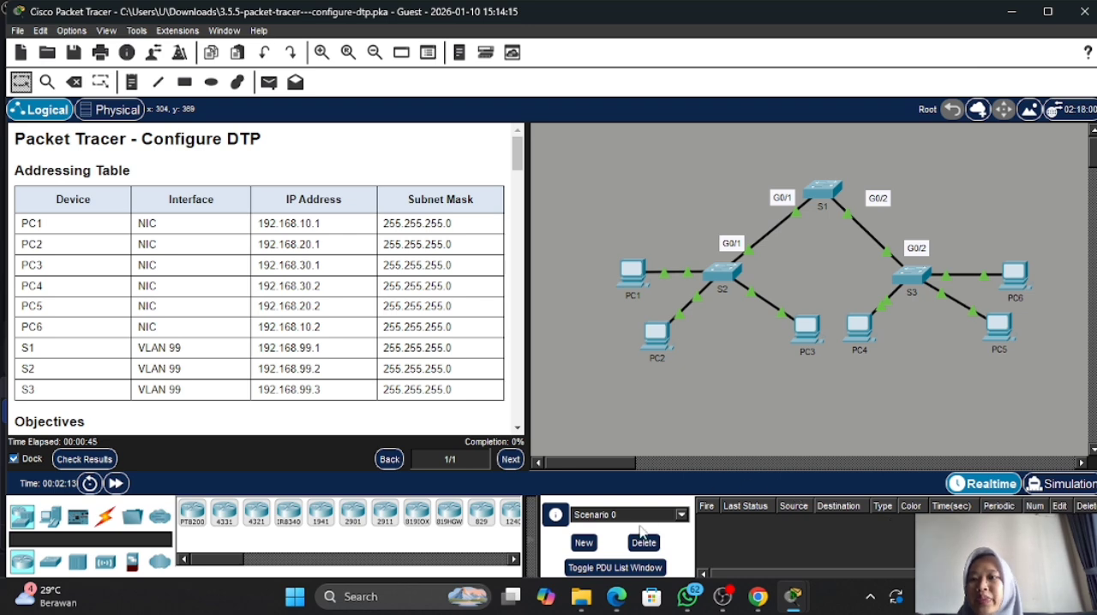
# - Open the command line of switch S1 and enter privileged EXEC mode
pyautogui.scroll(-3, 437, 260)
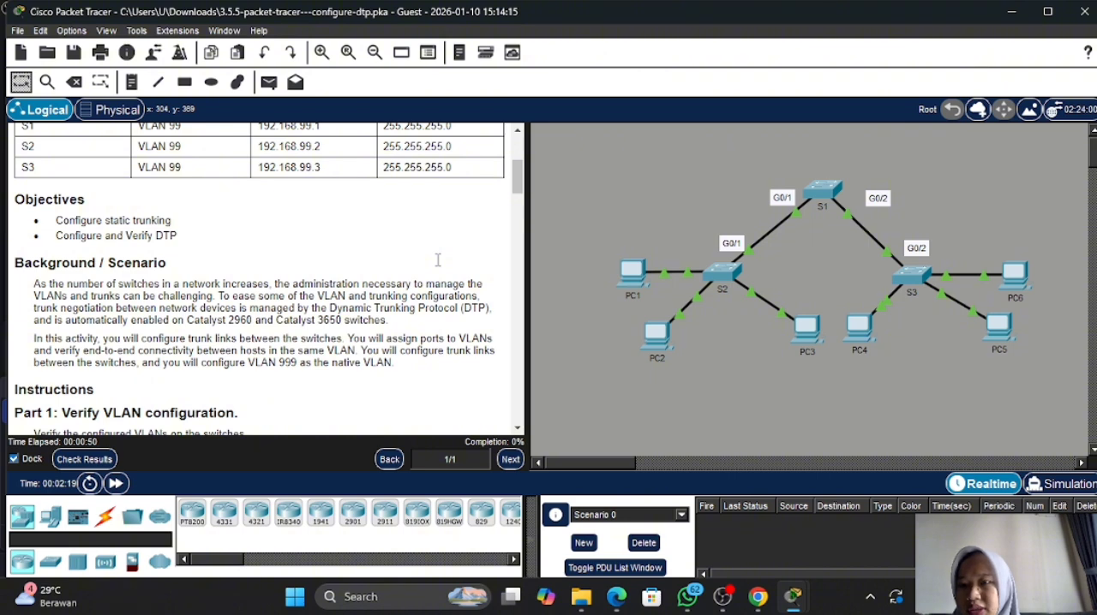
pyautogui.scroll(-3, 437, 260)
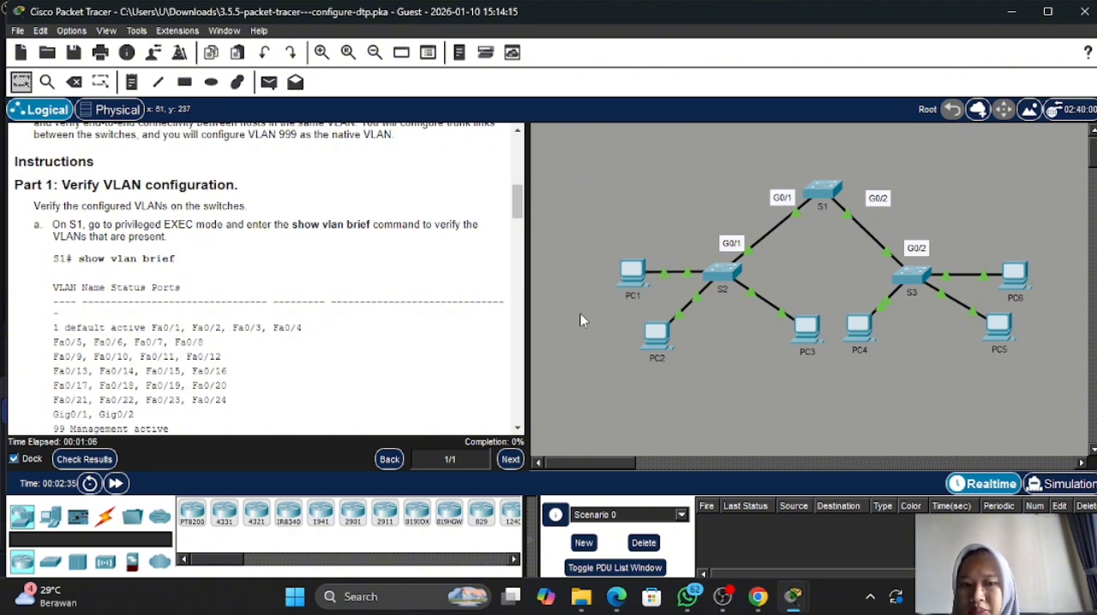
pyautogui.click(820, 194)
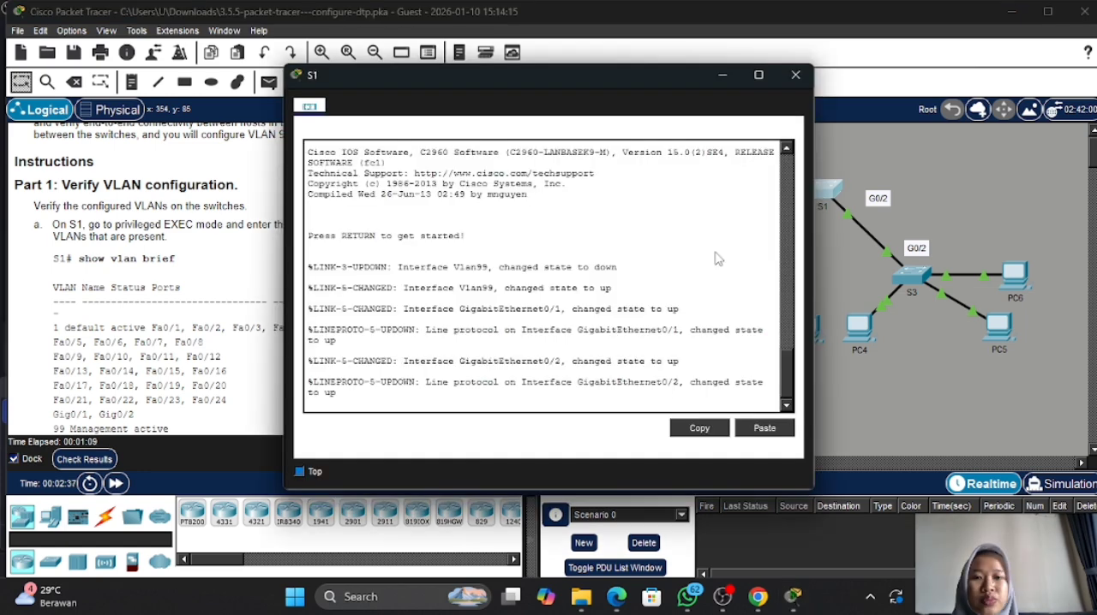
pyautogui.press('Return')
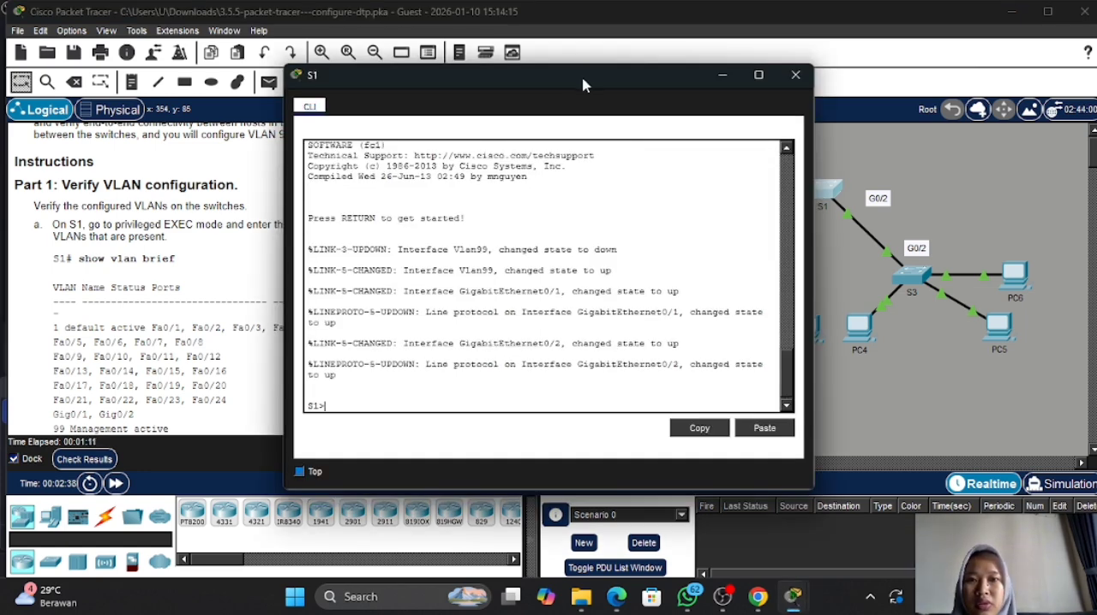
pyautogui.moveTo(605, 83); pyautogui.dragTo(797, 70)
pyautogui.write('en')
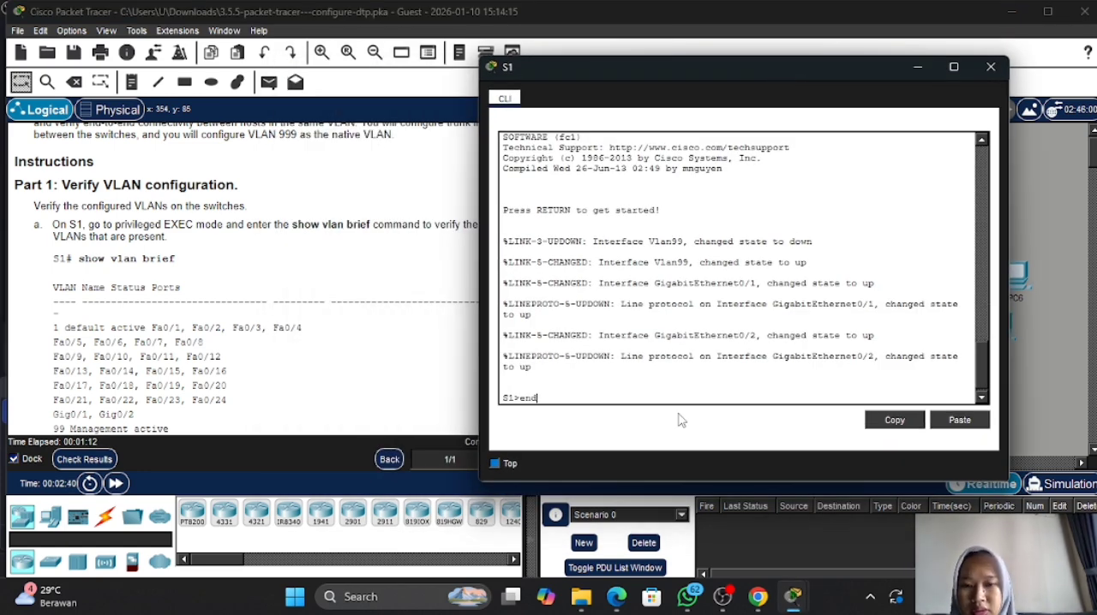
pyautogui.press('Return')
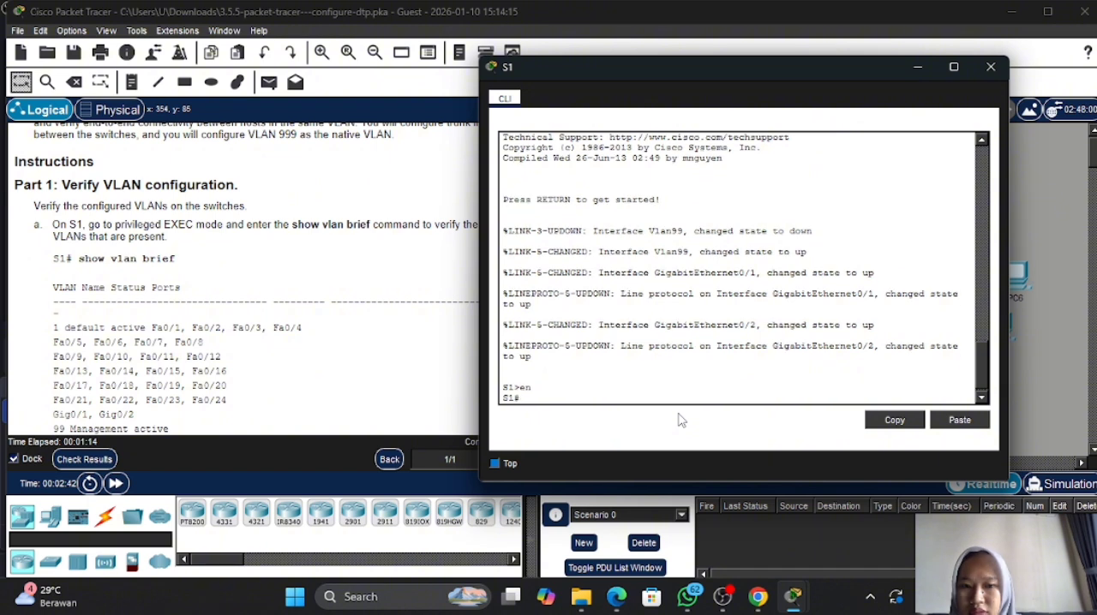
# - Run show vlan brief on S1 and compare the configured VLANs with the listing in the activity instructions
pyautogui.write('sh')
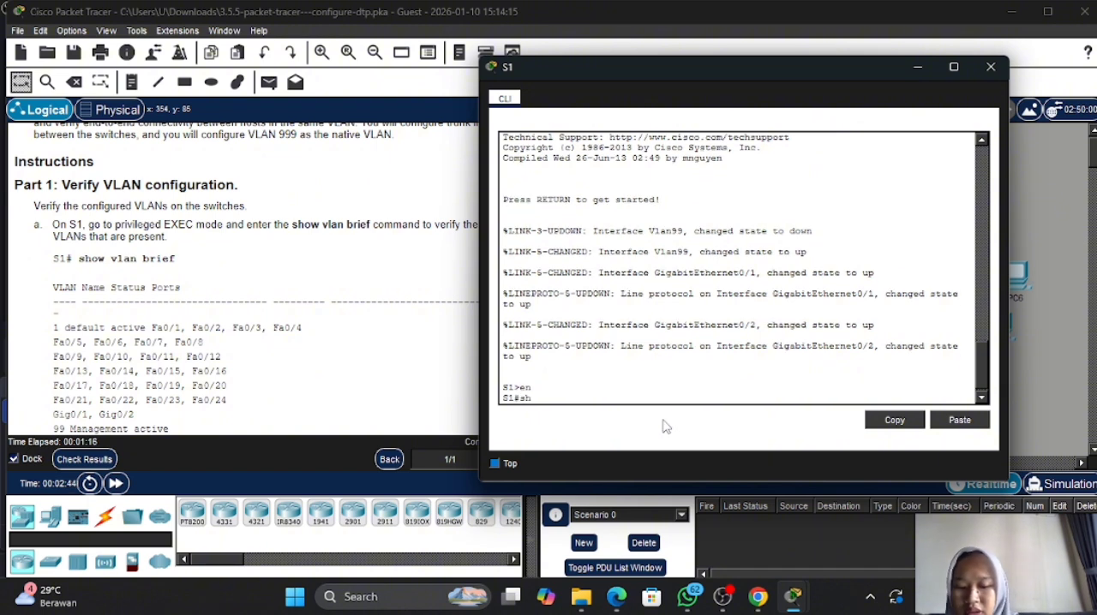
pyautogui.write('ow vlan brief')
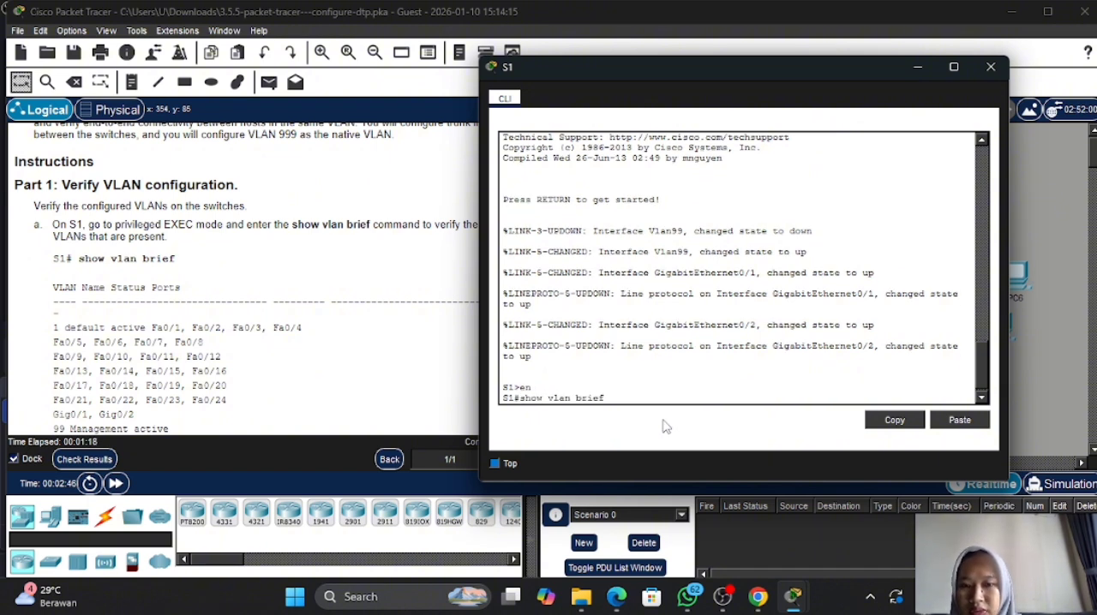
pyautogui.press('Return')
pyautogui.scroll(-2, 358, 290)
pyautogui.scroll(-1, 358, 289)
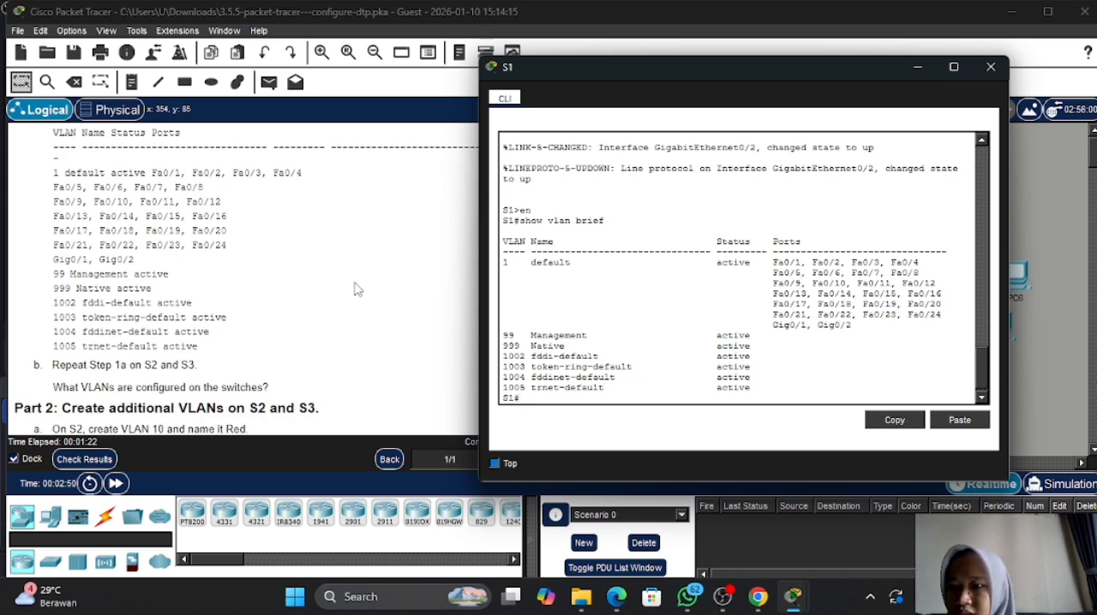
pyautogui.scroll(-1, 359, 289)
pyautogui.scroll(2, 358, 290)
pyautogui.scroll(-2, 358, 290)
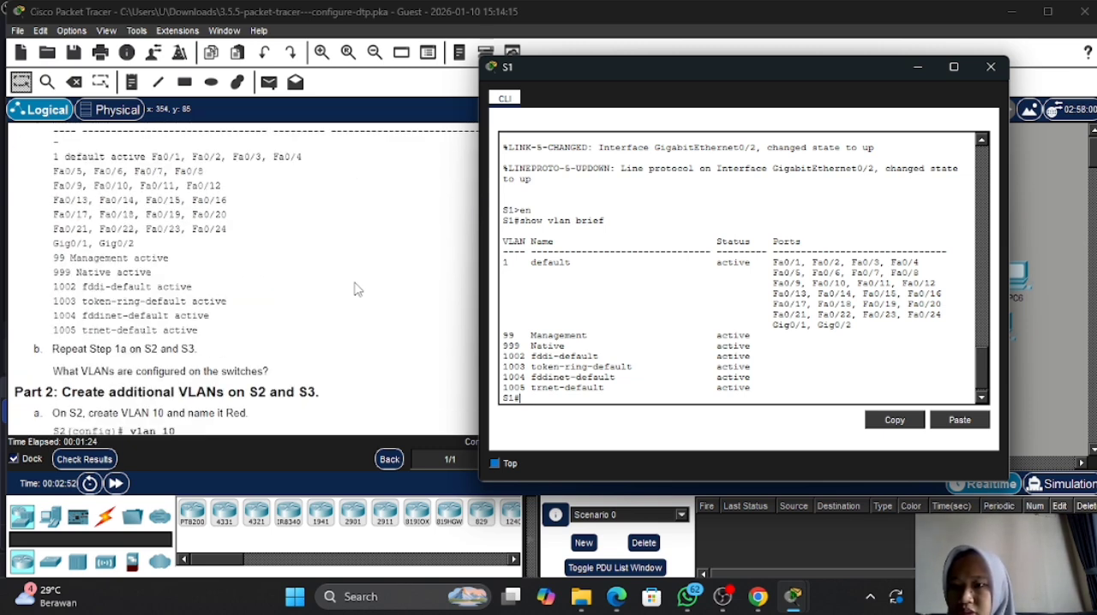
pyautogui.moveTo(503, 336); pyautogui.dragTo(607, 348)
pyautogui.click(607, 348)
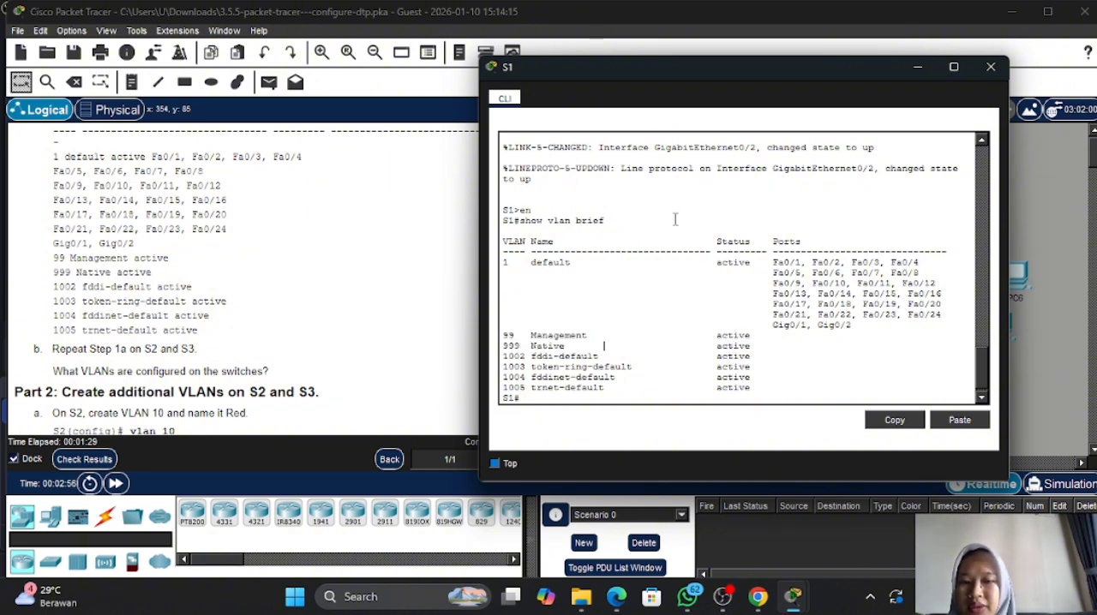
pyautogui.click(917, 66)
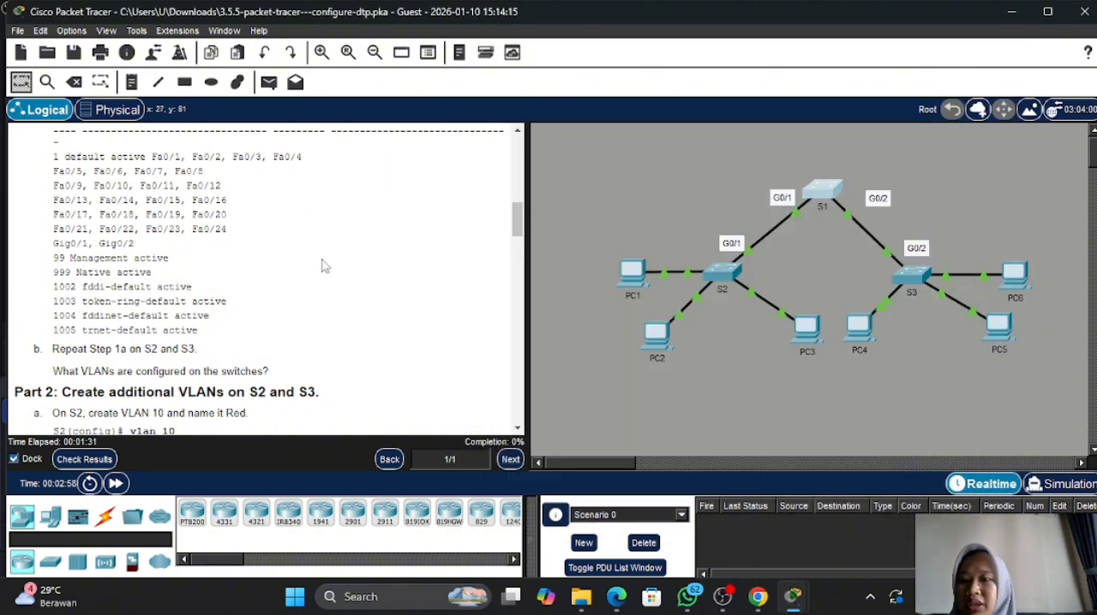
# - Open the command line of switch S2 and enter privileged EXEC mode
pyautogui.scroll(-2, 315, 271)
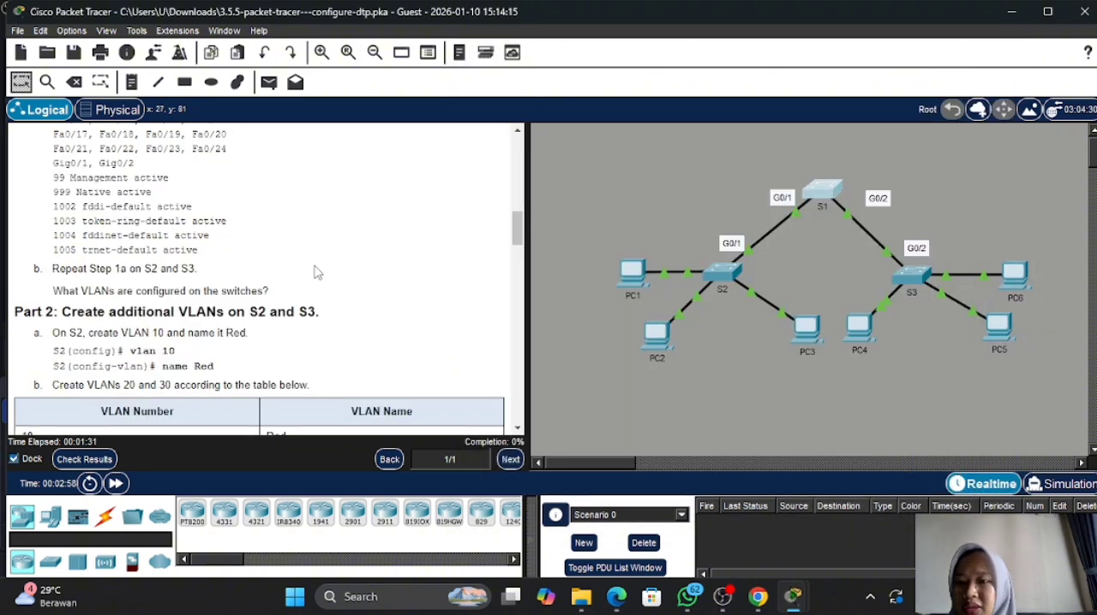
pyautogui.click(709, 286)
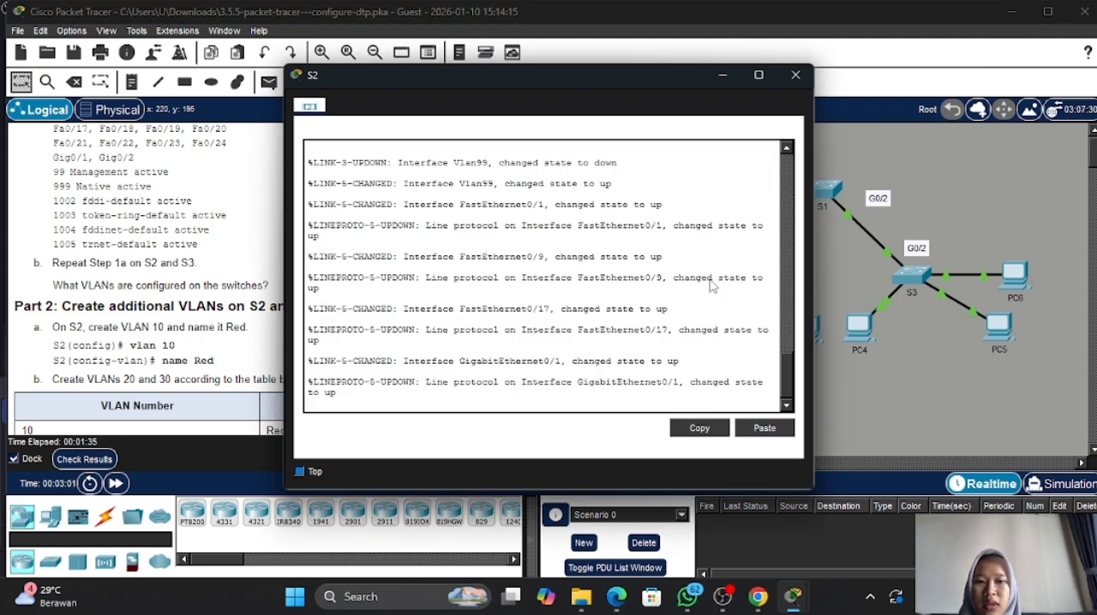
pyautogui.write('en')
pyautogui.press('Return')
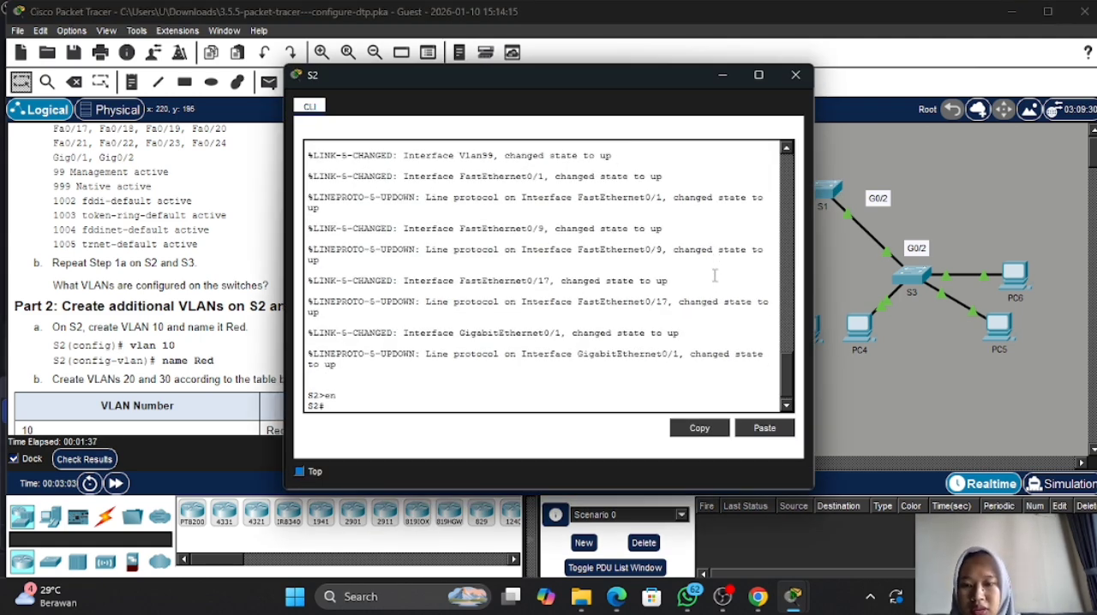
# - Run show vlan brief on S2 and check which VLANs are configured besides the defaults
pyautogui.write('show vlan bri')
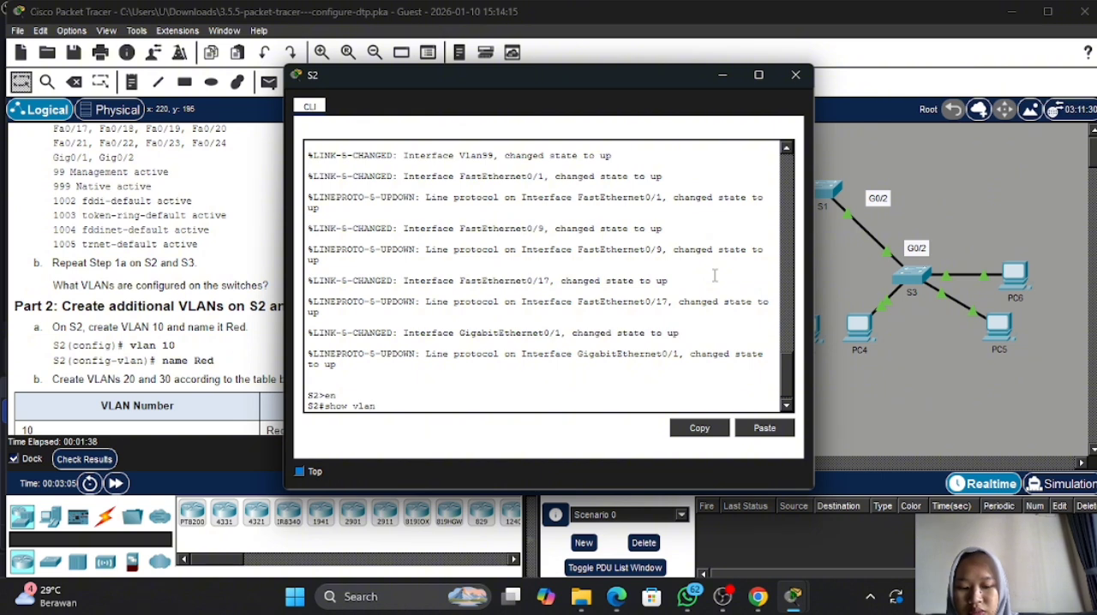
pyautogui.press('BackSpace')
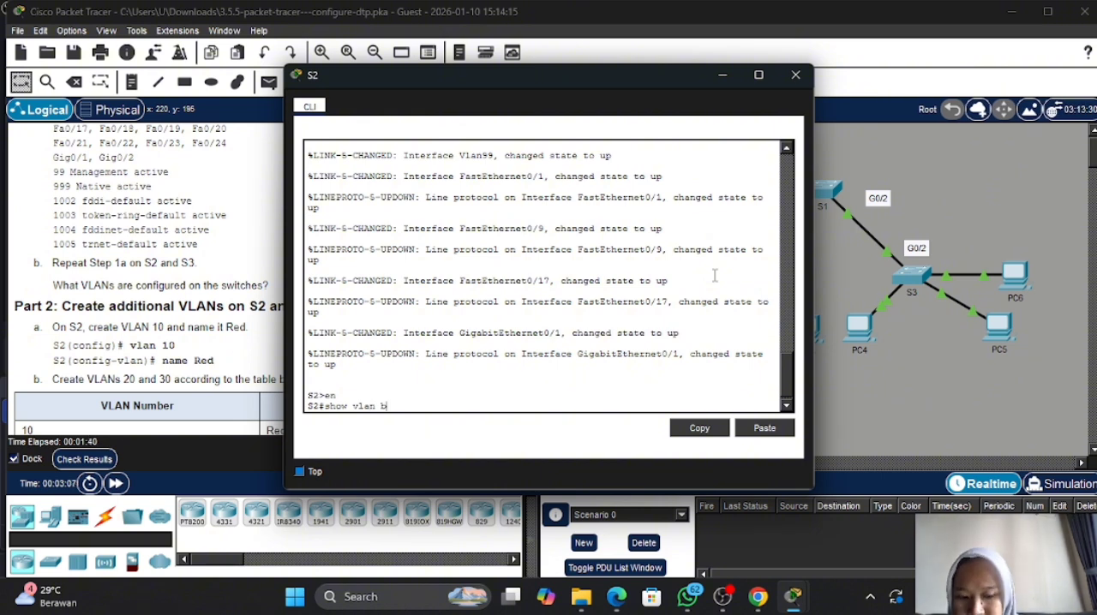
pyautogui.write('rief')
pyautogui.press('Return')
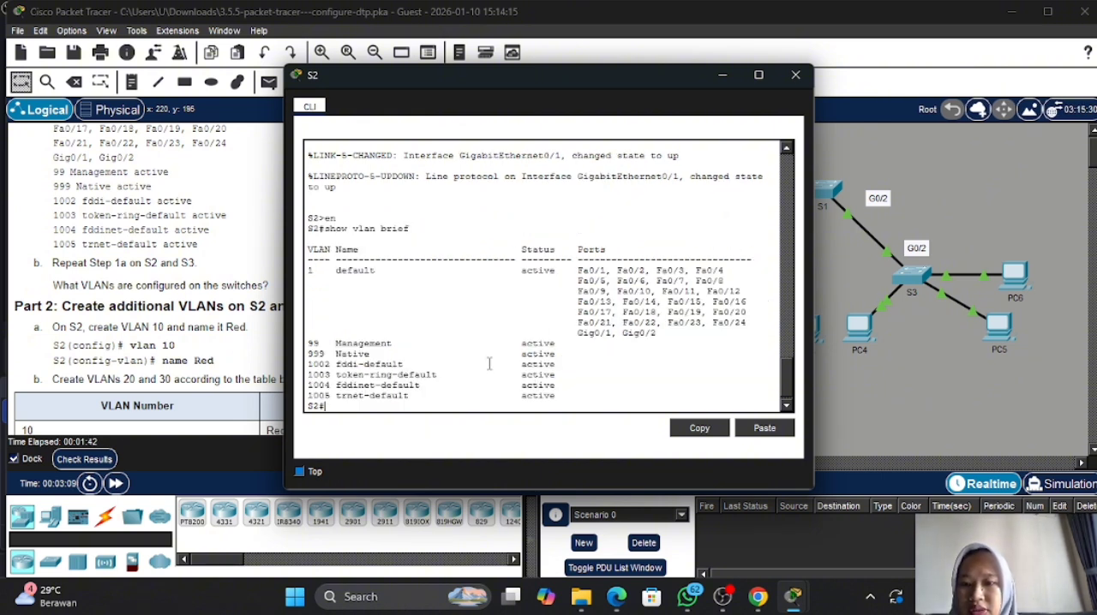
pyautogui.moveTo(309, 343); pyautogui.dragTo(411, 354)
pyautogui.click(722, 74)
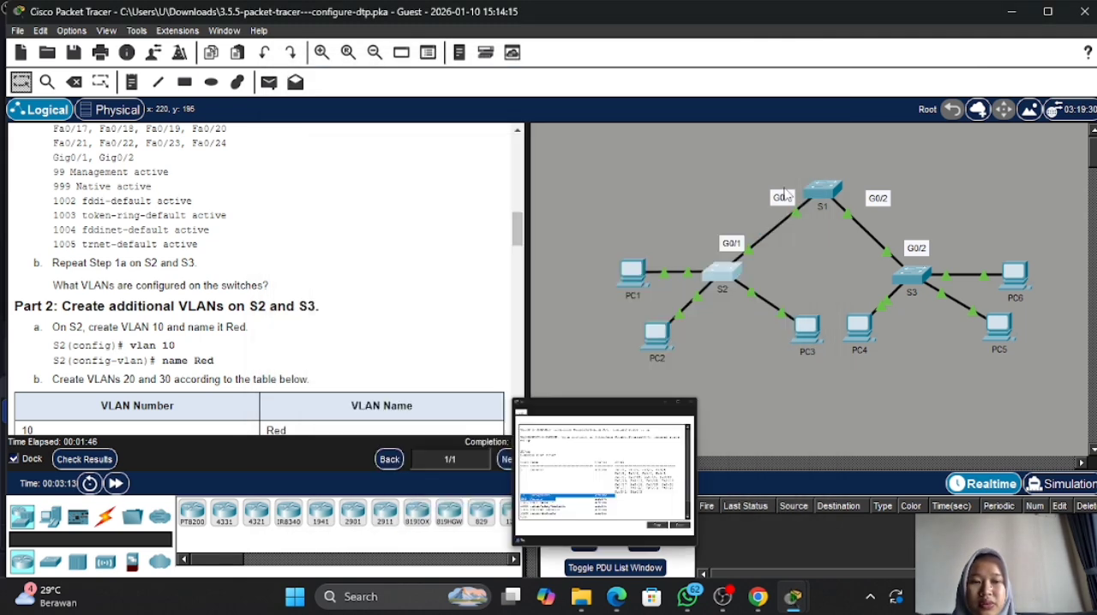
# - Open the command line of switch S3 and enter privileged EXEC mode
pyautogui.click(908, 274)
pyautogui.write('e')
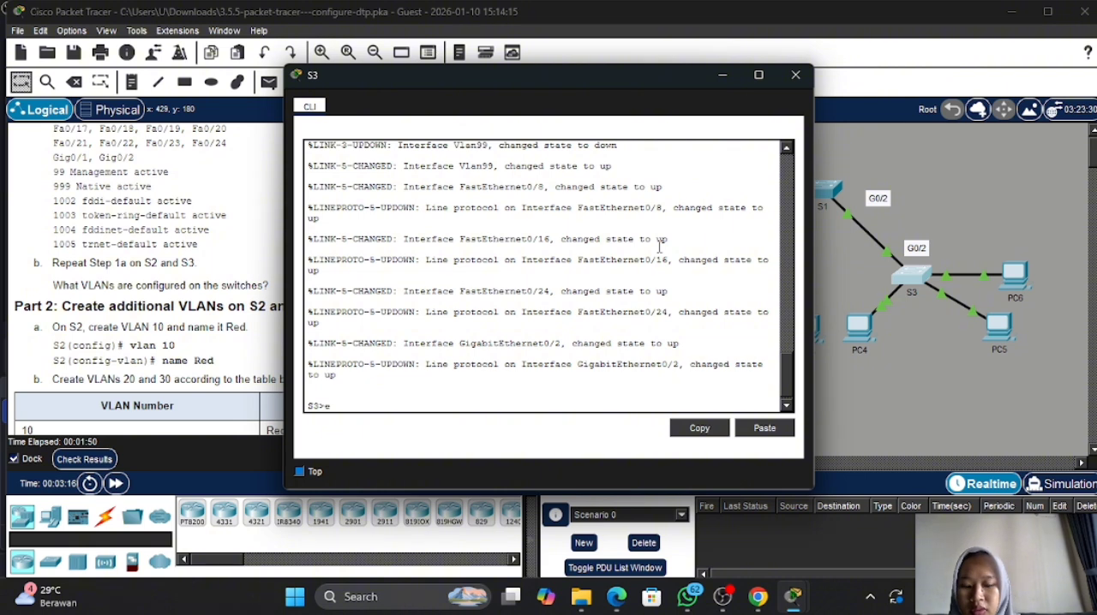
pyautogui.write('n')
pyautogui.press('Return')
# - Run show vlan brief on S3 and check which VLANs are configured besides the defaults
pyautogui.write('show')
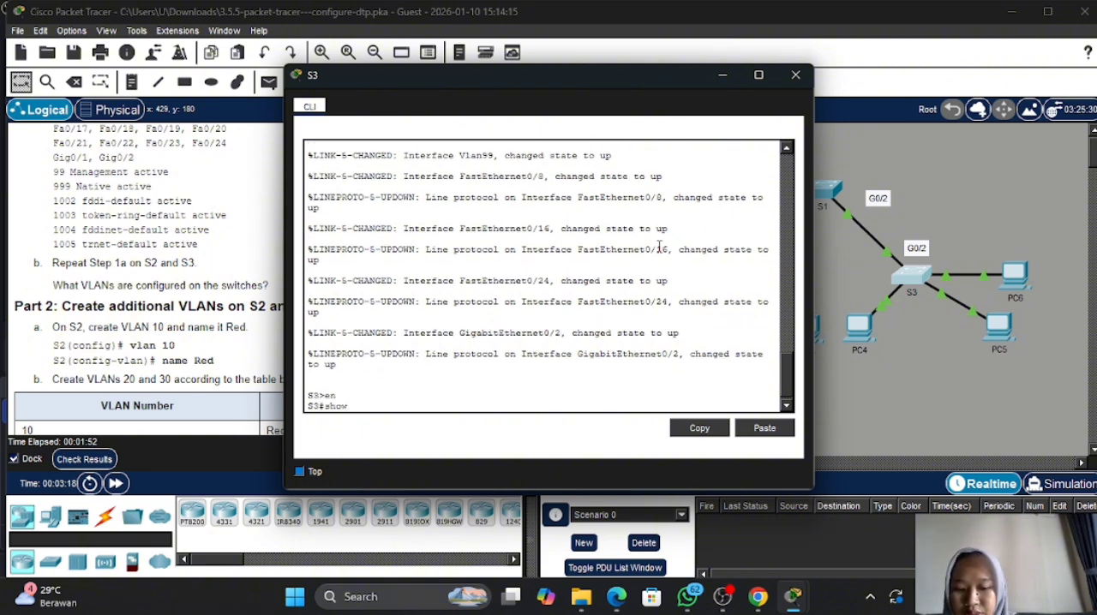
pyautogui.write(' vlan brief')
pyautogui.press('Return')
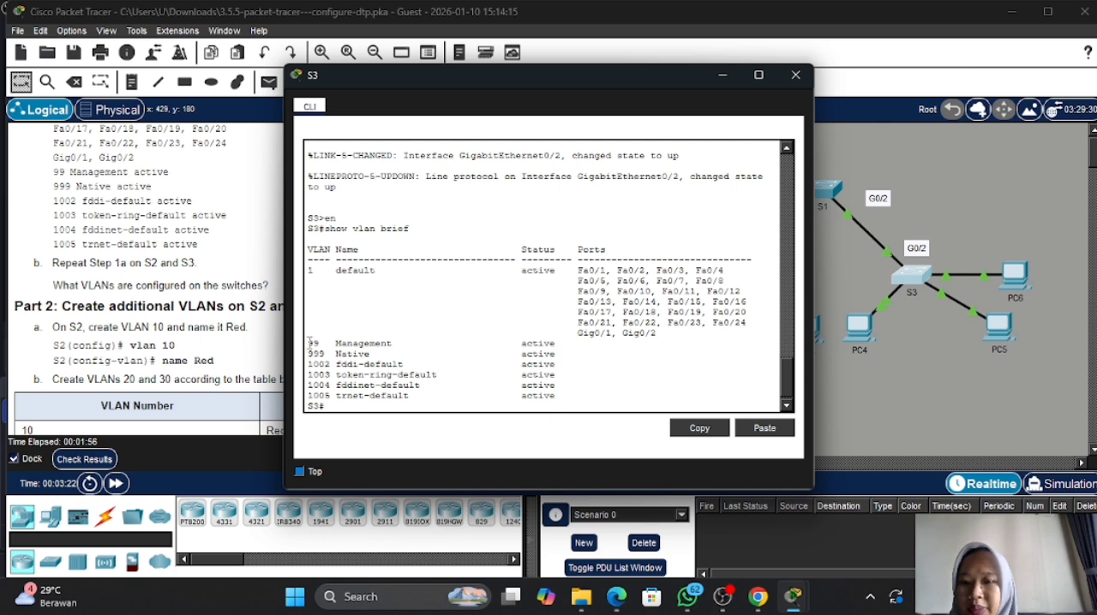
pyautogui.moveTo(307, 343); pyautogui.dragTo(400, 358)
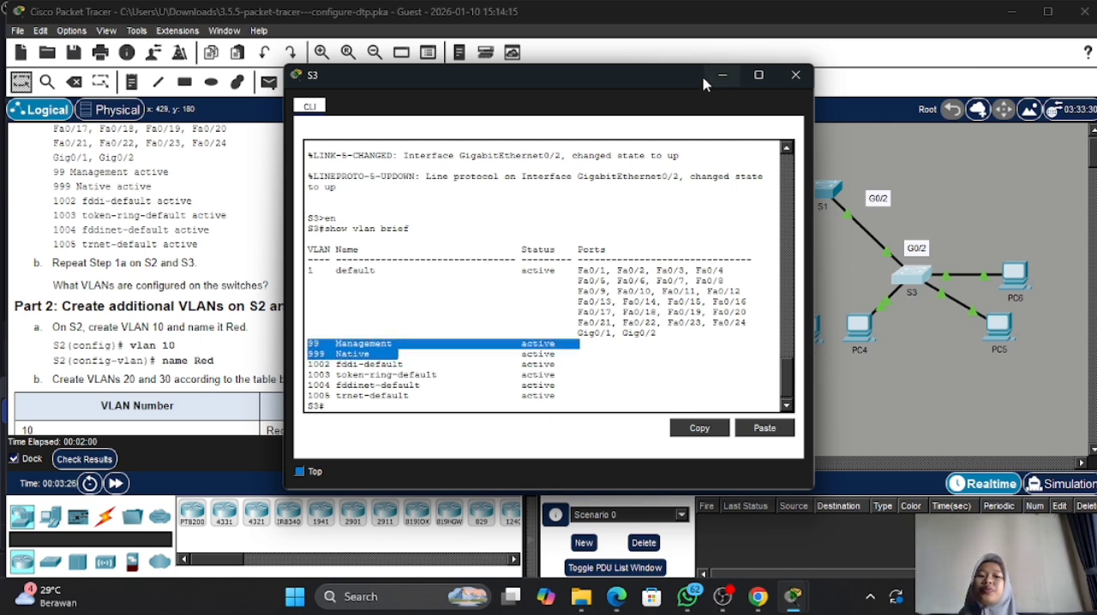
pyautogui.click(722, 75)
# - Return to the command line of S2 and enter global configuration mode
pyautogui.scroll(-3, 307, 266)
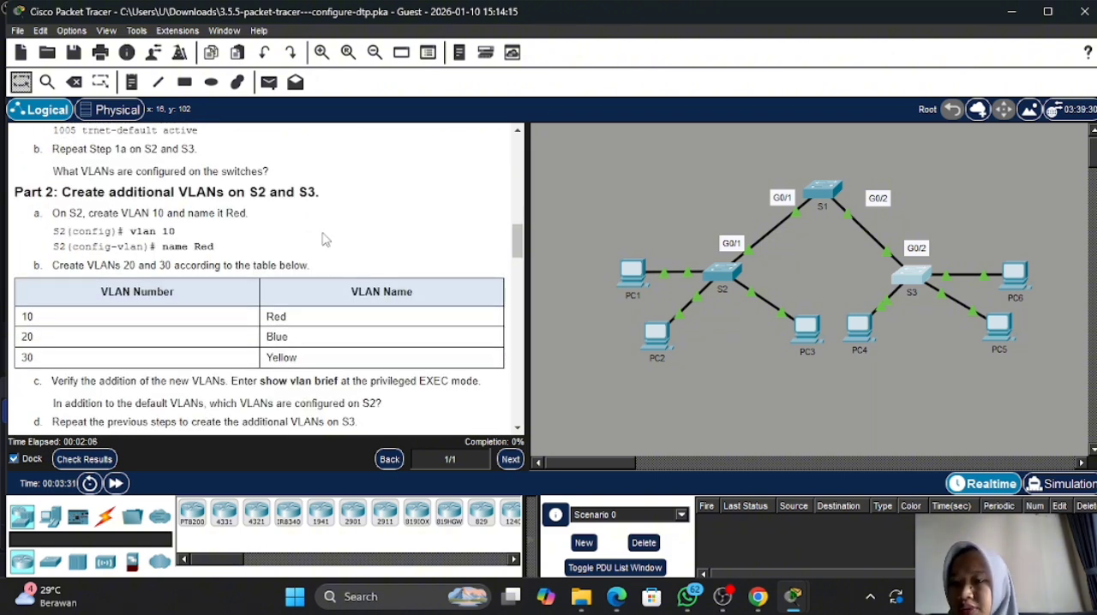
pyautogui.click(724, 271)
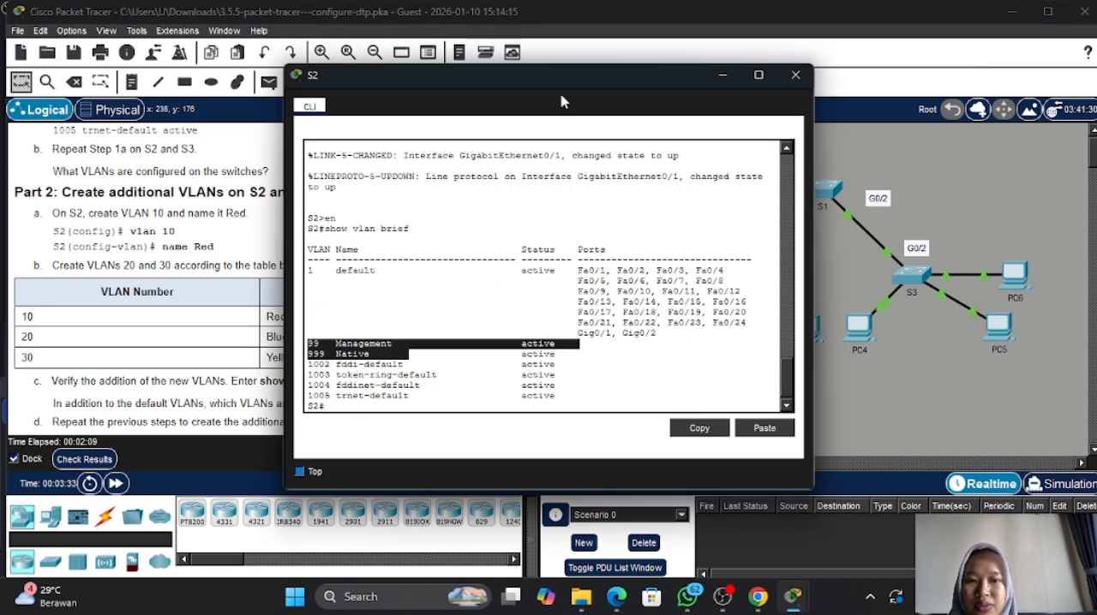
pyautogui.moveTo(570, 88); pyautogui.dragTo(699, 58)
pyautogui.click(671, 196)
pyautogui.press('Return')
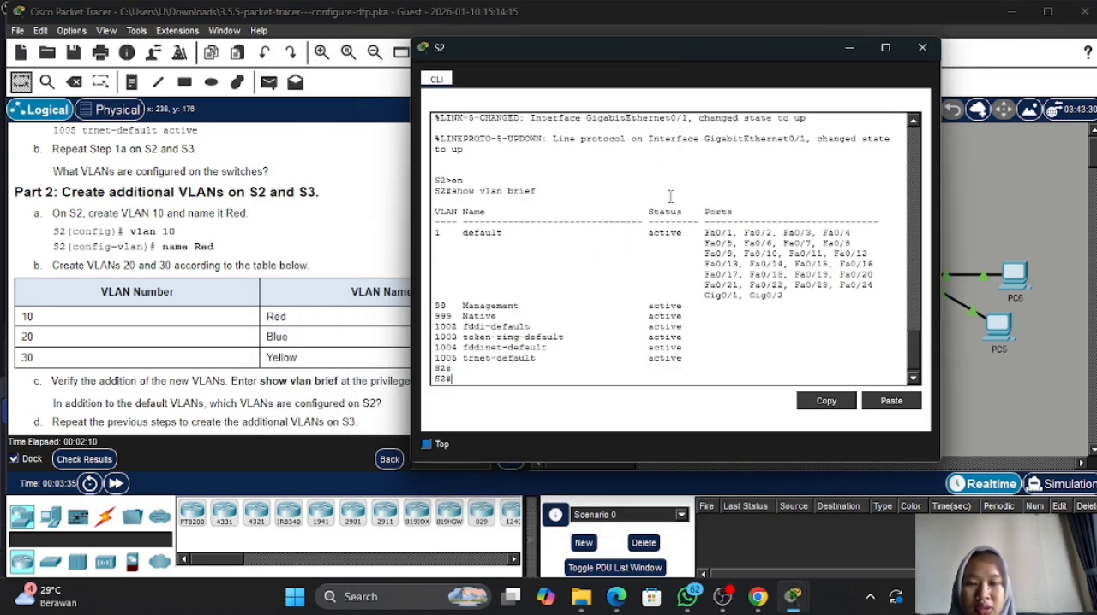
pyautogui.write('conf t')
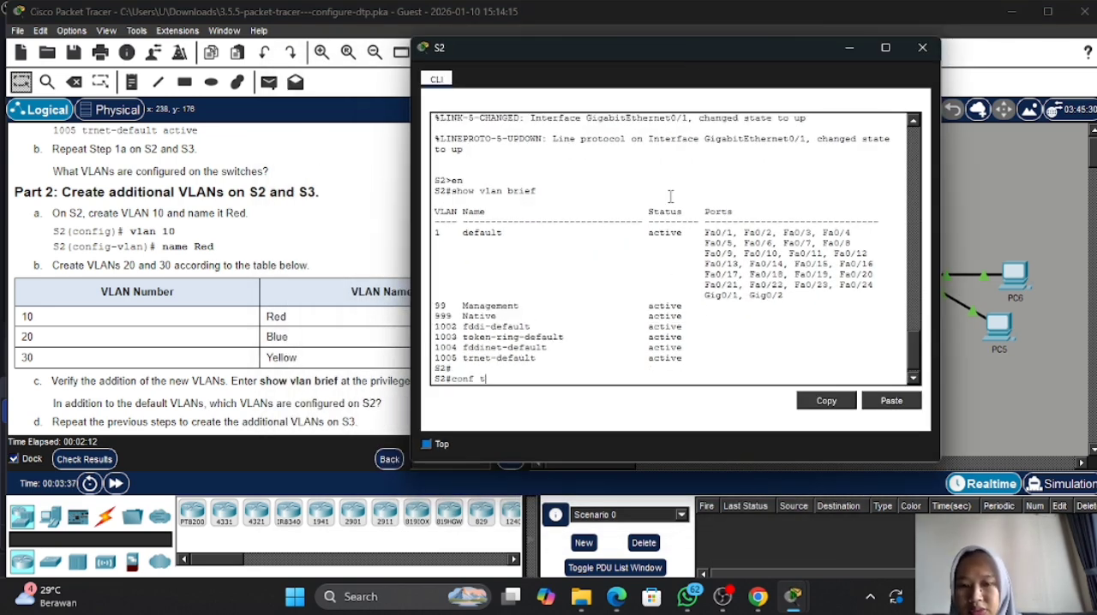
pyautogui.press('Return')
# - Create VLAN 10 on S2 and name it Red
pyautogui.write('vl')
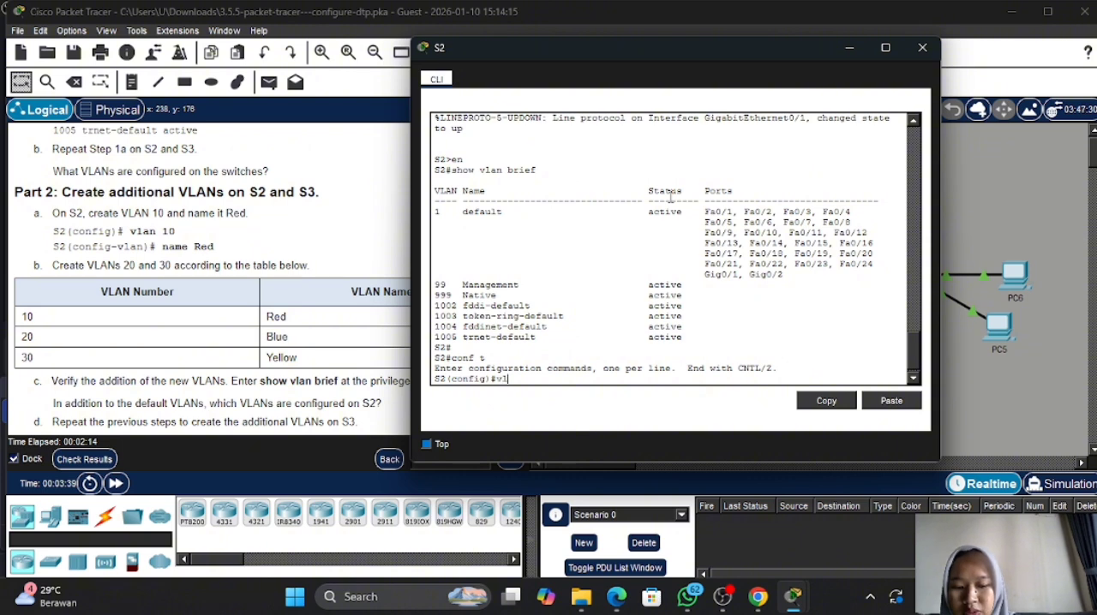
pyautogui.write('an 10')
pyautogui.press('Return')
pyautogui.write('n')
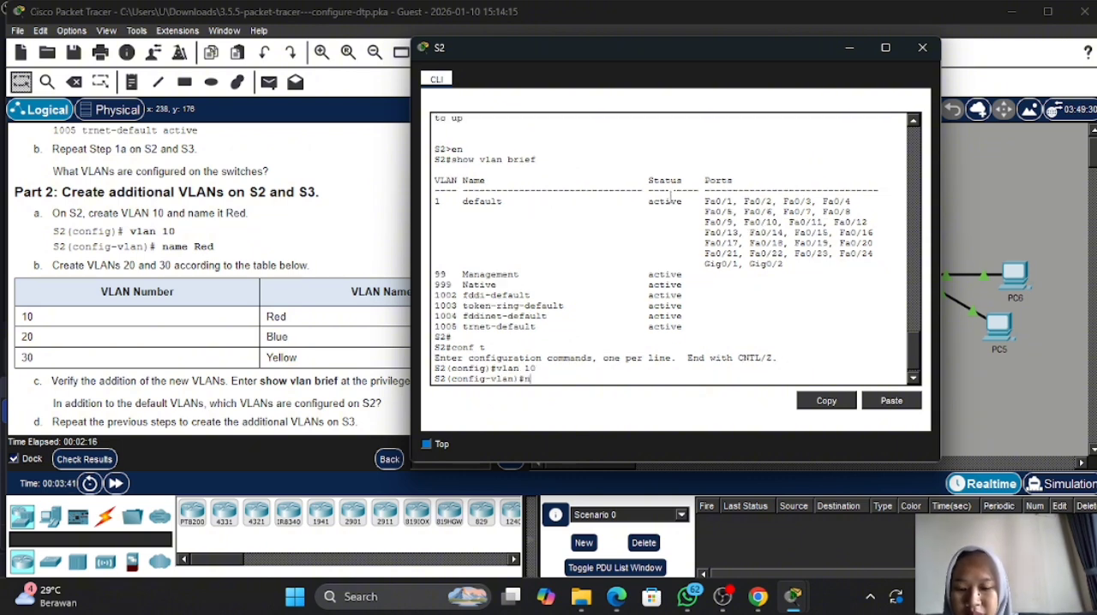
pyautogui.write('ame Red')
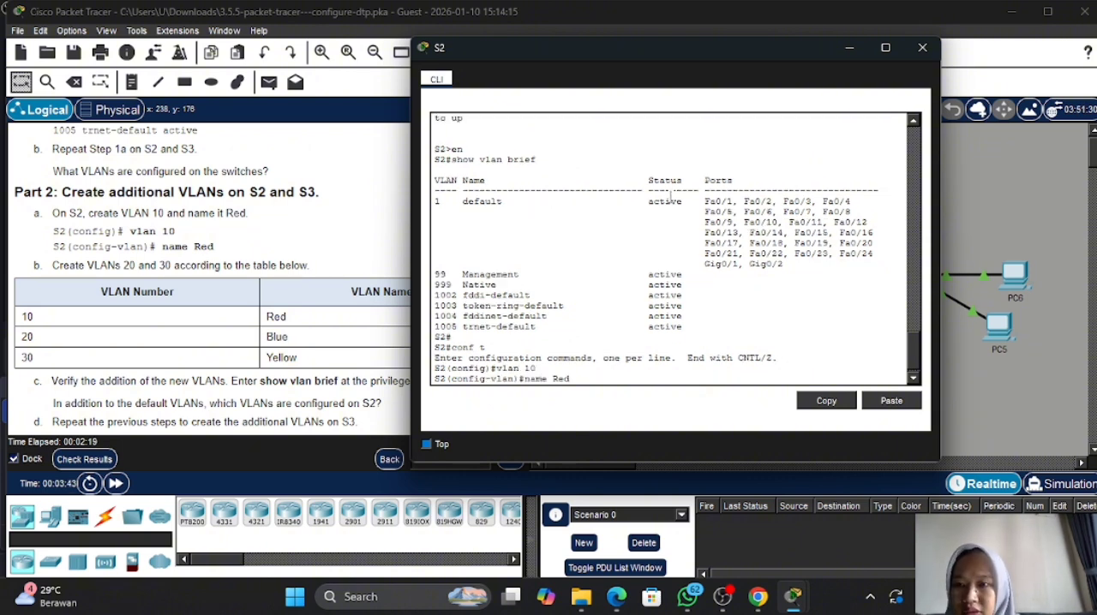
pyautogui.press('Return')
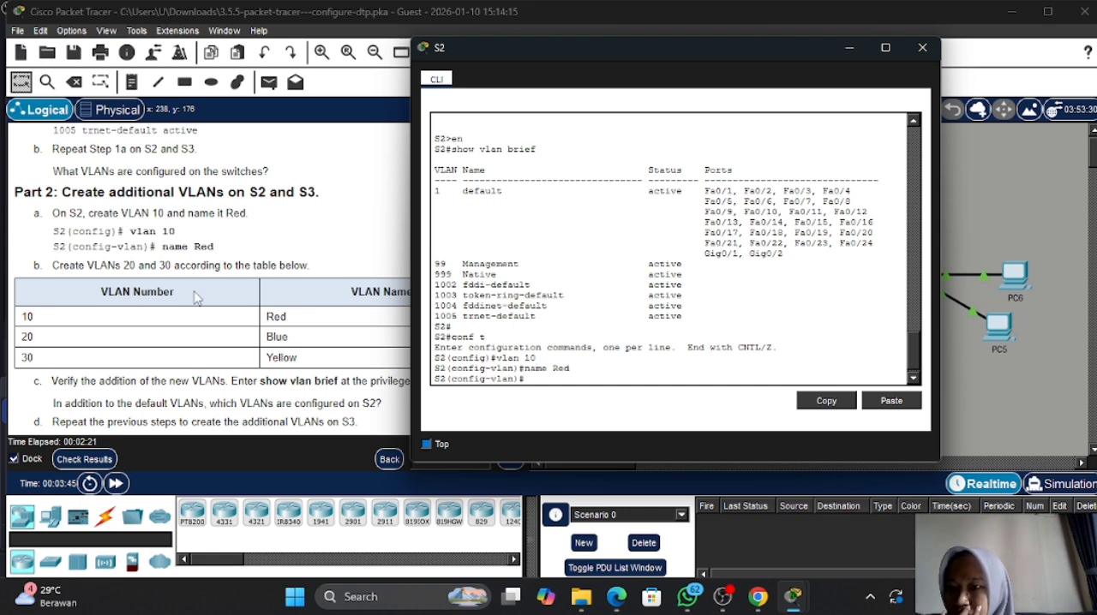
# - Create VLAN 20 on S2 and name it Blue
pyautogui.scroll(-2, 195, 298)
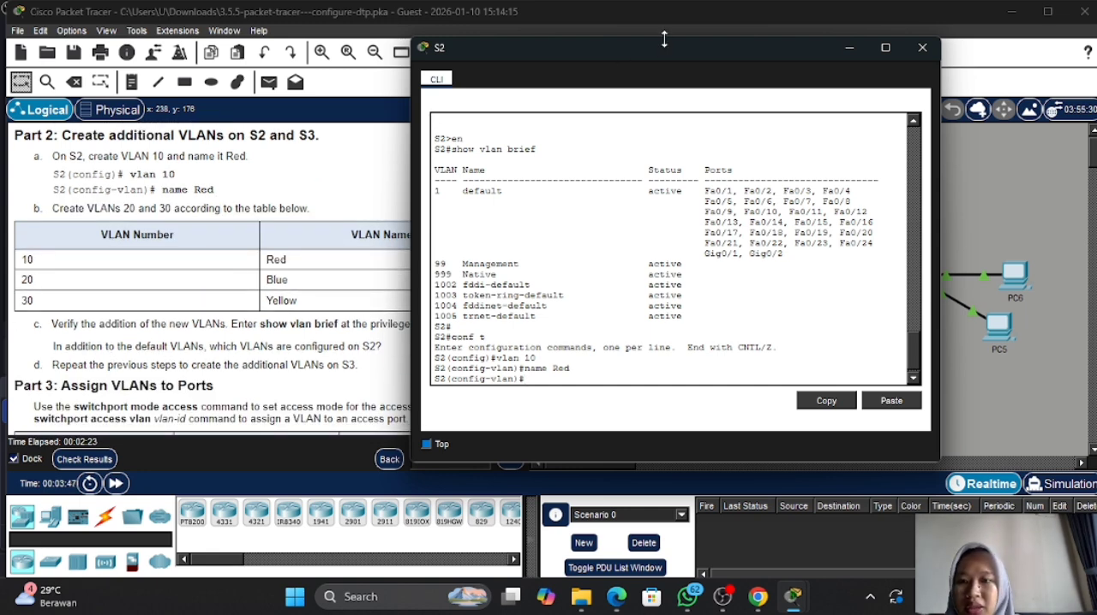
pyautogui.moveTo(681, 54); pyautogui.dragTo(808, 58)
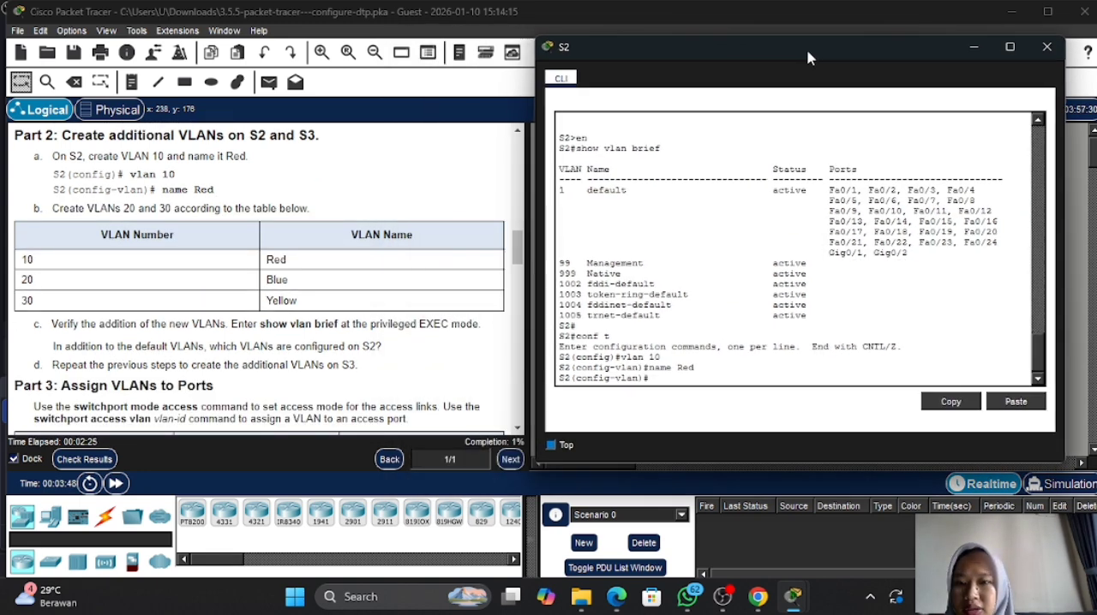
pyautogui.write('vlan 2')
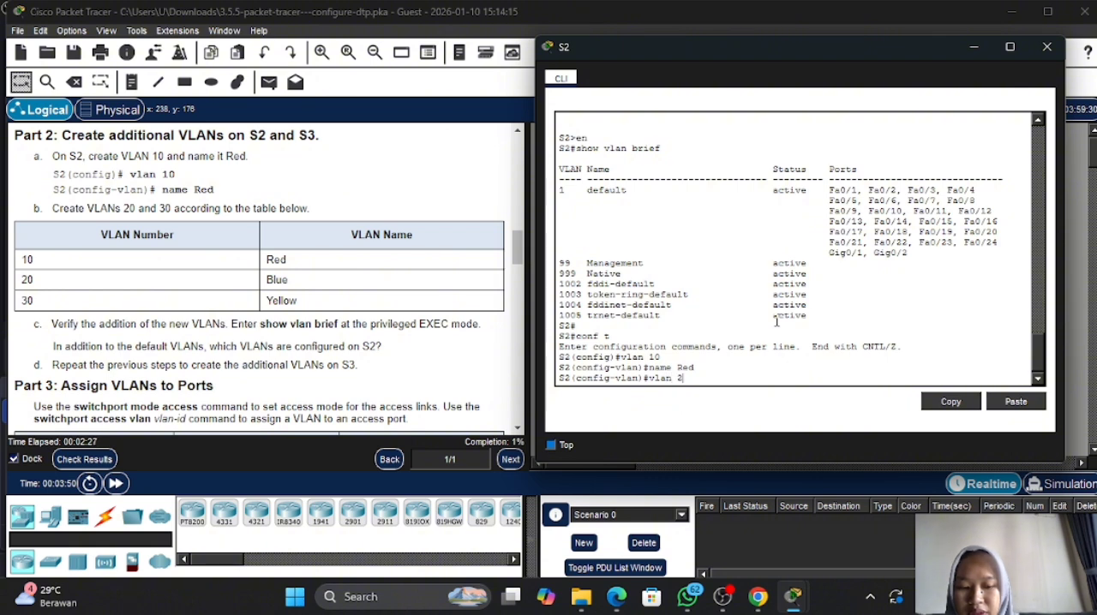
pyautogui.write('-0')
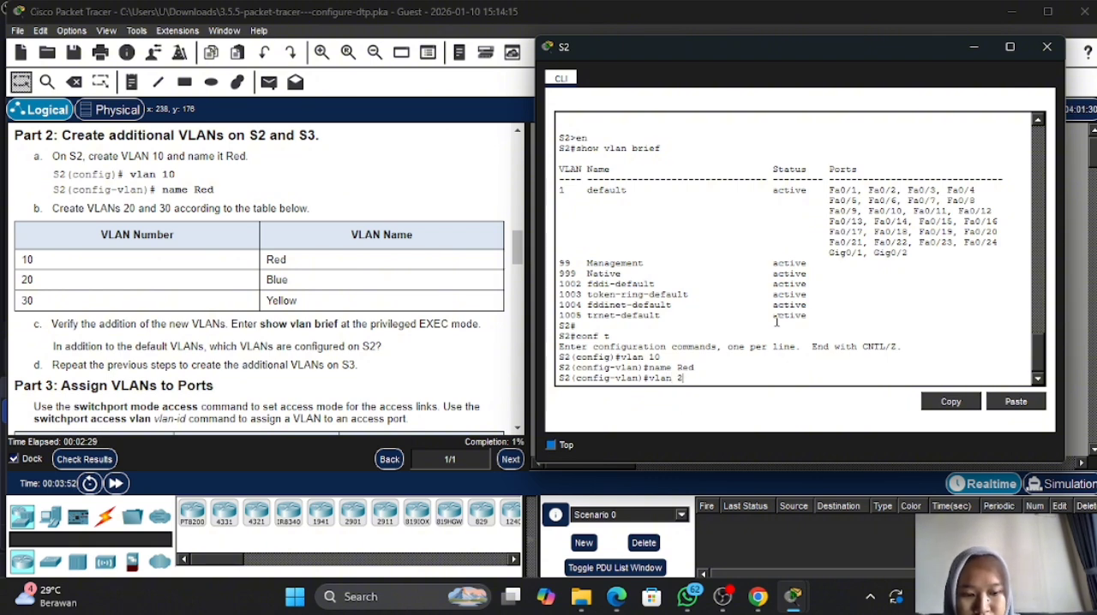
pyautogui.press('Return')
pyautogui.write('name ')
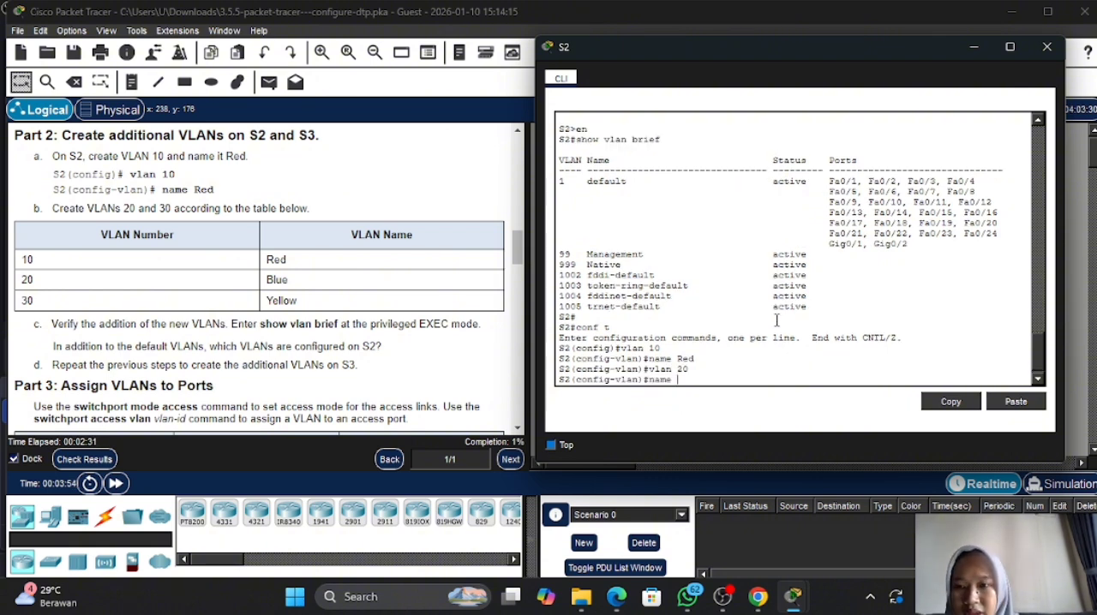
pyautogui.write('Blue')
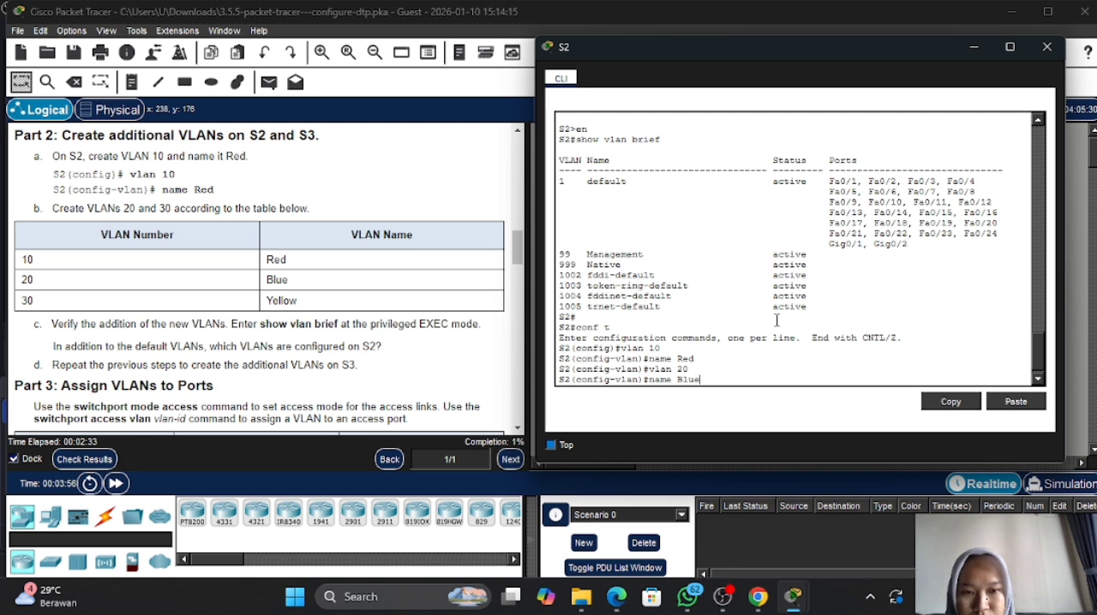
pyautogui.press('Return')
# - Create VLAN 30 on S2 and name it Yellow
pyautogui.write('vlan ')
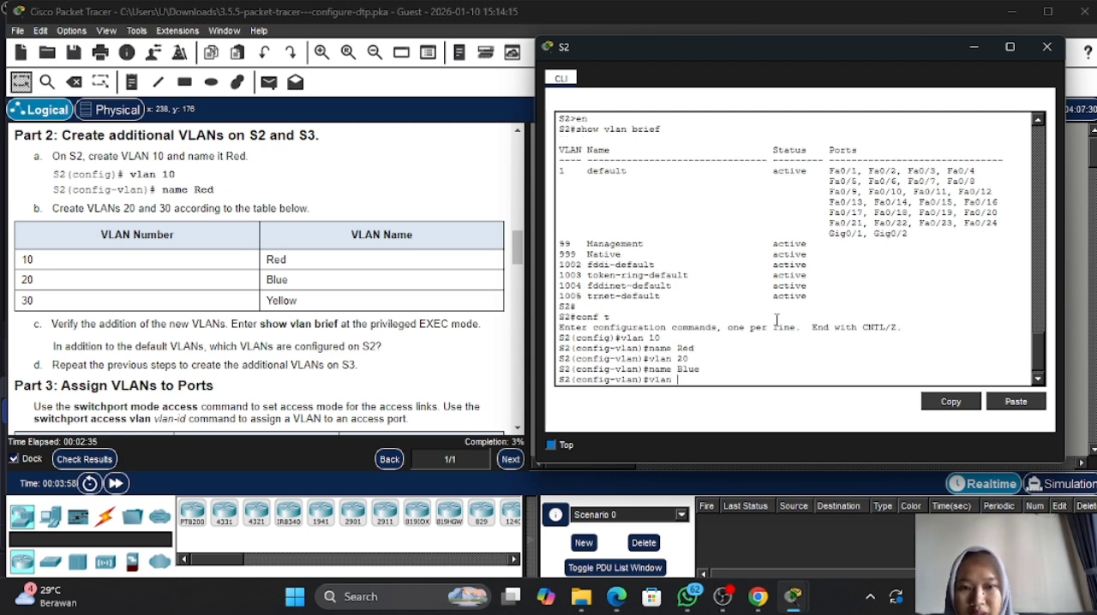
pyautogui.write('30')
pyautogui.press('Return')
pyautogui.write('name ')
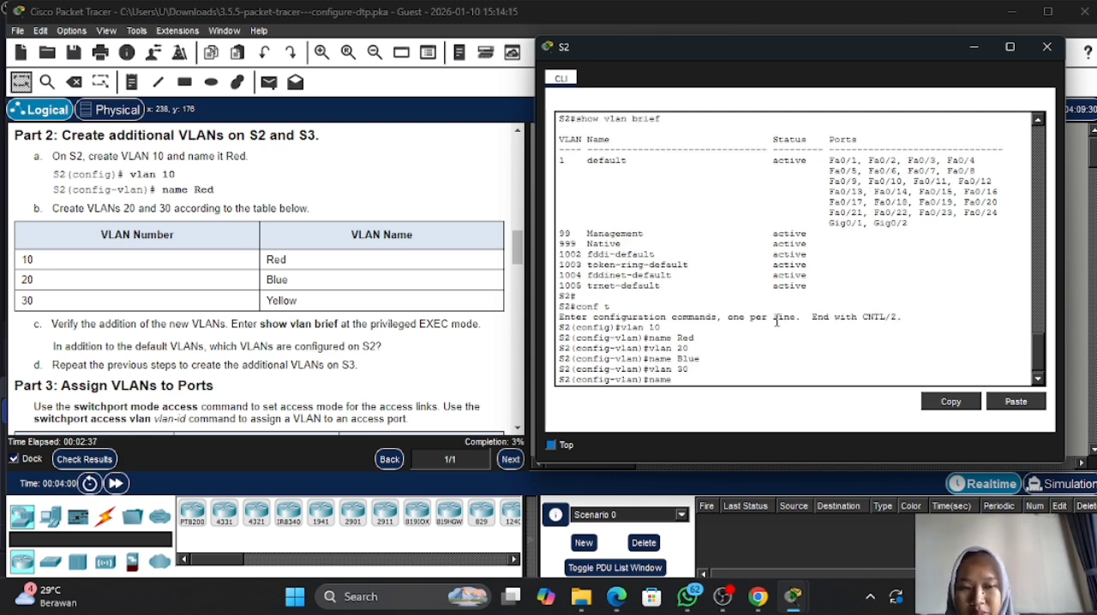
pyautogui.write('Yellow')
pyautogui.press('Return')
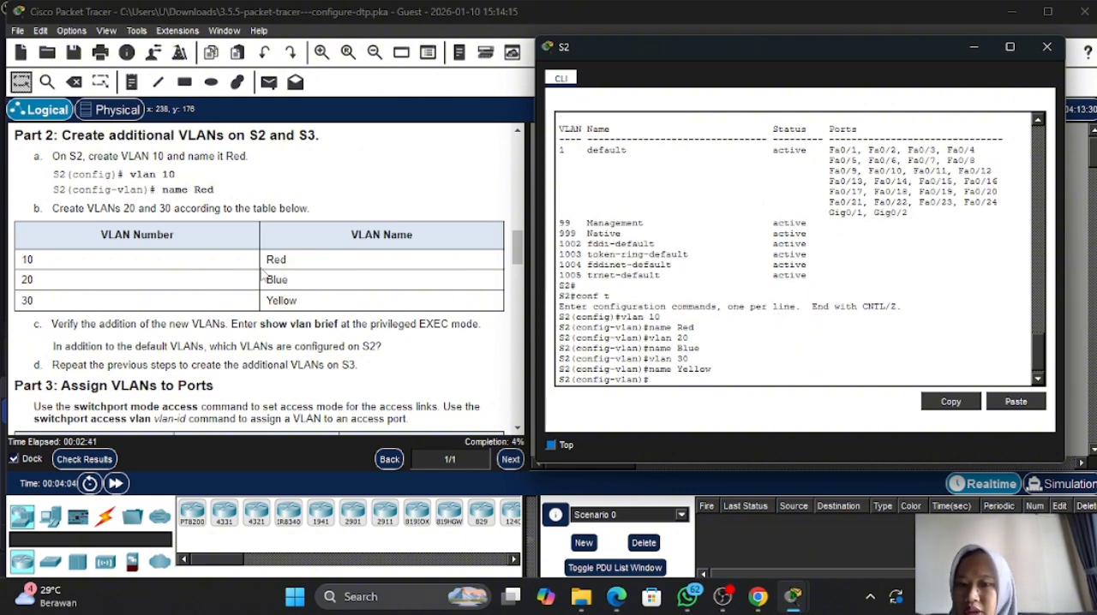
# - Return S2 to privileged EXEC mode and run show vlan brief to check the added VLANs 10, 20 and 30
pyautogui.scroll(-3, 302, 324)
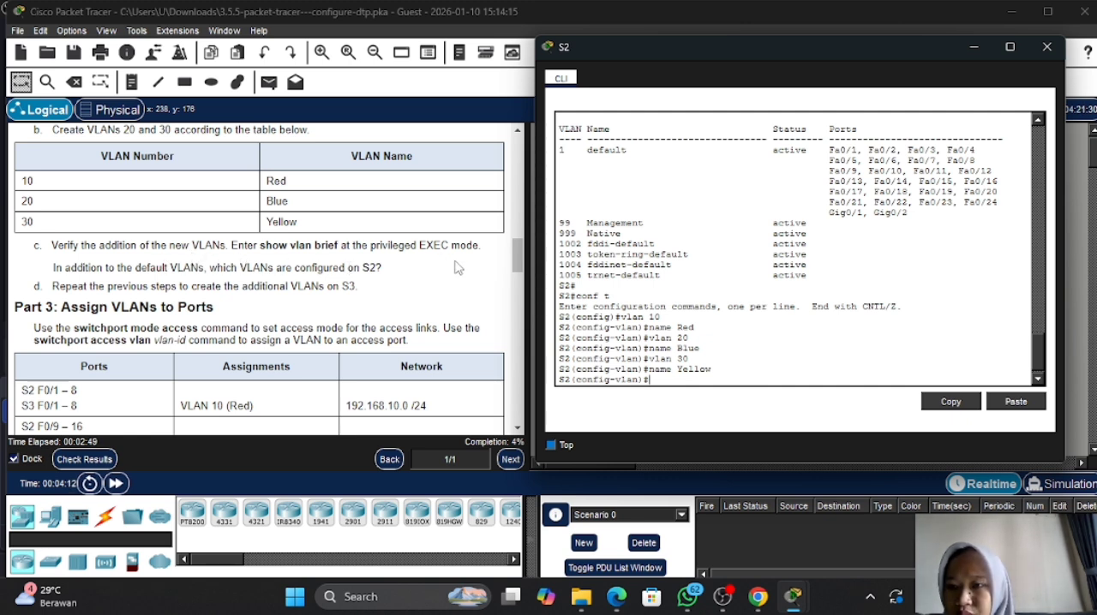
pyautogui.click(721, 322)
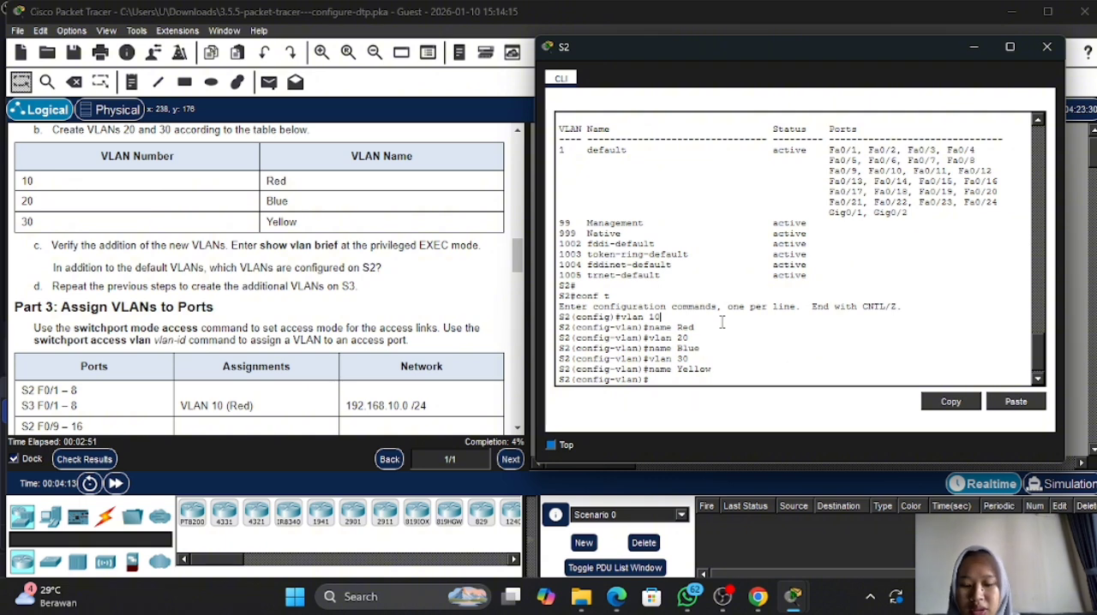
pyautogui.write('end')
pyautogui.press('Return')
pyautogui.write('show')
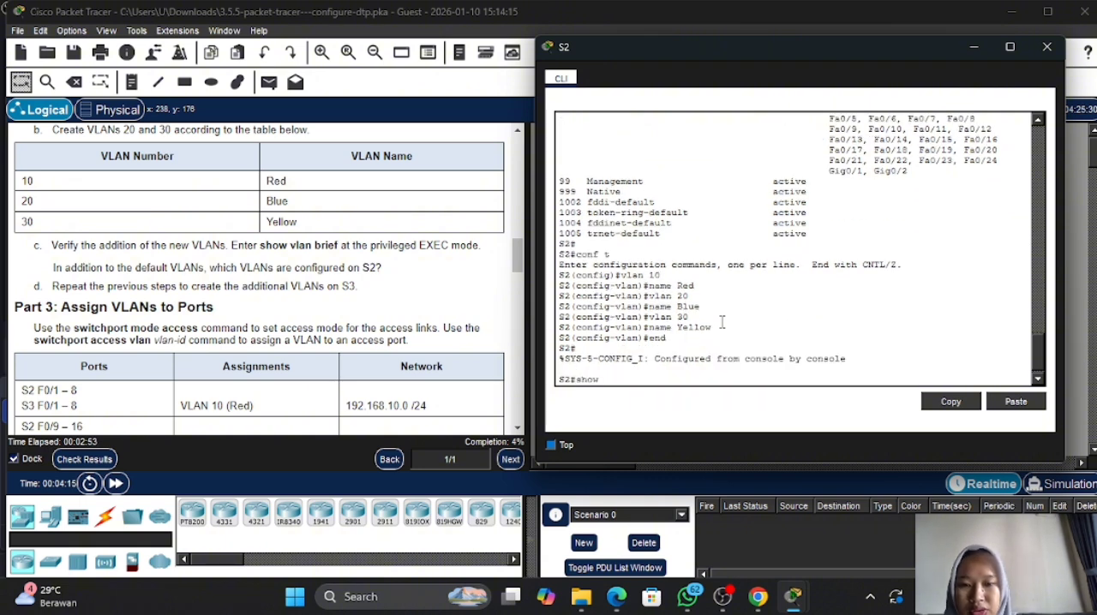
pyautogui.write(' valn')
pyautogui.press('BackSpace')
pyautogui.press('BackSpace')
pyautogui.press('BackSpace')
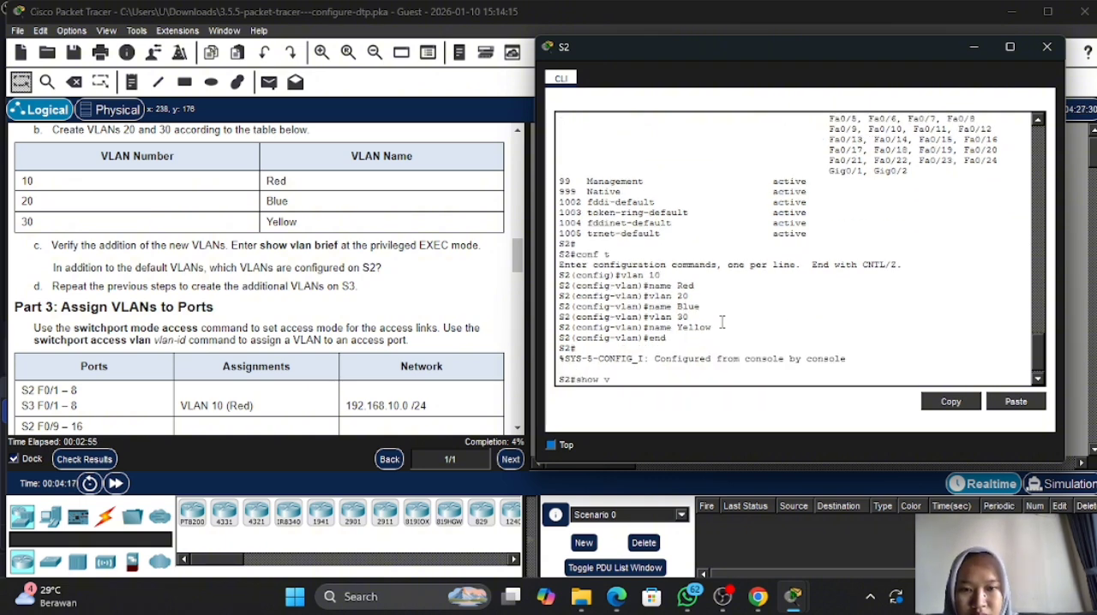
pyautogui.write('lan brief')
pyautogui.press('Return')
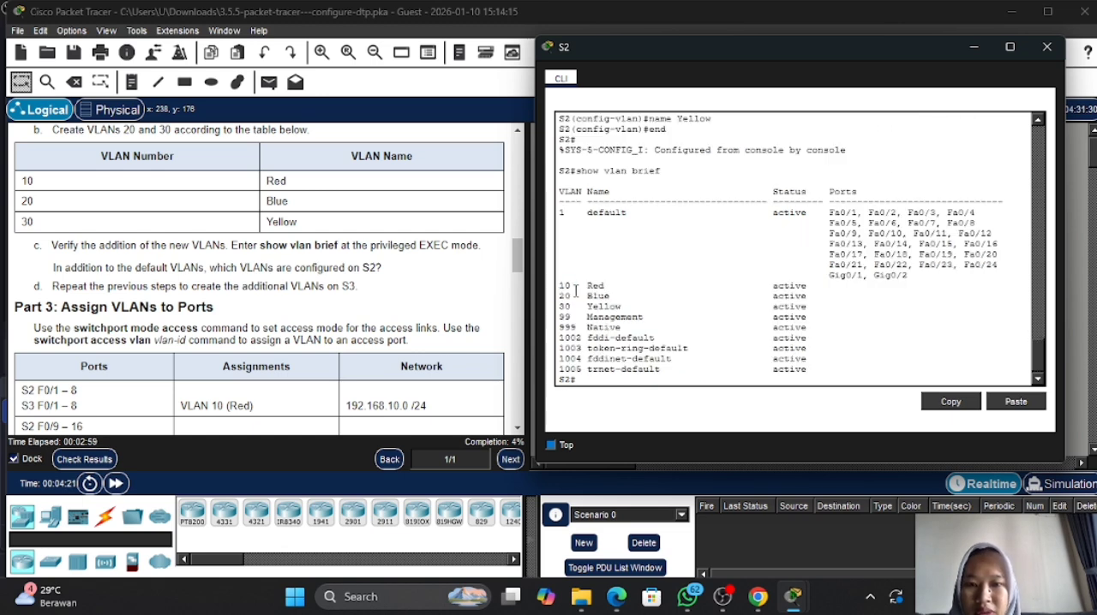
pyautogui.moveTo(559, 286); pyautogui.dragTo(628, 308)
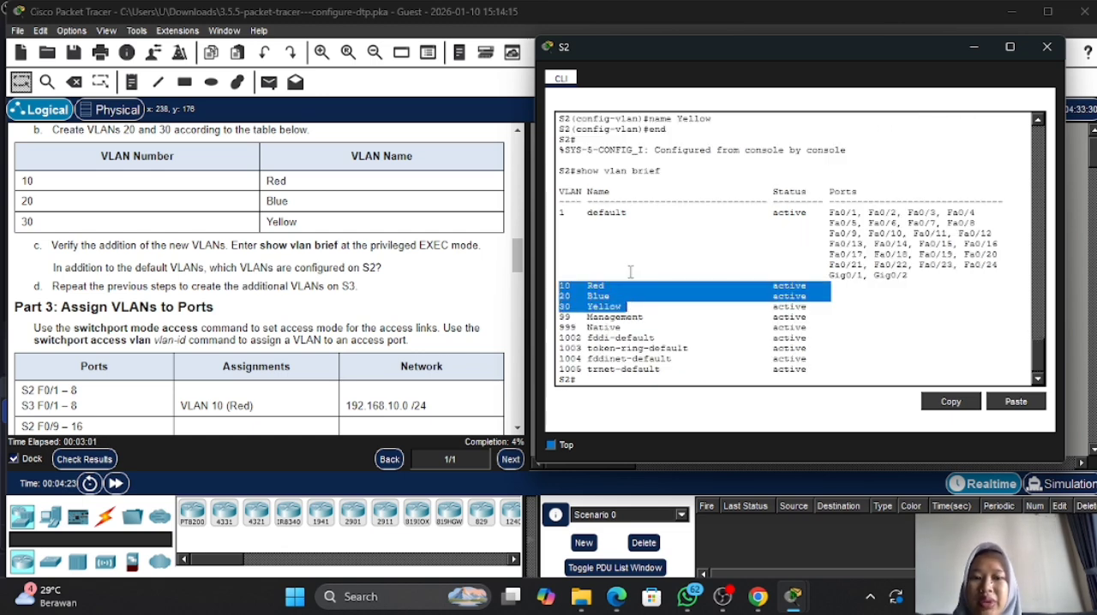
pyautogui.click(648, 305)
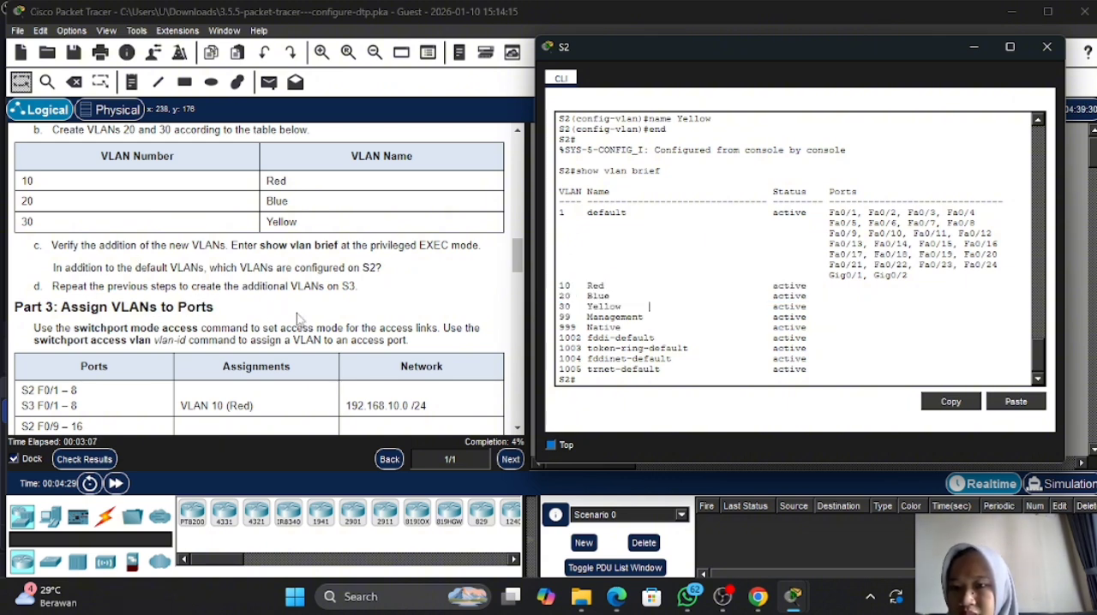
# - Put away the S2 window, open the command line of S3 and enter global configuration mode
pyautogui.click(984, 49)
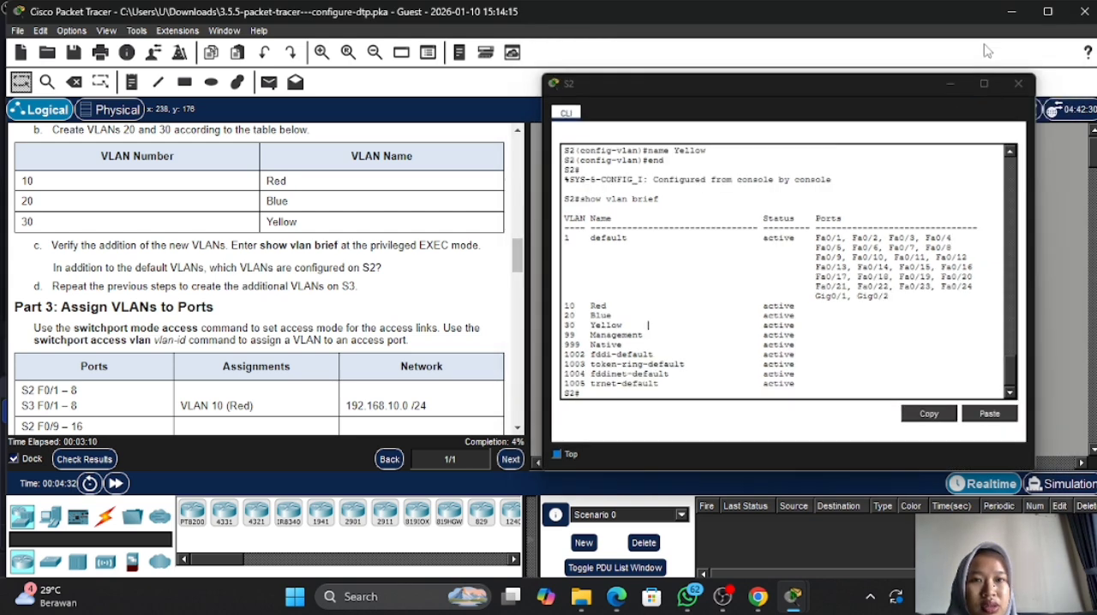
pyautogui.click(904, 265)
pyautogui.click(673, 266)
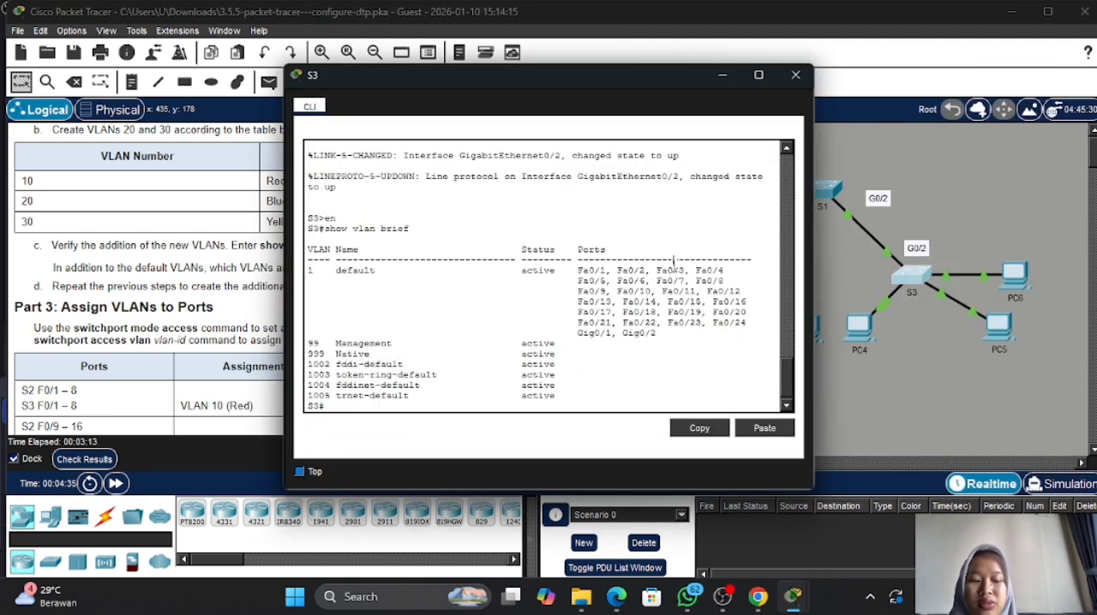
pyautogui.press('Return')
pyautogui.write('con')
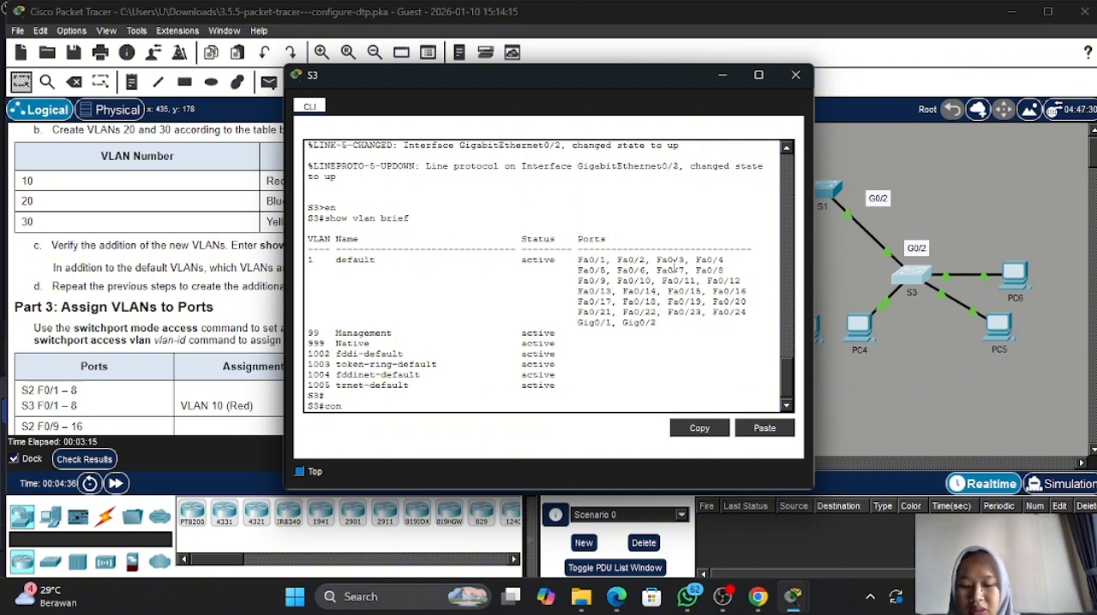
pyautogui.write('f t')
pyautogui.press('Return')
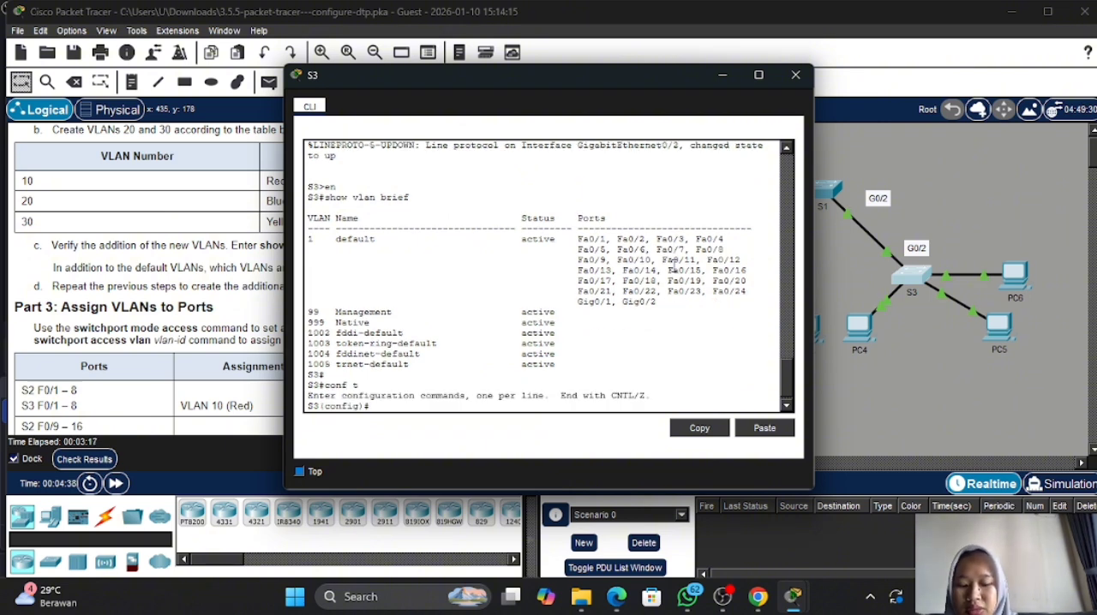
# - Create VLAN 10 on S3 and name it Red
pyautogui.write('vlan 10')
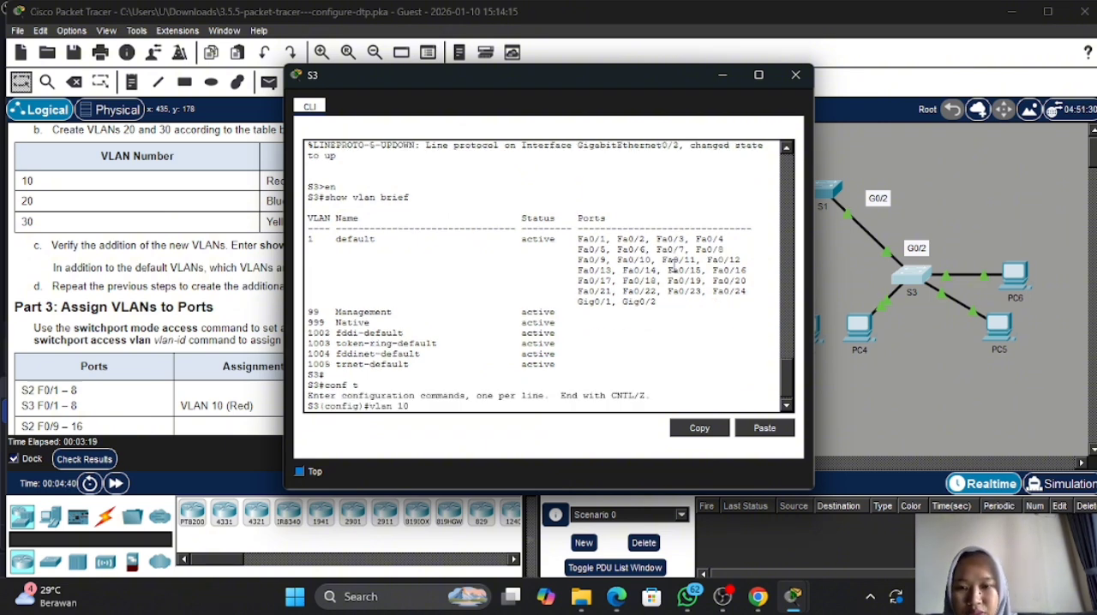
pyautogui.press('Return')
pyautogui.write('name Red')
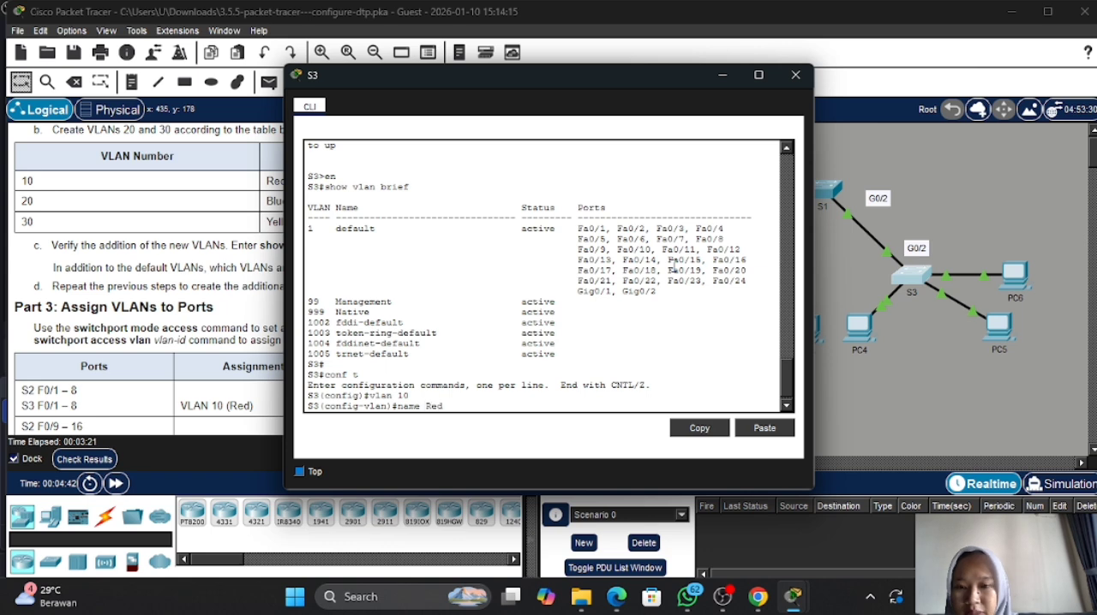
pyautogui.press('Return')
# - Create VLAN 20 on S3 and name it Blue
pyautogui.write('vlan 2')
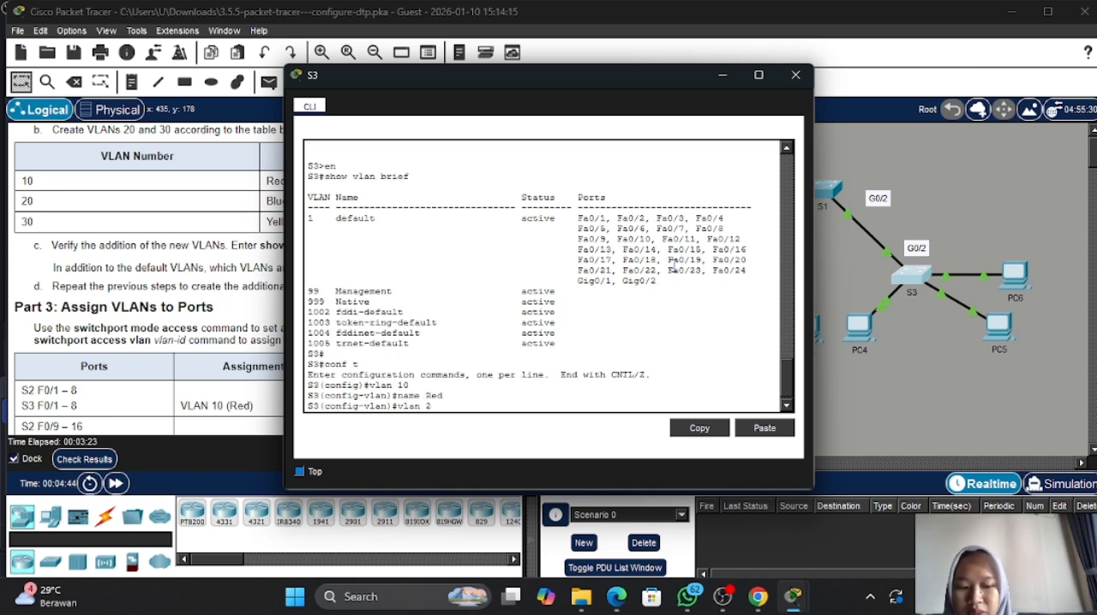
pyautogui.write('0')
pyautogui.press('Return')
pyautogui.press('Return')
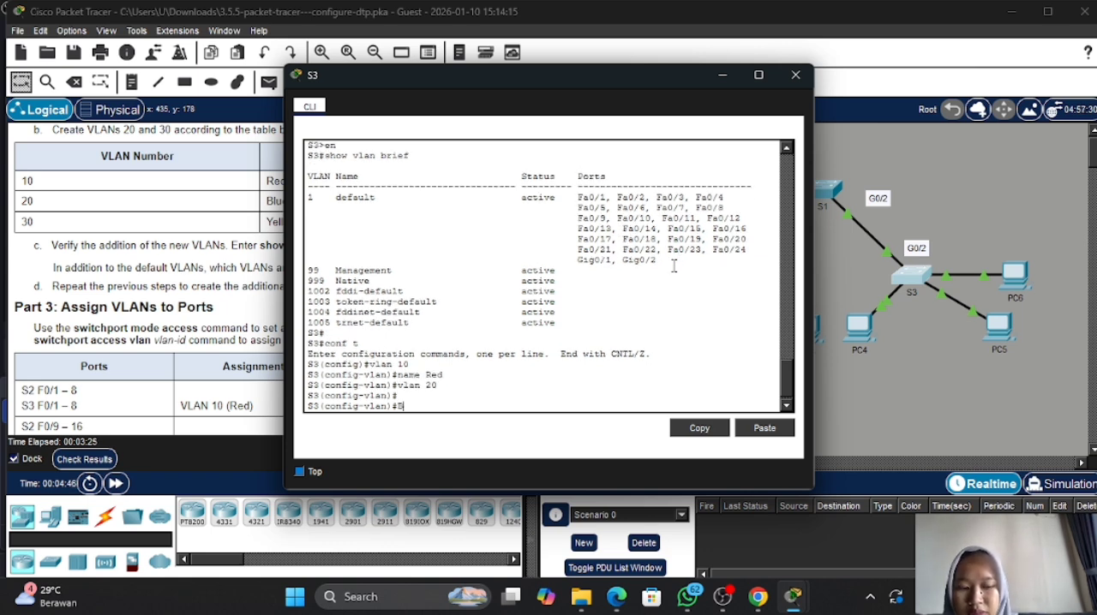
pyautogui.press('BackSpace')
pyautogui.write('name B')
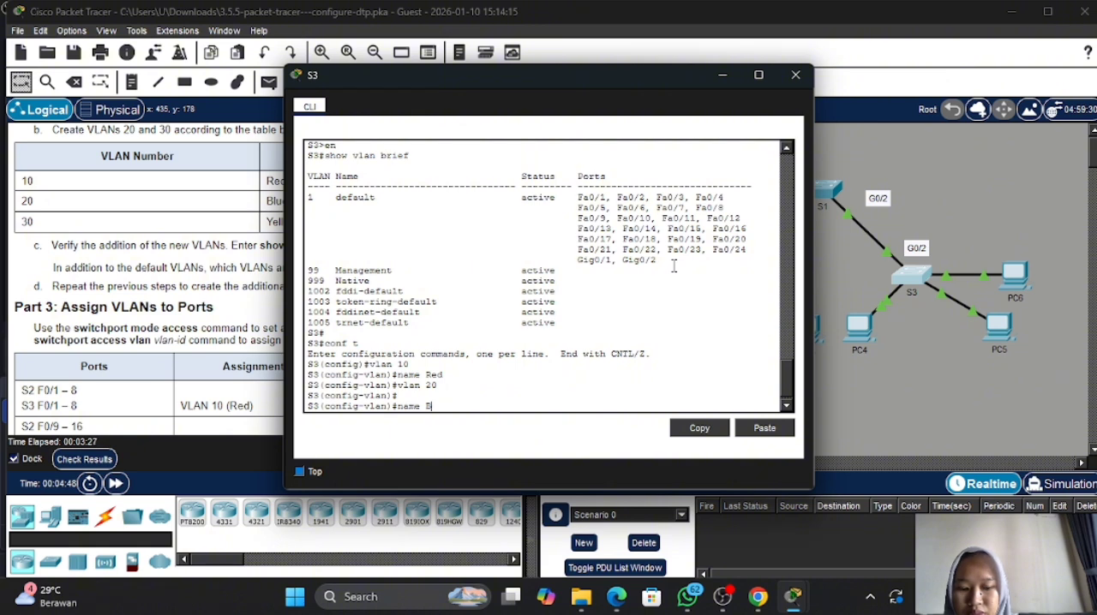
pyautogui.write('lue')
pyautogui.press('Return')
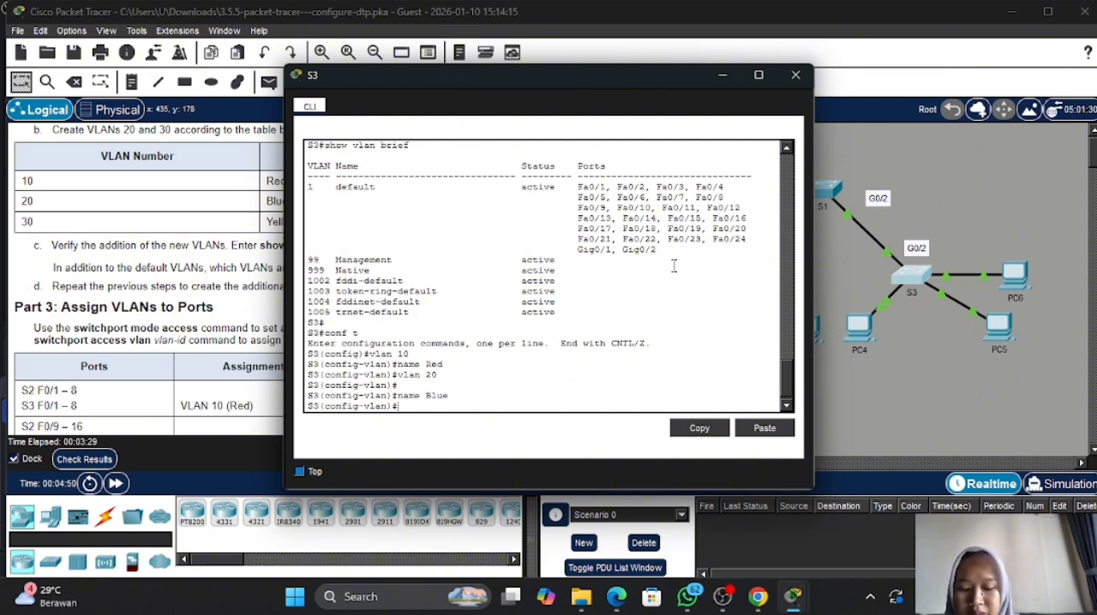
# - Create VLAN 30 on S3 and name it Yellow
pyautogui.write('vlan ')
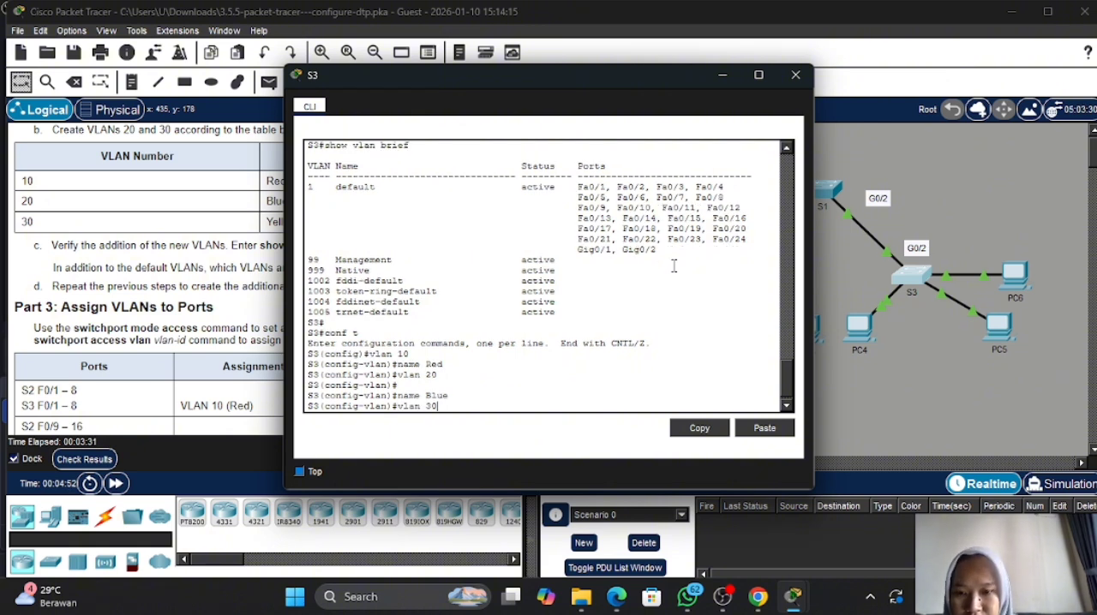
pyautogui.write('30')
pyautogui.press('Return')
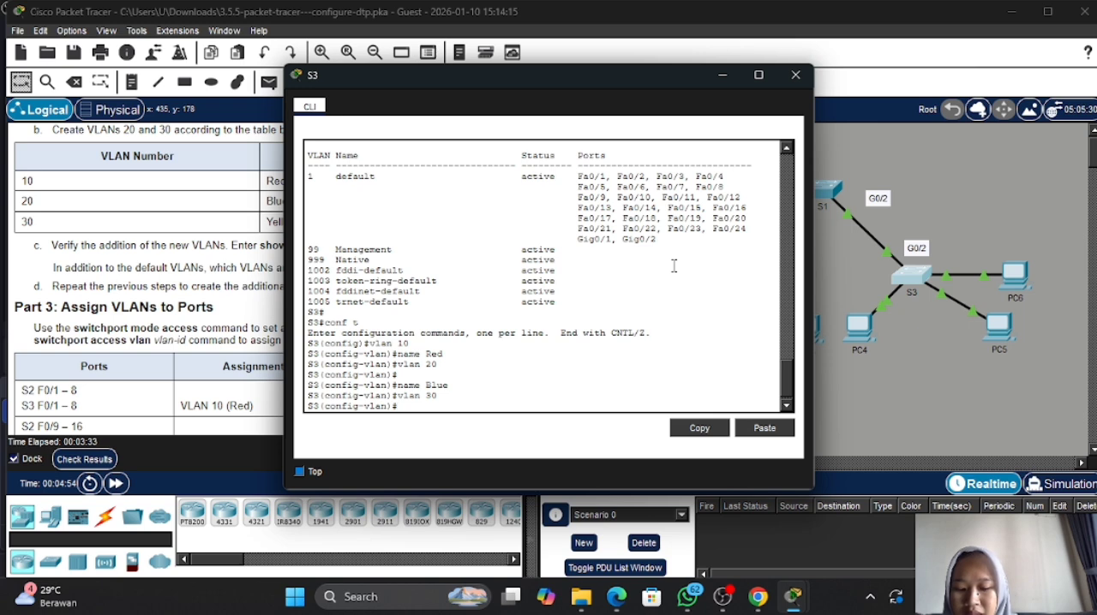
pyautogui.write('name')
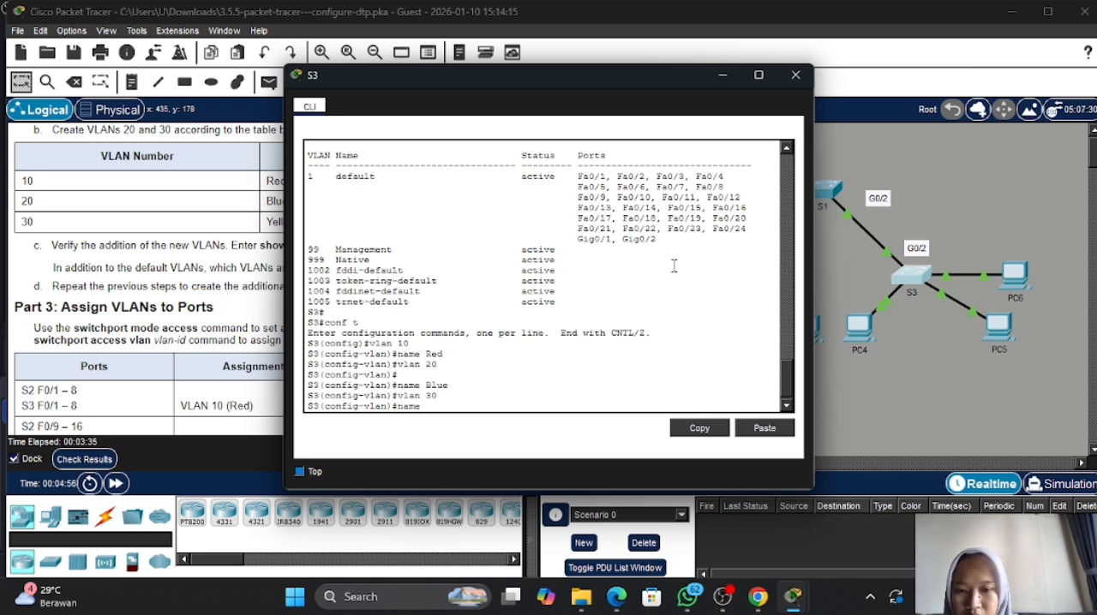
pyautogui.write(' Yellow')
pyautogui.press('Return')
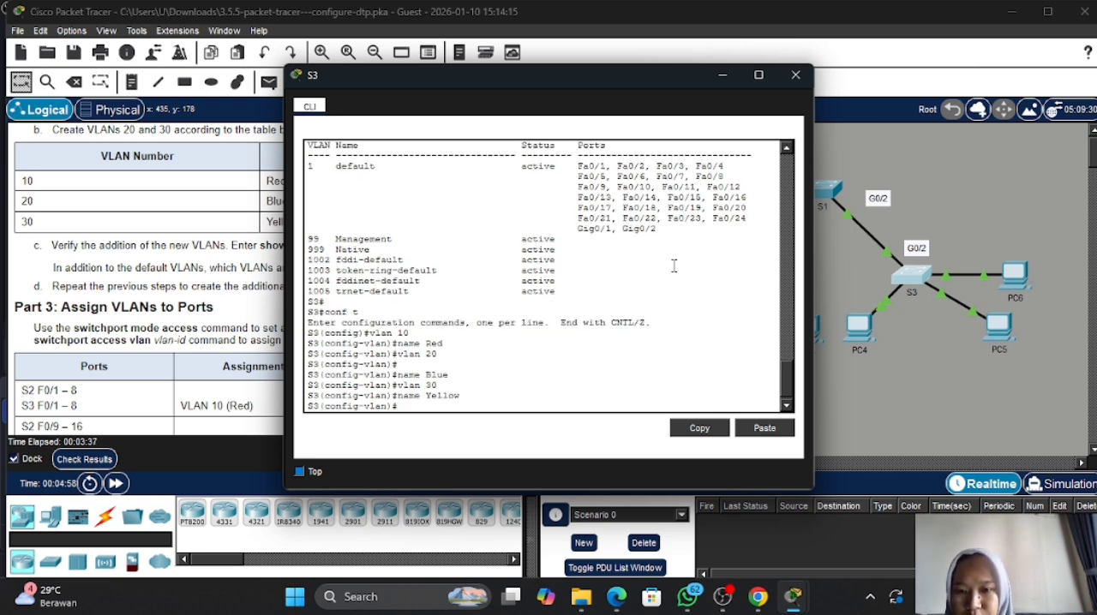
# - Return S3 to privileged EXEC mode, verify its new VLANs with show vlan brief, and put the S3 window away
pyautogui.write('en')
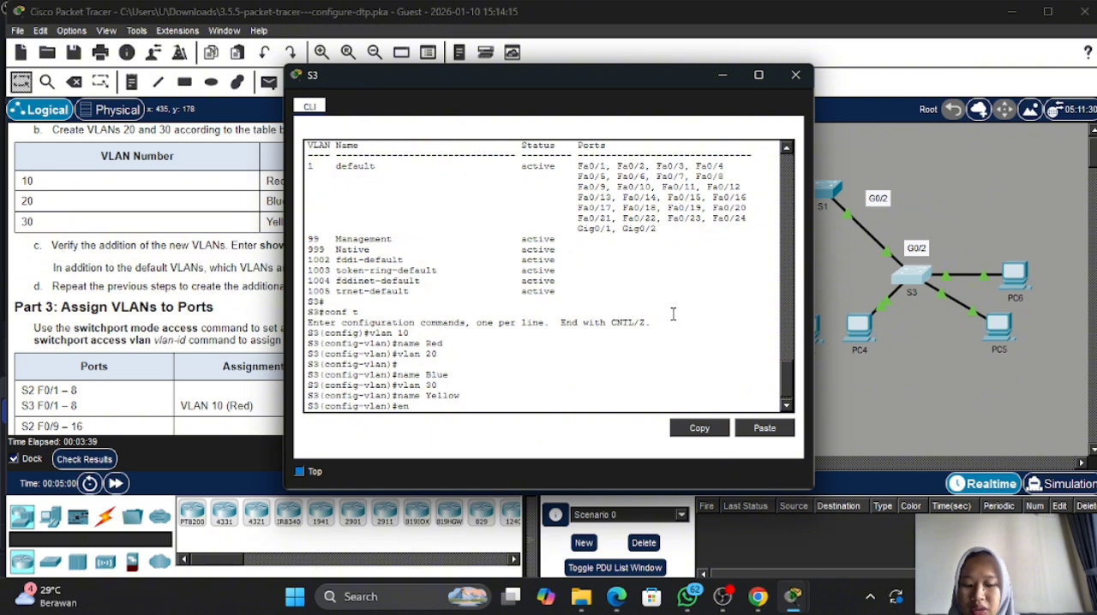
pyautogui.write('d')
pyautogui.press('Return')
pyautogui.write('\\')
pyautogui.press('Return')
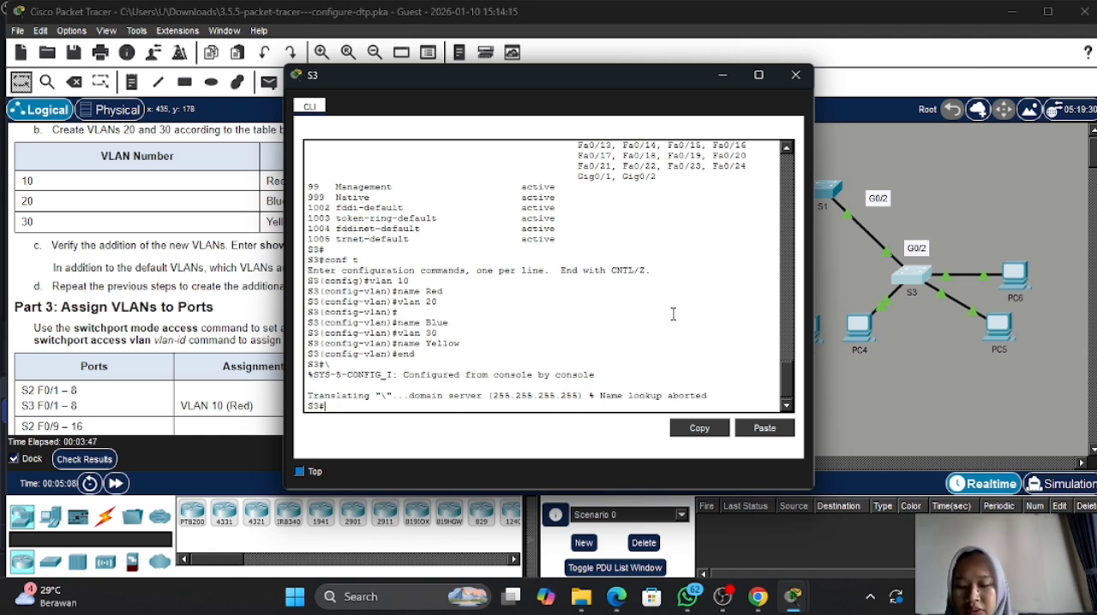
pyautogui.write('show v')
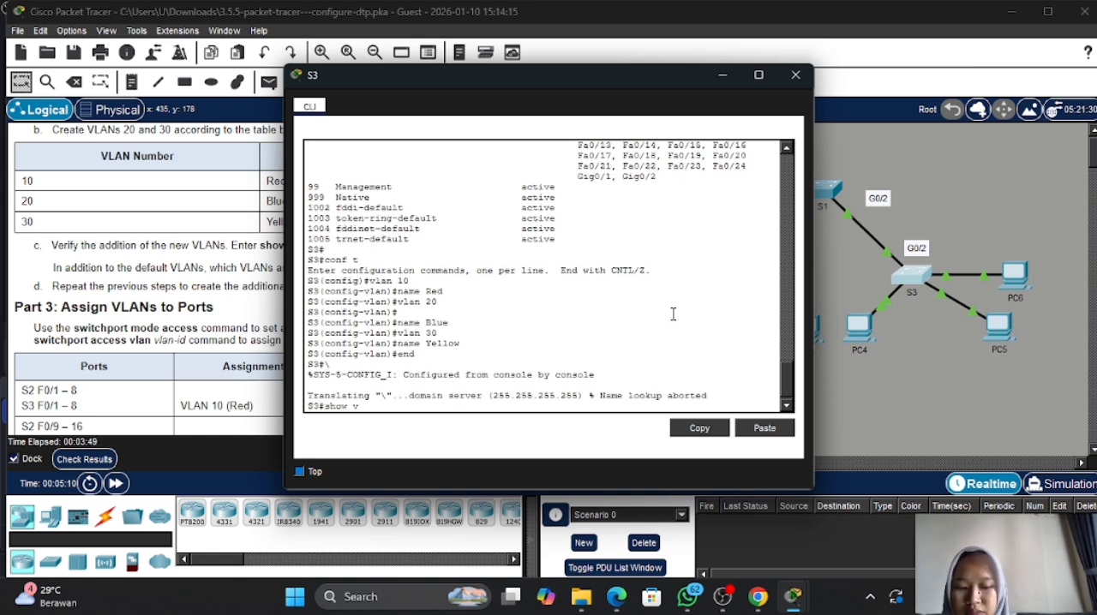
pyautogui.write('lan brief')
pyautogui.press('Return')
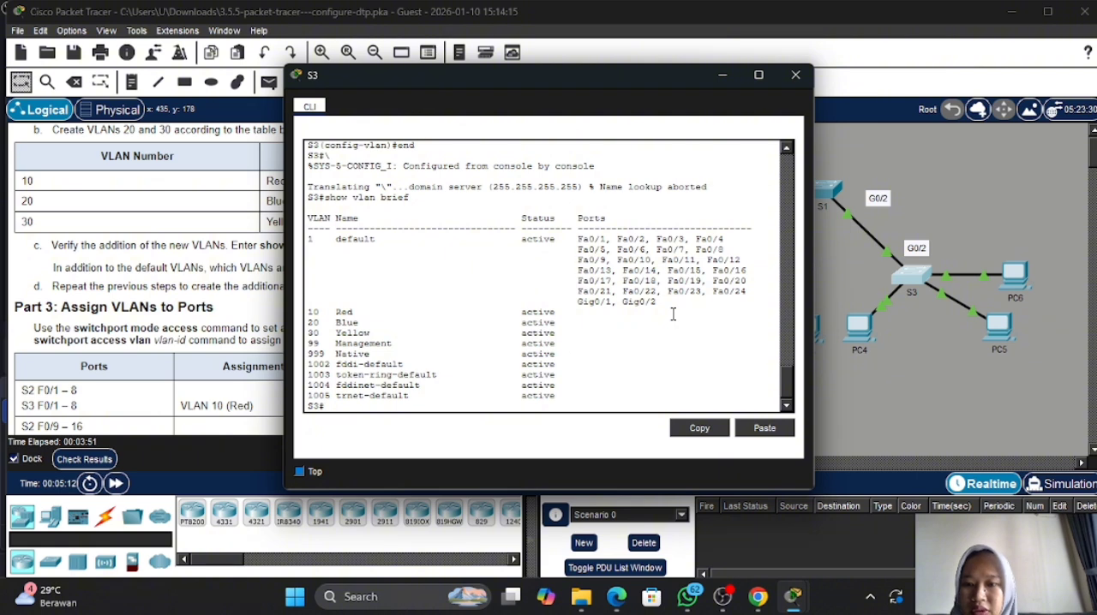
pyautogui.click(722, 74)
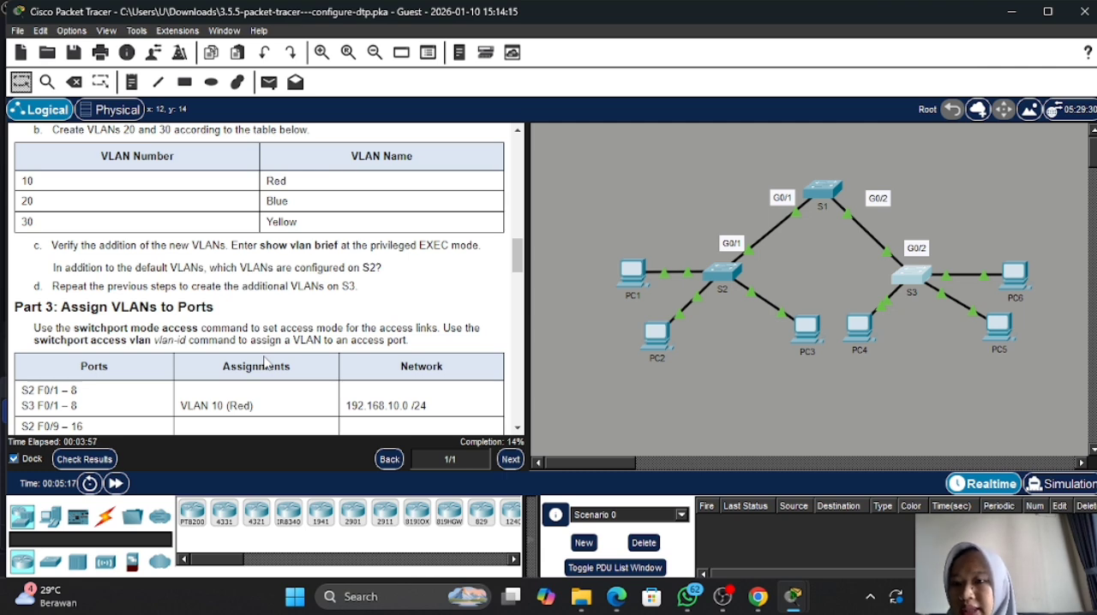
# - Review the Part 3 port assignments, then open S2's CLI and enter global configuration mode
pyautogui.scroll(-3, 264, 364)
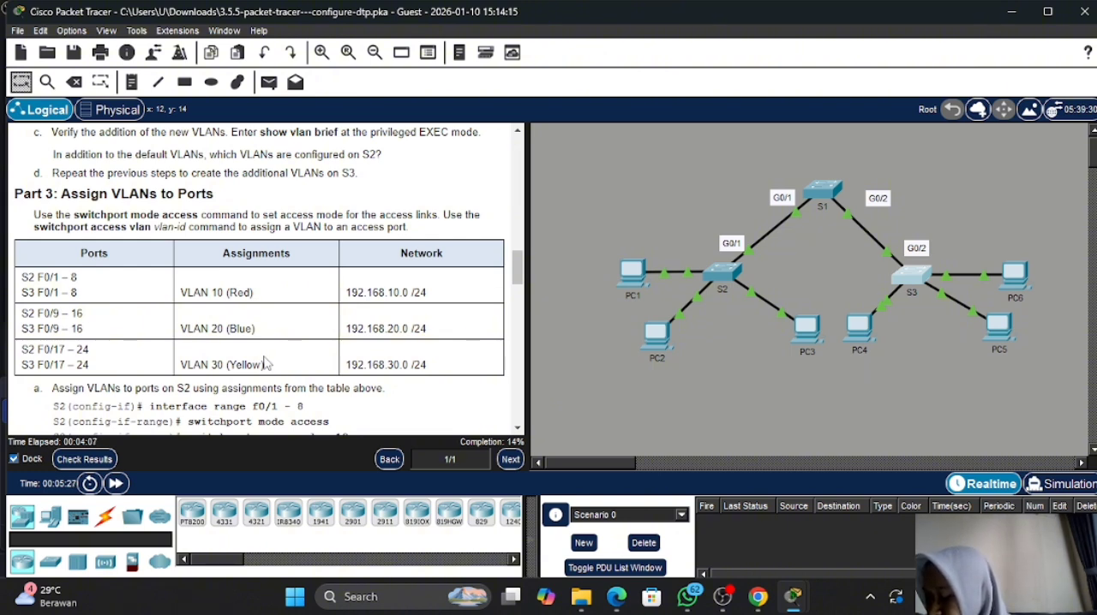
pyautogui.scroll(-2, 265, 363)
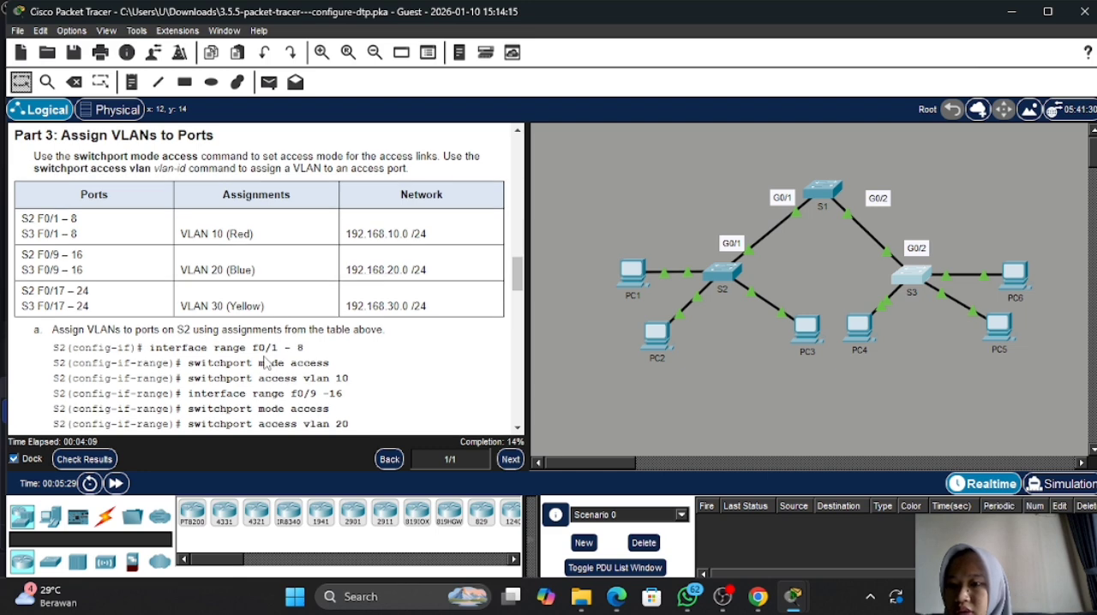
pyautogui.scroll(1, 266, 364)
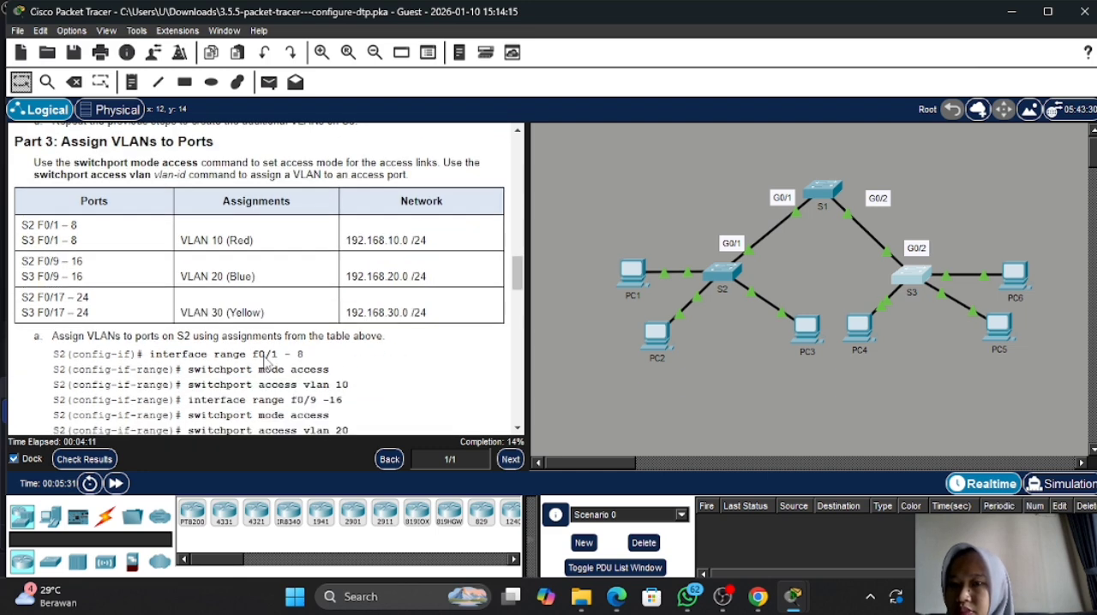
pyautogui.scroll(1, 266, 364)
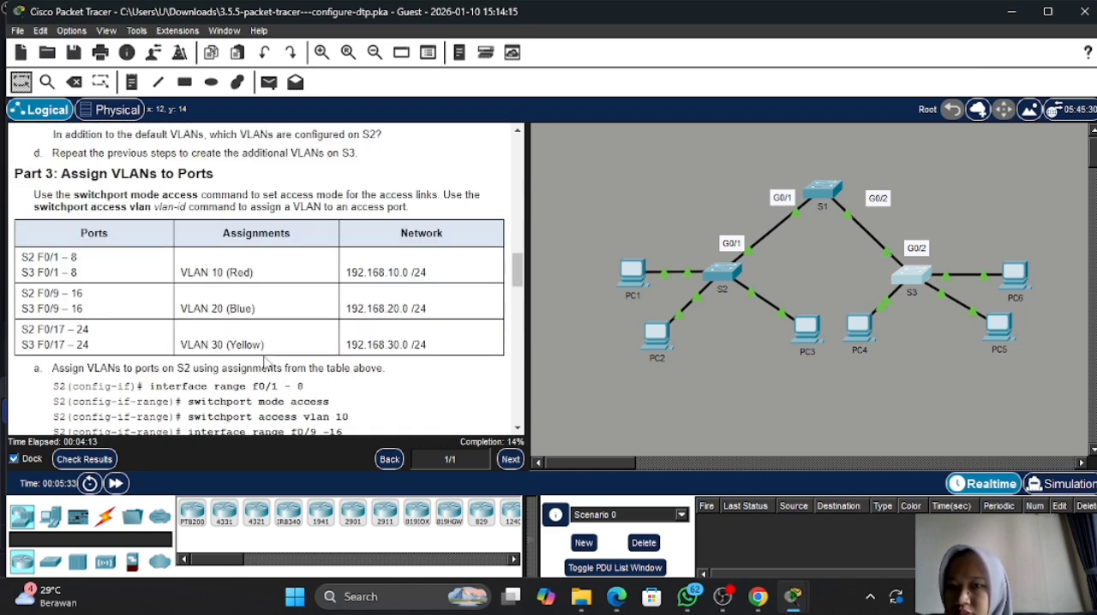
pyautogui.scroll(-5, 265, 363)
pyautogui.scroll(1, 266, 363)
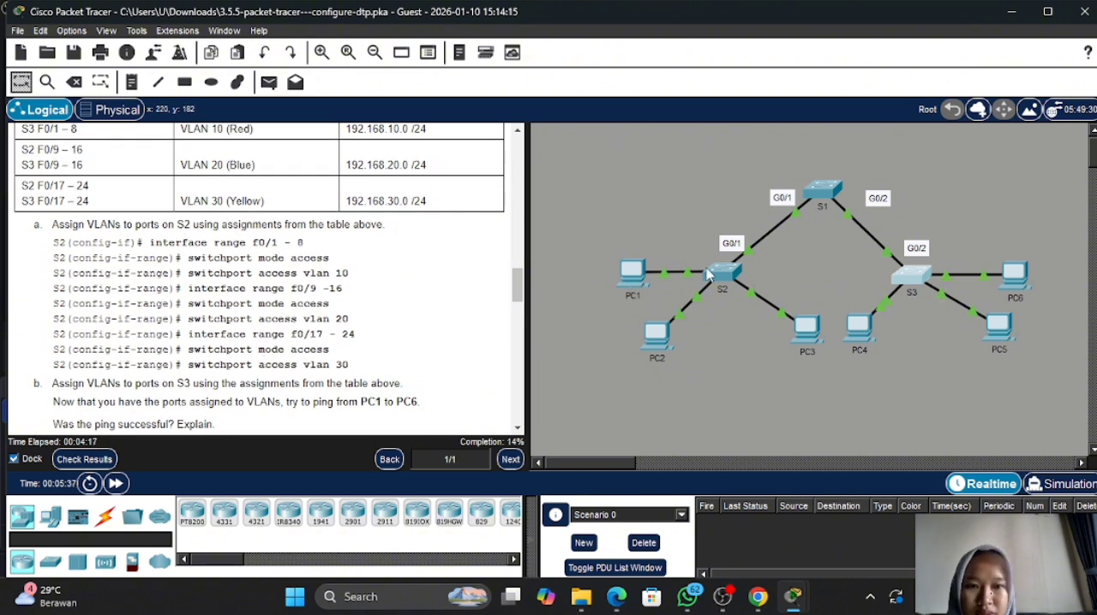
pyautogui.click(727, 272)
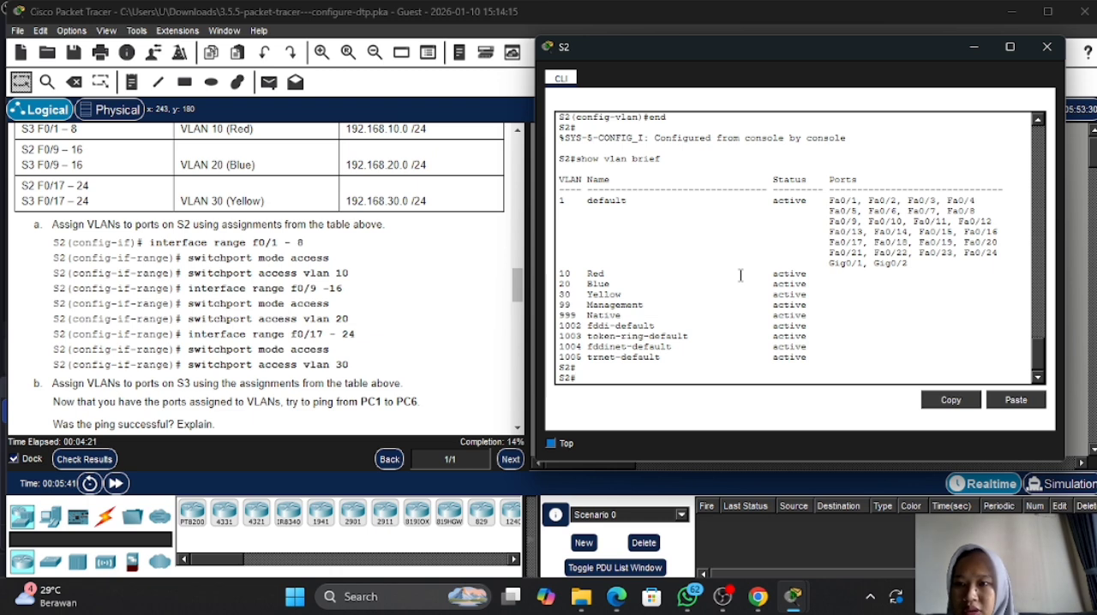
pyautogui.write('conf t')
pyautogui.press('Return')
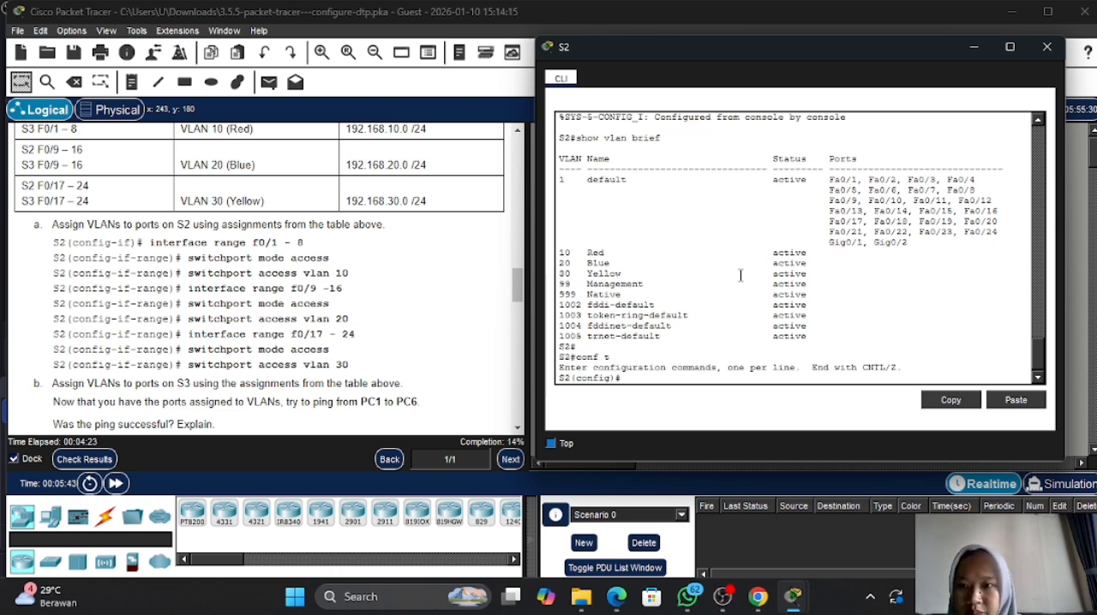
# - Enter interface range configuration for ports f0/1-8 on S2
pyautogui.write('int')
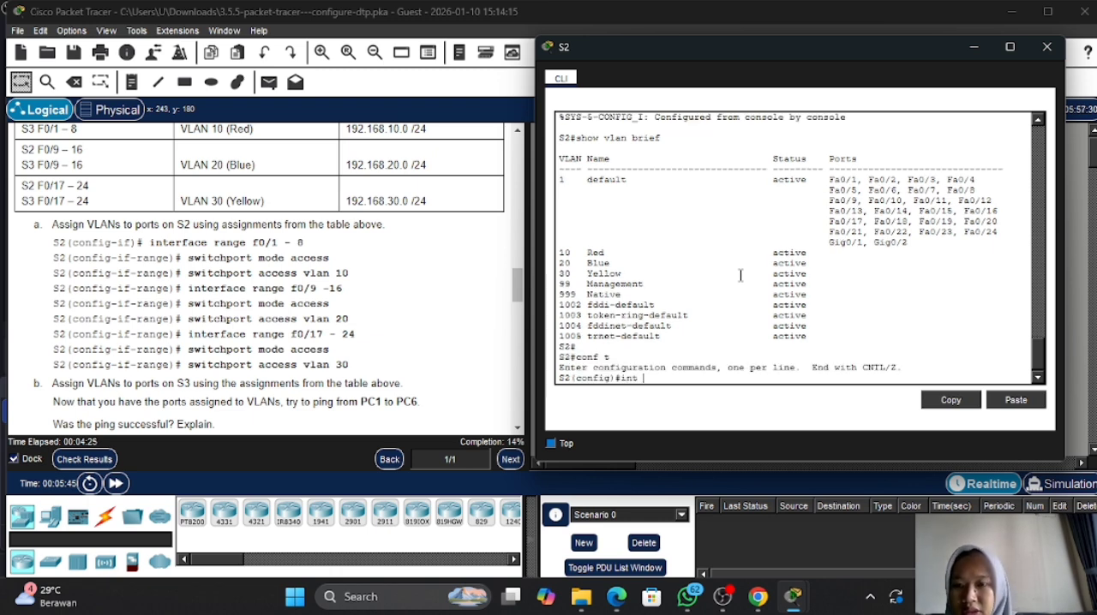
pyautogui.write(' r')
pyautogui.press('Tab')
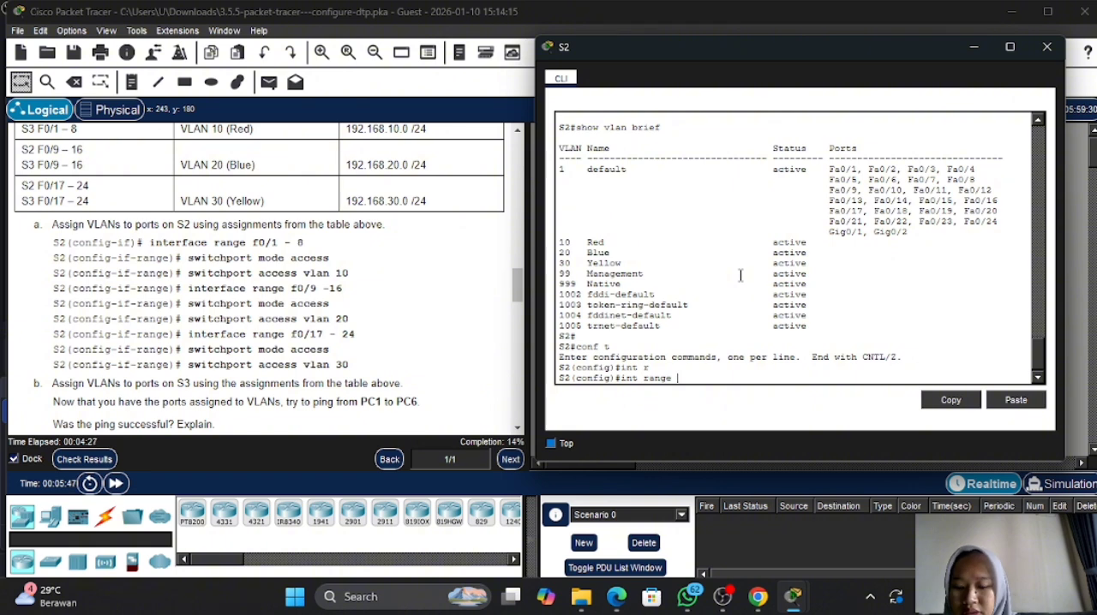
pyautogui.write('f0/1-')
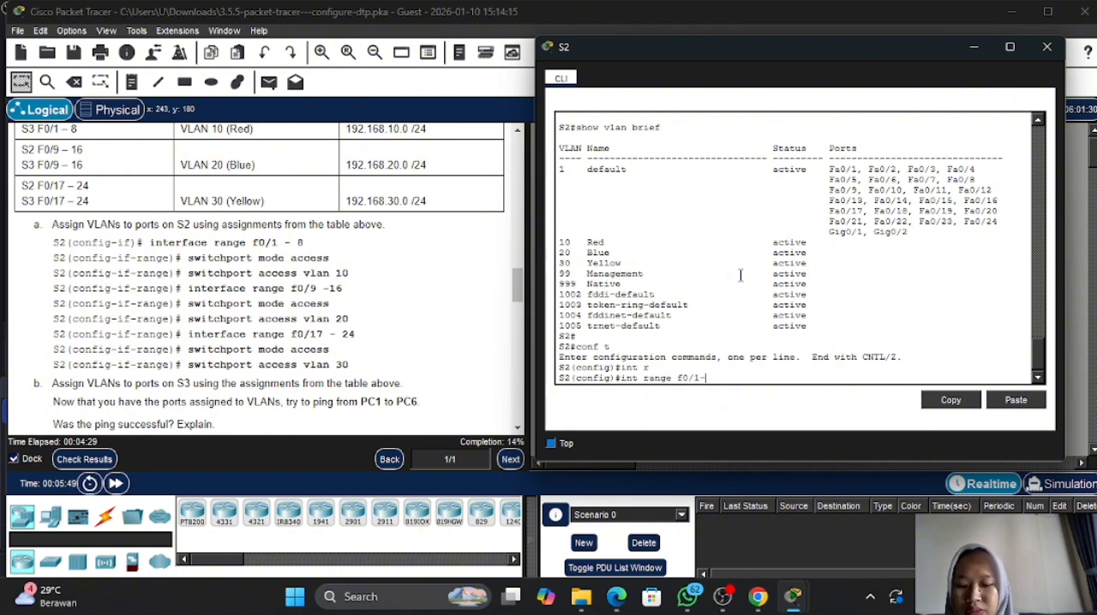
pyautogui.write('2')
pyautogui.press('Return')
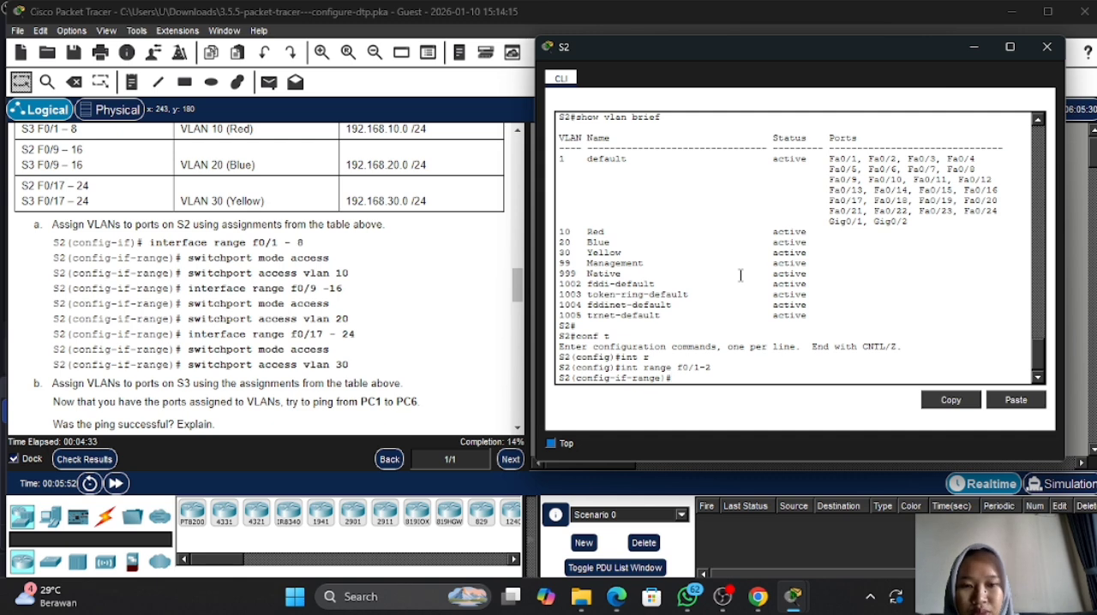
pyautogui.press('Up')
pyautogui.press('BackSpace')
pyautogui.write('8')
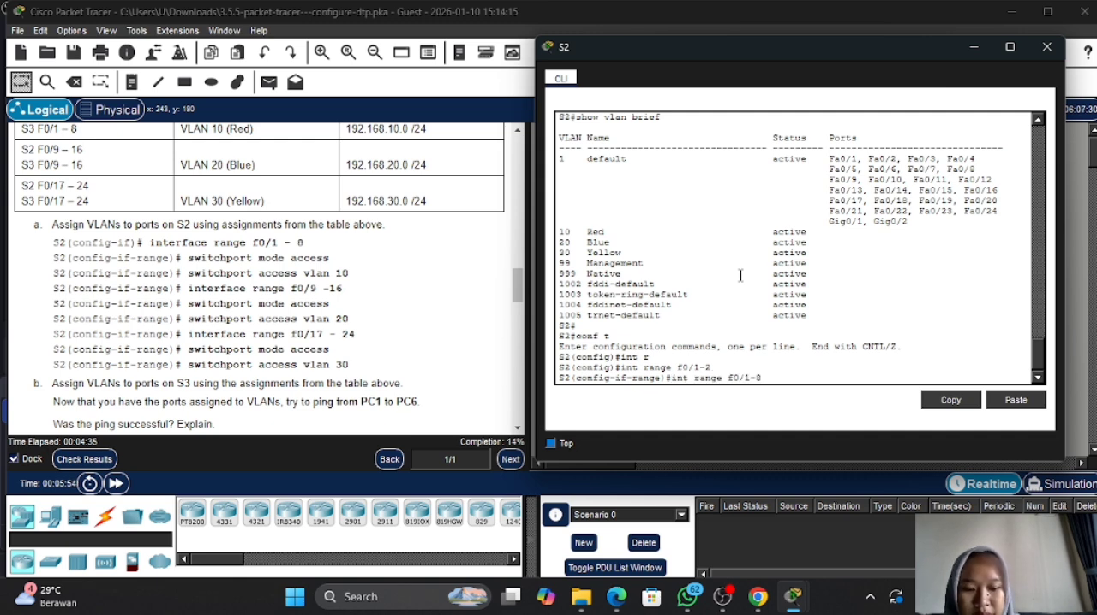
pyautogui.press('Return')
# - Set S2 ports f0/1-8 to access mode with switchport mode access
pyautogui.write('sw')
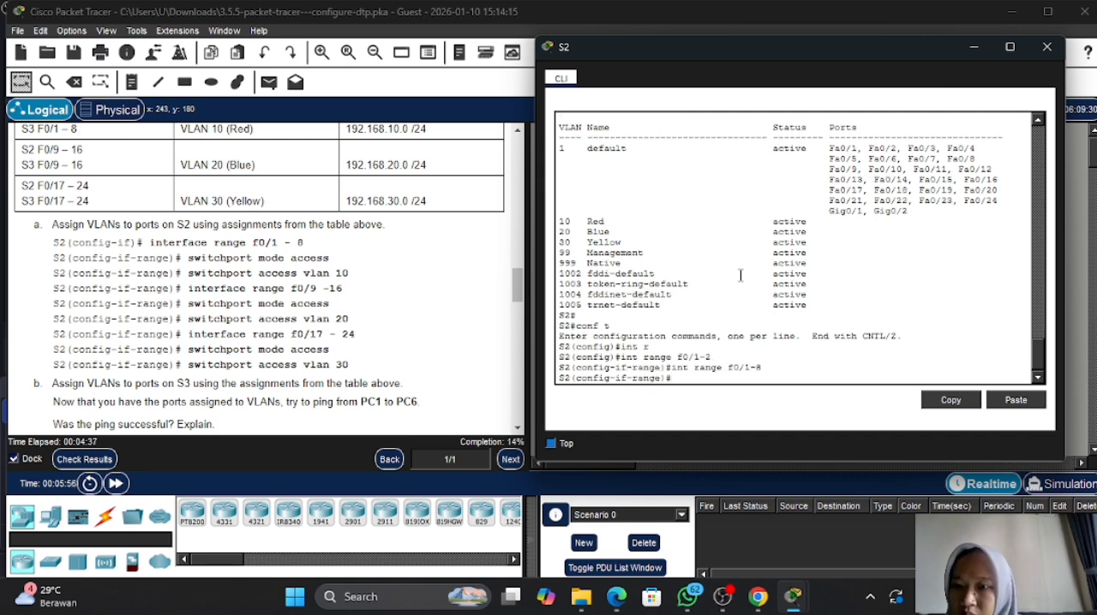
pyautogui.press('Tab')
pyautogui.write('m')
pyautogui.press('Tab')
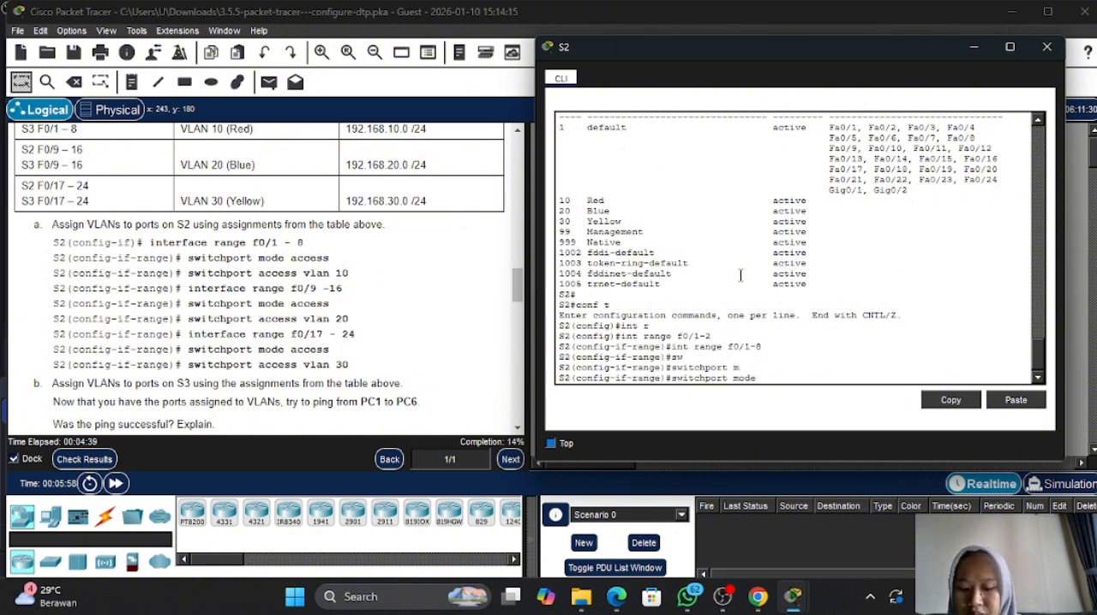
pyautogui.write('a')
pyautogui.press('Tab')
pyautogui.press('Return')
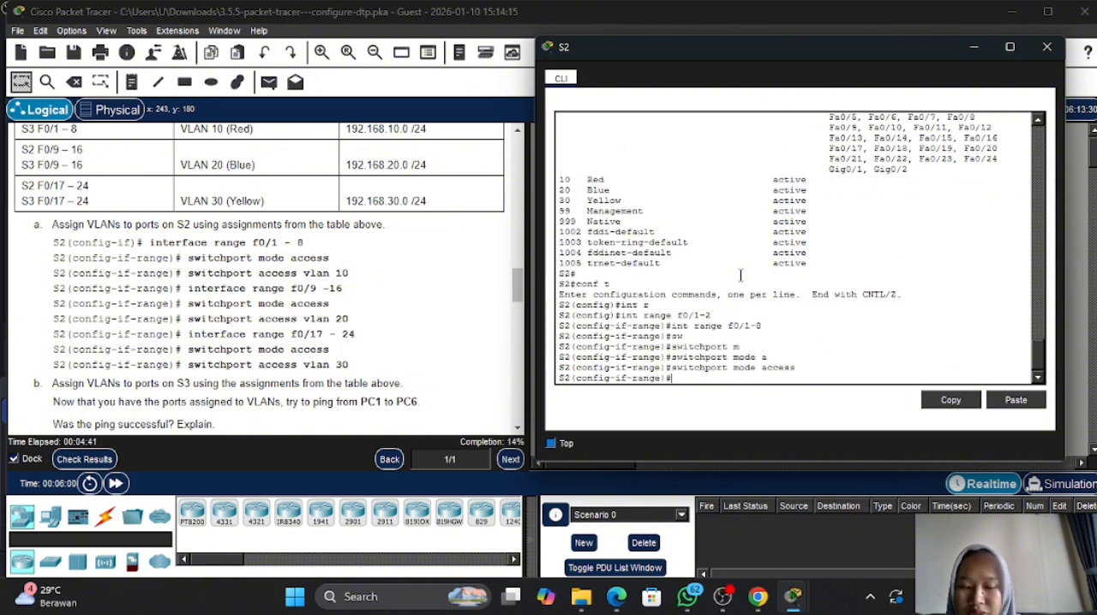
# - Assign S2 ports f0/1-8 to VLAN 10 with switchport access vlan 10
pyautogui.write('sw')
pyautogui.press('Tab')
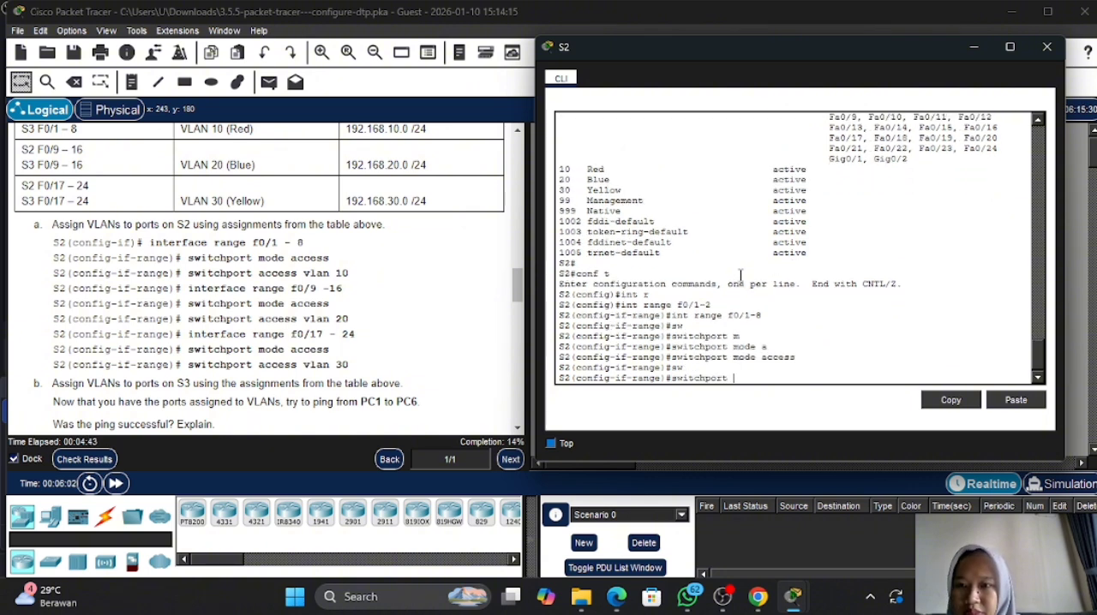
pyautogui.write('acx')
pyautogui.press('Tab')
pyautogui.press('BackSpace')
pyautogui.write('cc')
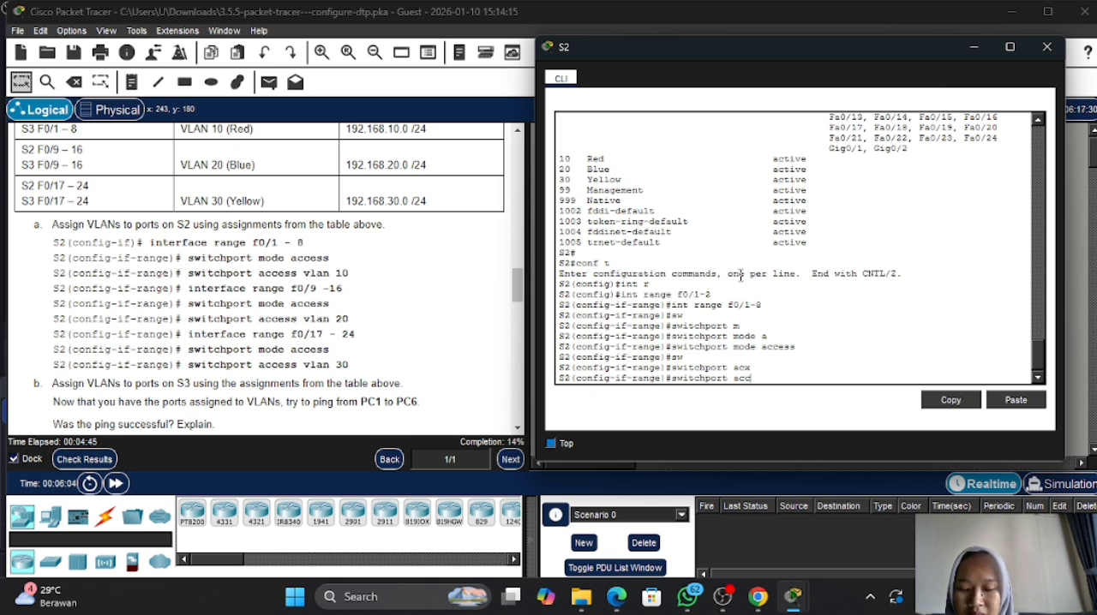
pyautogui.press('Tab')
pyautogui.press('BackSpace')
pyautogui.press('BackSpace')
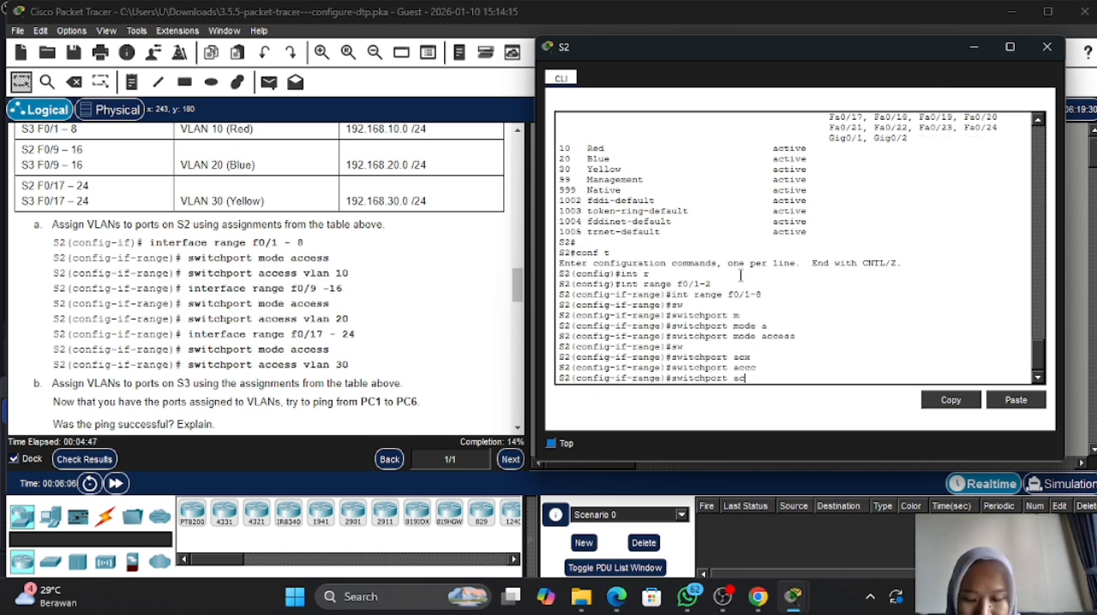
pyautogui.write('c')
pyautogui.press('Tab')
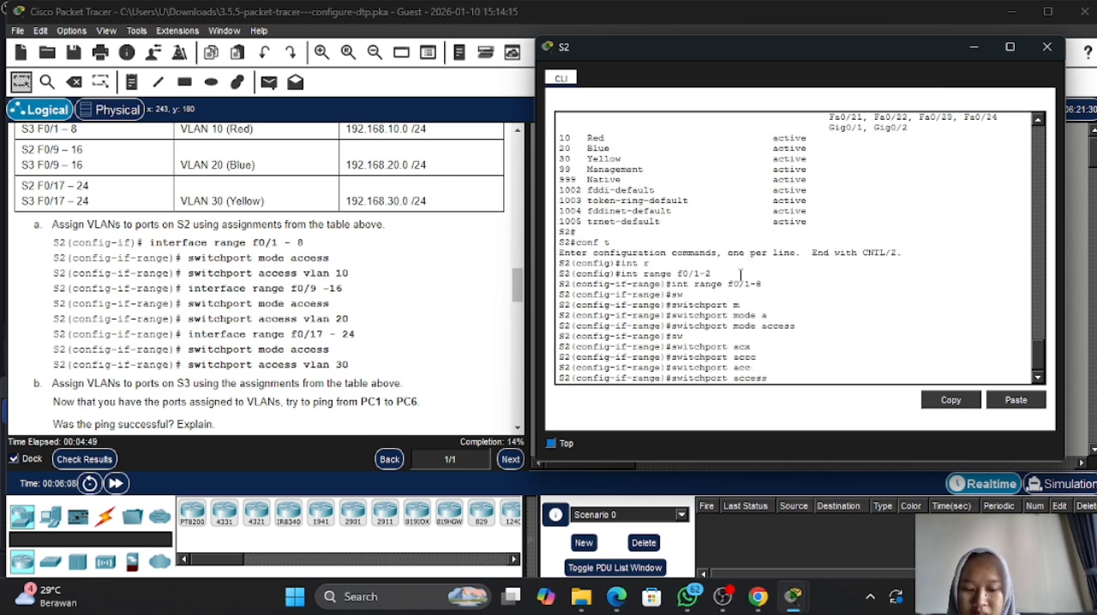
pyautogui.write('v')
pyautogui.press('Tab')
pyautogui.write('10')
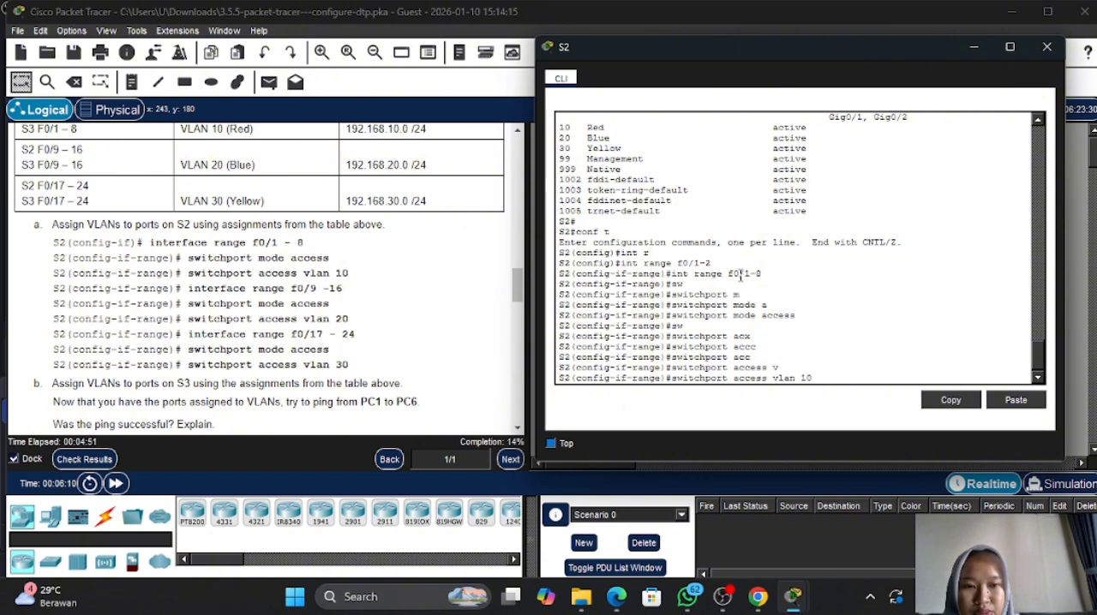
pyautogui.press('Return')
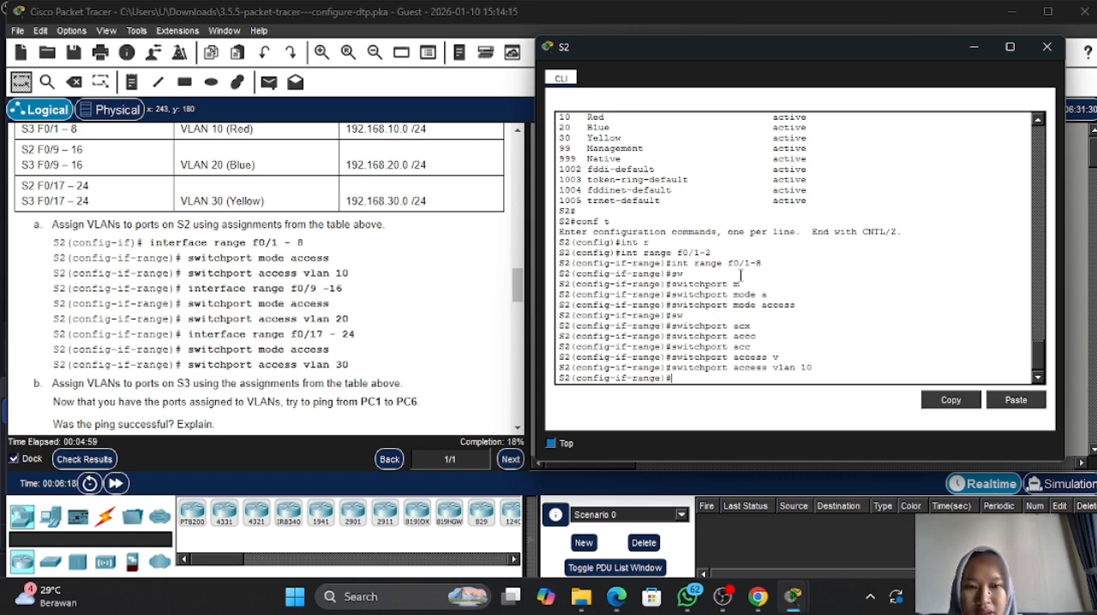
pyautogui.write('int ')
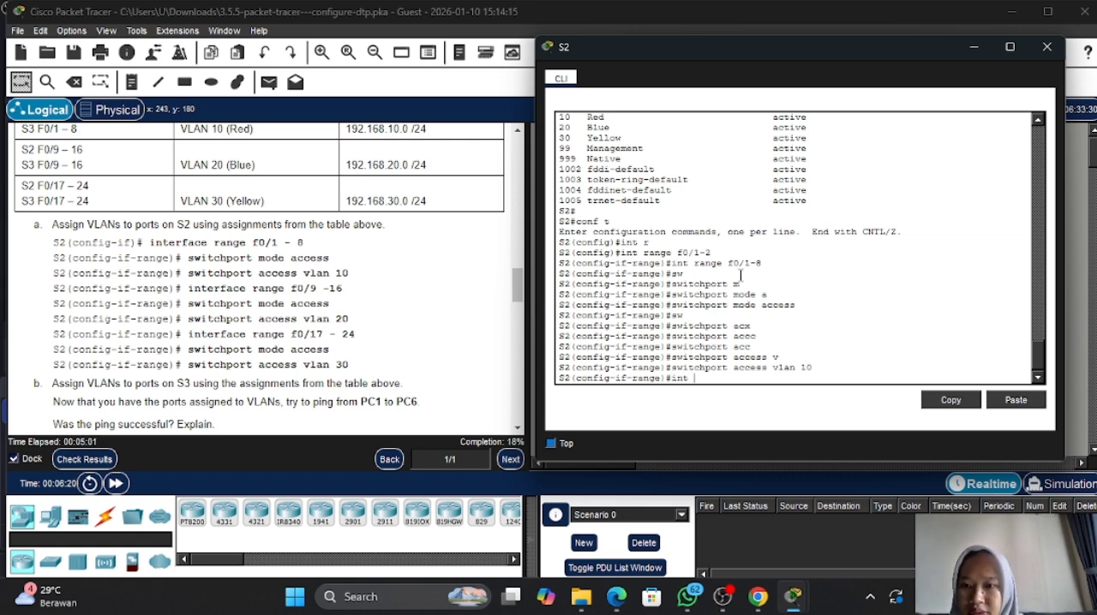
pyautogui.write('r')
pyautogui.press('Tab')
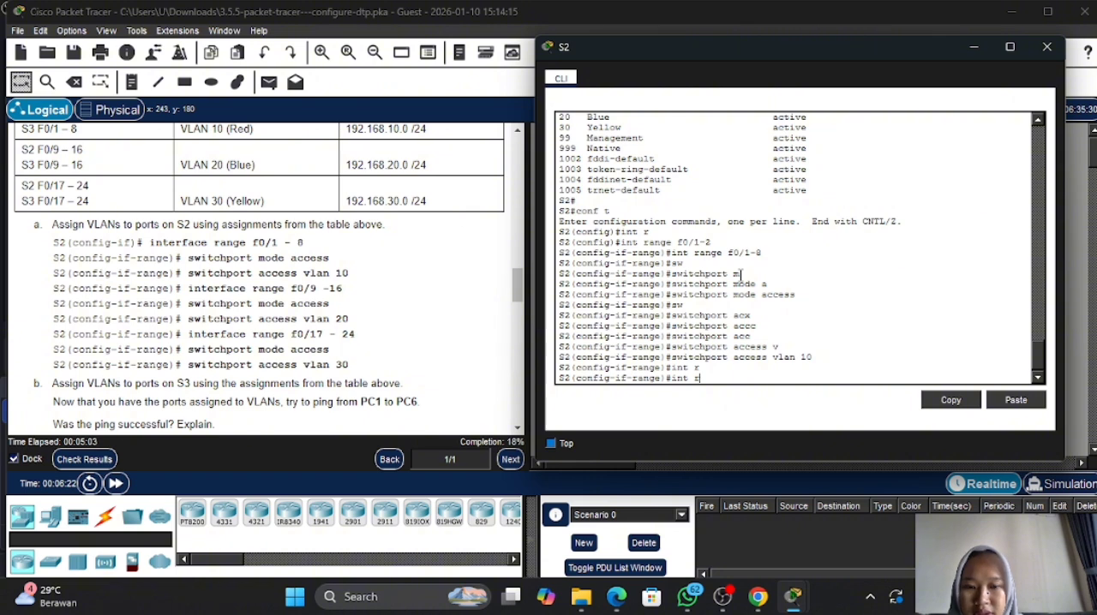
pyautogui.write('a')
pyautogui.press('Tab')
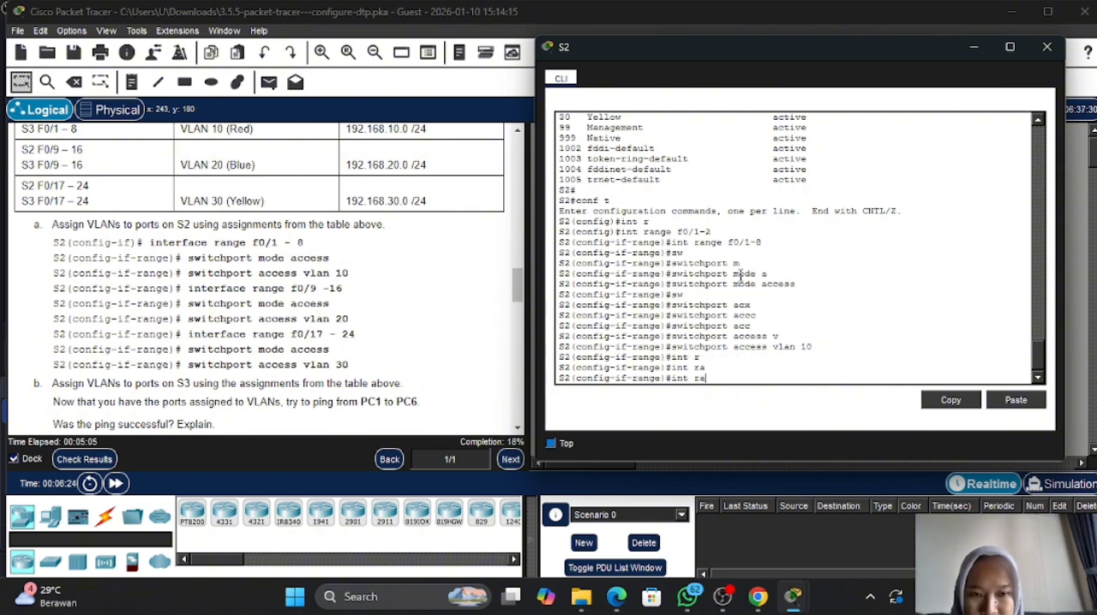
pyautogui.write('ng')
pyautogui.press('Tab')
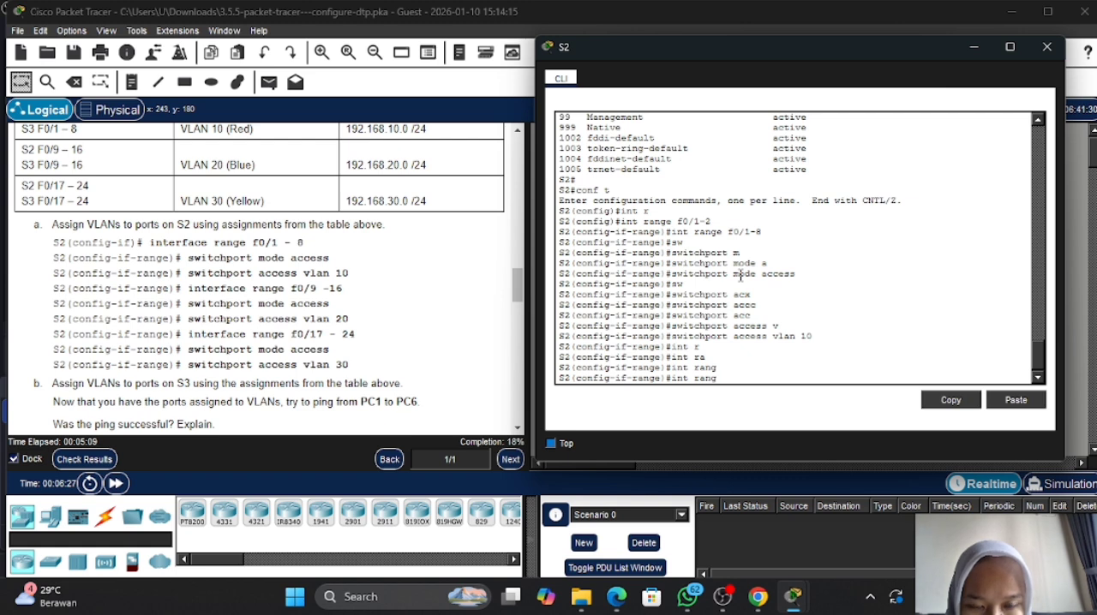
pyautogui.press('BackSpace')
pyautogui.press('BackSpace')
pyautogui.press('BackSpace')
pyautogui.press('BackSpace')
pyautogui.press('BackSpace')
pyautogui.press('BackSpace')
pyautogui.press('BackSpace')
pyautogui.press('BackSpace')
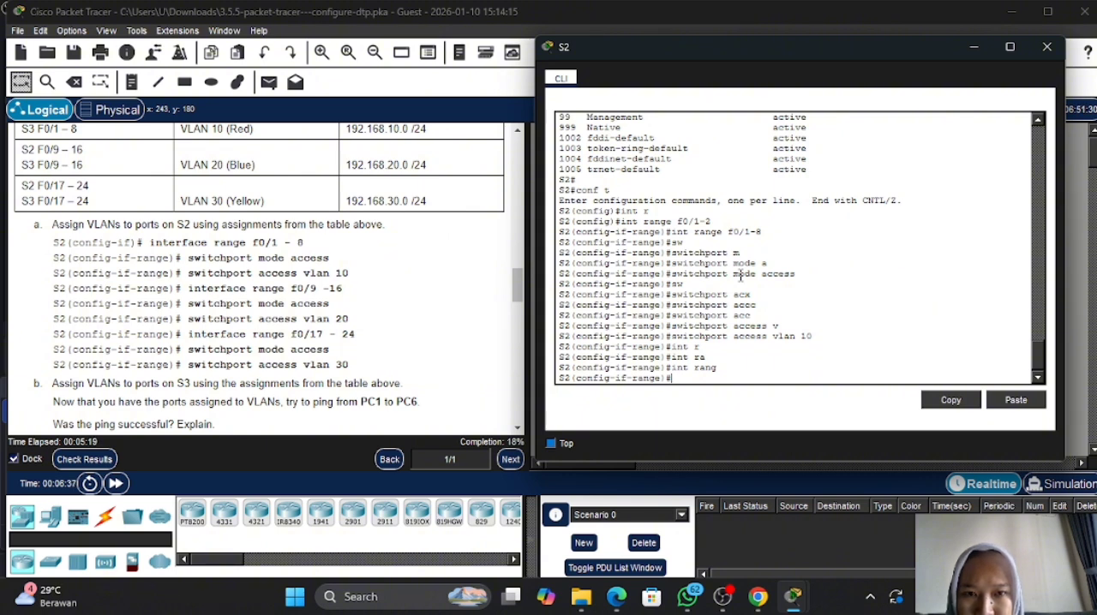
# - Return S2 to global configuration mode and enter interface range configuration for ports f0/9-16
pyautogui.write('exit')
pyautogui.press('Return')
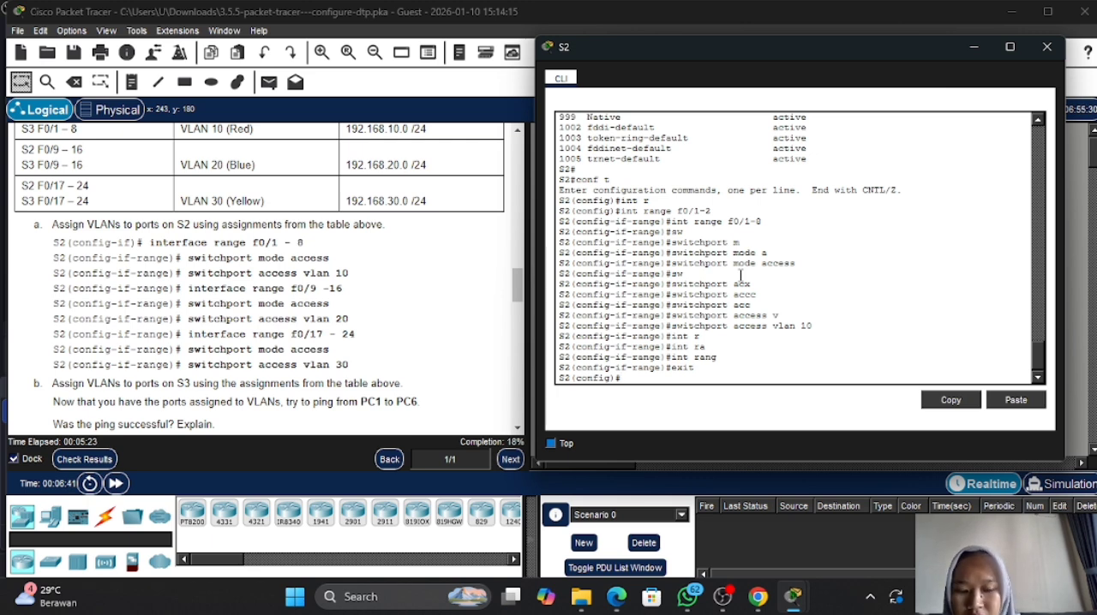
pyautogui.write('int rang')
pyautogui.press('Tab')
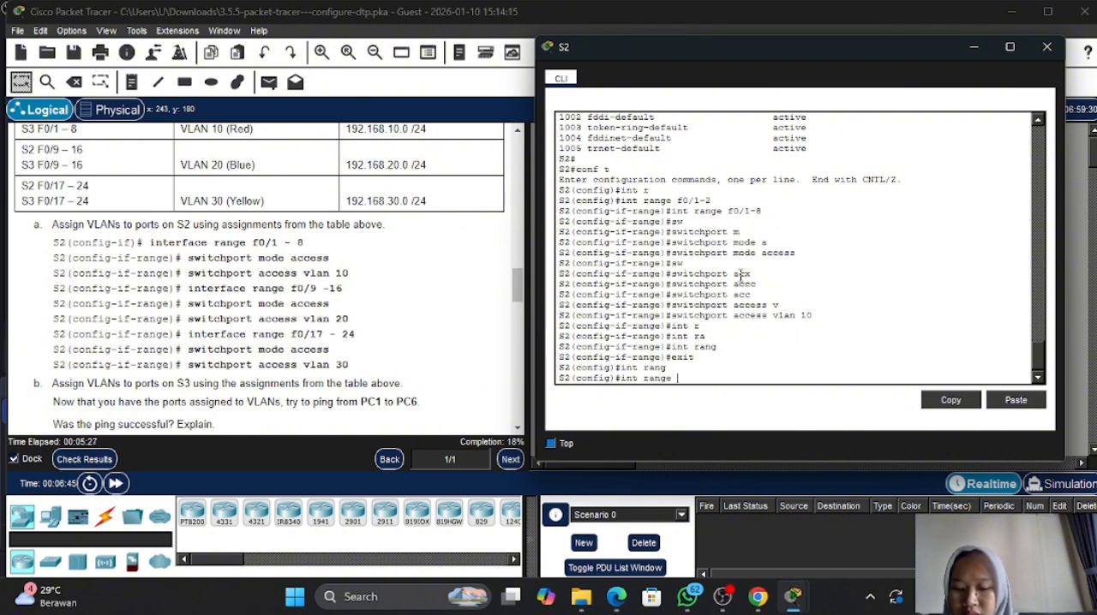
pyautogui.write('f0/')
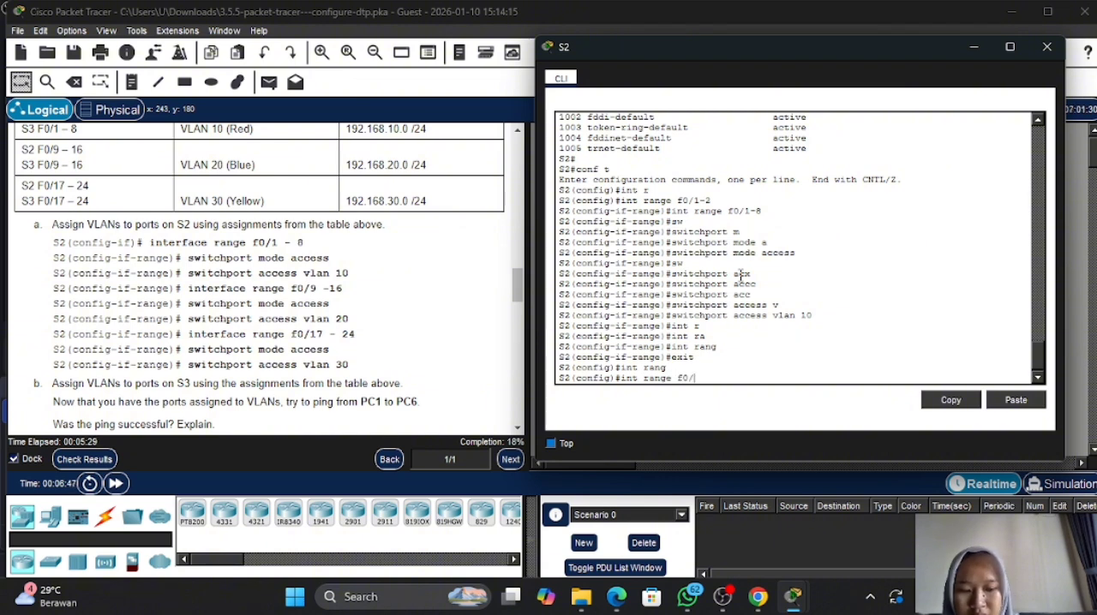
pyautogui.write('9')
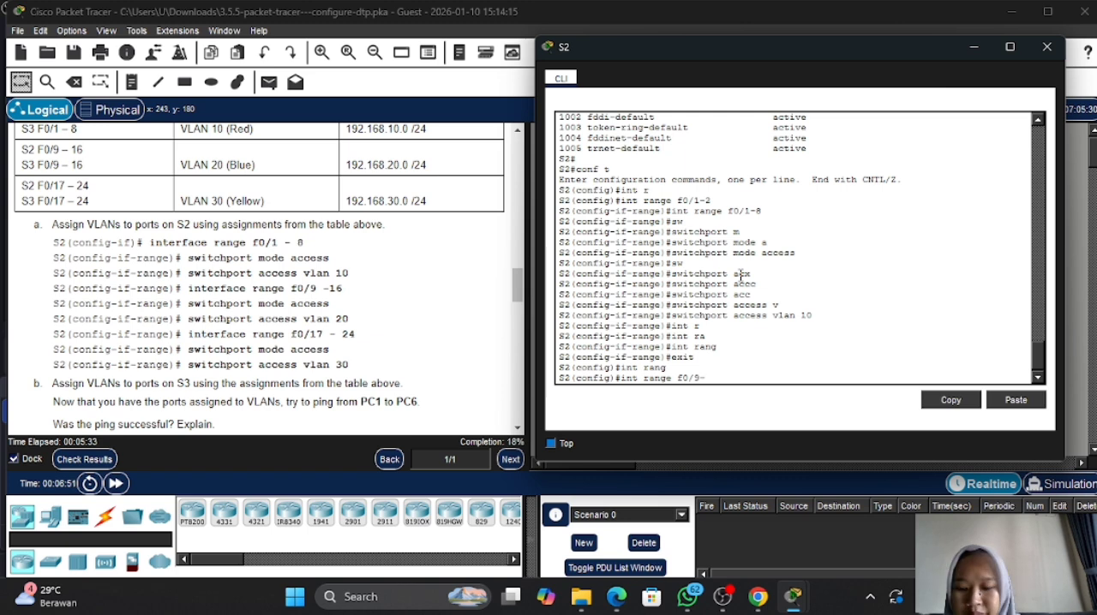
pyautogui.write('-16')
pyautogui.press('Return')
# - Set S2 ports f0/9-16 to access mode with switchport mode access
pyautogui.write('sw')
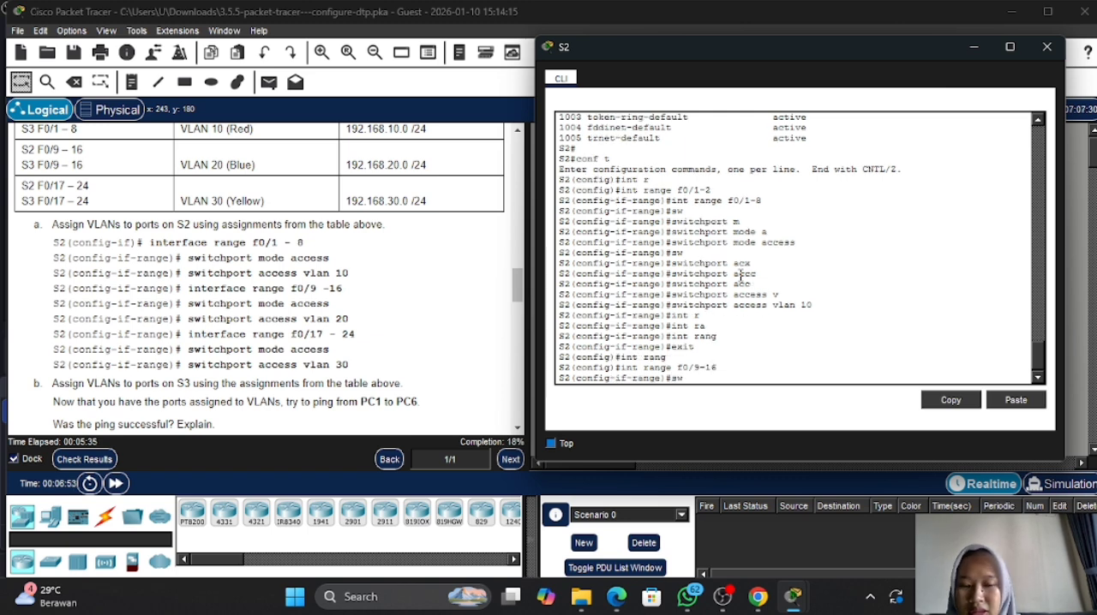
pyautogui.press('Tab')
pyautogui.write('m')
pyautogui.press('Tab')
pyautogui.write('a')
pyautogui.press('Tab')
pyautogui.press('Return')
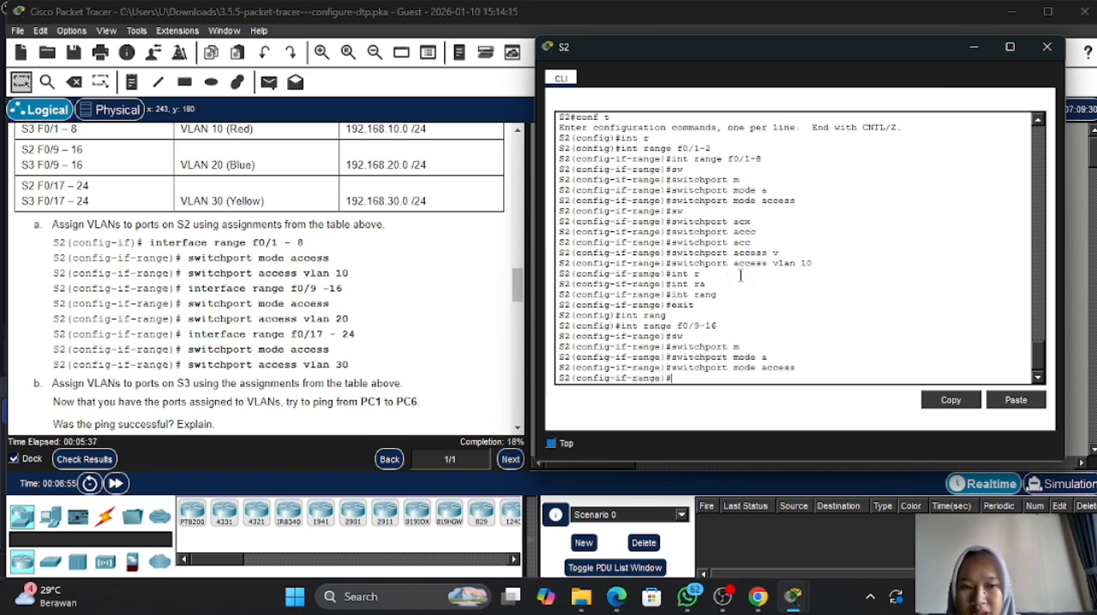
# - Assign S2 ports f0/9-16 to VLAN 20 with switchport access vlan 20
pyautogui.write('sw')
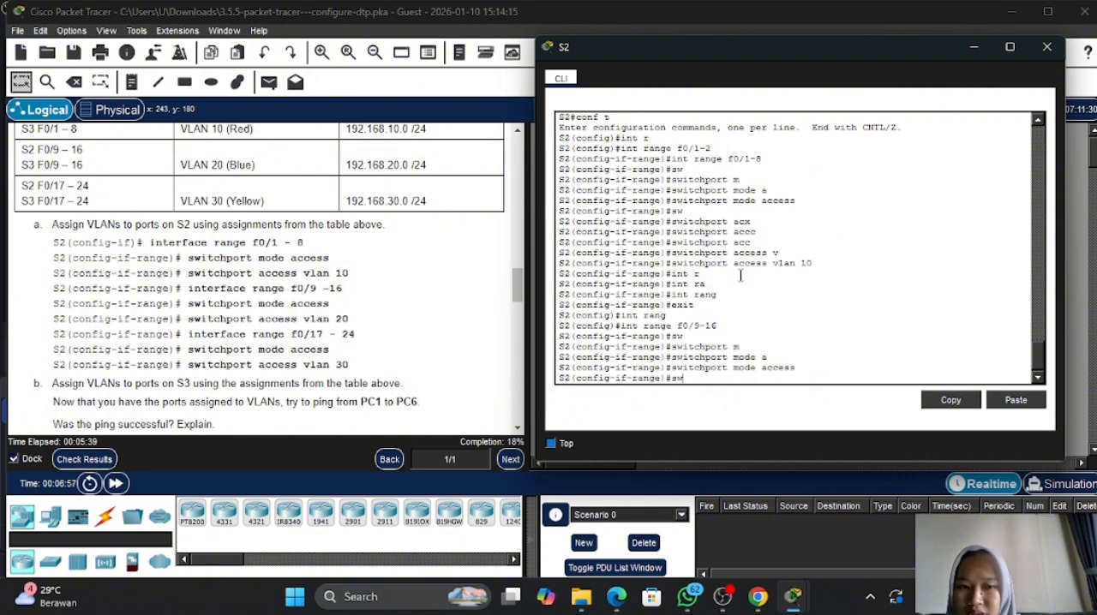
pyautogui.press('Tab')
pyautogui.write('a')
pyautogui.press('Tab')
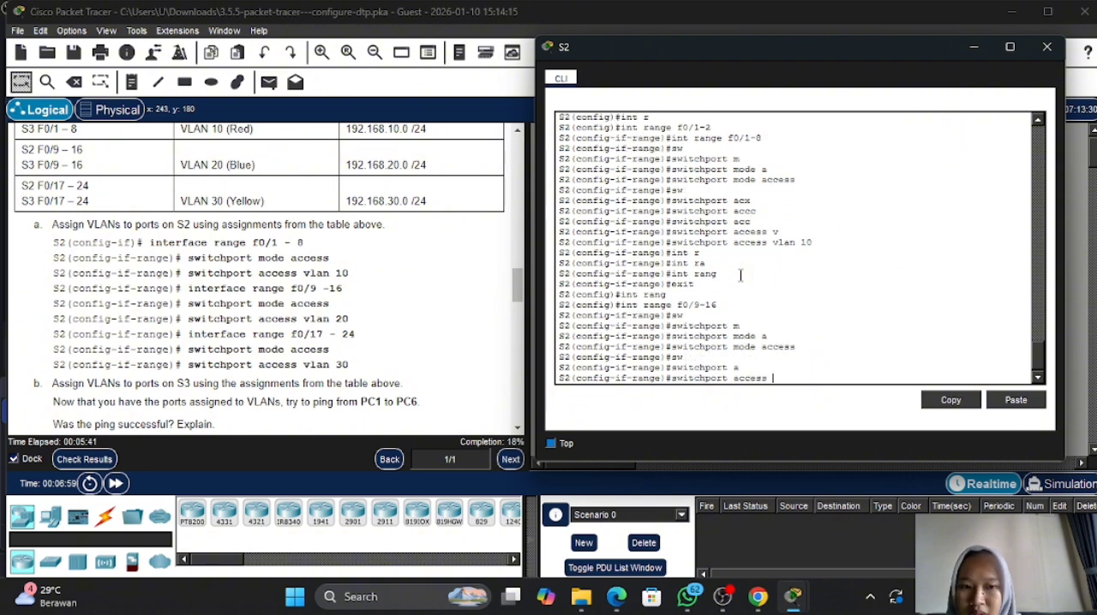
pyautogui.write('v')
pyautogui.press('Tab')
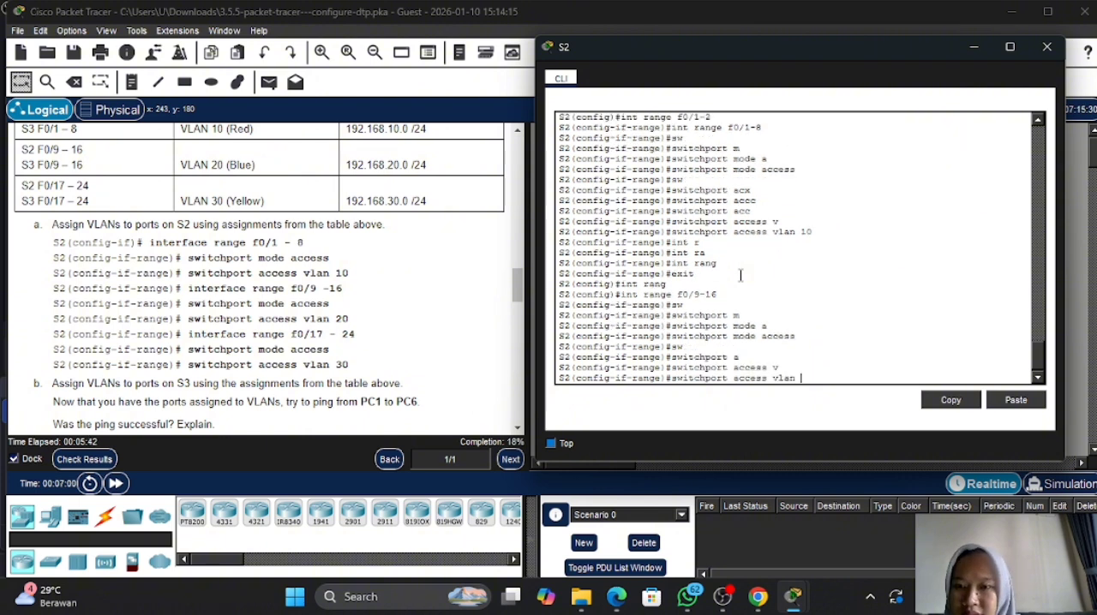
pyautogui.write('20')
pyautogui.press('Return')
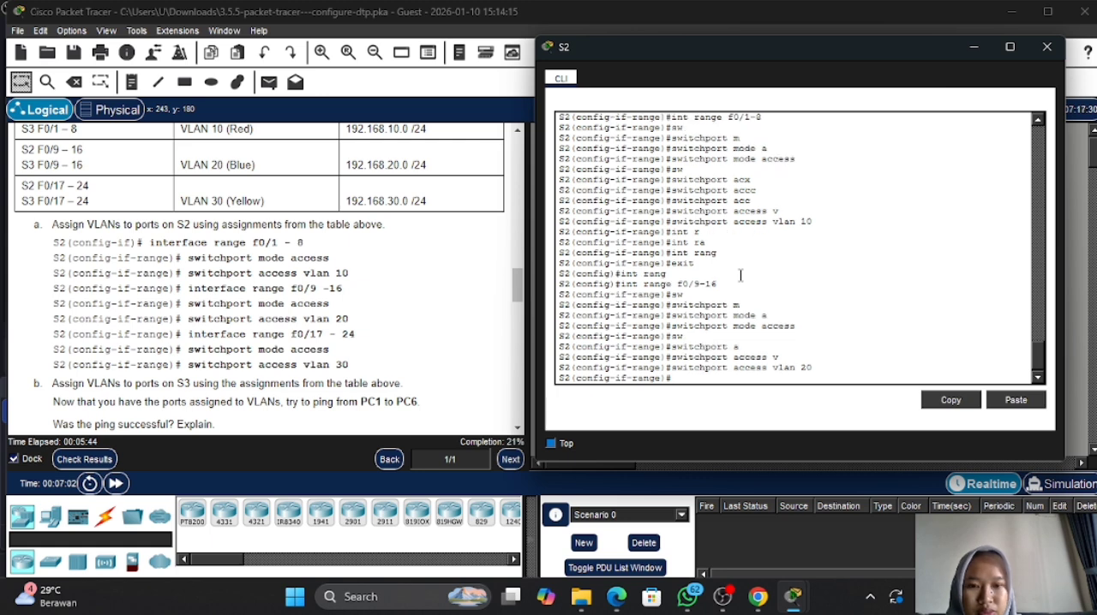
# - Exit the f0/9-16 interface range on S2 to return to global configuration mode
pyautogui.write('exit')
pyautogui.press('Return')
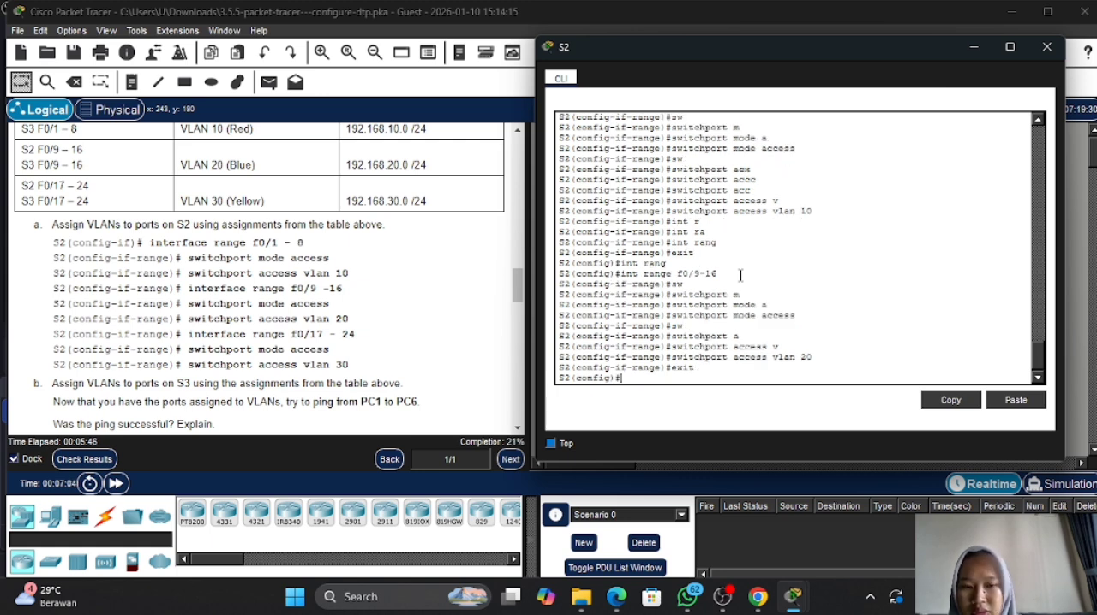
pyautogui.press('Return')
# - Try to enter interface range configuration on S2 with int range 17-24
pyautogui.write('int')
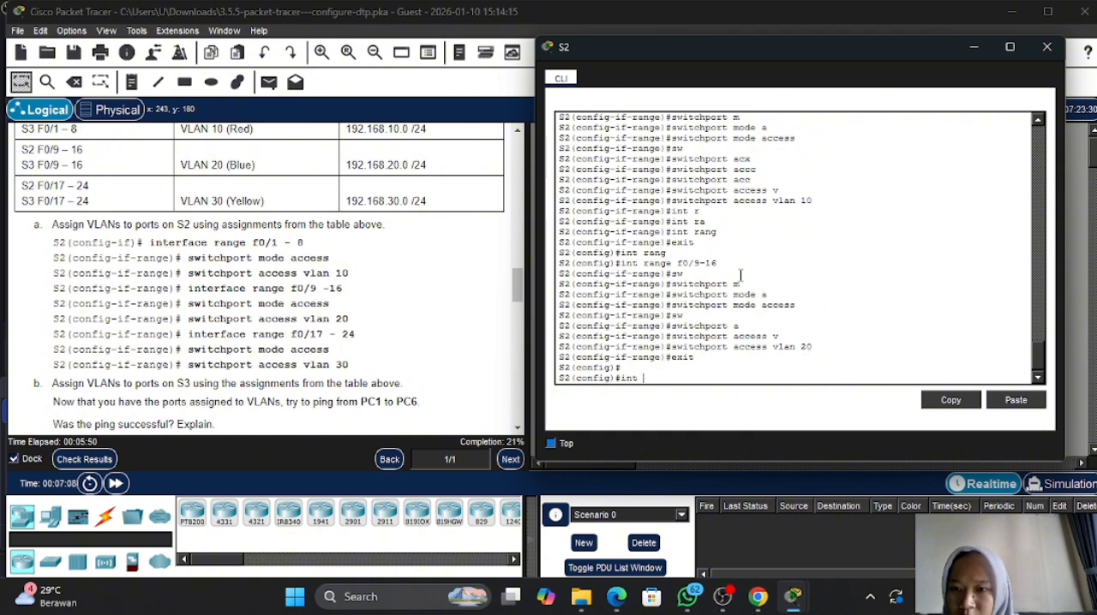
pyautogui.write(' r')
pyautogui.press('capslock')
pyautogui.press('capslock')
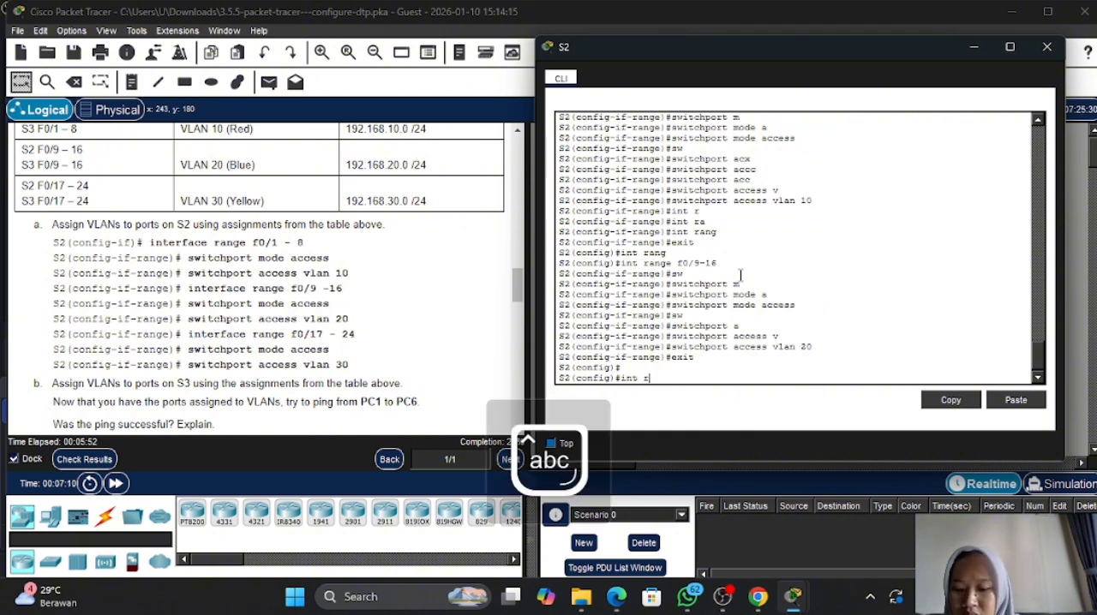
pyautogui.write('a')
pyautogui.press('Tab')
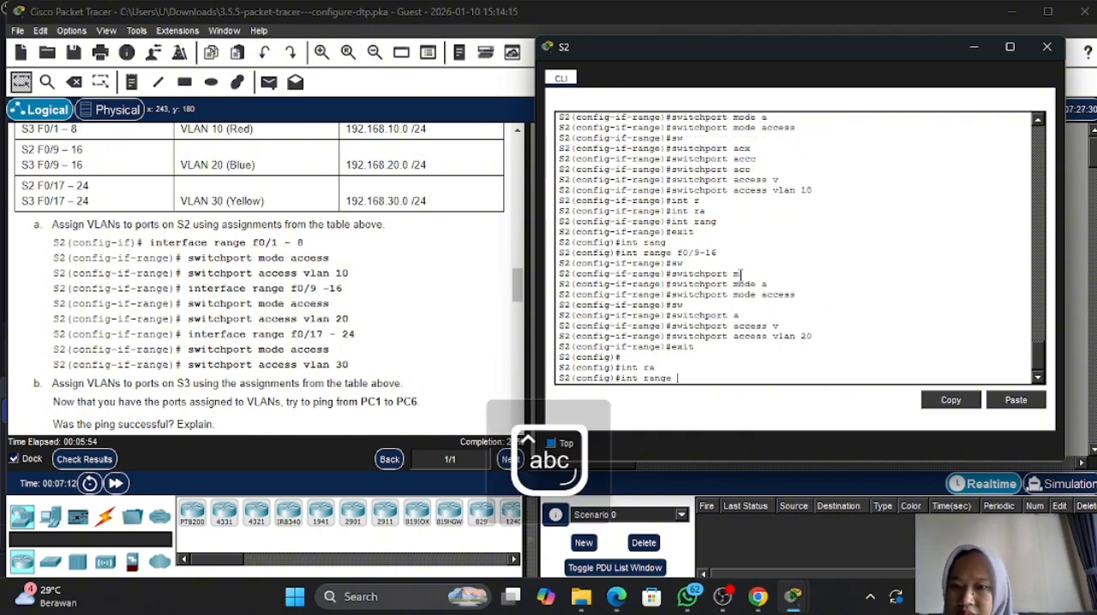
pyautogui.write('17')
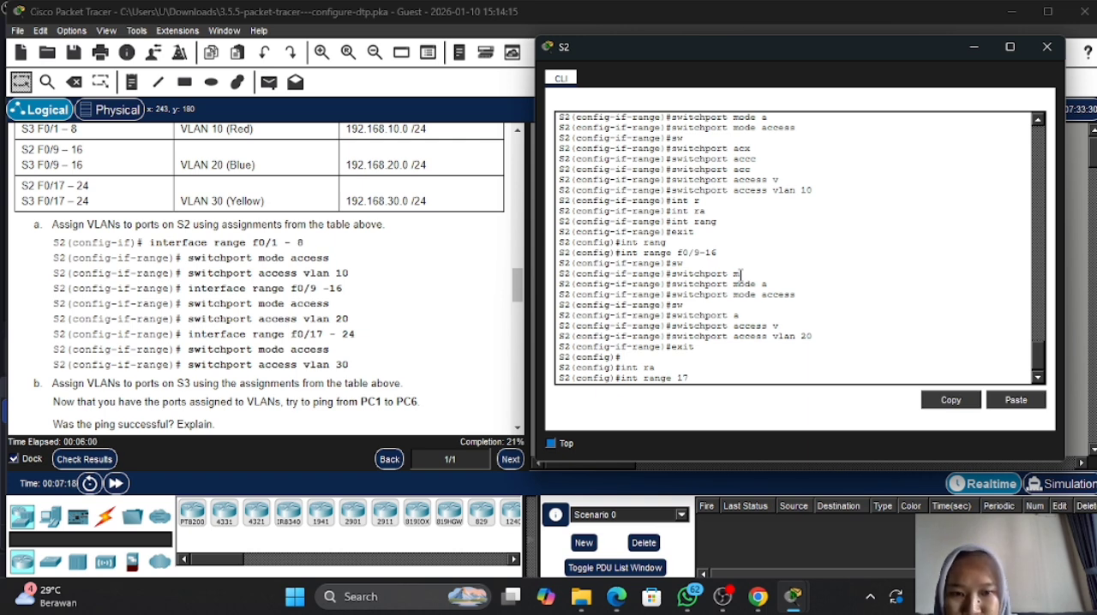
pyautogui.write('-2')
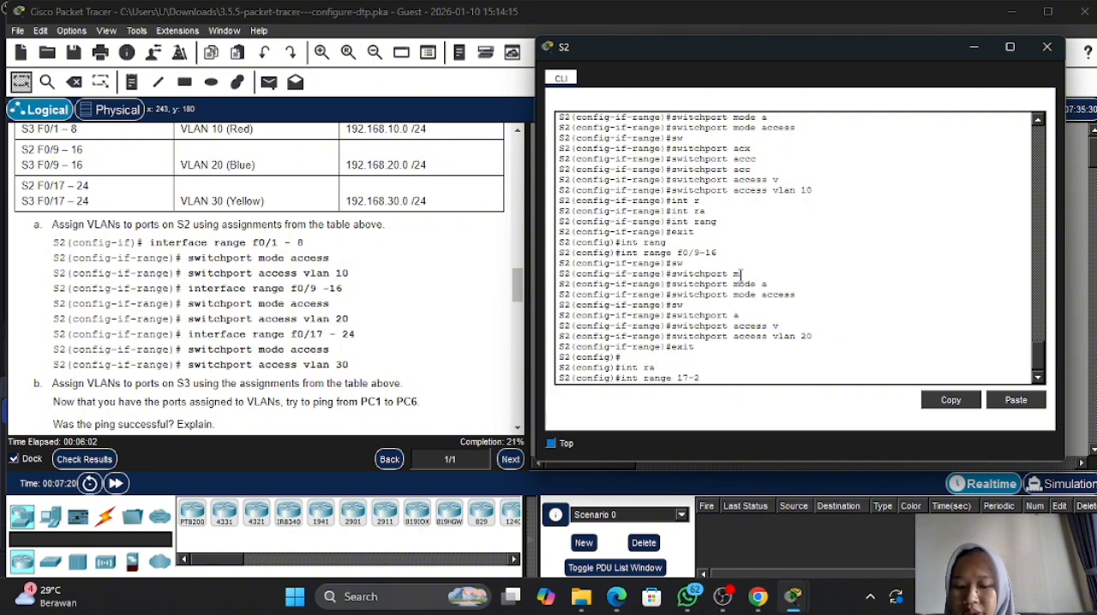
pyautogui.write('4')
pyautogui.press('Return')
pyautogui.write('sw')
pyautogui.press('Tab')
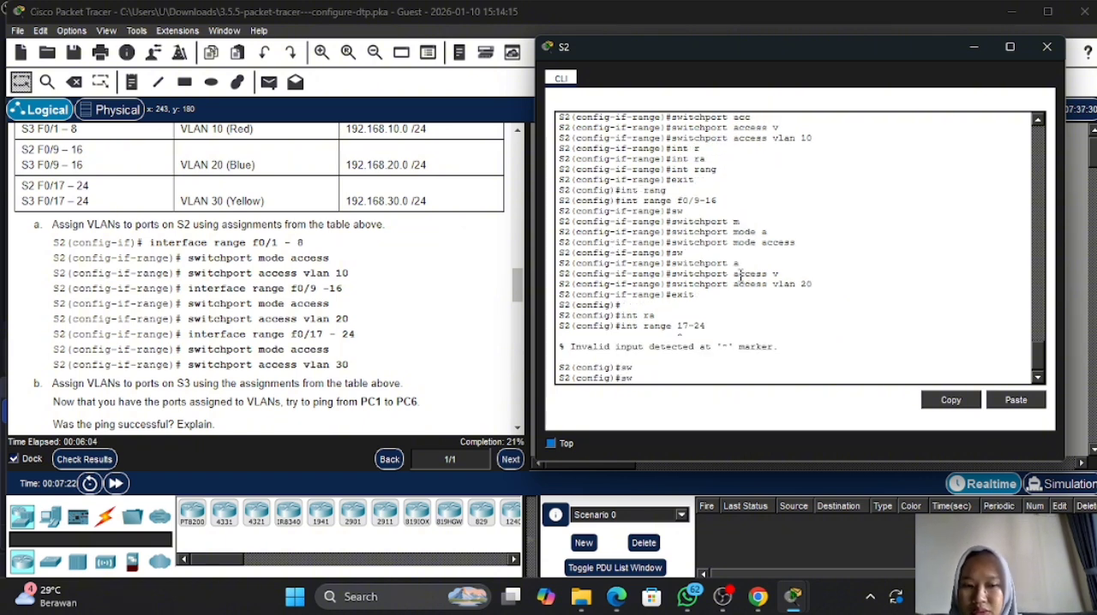
pyautogui.press('BackSpace')
pyautogui.press('BackSpace')
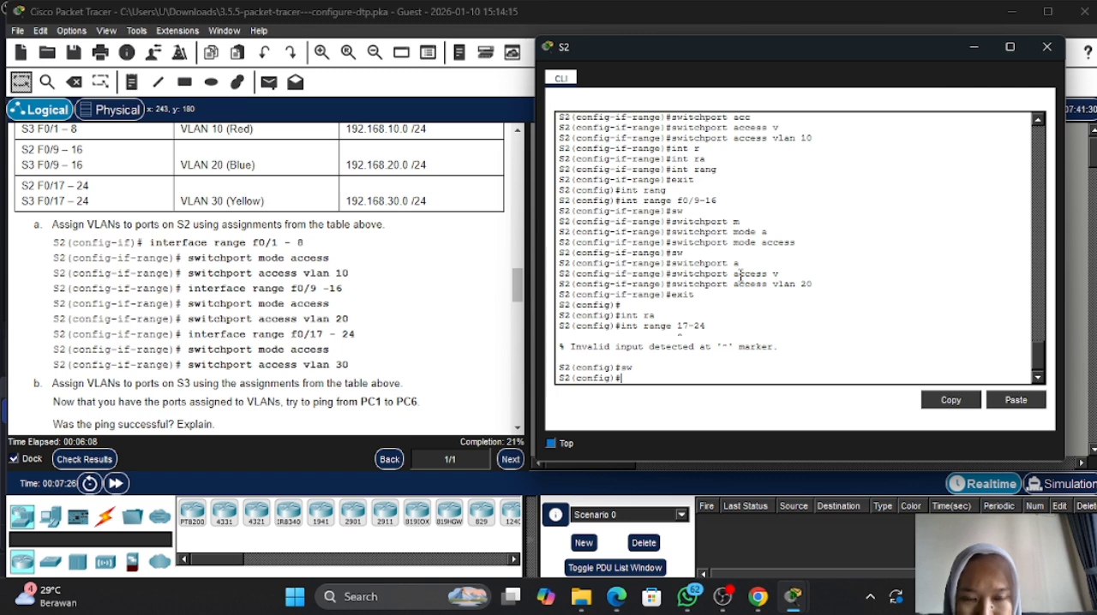
# - Recall the range command on S2 and correct it to int range f0/17-24 to configure those ports
pyautogui.press('Up')
pyautogui.press('Left')
pyautogui.press('Left')
pyautogui.press('Left')
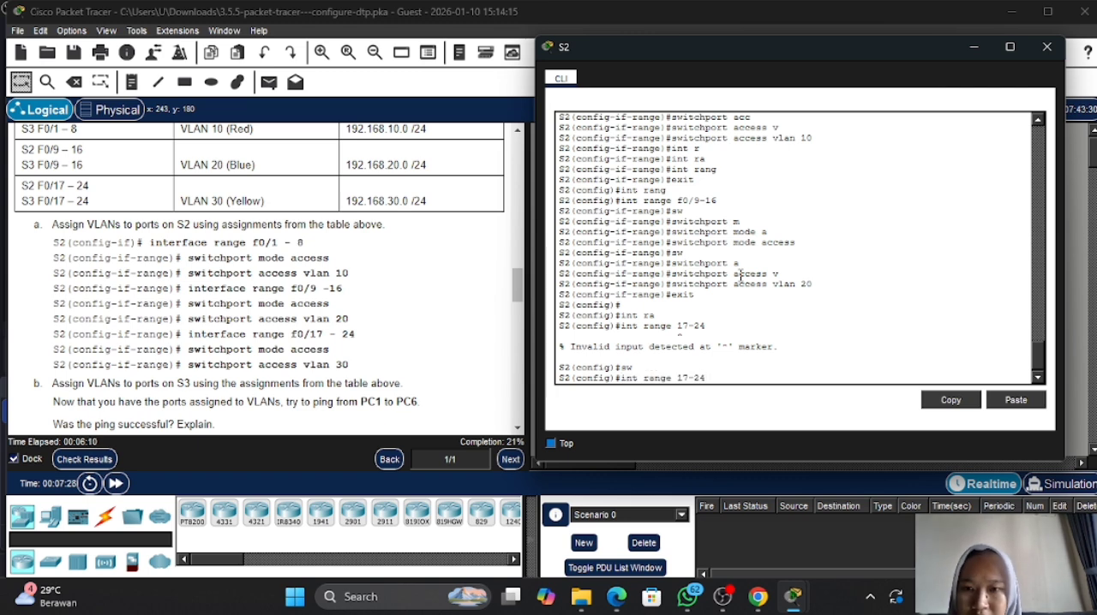
pyautogui.write('fa')
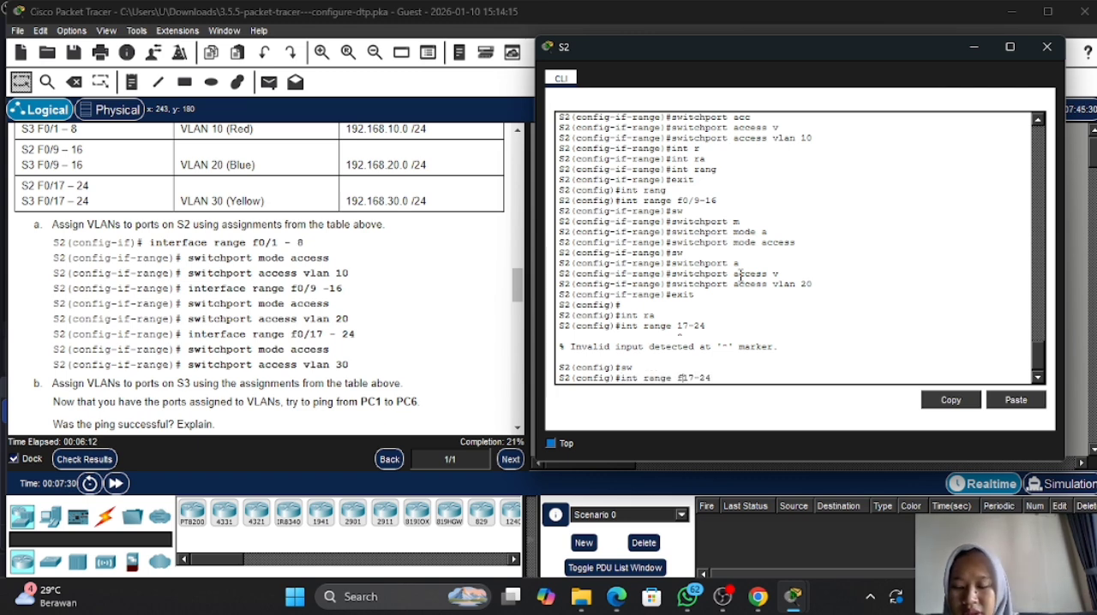
pyautogui.press('BackSpace')
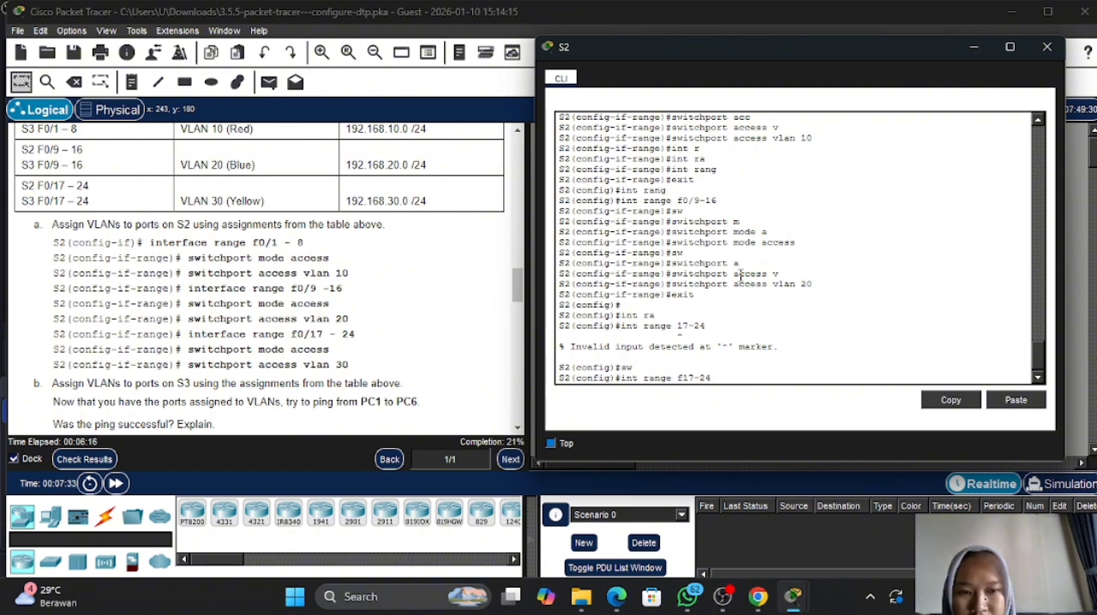
pyautogui.write('0')
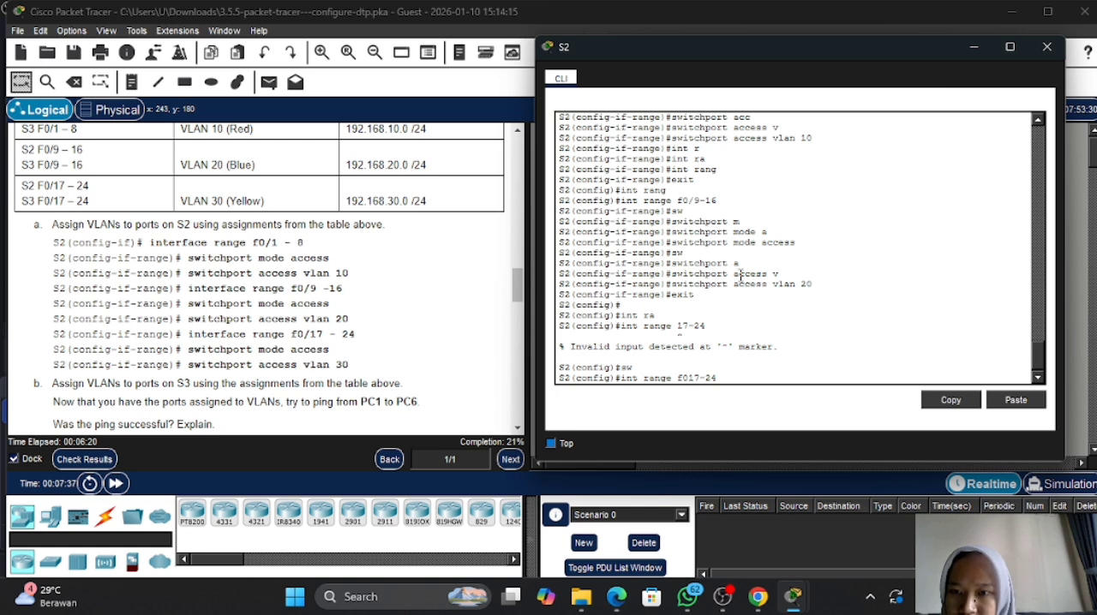
pyautogui.write('/')
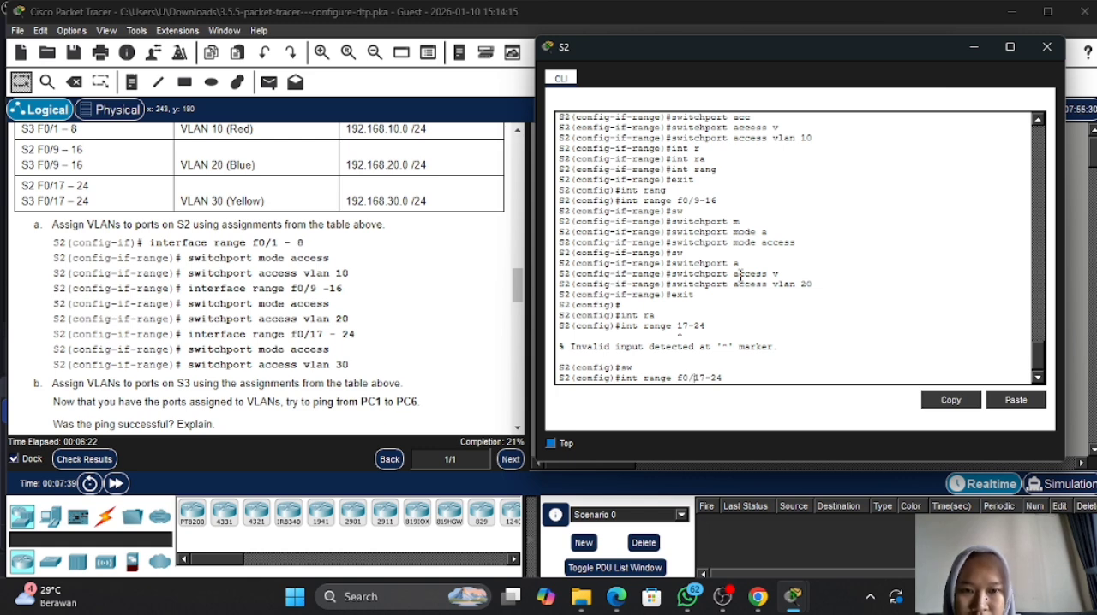
pyautogui.press('Return')
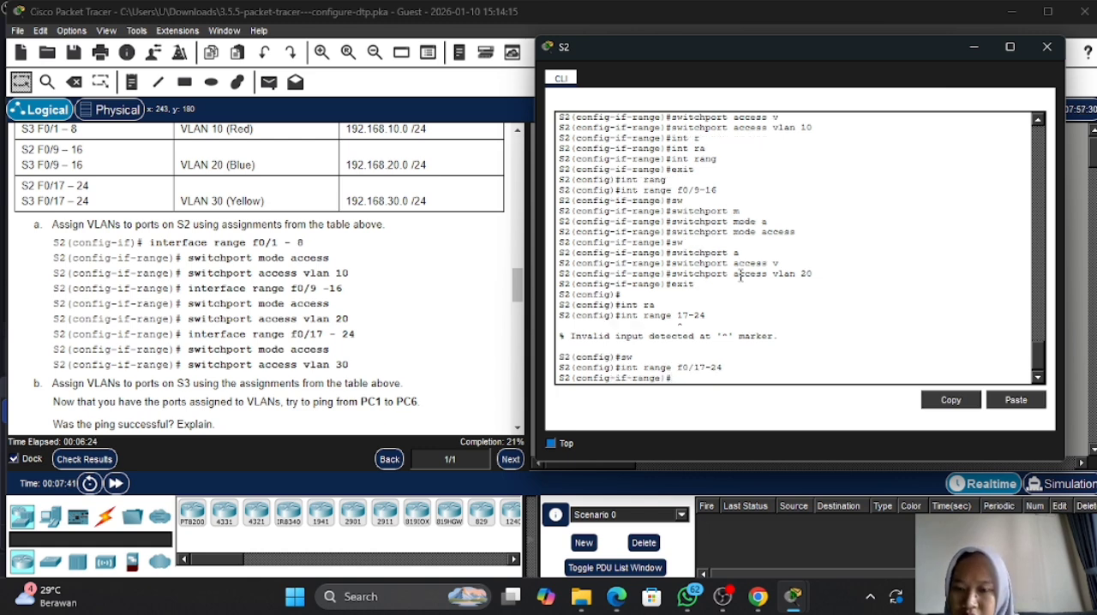
# - Set S2 ports f0/17-24 to access mode with switchport mode access
pyautogui.write('sw')
pyautogui.press('Tab')
pyautogui.write('m')
pyautogui.press('Tab')
pyautogui.write('a')
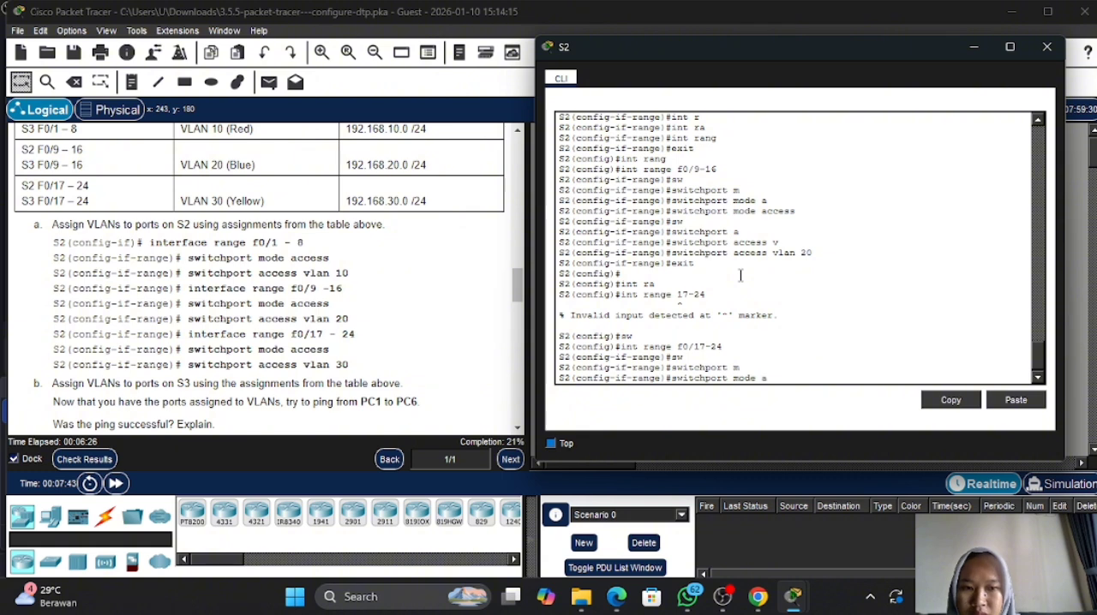
pyautogui.press('Tab')
pyautogui.press('Return')
# - Assign S2 ports f0/17-24 to VLAN 30 with switchport access vlan 30
pyautogui.write('sw')
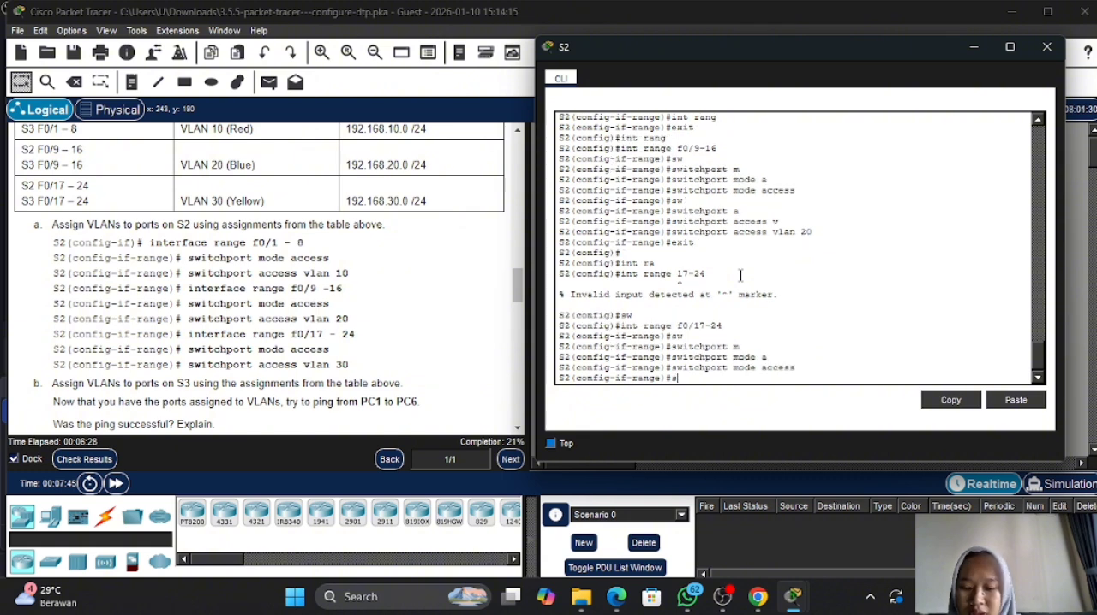
pyautogui.press('Tab')
pyautogui.write('a')
pyautogui.press('Tab')
pyautogui.write('v')
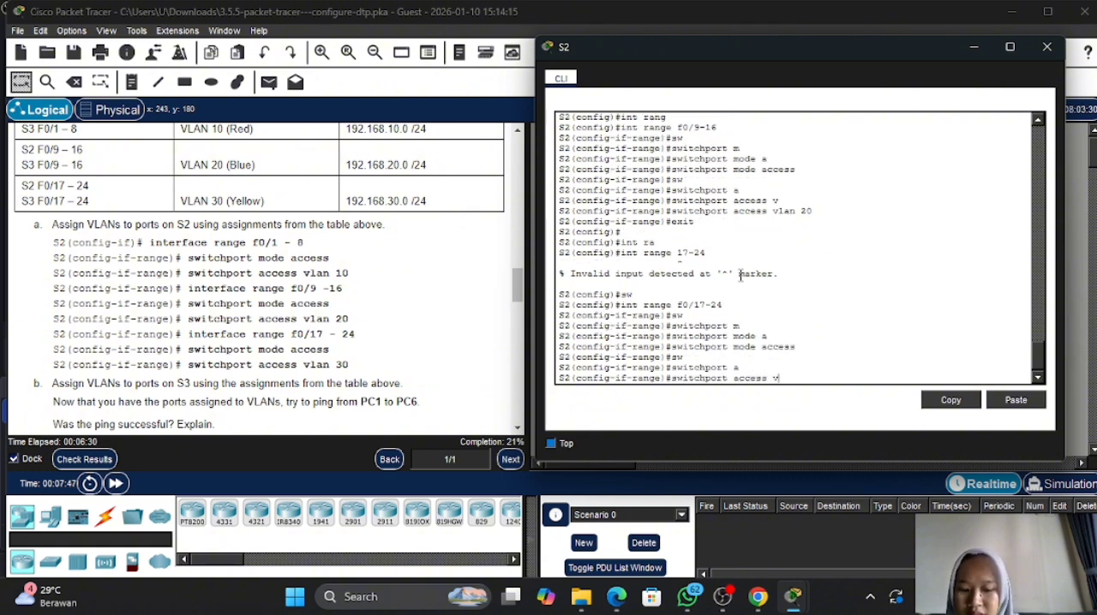
pyautogui.press('Tab')
pyautogui.write('30')
pyautogui.press('Return')
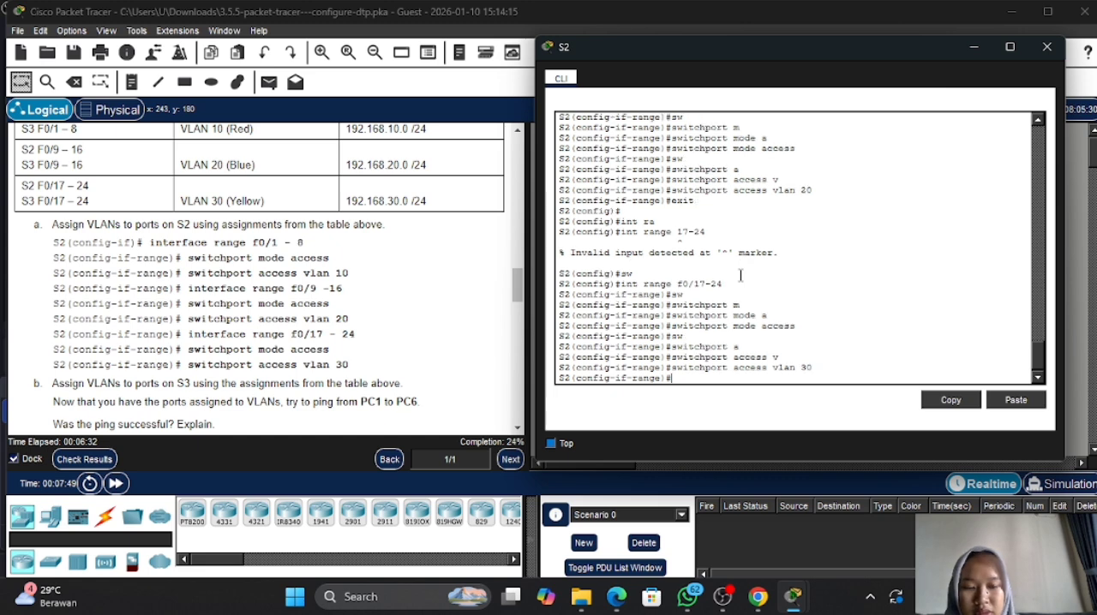
# - Check the activity results, review the assessment items for S1, S2 and S3, and return to the activity
pyautogui.scroll(-2, 334, 324)
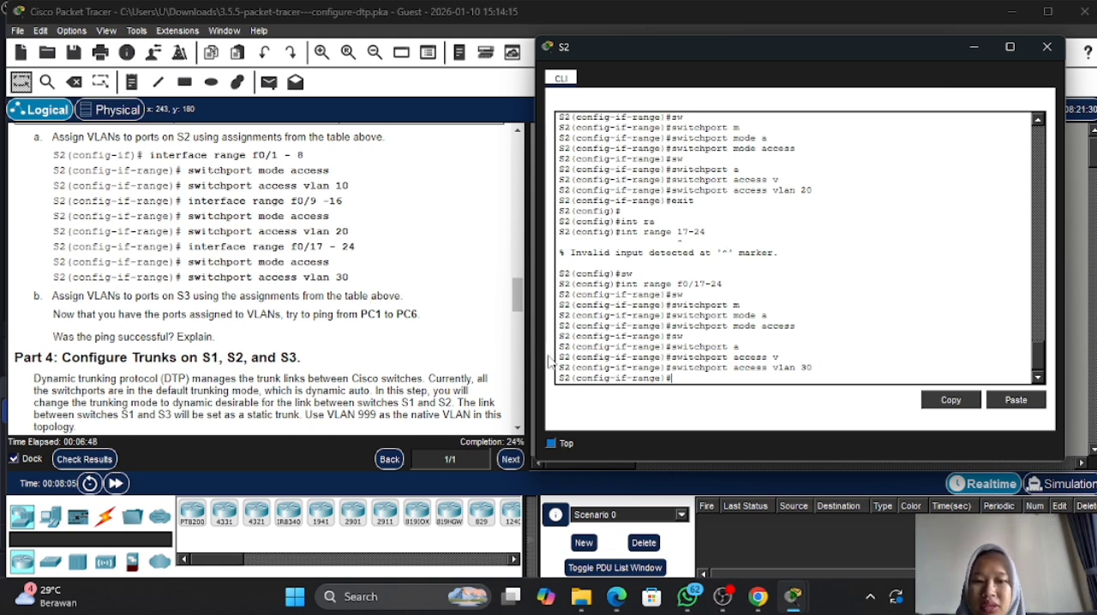
pyautogui.click(92, 471)
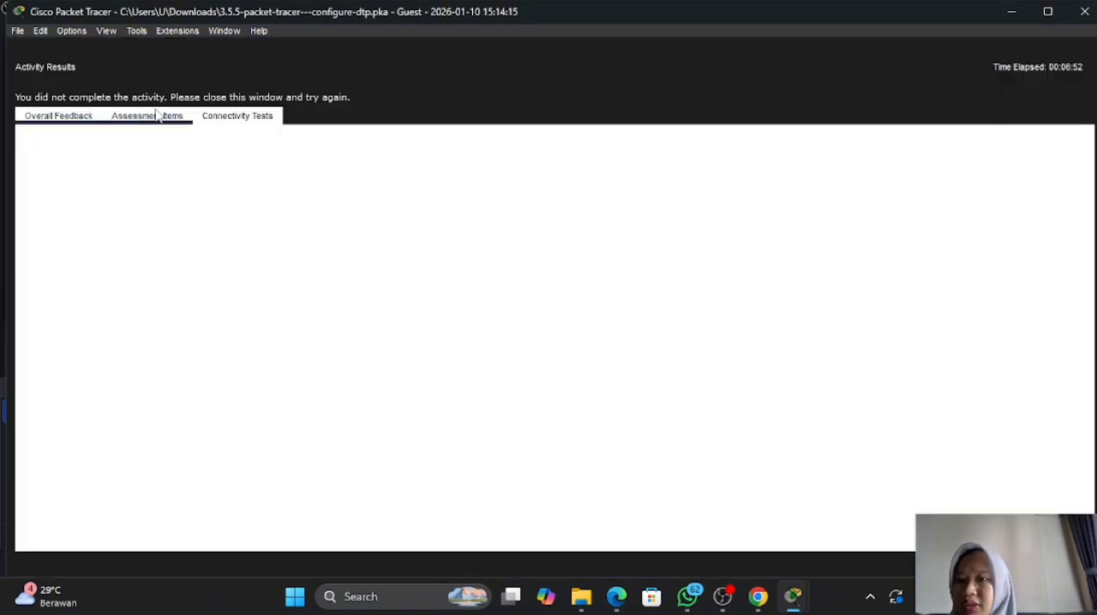
pyautogui.click(154, 116)
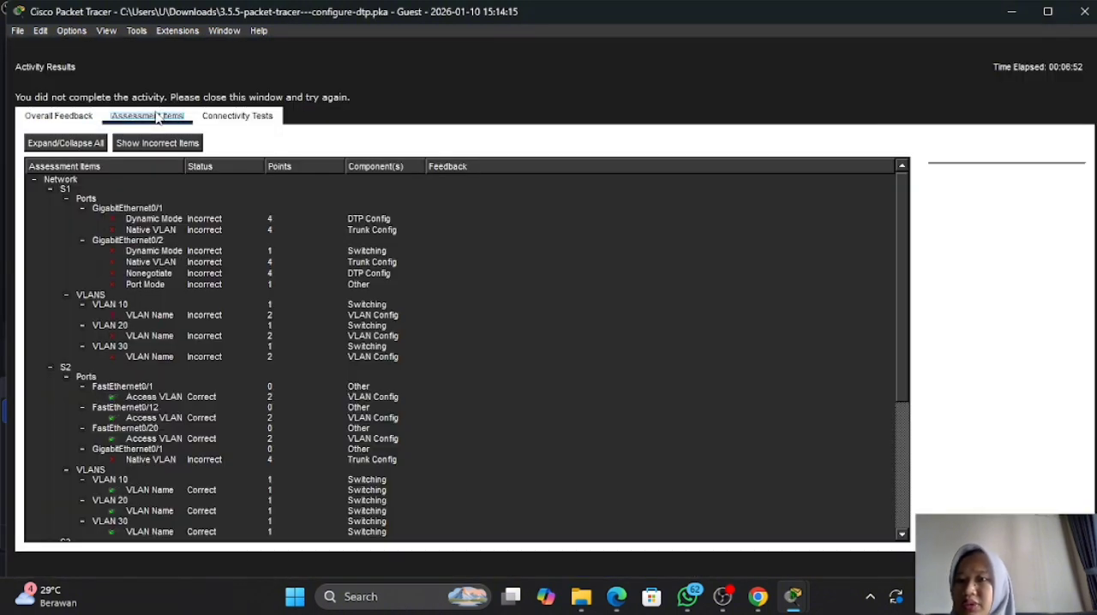
pyautogui.scroll(-4, 180, 360)
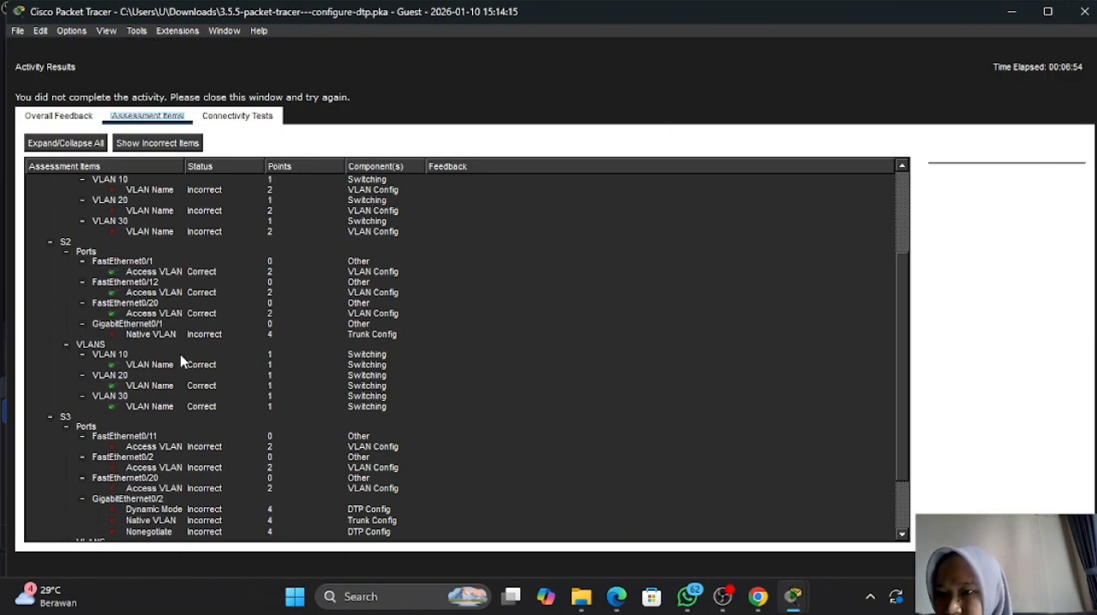
pyautogui.scroll(1, 180, 354)
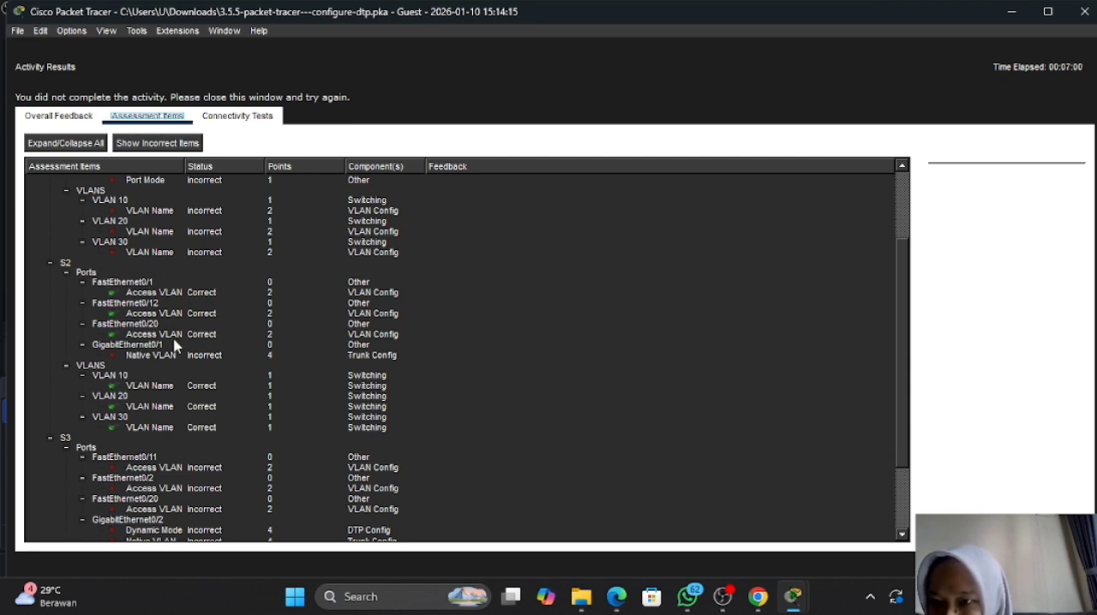
pyautogui.scroll(5, 174, 346)
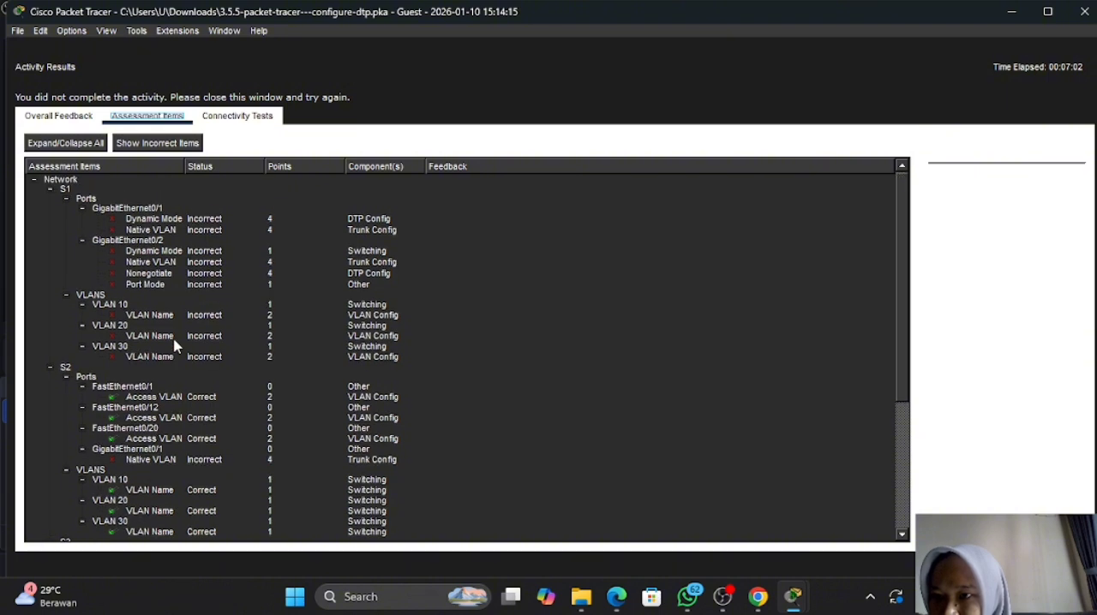
pyautogui.scroll(-10, 174, 345)
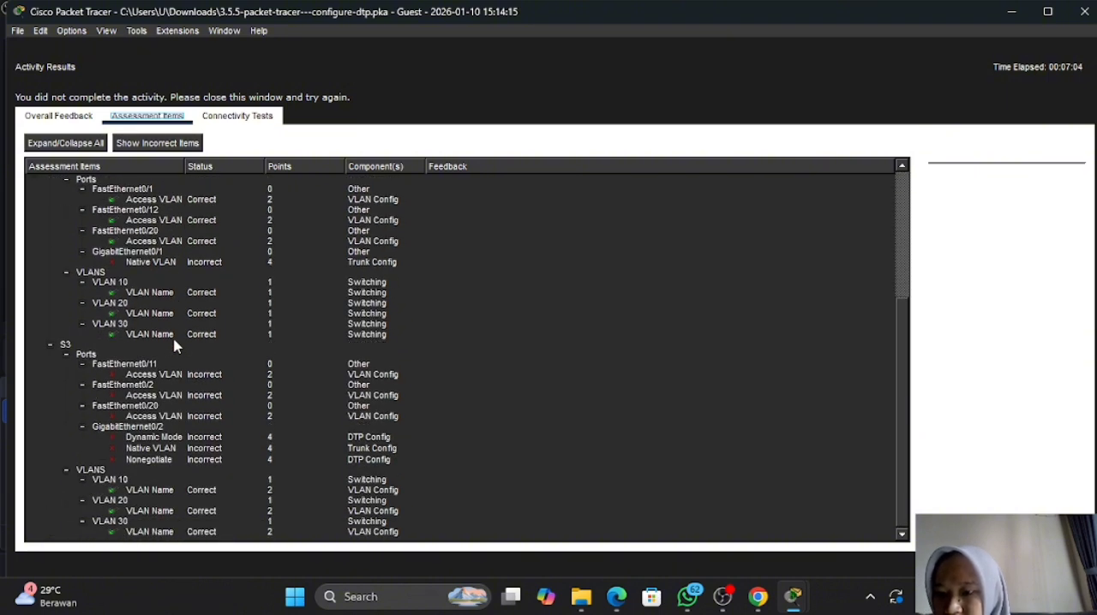
pyautogui.scroll(10, 174, 346)
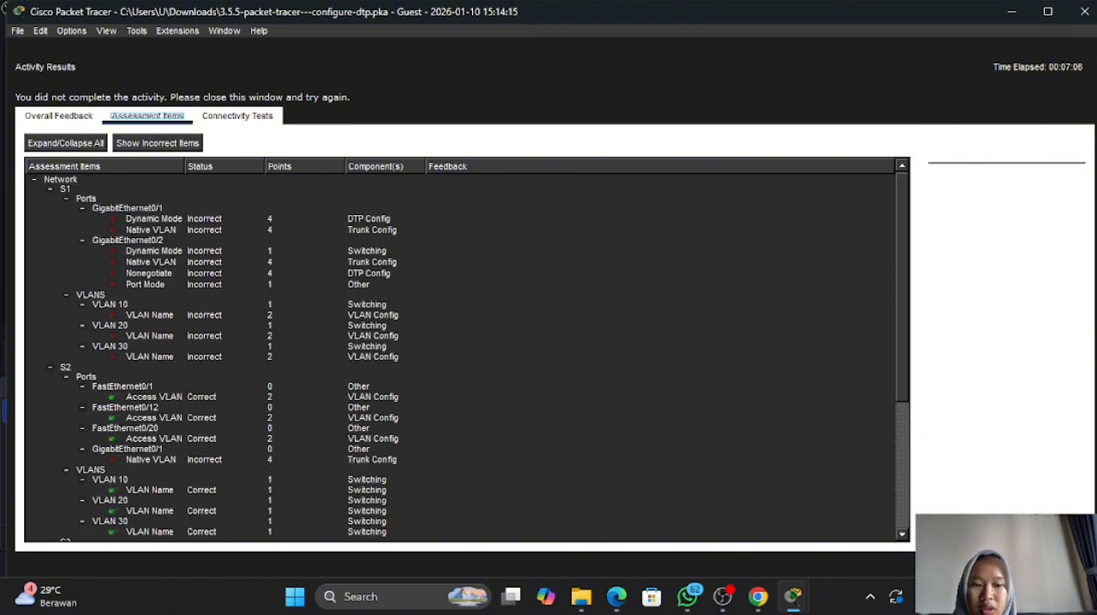
pyautogui.click(1059, 564)
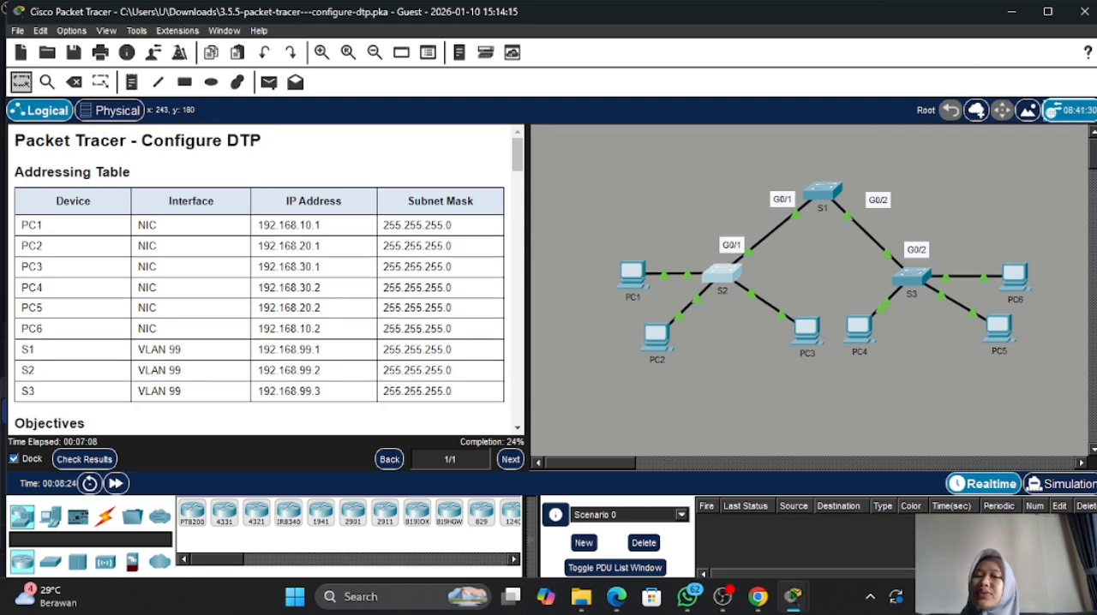
# - Open the S3 CLI beside the instructions and find the Part 3 steps for assigning VLANs to ports
pyautogui.click(913, 274)
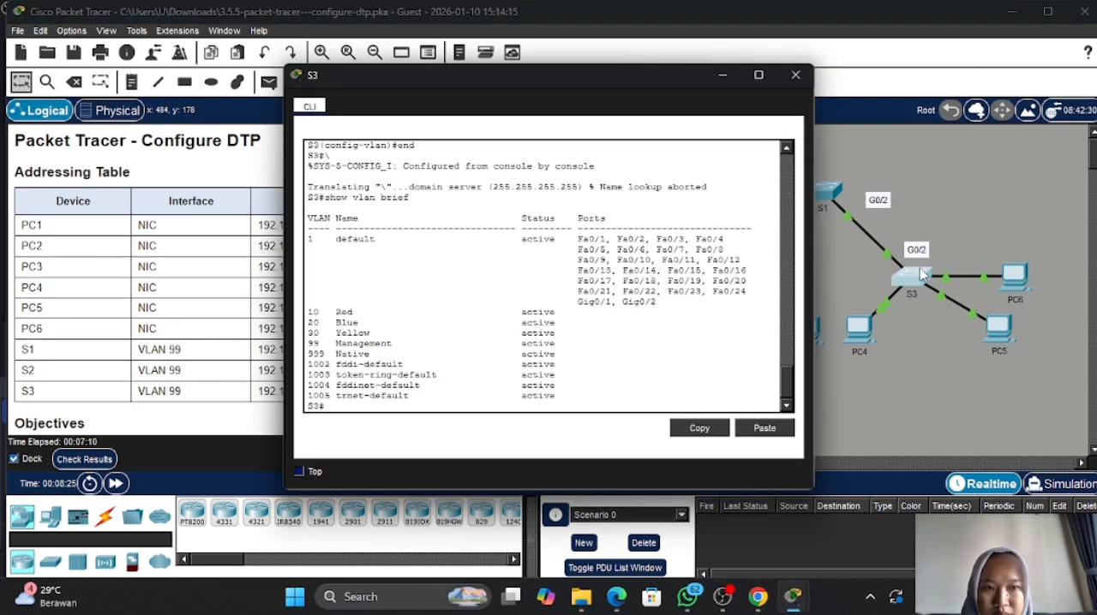
pyautogui.moveTo(611, 79); pyautogui.dragTo(835, 81)
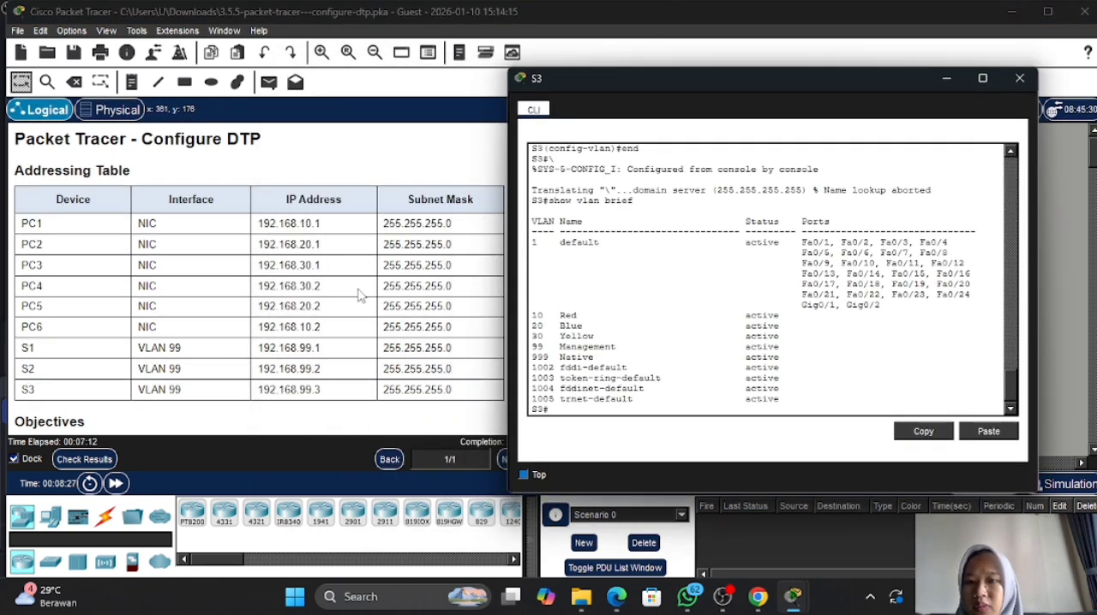
pyautogui.scroll(-3, 360, 296)
pyautogui.scroll(-15, 361, 296)
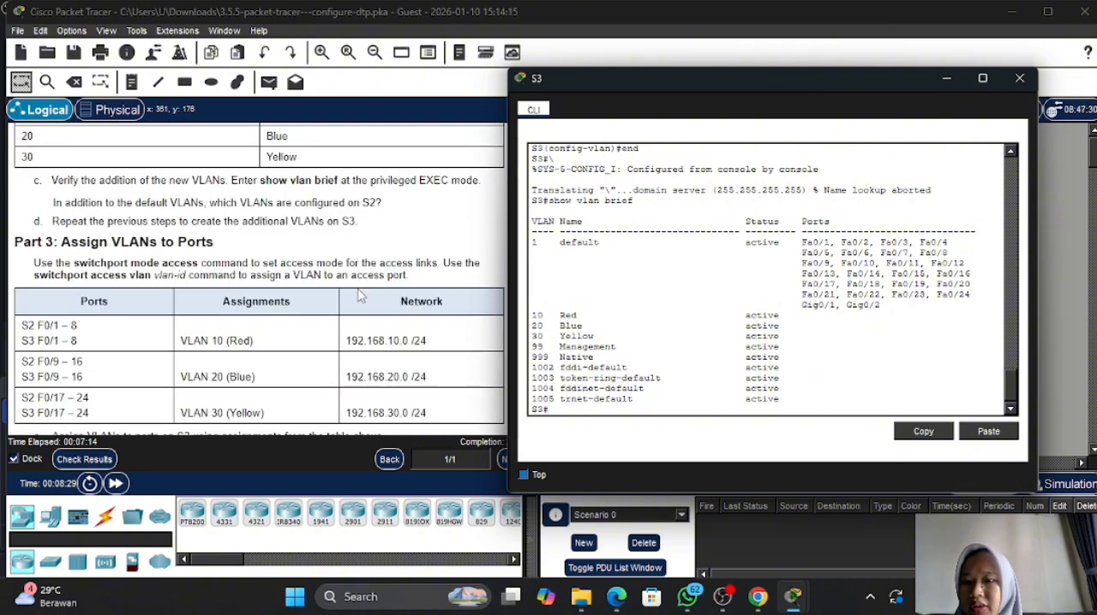
pyautogui.scroll(5, 361, 296)
pyautogui.scroll(-2, 362, 294)
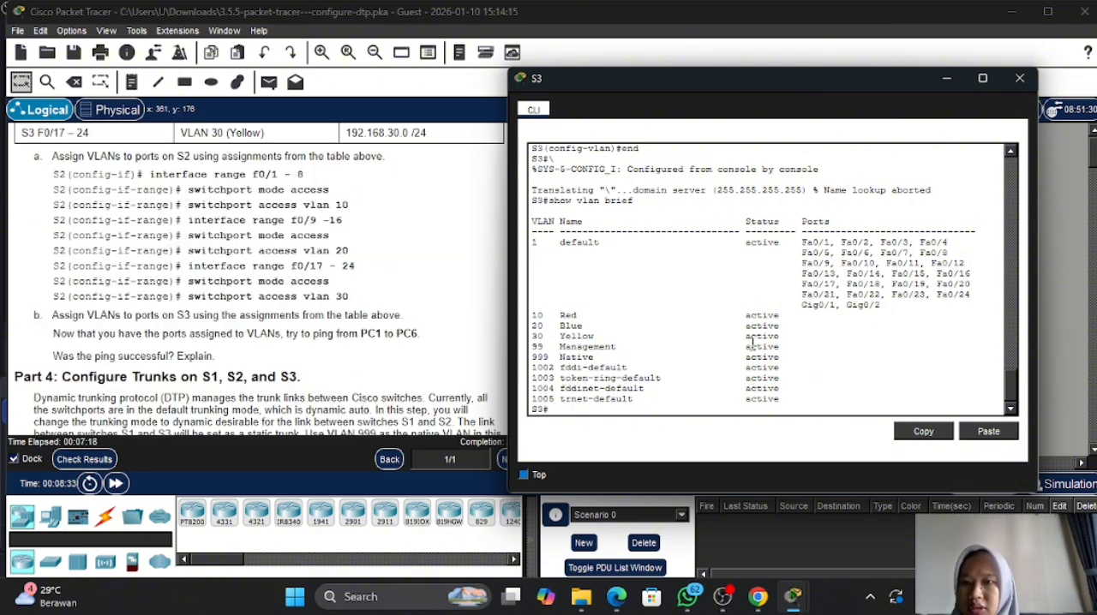
# - Enter global configuration mode on S3 with conf t
pyautogui.write('i')
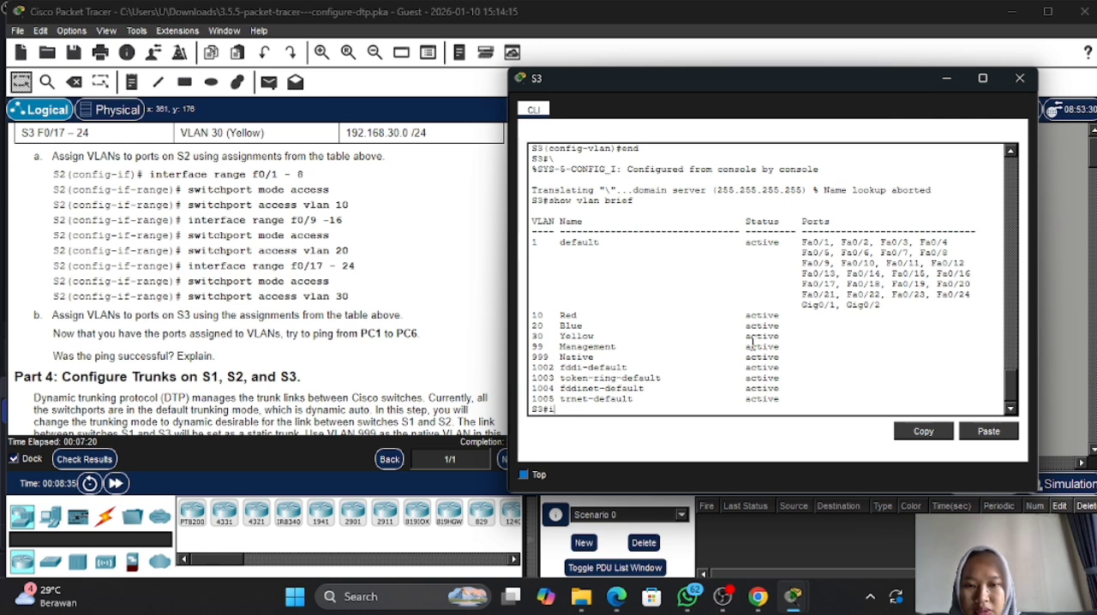
pyautogui.write('conf t')
pyautogui.press('Return')
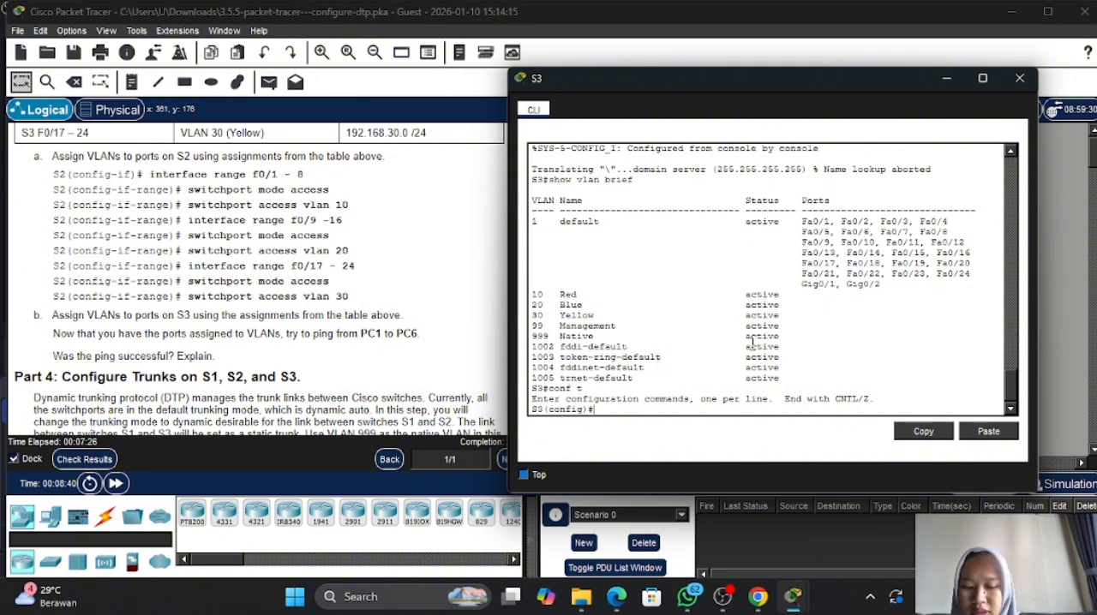
# - Try to open S3 ports f0/1-8 for configuration with int f0/1-8
pyautogui.write('int f0/')
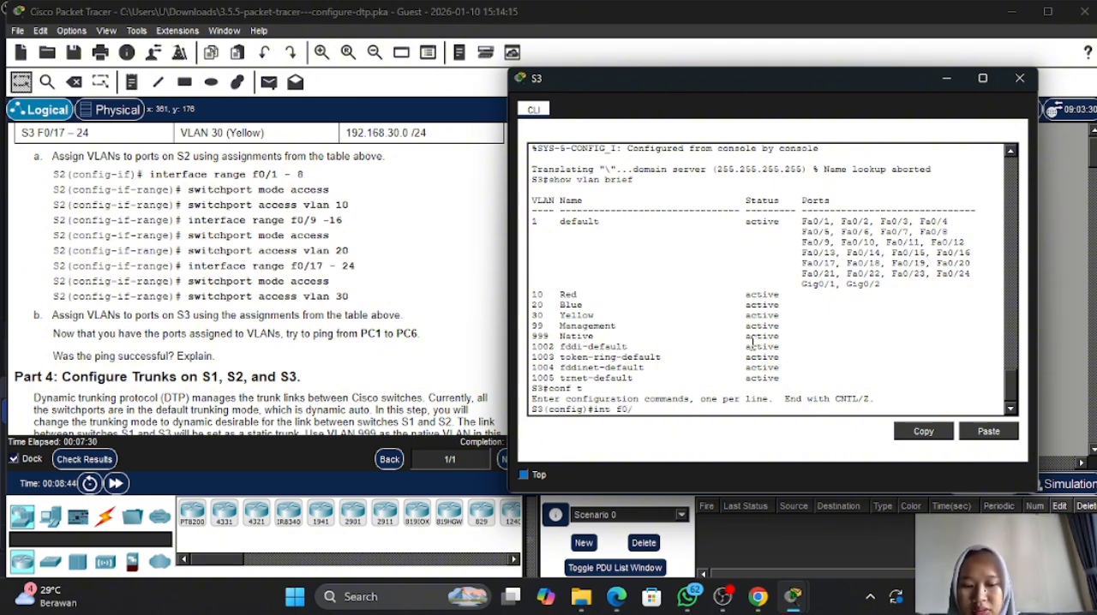
pyautogui.write('1-8')
pyautogui.press('Return')
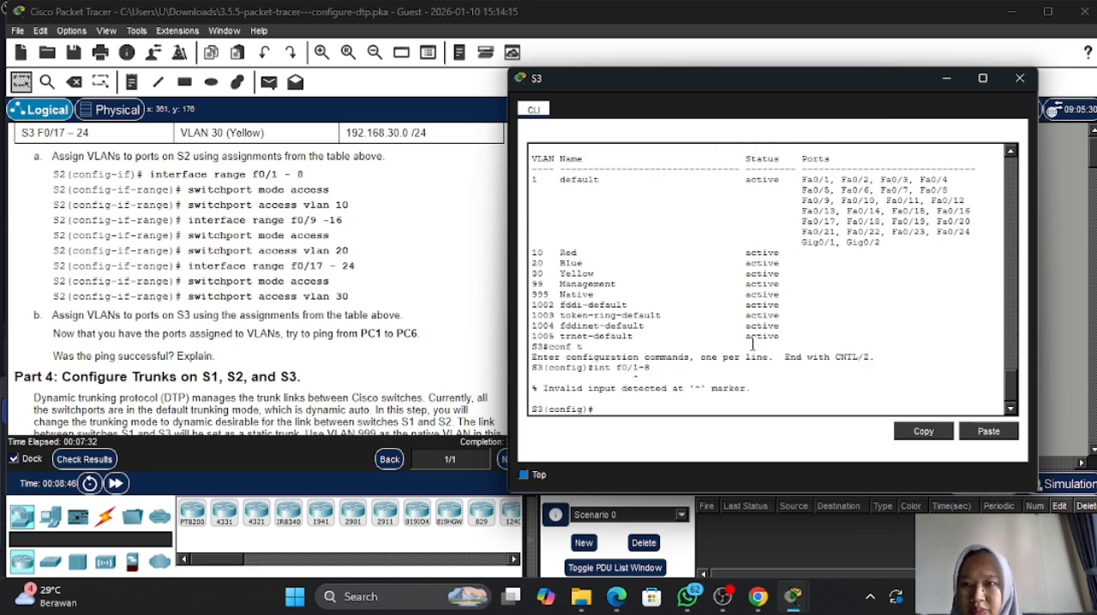
pyautogui.write('sw')
pyautogui.press('Return')
pyautogui.write('s')
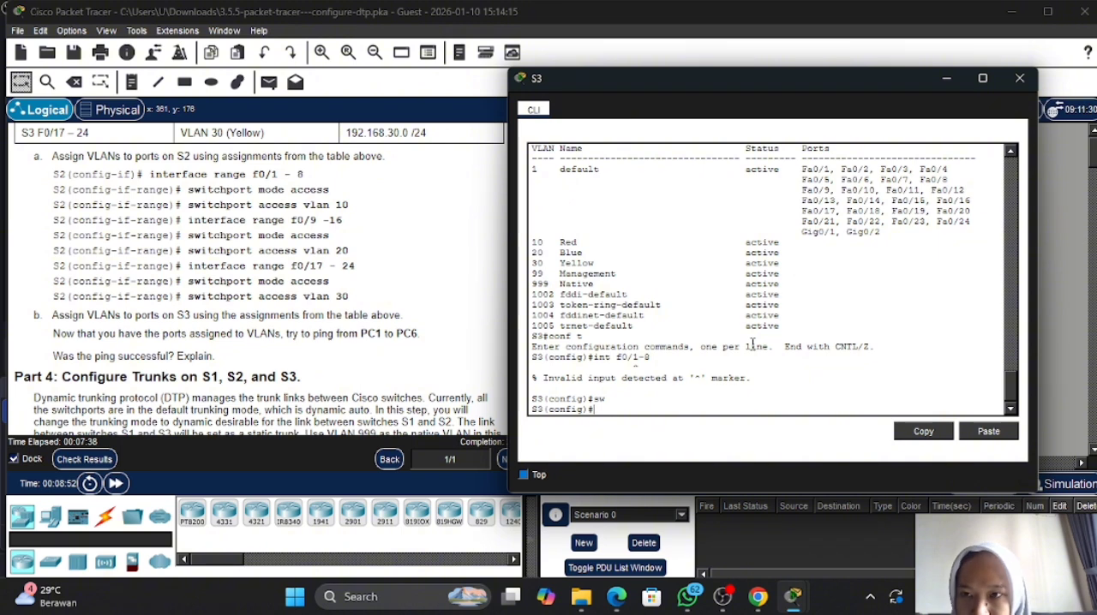
# - Set S3 ports f0/1-8 to access mode using int range f0/1-8 and switchport mode access
pyautogui.press('Up')
pyautogui.press('Up')
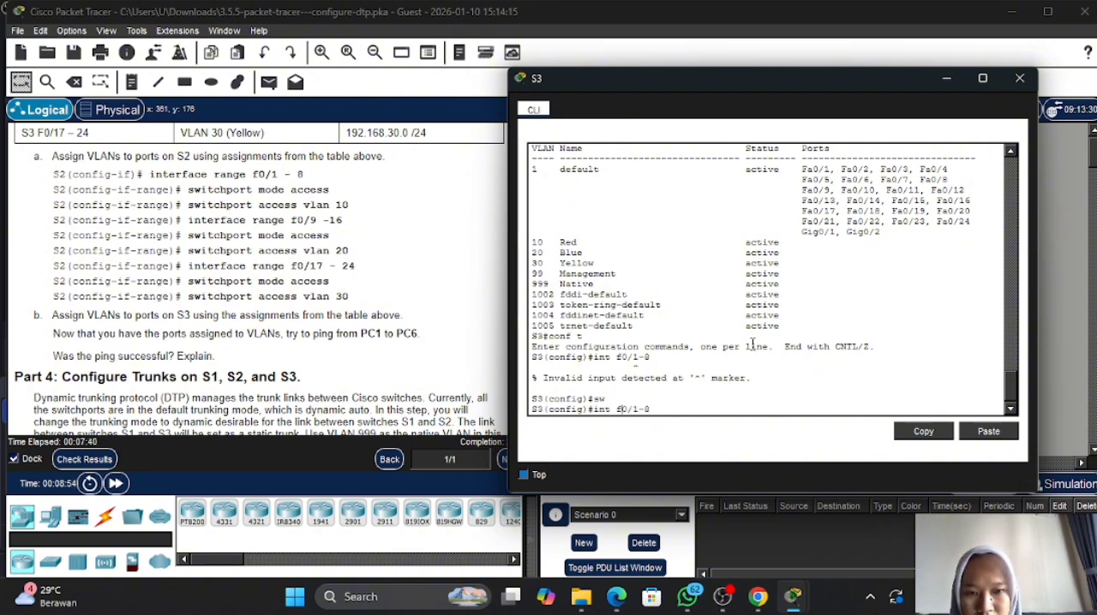
pyautogui.press('Left')
pyautogui.press('Left')
pyautogui.press('Left')
pyautogui.press('Left')
pyautogui.press('Left')
pyautogui.press('Left')
pyautogui.write('range')
pyautogui.press('Return')
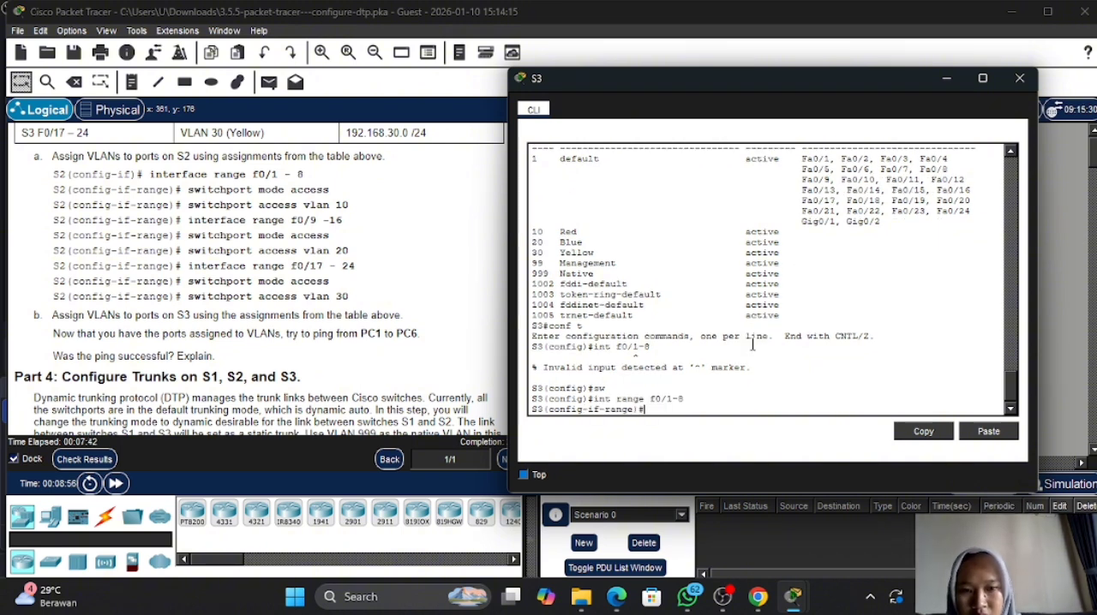
pyautogui.write('sw')
pyautogui.press('Tab')
pyautogui.write('m')
pyautogui.press('Tab')
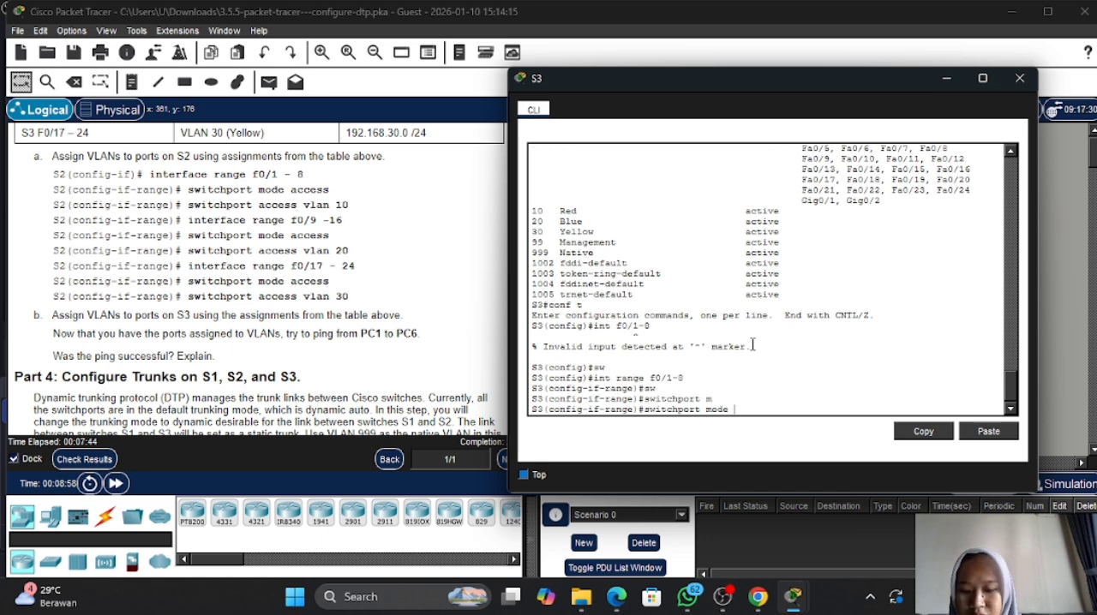
pyautogui.write('a')
pyautogui.press('Tab')
pyautogui.press('Return')
# - Assign S3 ports f0/1-8 to VLAN 10 with switchport access vlan 10 and return to global configuration mode
pyautogui.write('s')
pyautogui.press('Tab')
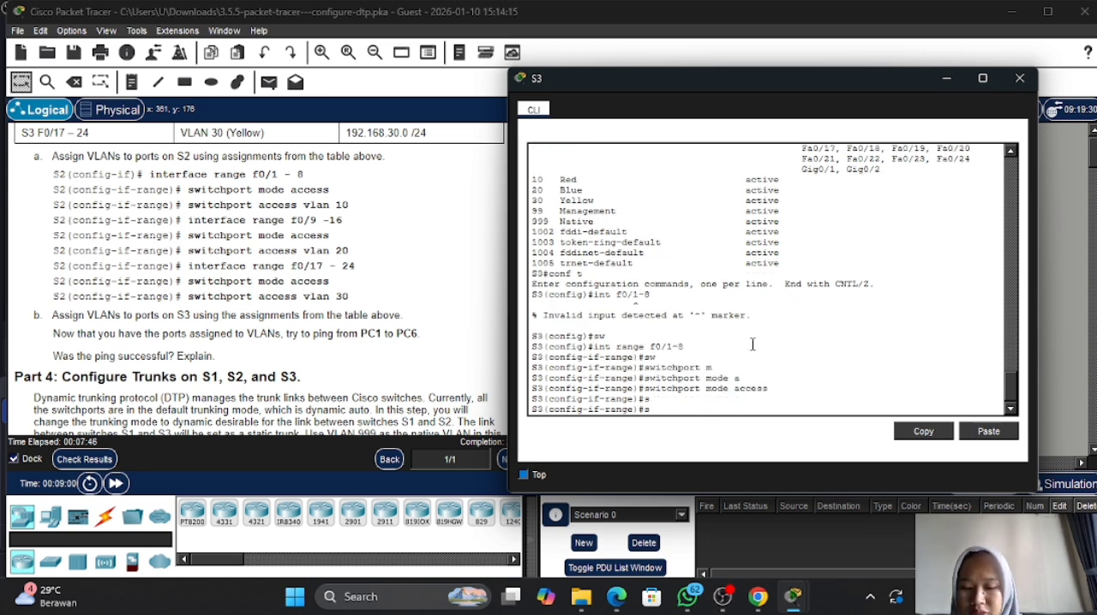
pyautogui.press('Tab')
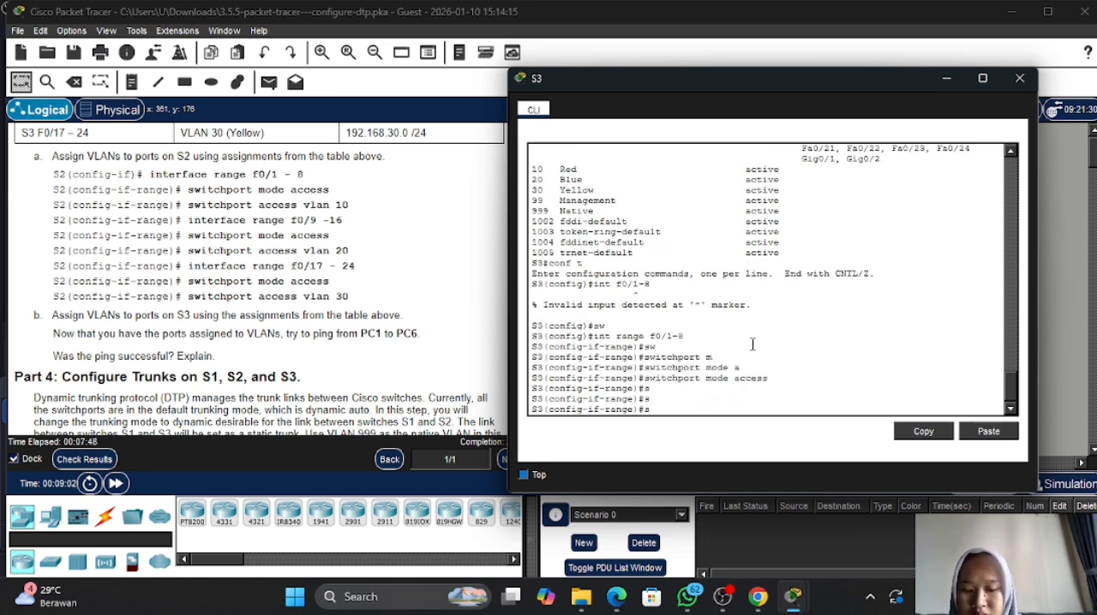
pyautogui.write('w')
pyautogui.press('Tab')
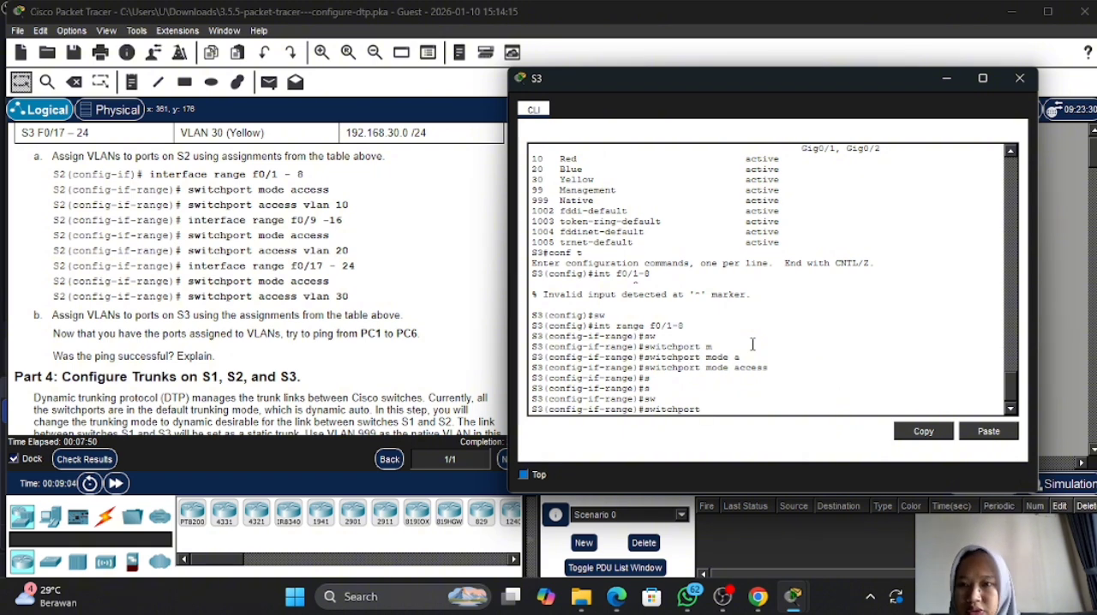
pyautogui.write('a')
pyautogui.press('Tab')
pyautogui.write('v')
pyautogui.press('Tab')
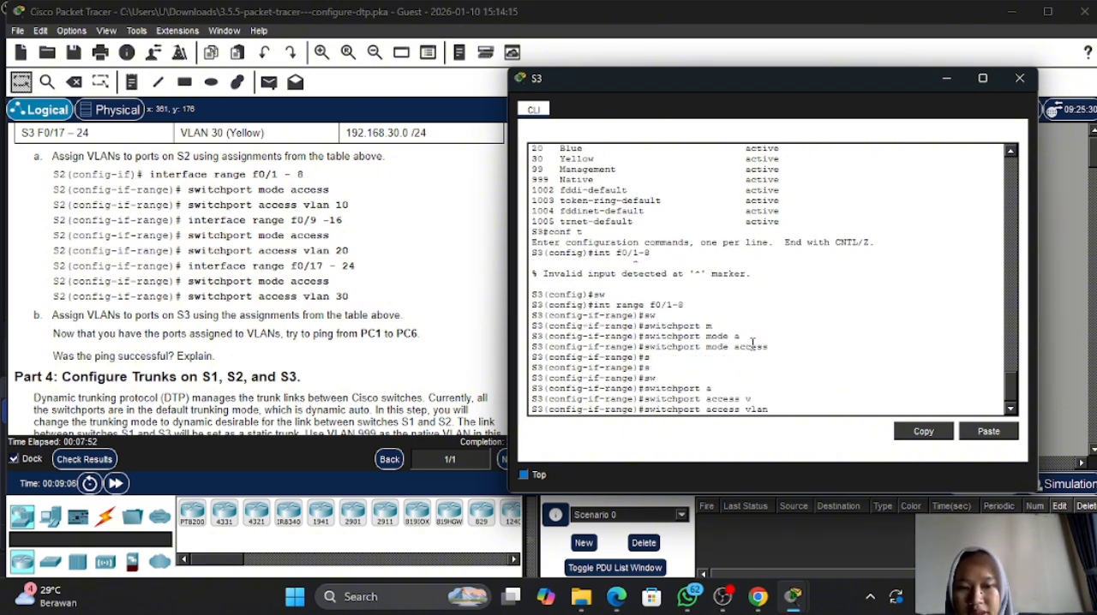
pyautogui.write('10')
pyautogui.press('Return')
pyautogui.write('exir')
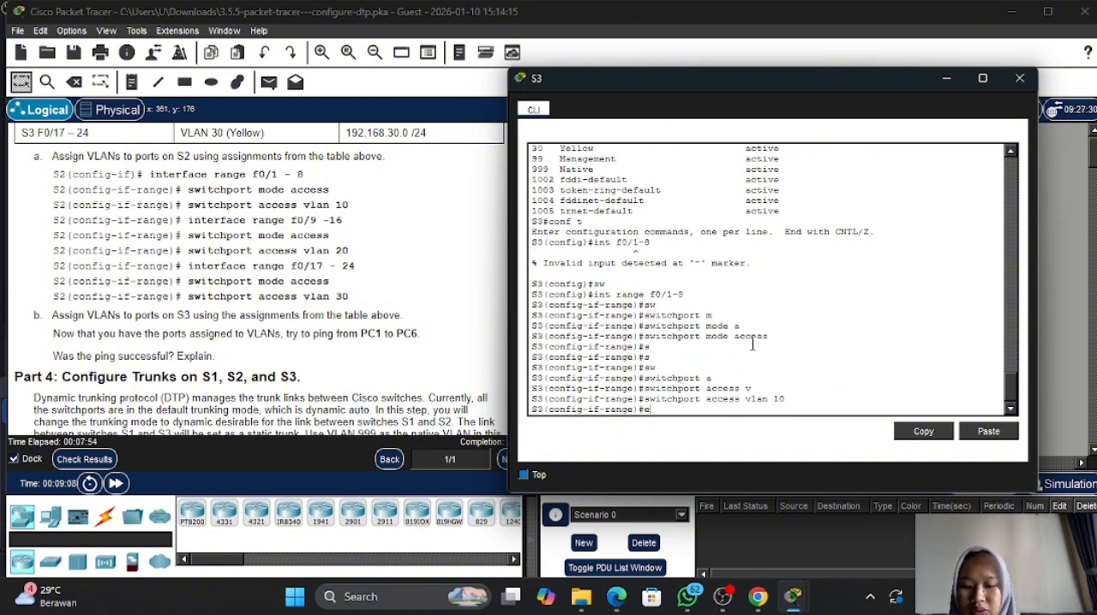
pyautogui.press('Return')
pyautogui.press('Return')
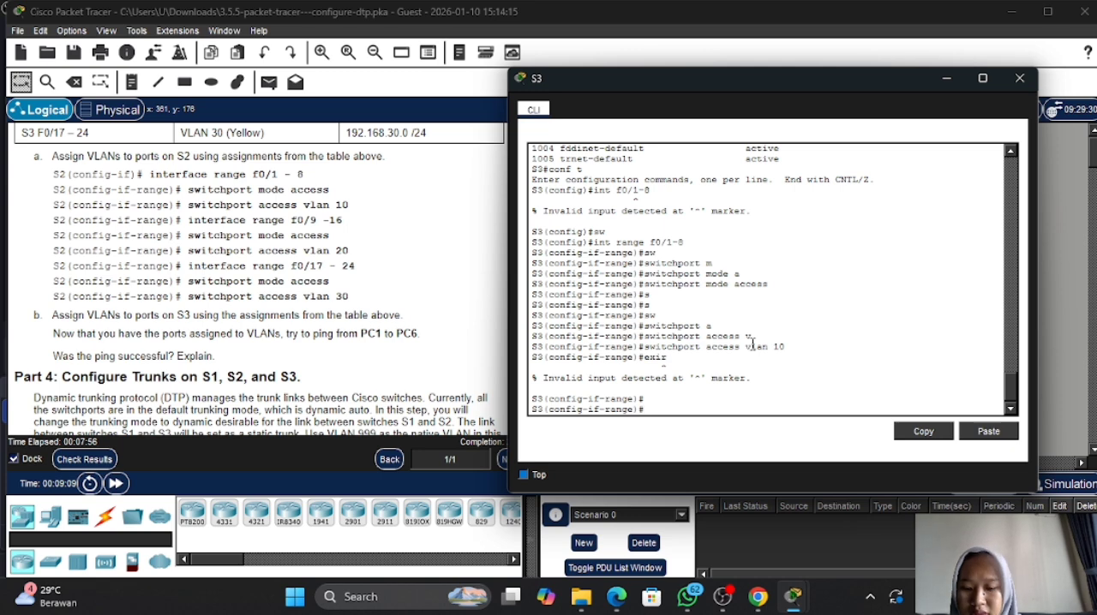
pyautogui.write('exit')
pyautogui.press('Return')
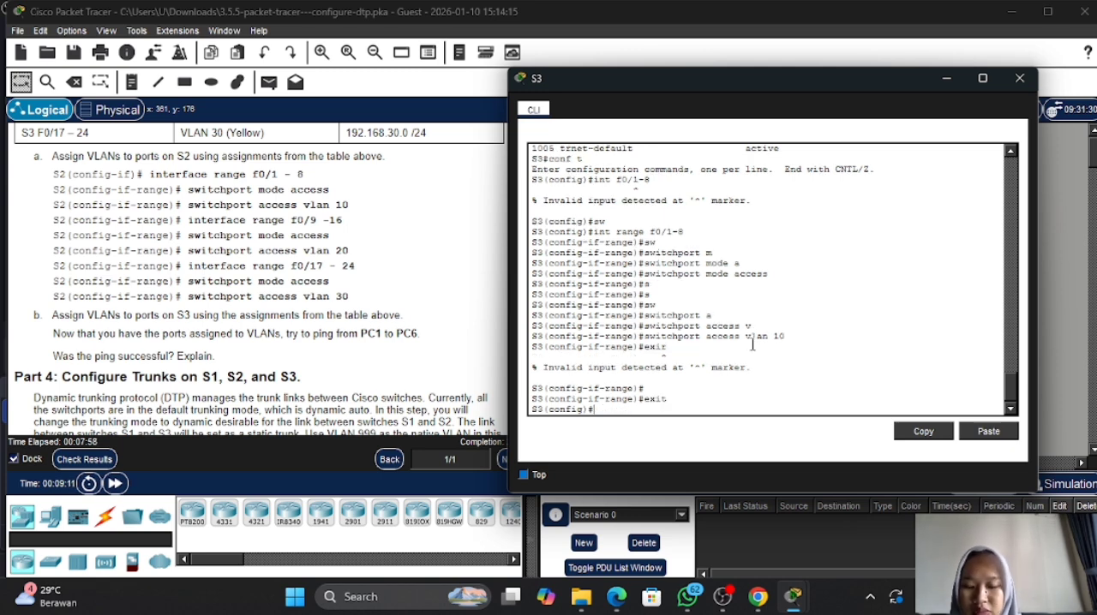
# - Set S3 ports f0/9-16 to access mode using int range f0/9-16 and switchport mode access
pyautogui.write('int')
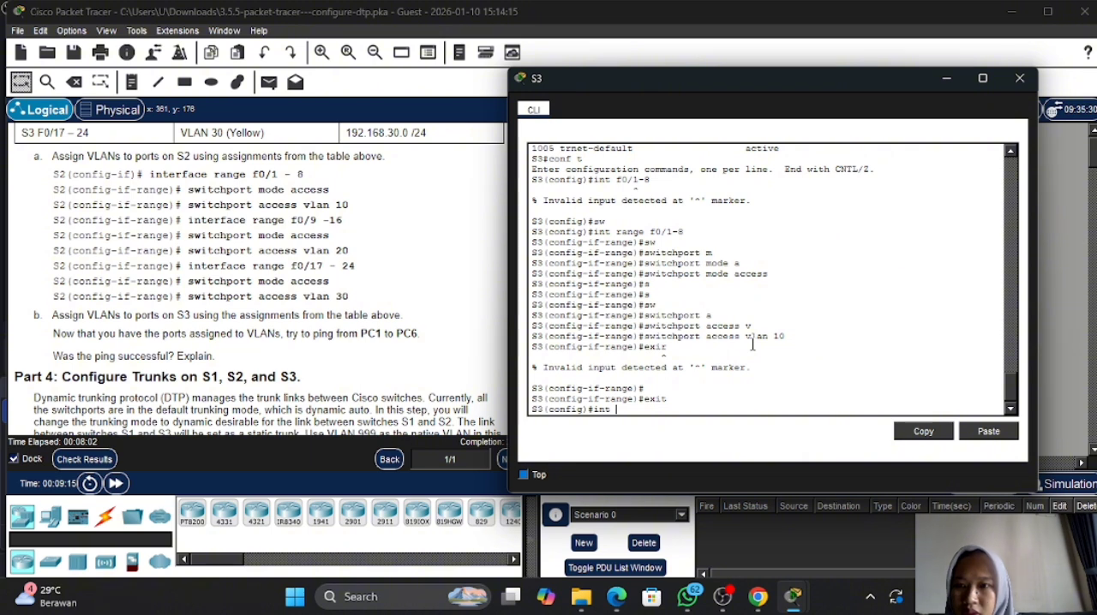
pyautogui.write(' range ')
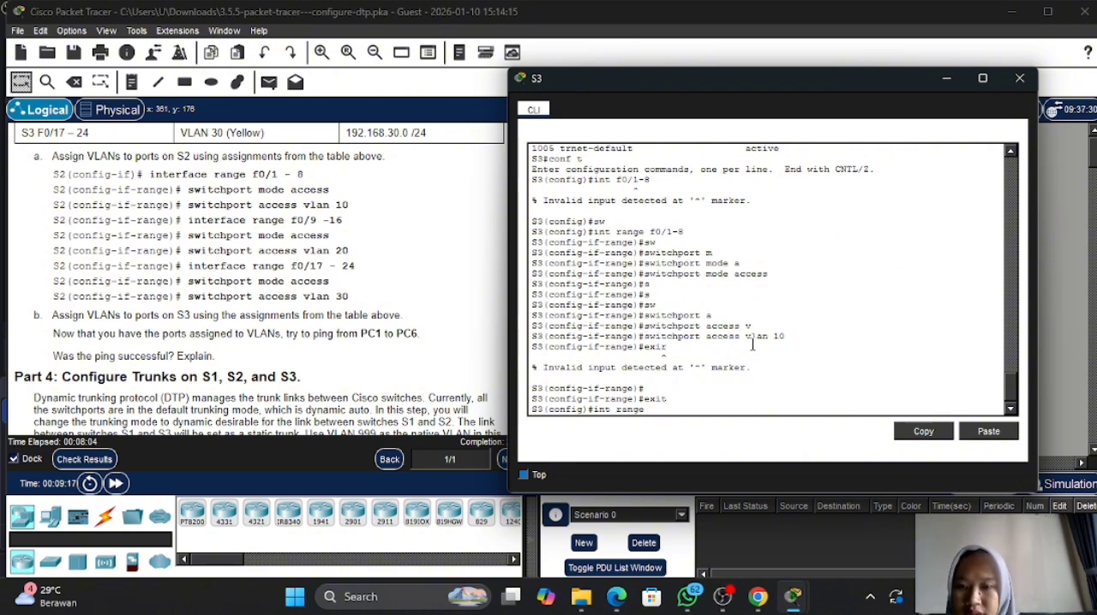
pyautogui.write('f0')
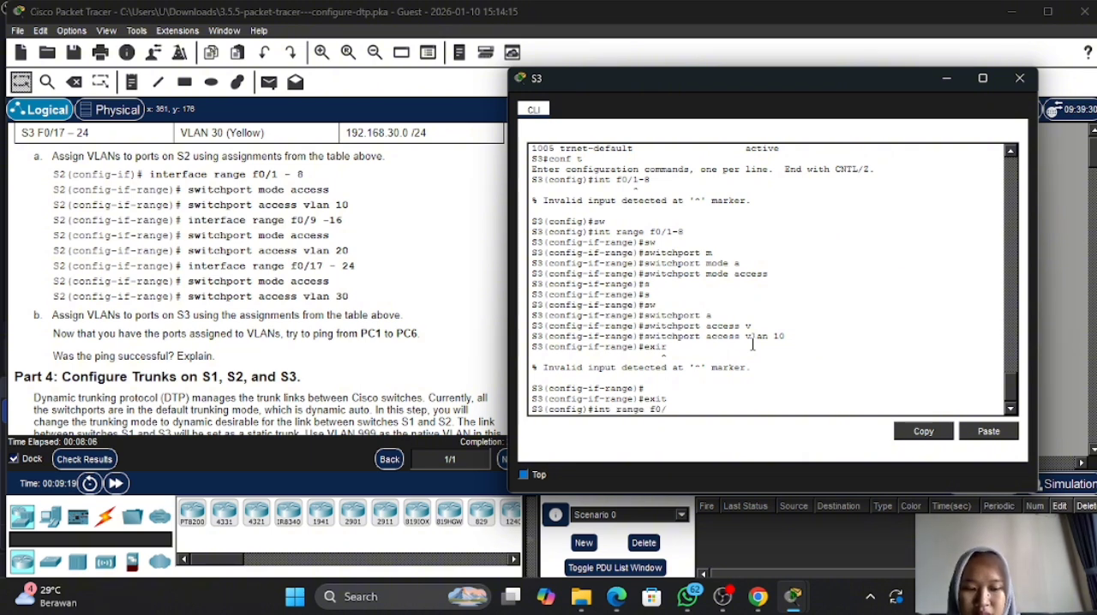
pyautogui.write('/9-16')
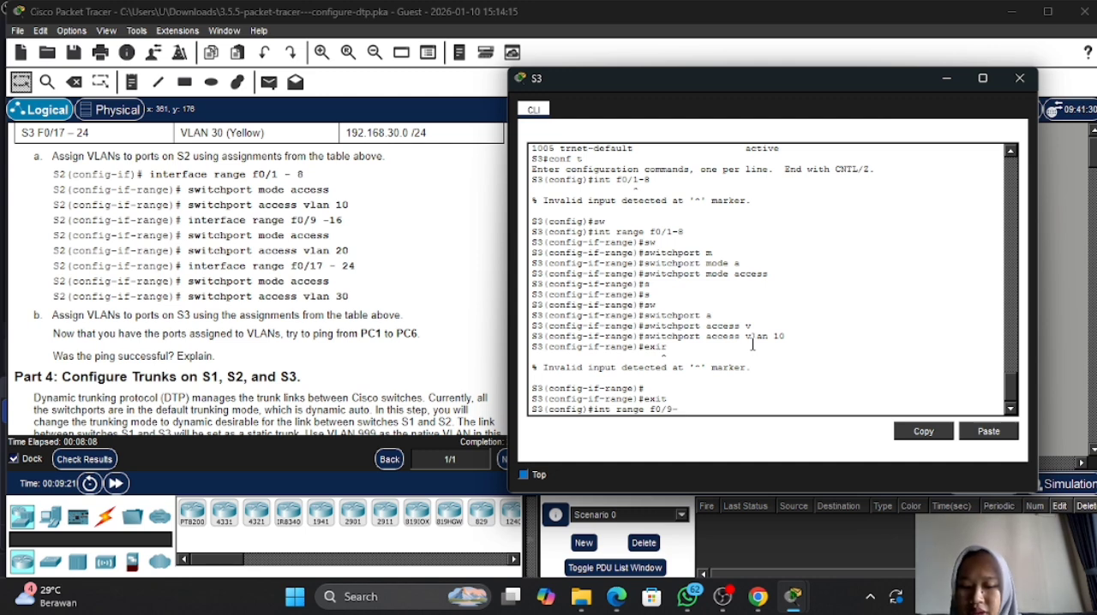
pyautogui.press('Return')
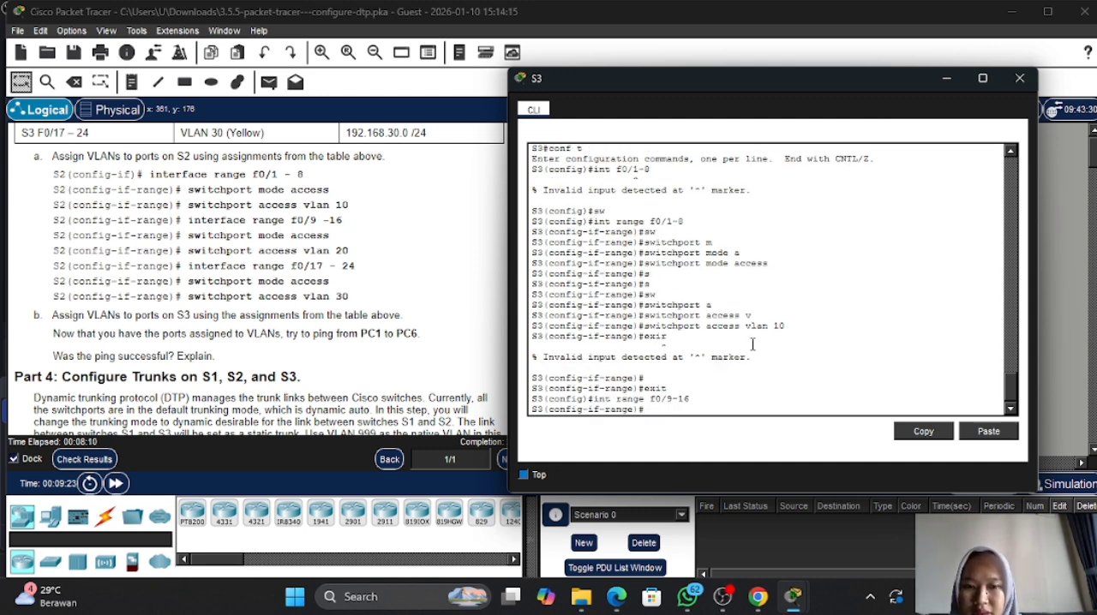
pyautogui.write('swi')
pyautogui.press('Tab')
pyautogui.write('m')
pyautogui.press('Tab')
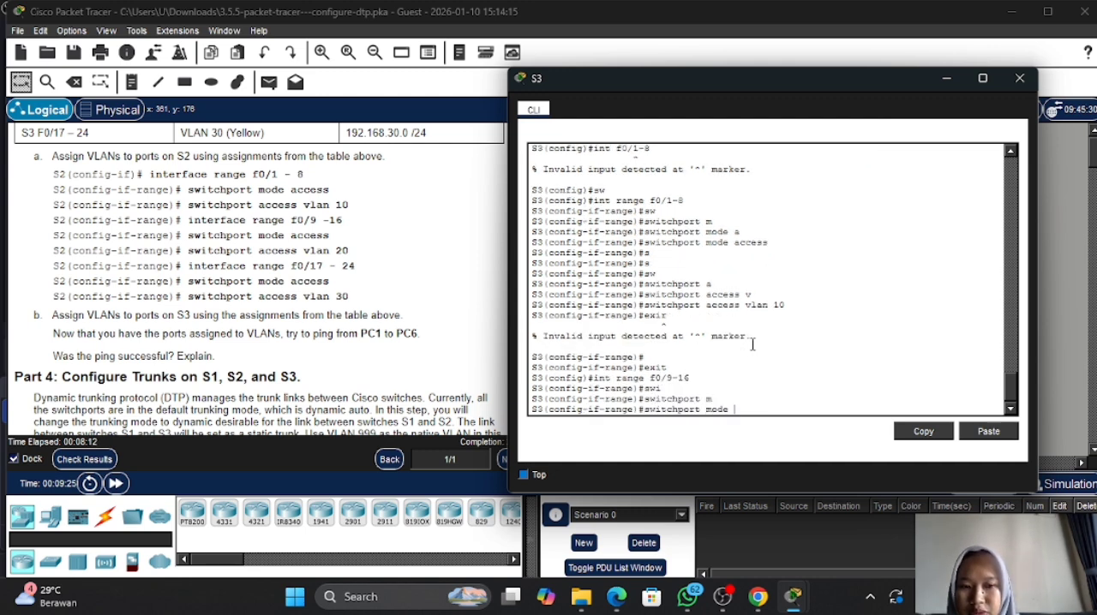
pyautogui.write('a')
pyautogui.press('Tab')
pyautogui.press('Return')
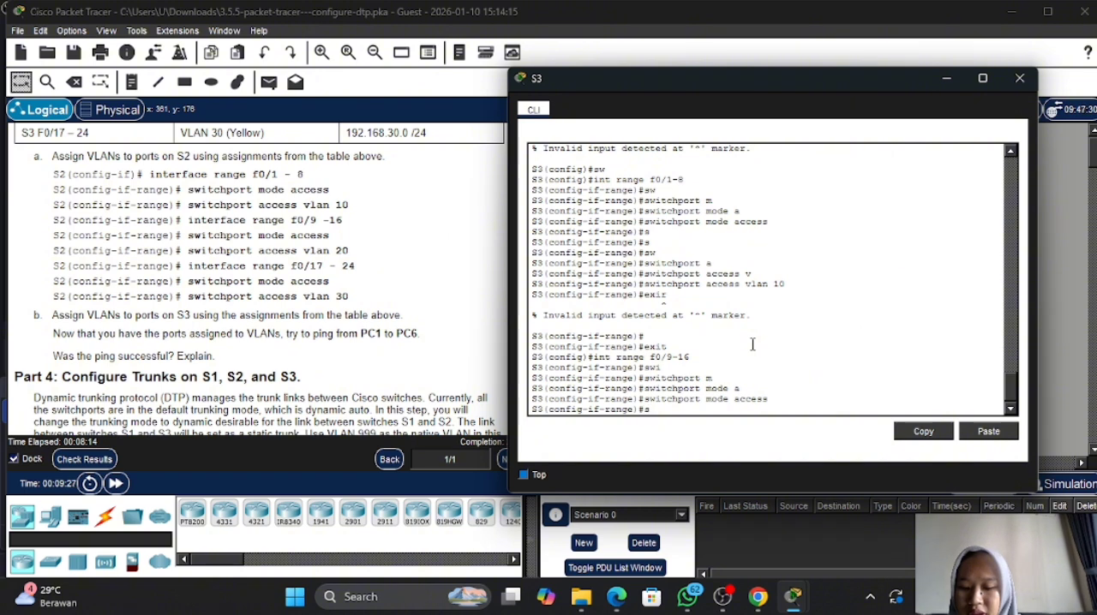
# - Assign S3 ports f0/9-16 to VLAN 20 with switchport access vlan 20 and return to global configuration mode
pyautogui.write('sw')
pyautogui.press('Tab')
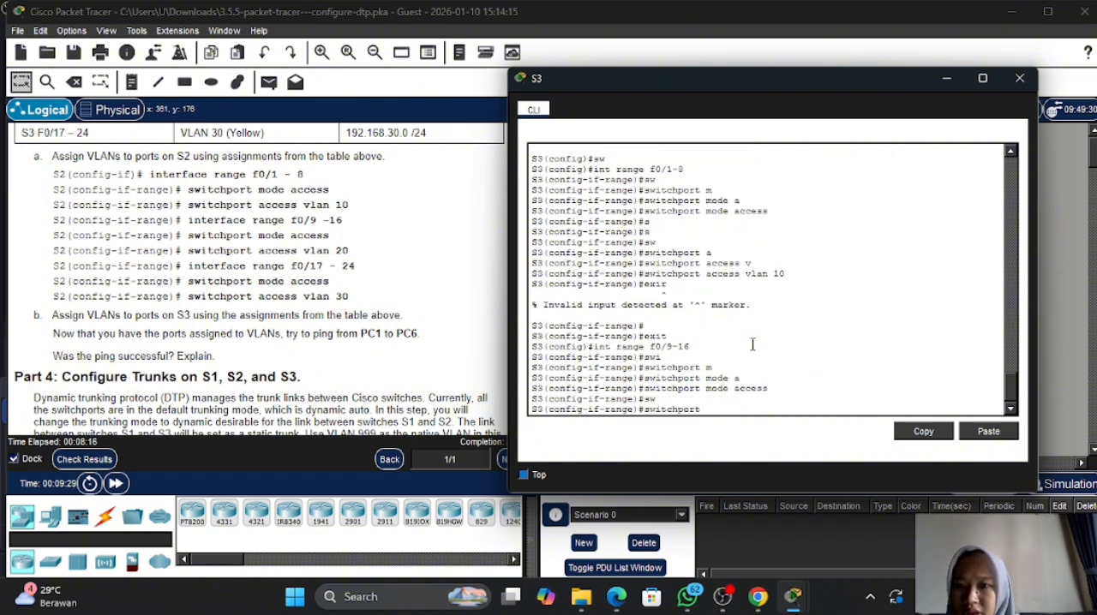
pyautogui.write('a')
pyautogui.press('Tab')
pyautogui.write('v')
pyautogui.press('Tab')
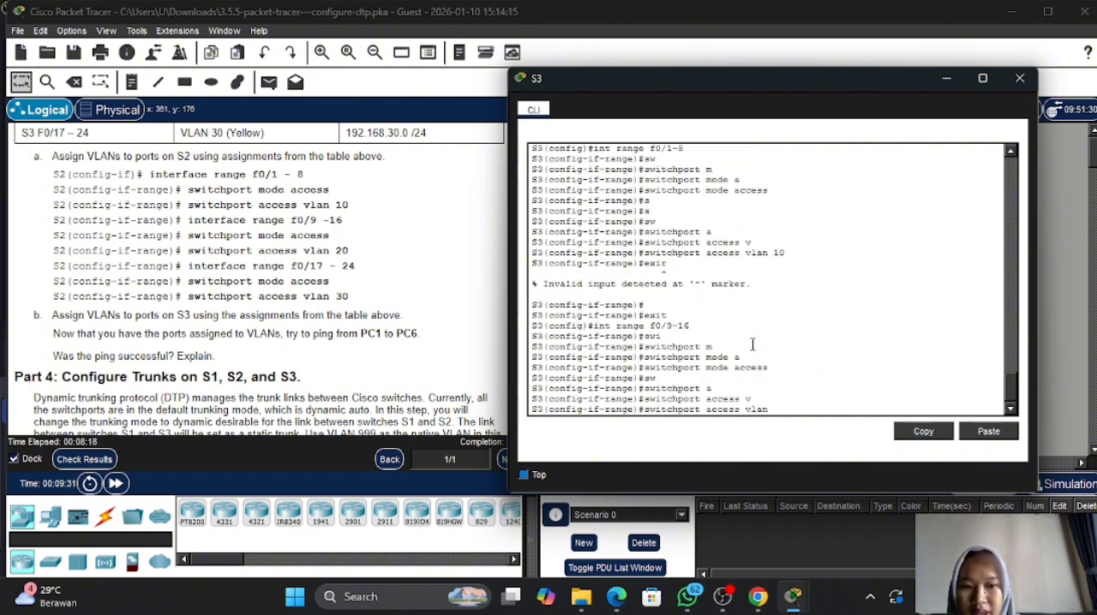
pyautogui.write('20')
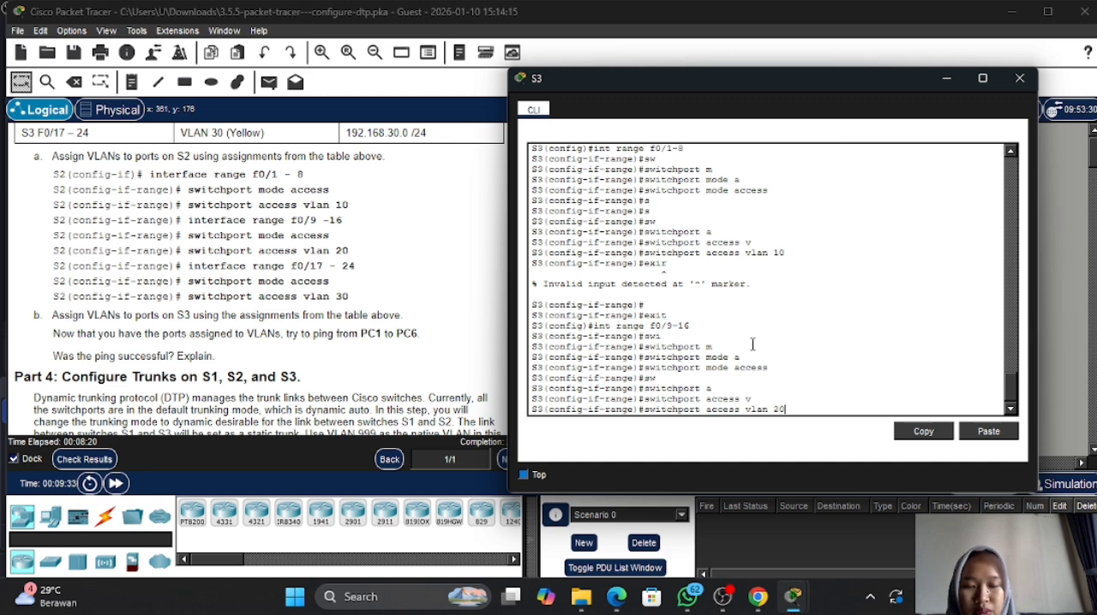
pyautogui.press('Return')
pyautogui.write('exit')
pyautogui.press('Return')
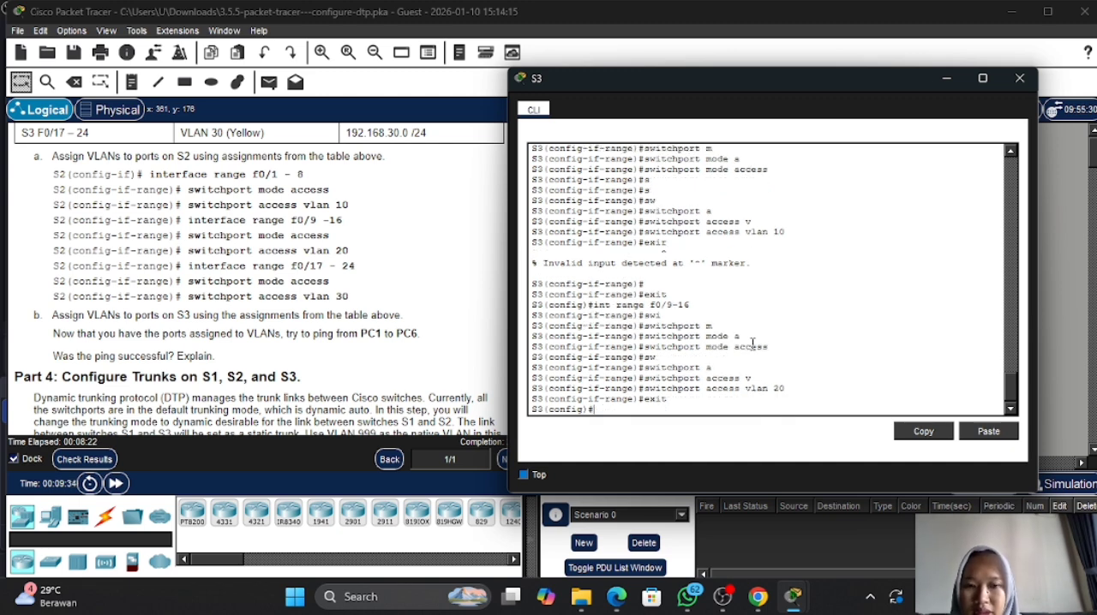
# - Set S3 ports f0/17-24 to access mode using int range f0/17-24 and switchport mode access
pyautogui.write('i')
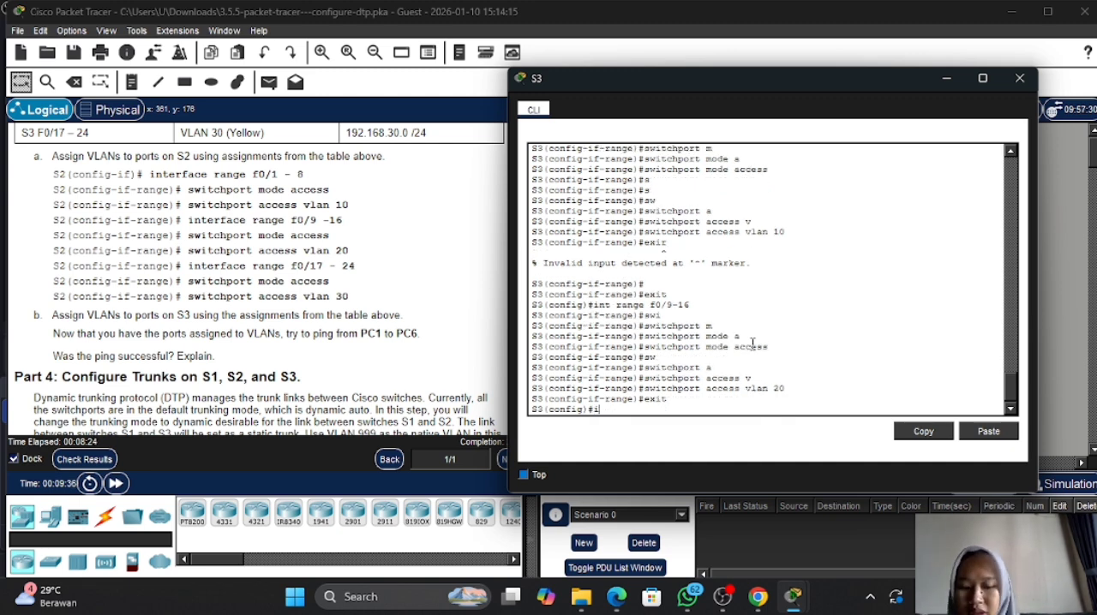
pyautogui.write('nt range')
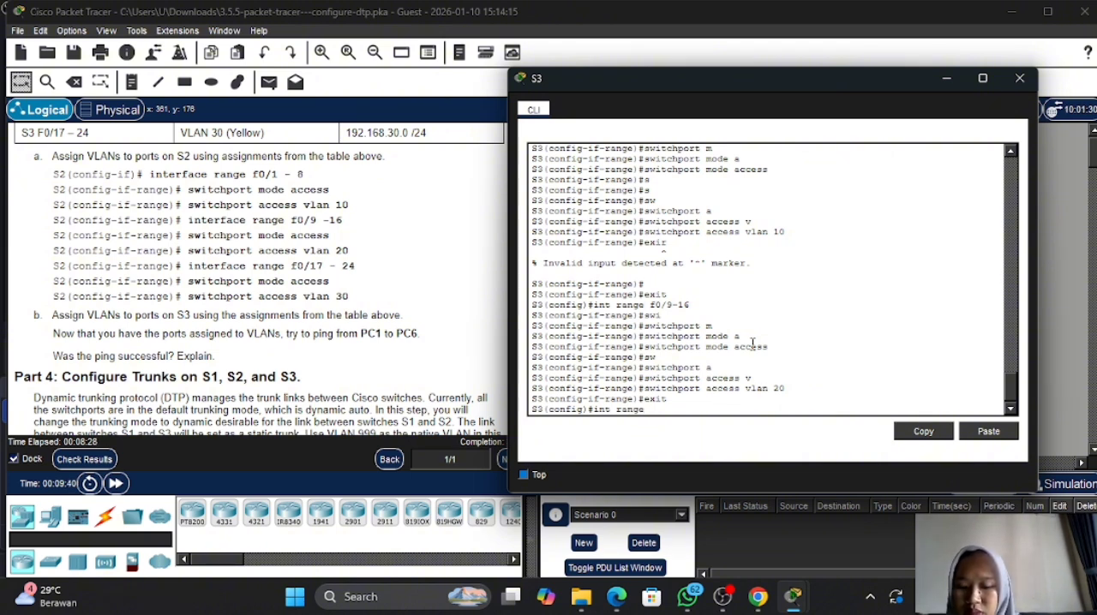
pyautogui.write(' f0')
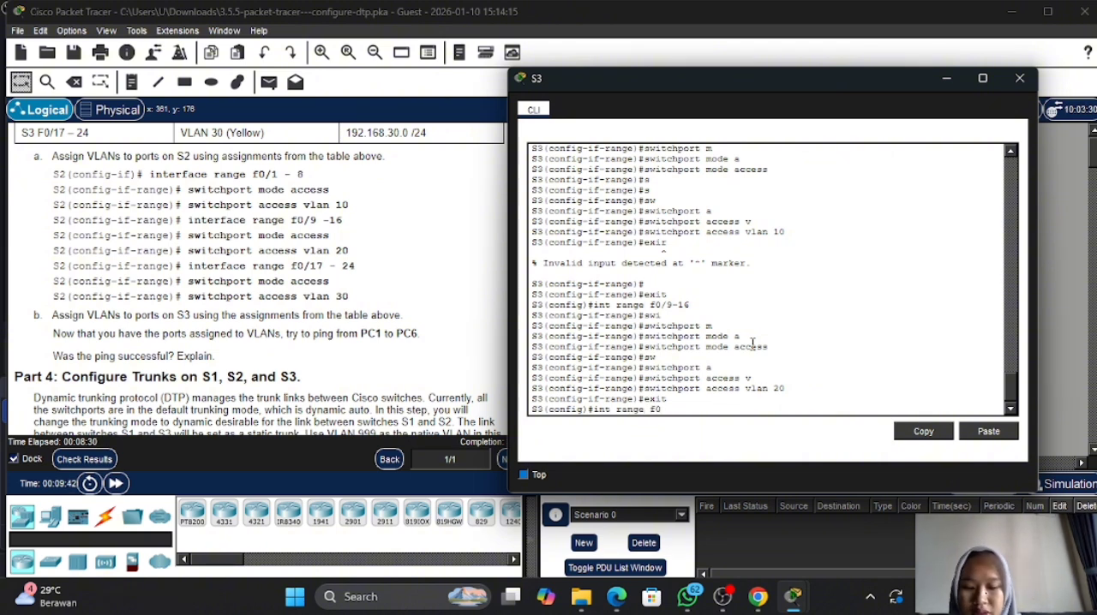
pyautogui.write('/17')
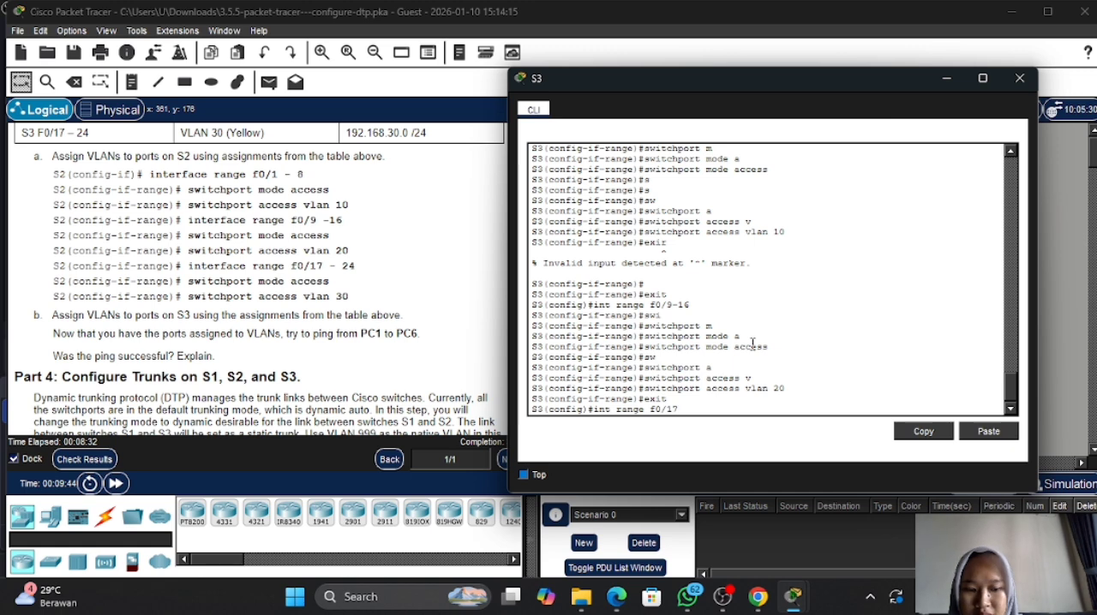
pyautogui.write('-24')
pyautogui.press('Return')
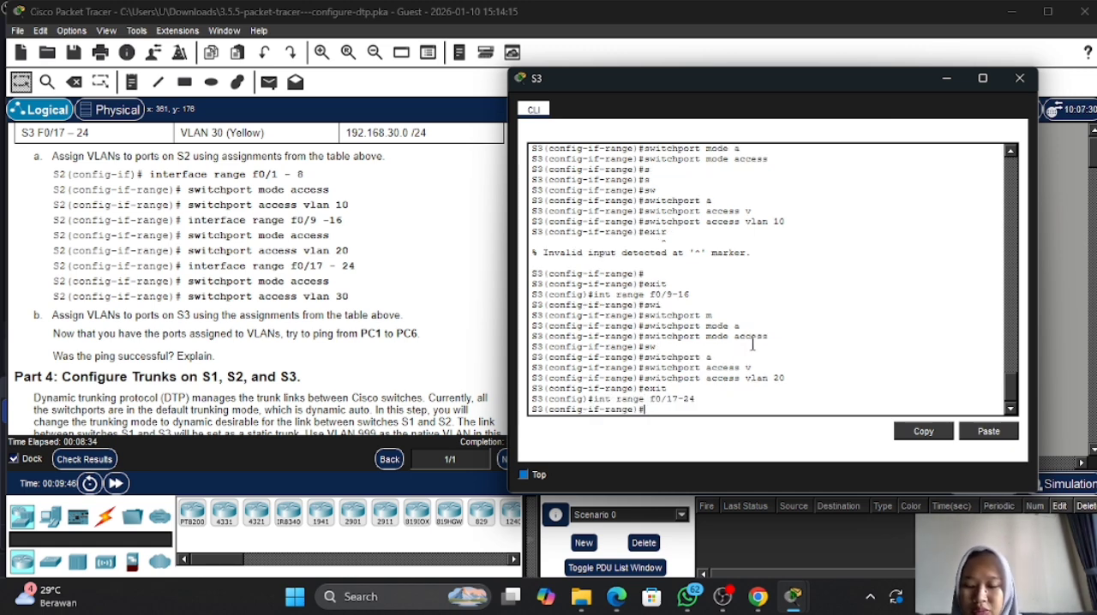
pyautogui.write('swi')
pyautogui.press('BackSpace')
pyautogui.press('Tab')
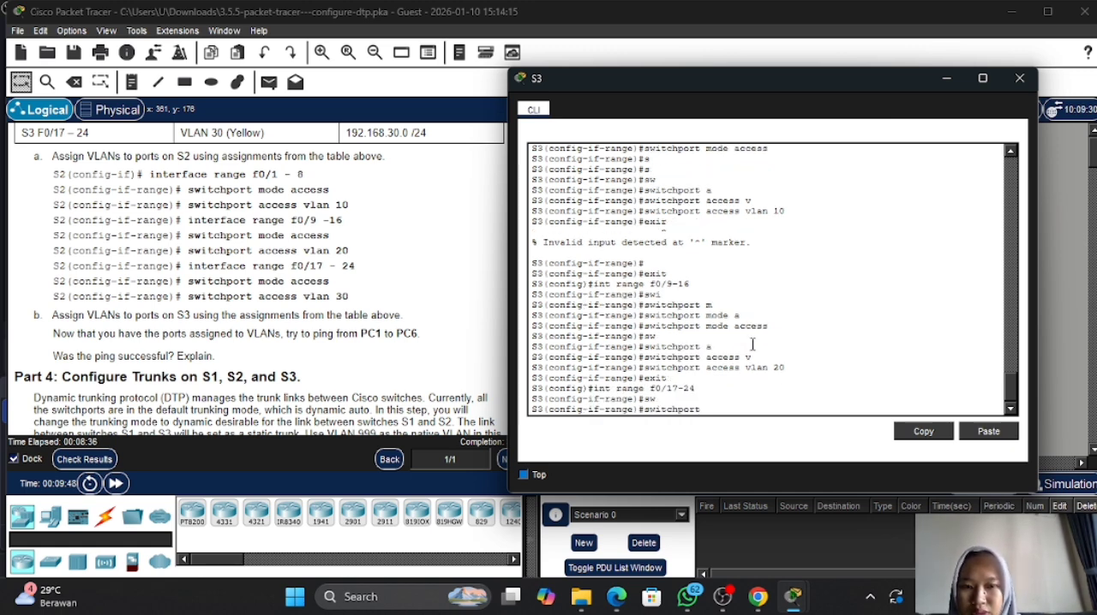
pyautogui.write('m')
pyautogui.press('Tab')
pyautogui.write('a')
pyautogui.press('Tab')
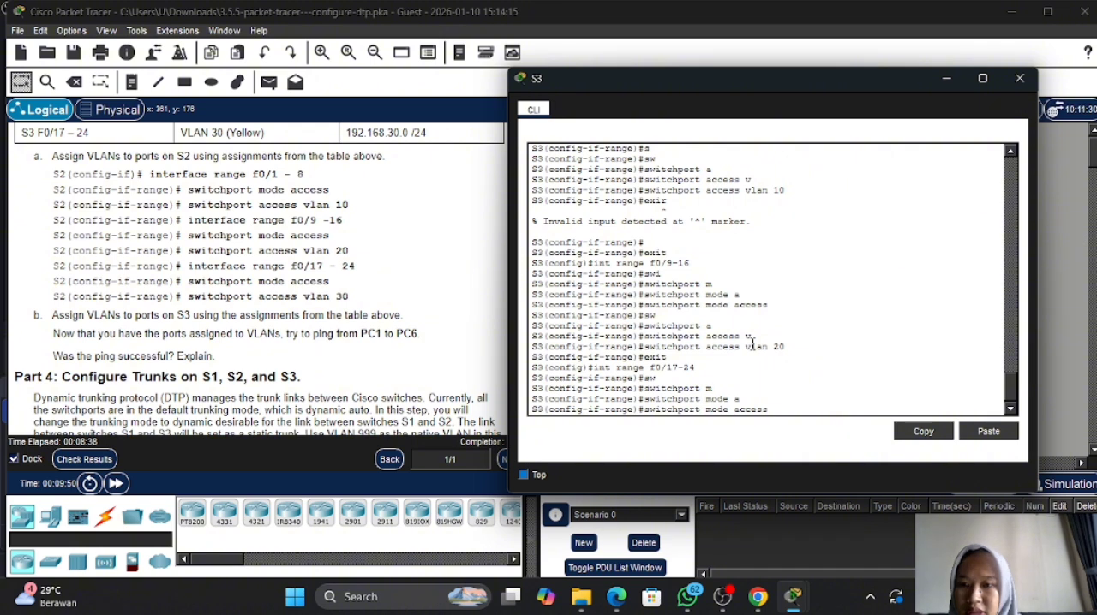
pyautogui.press('Return')
# - Assign S3 ports f0/17-24 to VLAN 30 with switchport access vlan 30
pyautogui.write('sw')
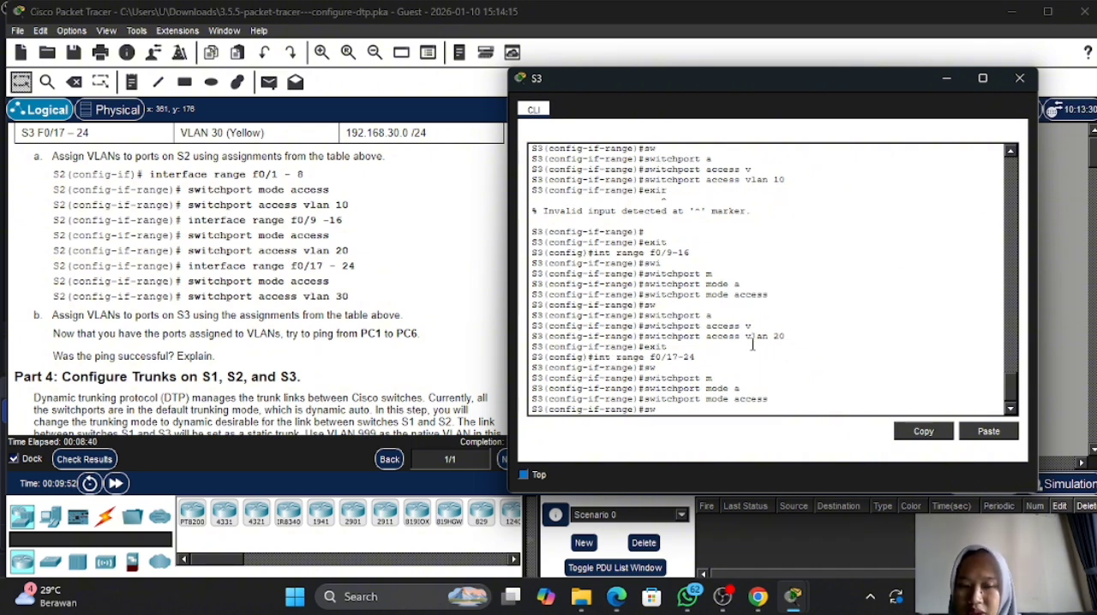
pyautogui.press('Tab')
pyautogui.write('a')
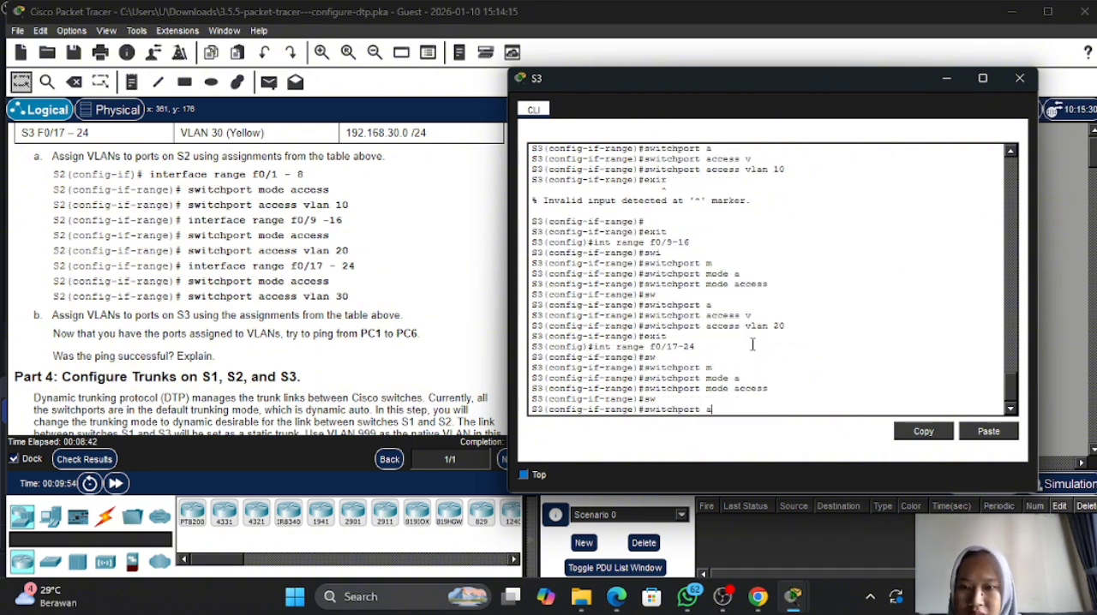
pyautogui.press('Tab')
pyautogui.write('v')
pyautogui.press('Tab')
pyautogui.write('30')
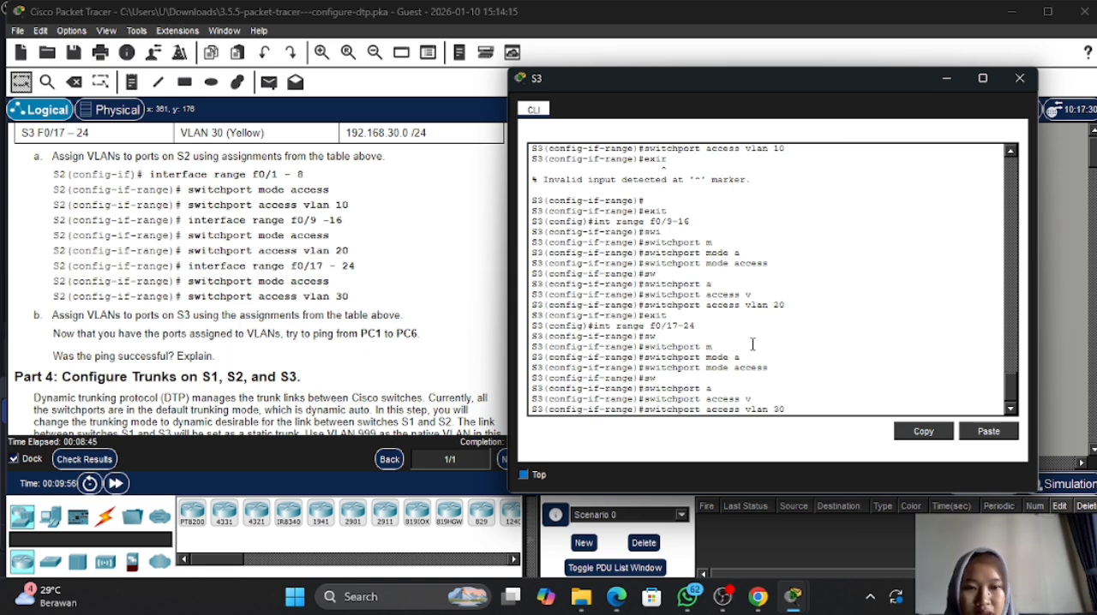
pyautogui.press('Return')
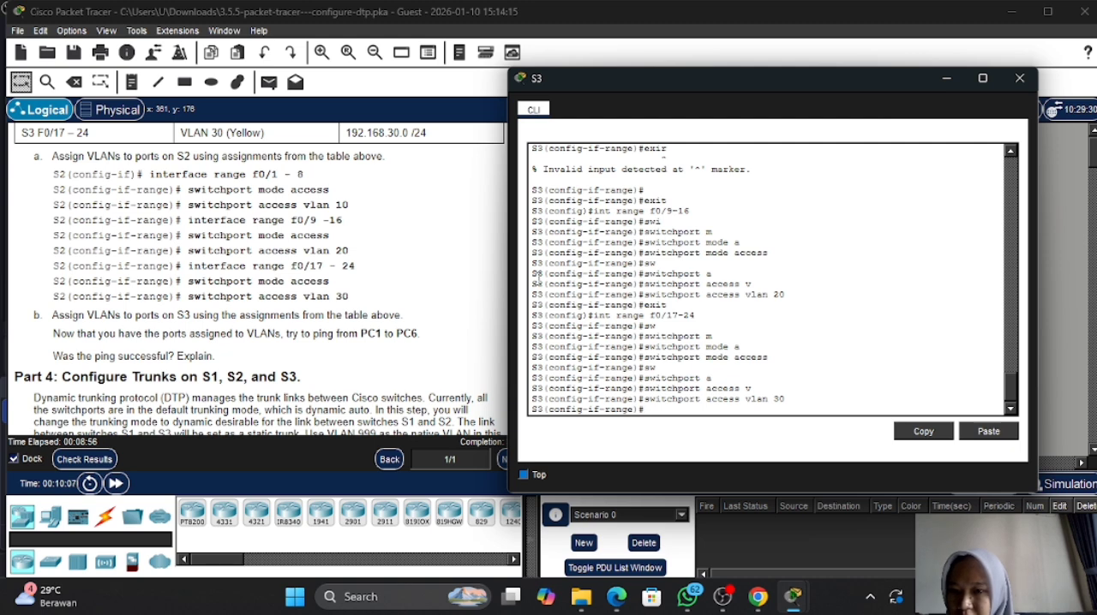
# - Minimize the S3 console, check the activity results, review the assessment items for S1, S2 and S3, and close the results
pyautogui.click(946, 78)
pyautogui.click(84, 460)
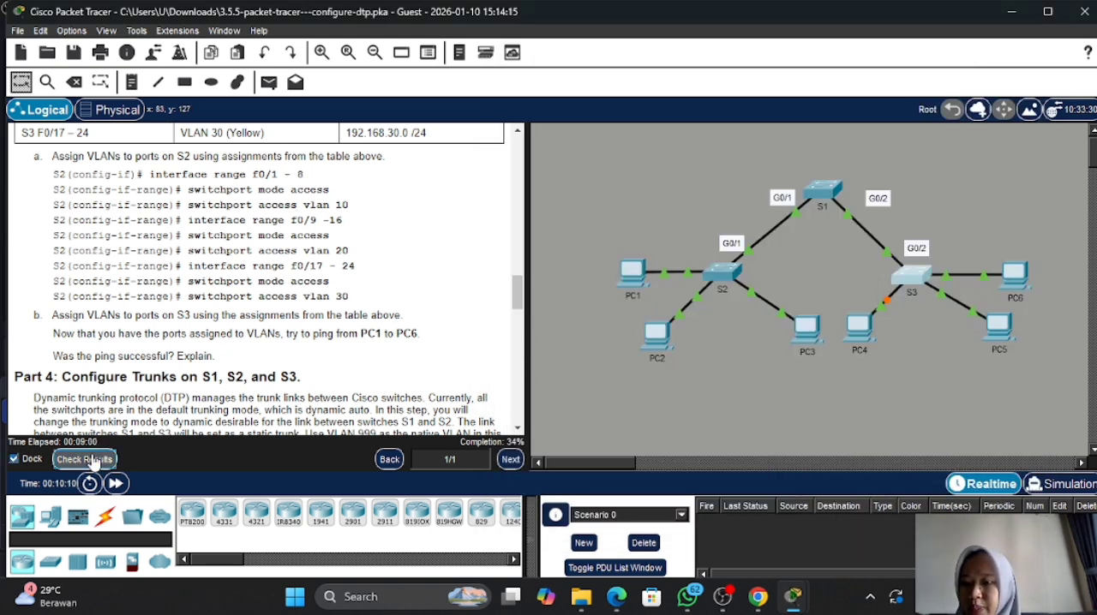
pyautogui.click(154, 120)
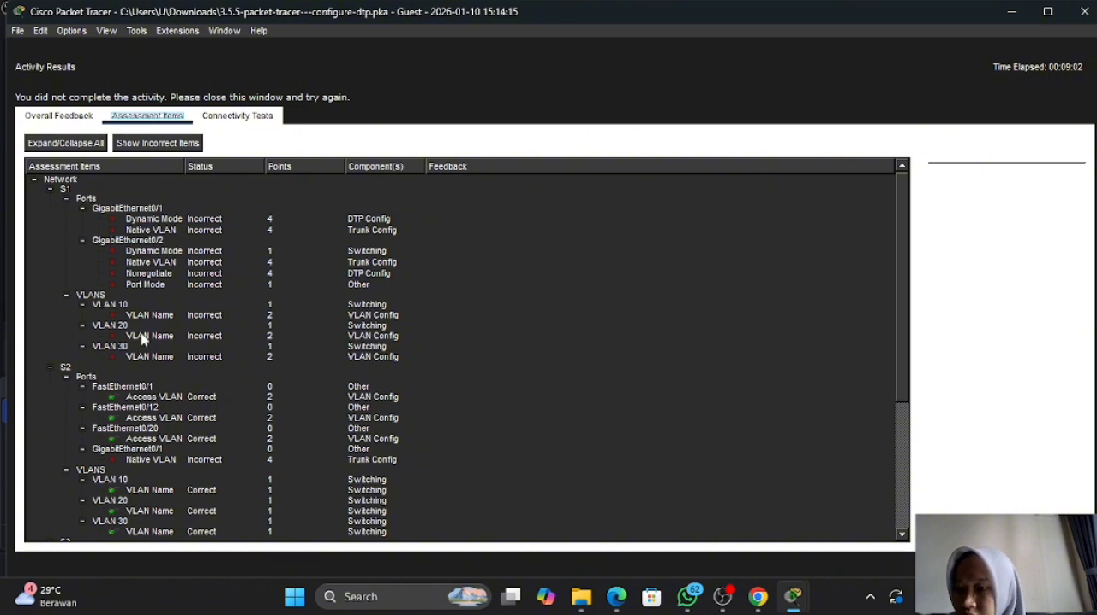
pyautogui.scroll(-5, 143, 339)
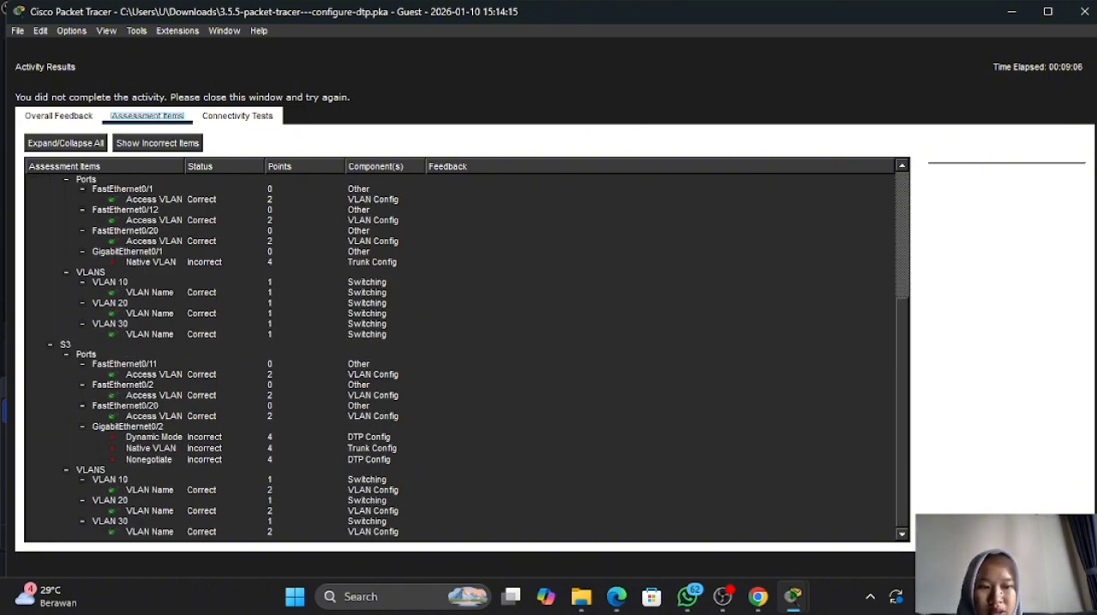
pyautogui.click(1059, 564)
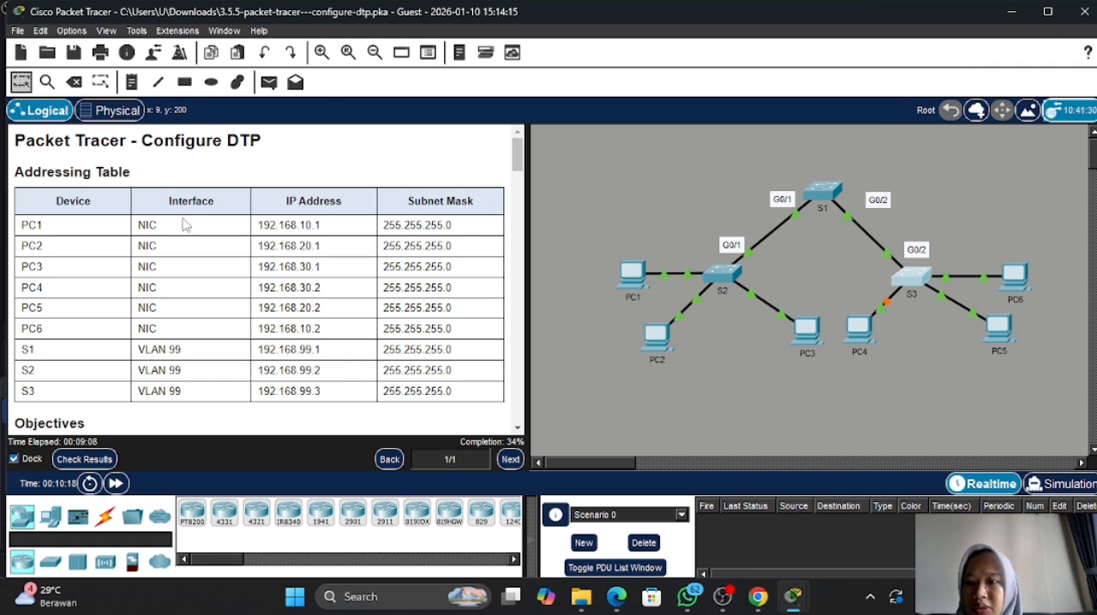
# - Test connectivity between PC1 and PC6 by sending a simple PDU from PC1 to PC6
pyautogui.click(268, 82)
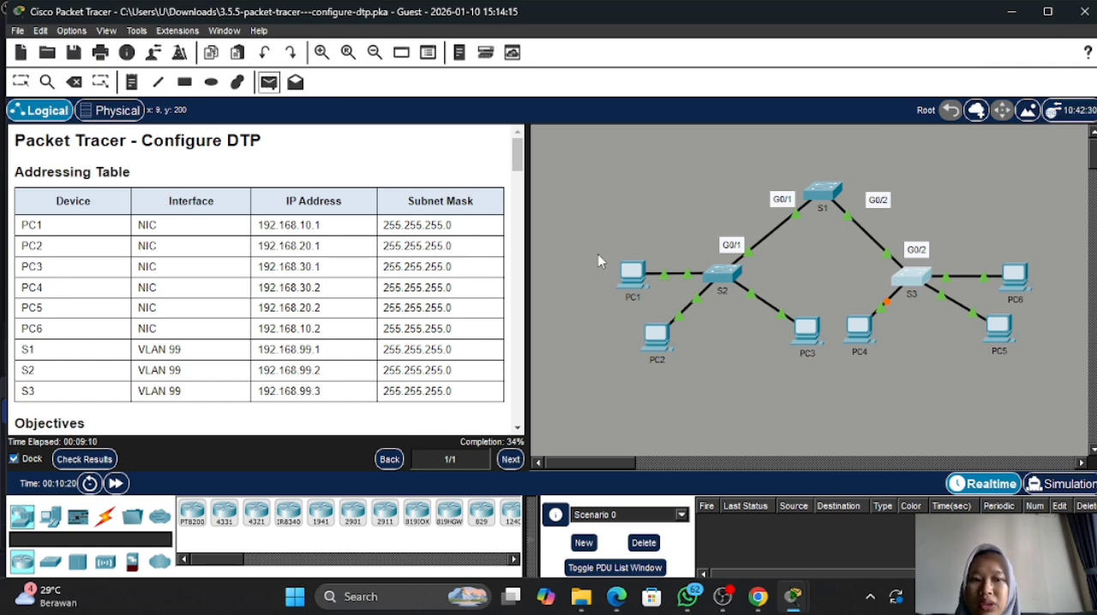
pyautogui.scroll(-10, 485, 307)
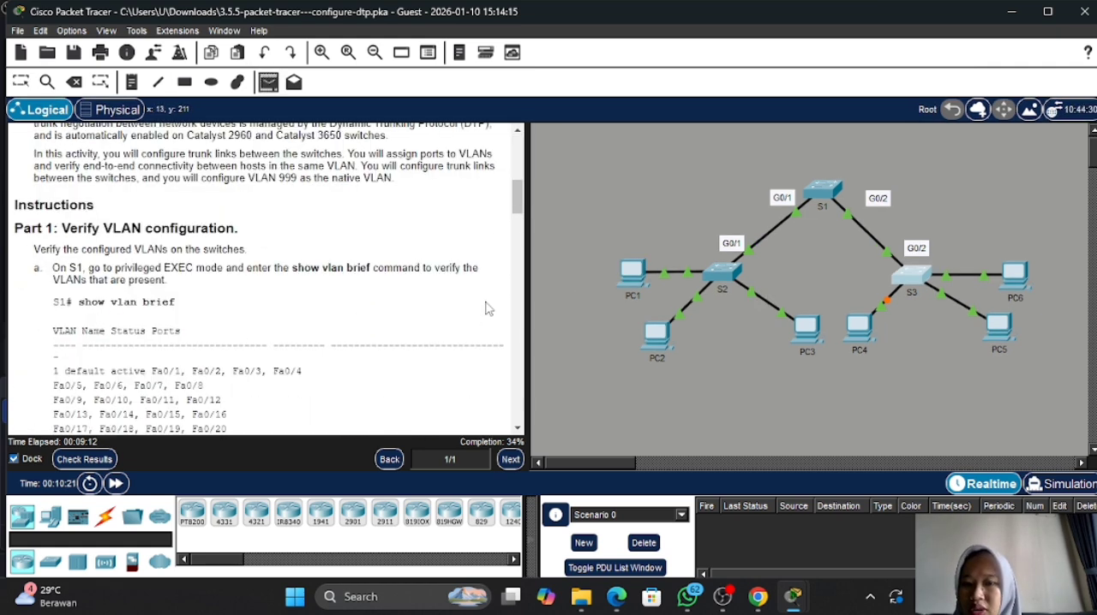
pyautogui.scroll(-15, 485, 307)
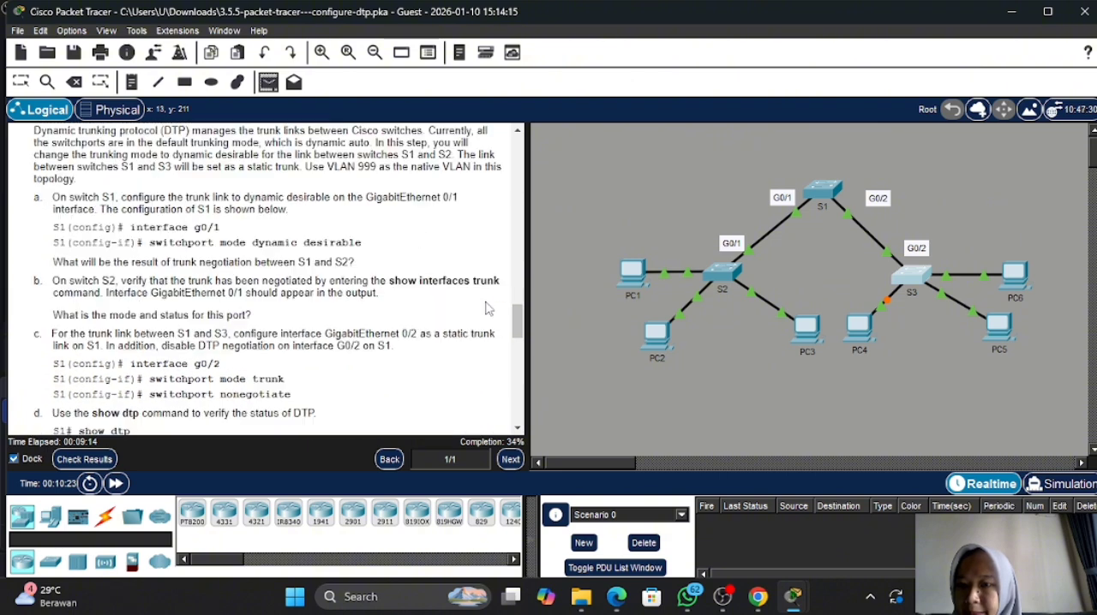
pyautogui.scroll(-3, 485, 307)
pyautogui.scroll(8, 485, 307)
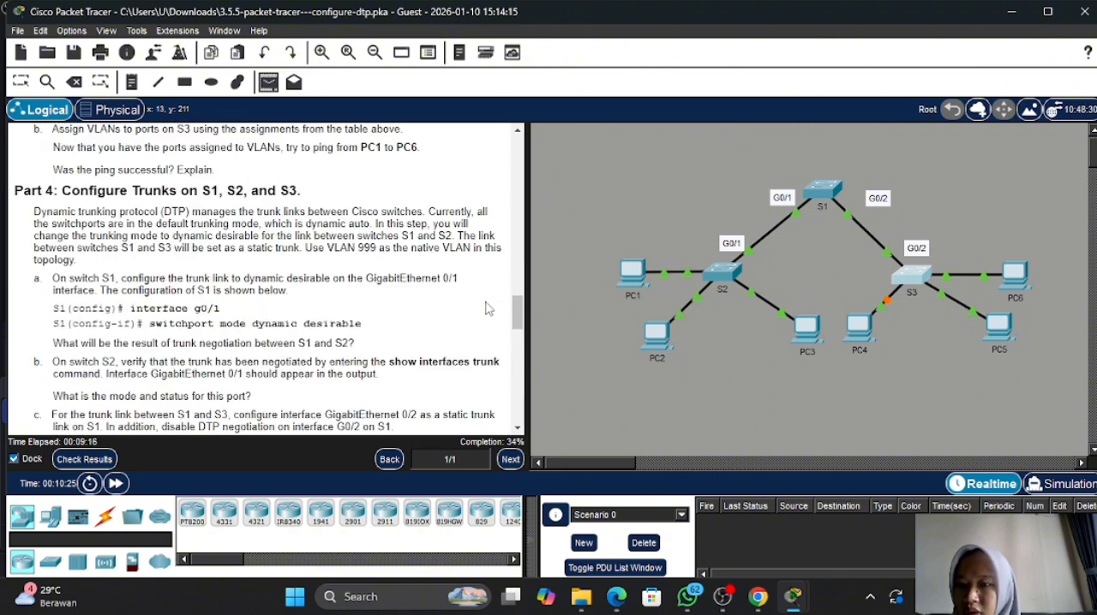
pyautogui.click(293, 82)
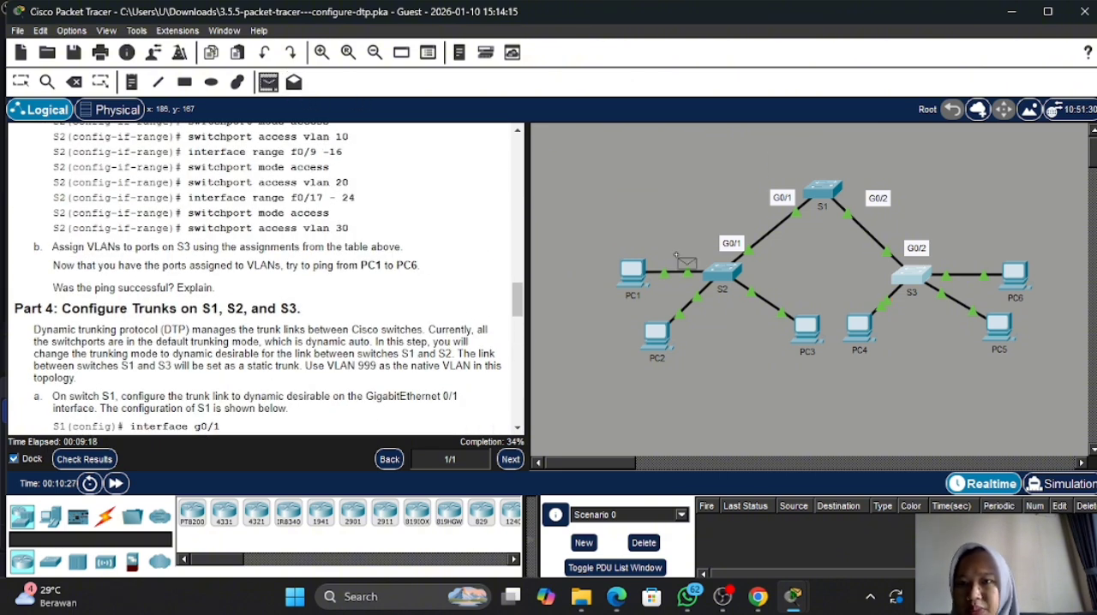
pyautogui.click(635, 275)
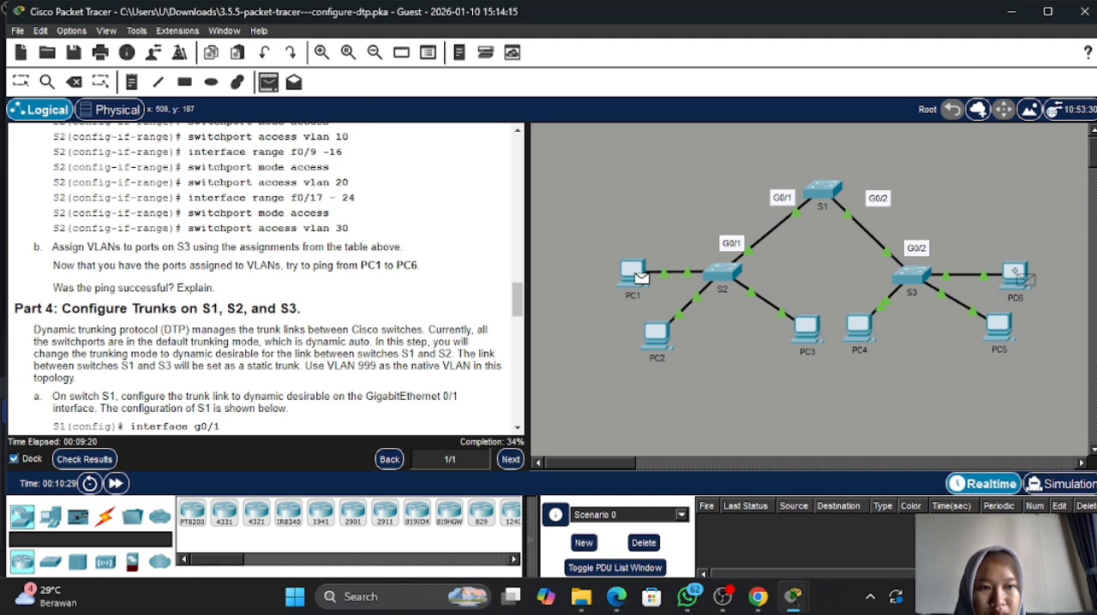
pyautogui.click(1016, 276)
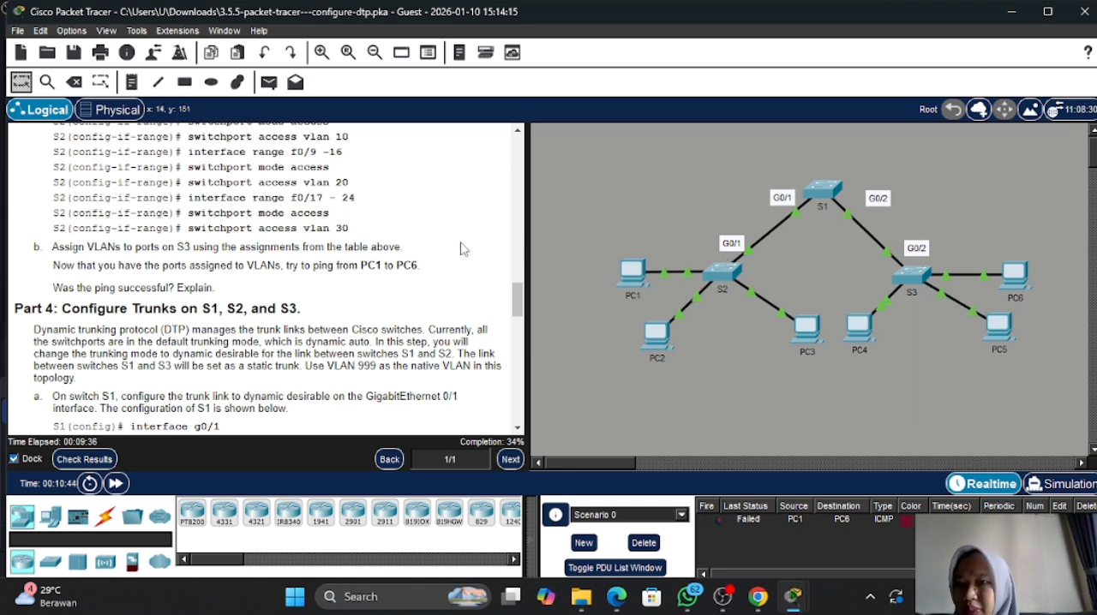
# - Open the S1 console and enter global configuration mode with conf t
pyautogui.scroll(-4, 460, 249)
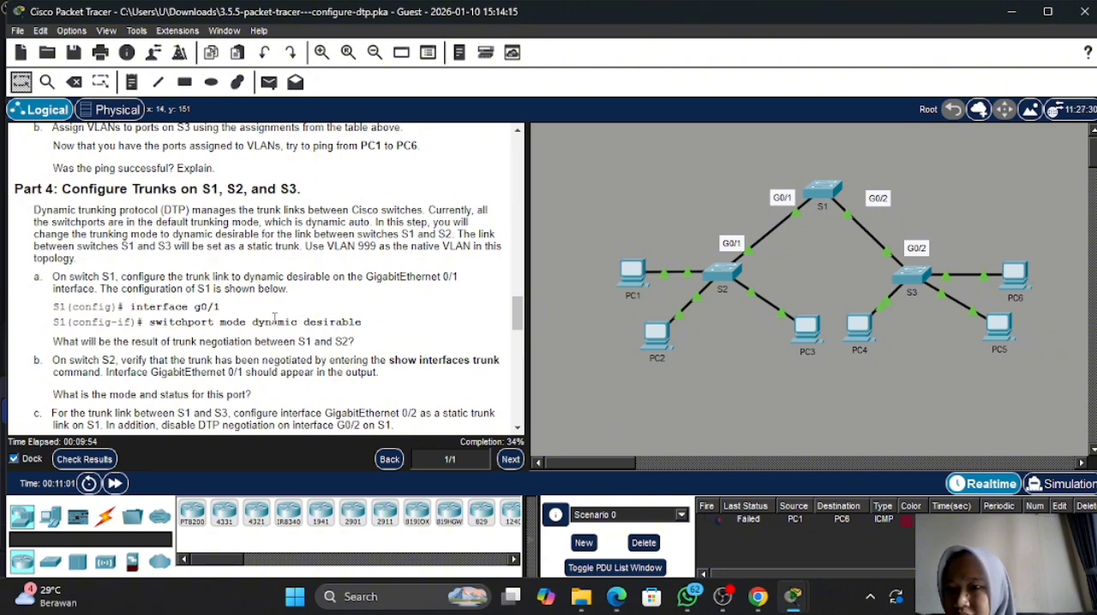
pyautogui.click(819, 193)
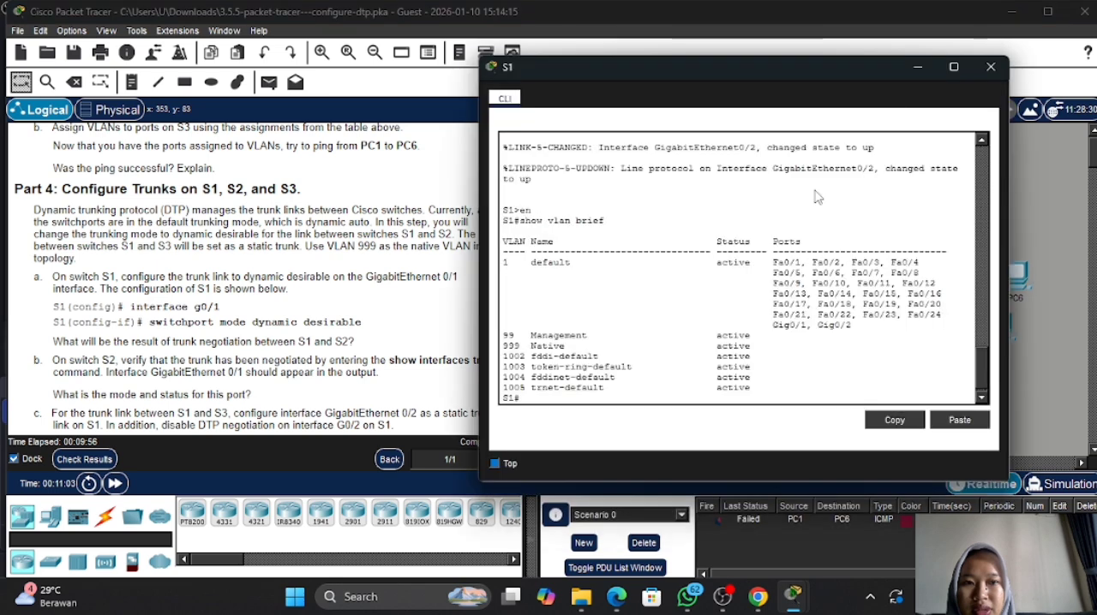
pyautogui.press('Return')
pyautogui.write('conf')
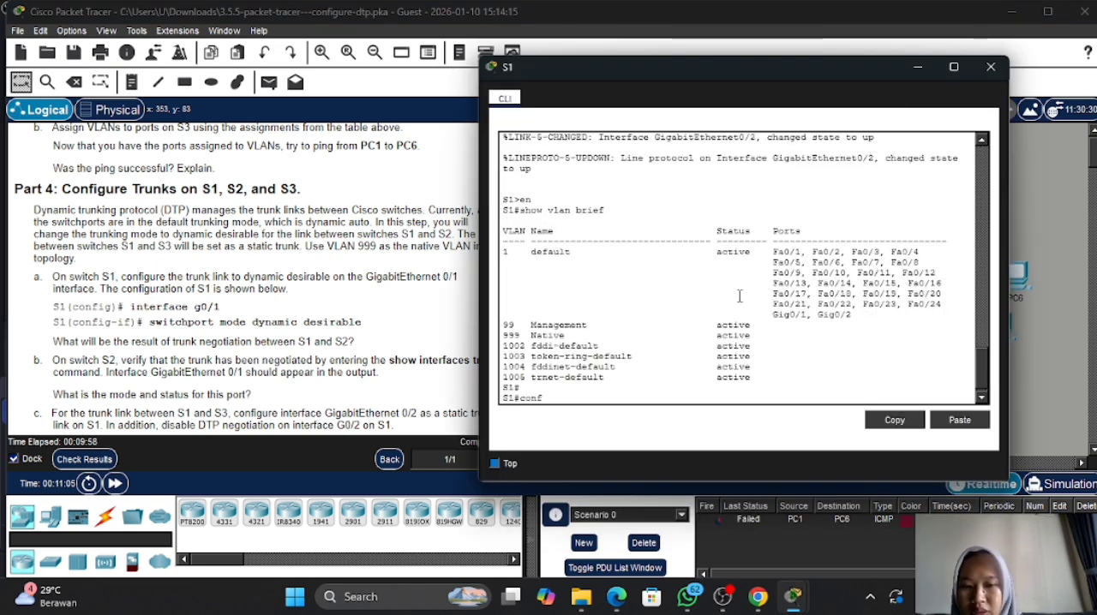
pyautogui.write(' t')
pyautogui.press('Return')
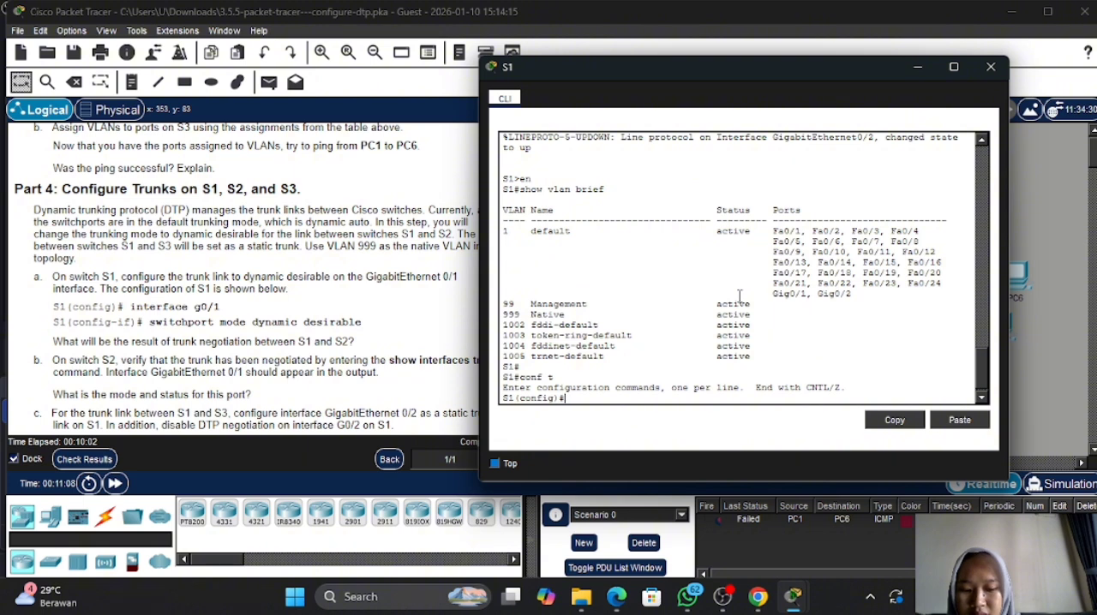
# - Set S1 interface g0/1 to negotiate trunking using int g0/1 and switchport mode dynamic desirable
pyautogui.write('nt g0')
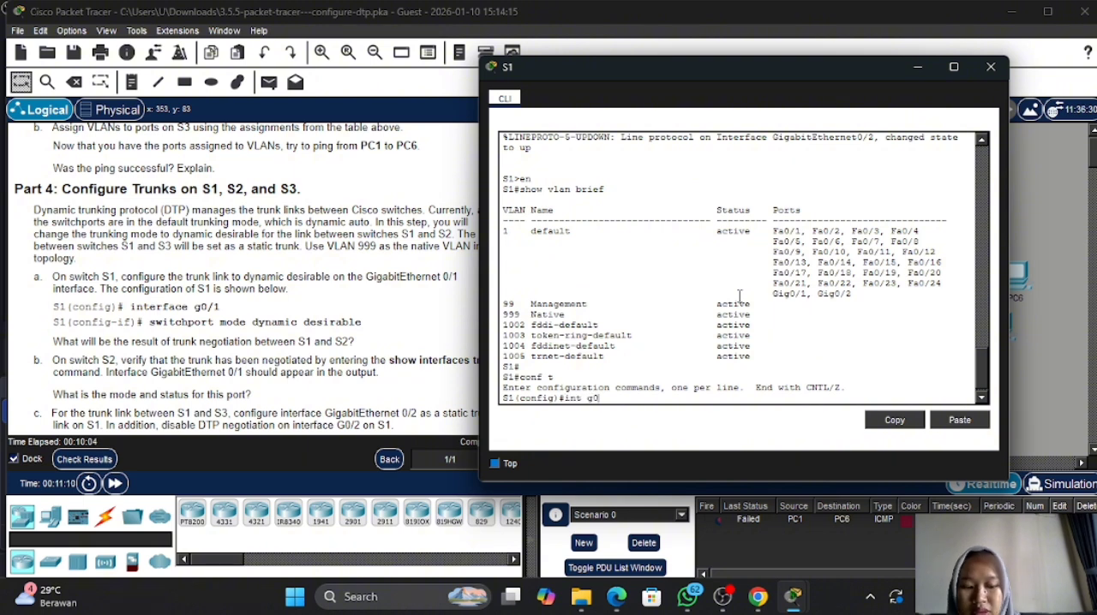
pyautogui.write('/1')
pyautogui.press('Return')
pyautogui.write('sw')
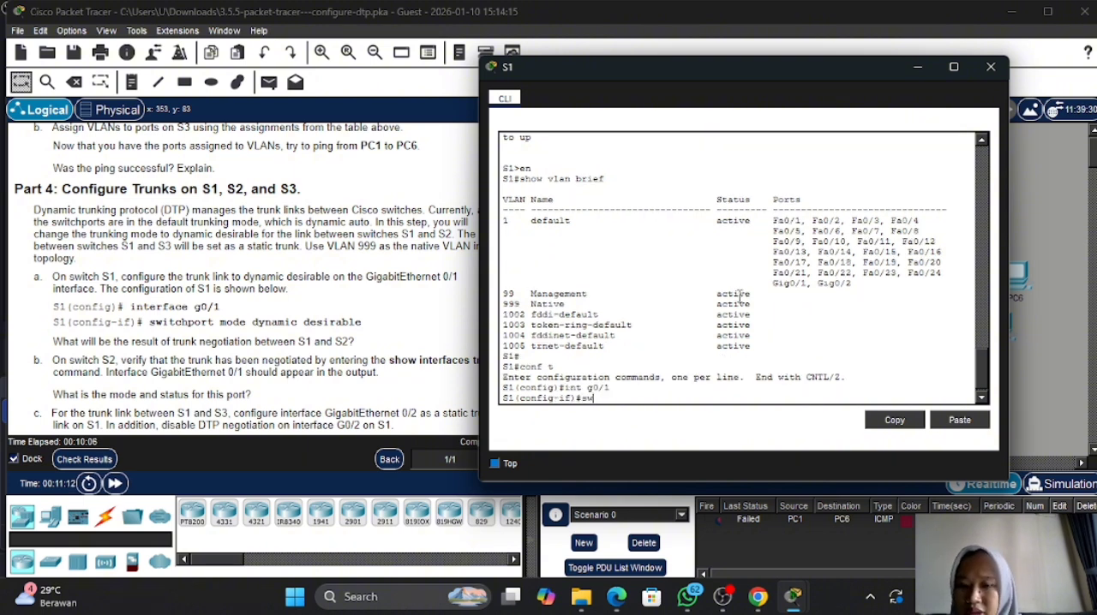
pyautogui.press('Tab')
pyautogui.write('m')
pyautogui.press('Tab')
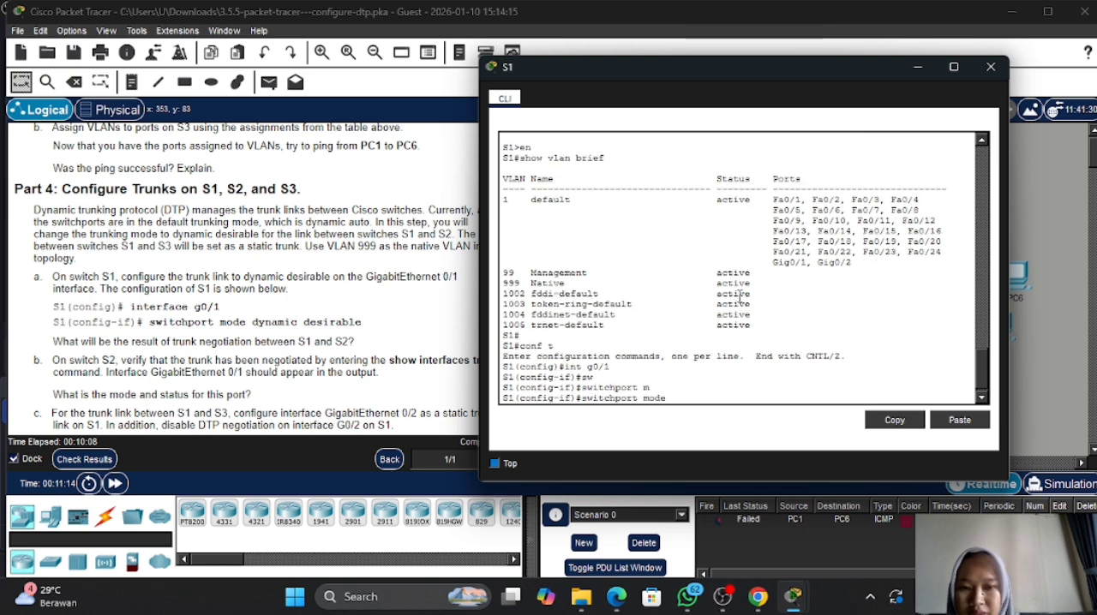
pyautogui.write('dynamic')
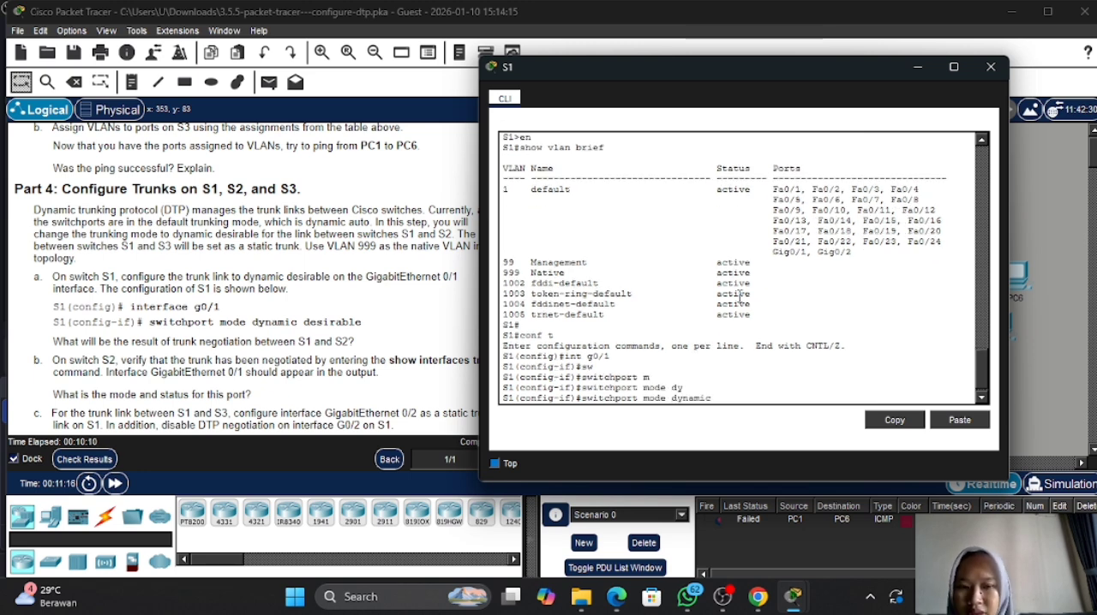
pyautogui.press('Tab')
pyautogui.write('d')
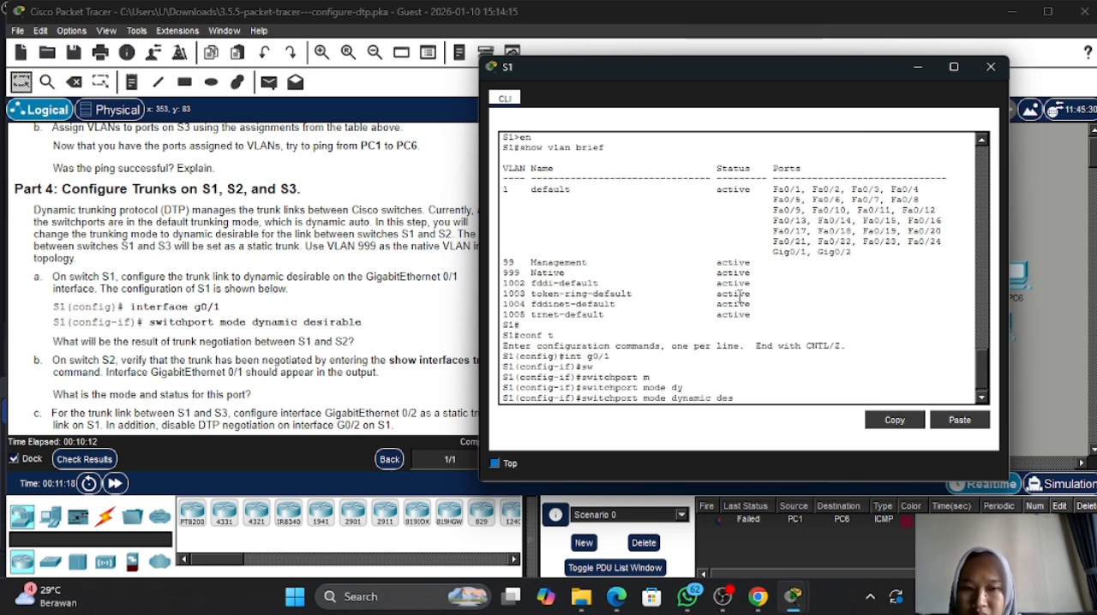
pyautogui.write('es')
pyautogui.press('Tab')
pyautogui.press('Return')
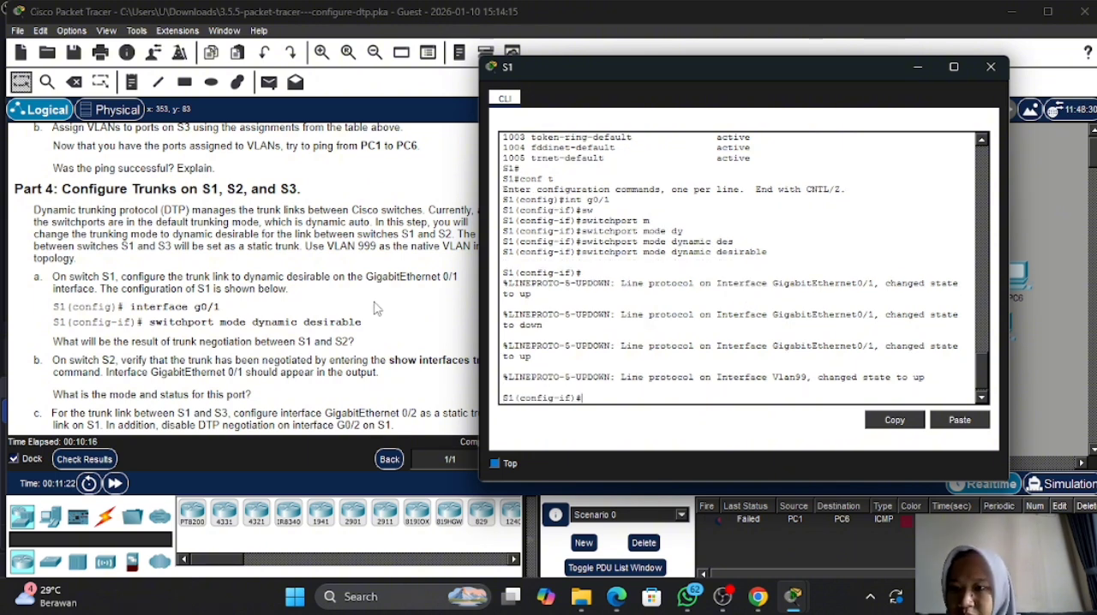
# - Minimize the S1 console, open the S2 console and return S2 to privileged EXEC mode with end
pyautogui.scroll(-1, 375, 309)
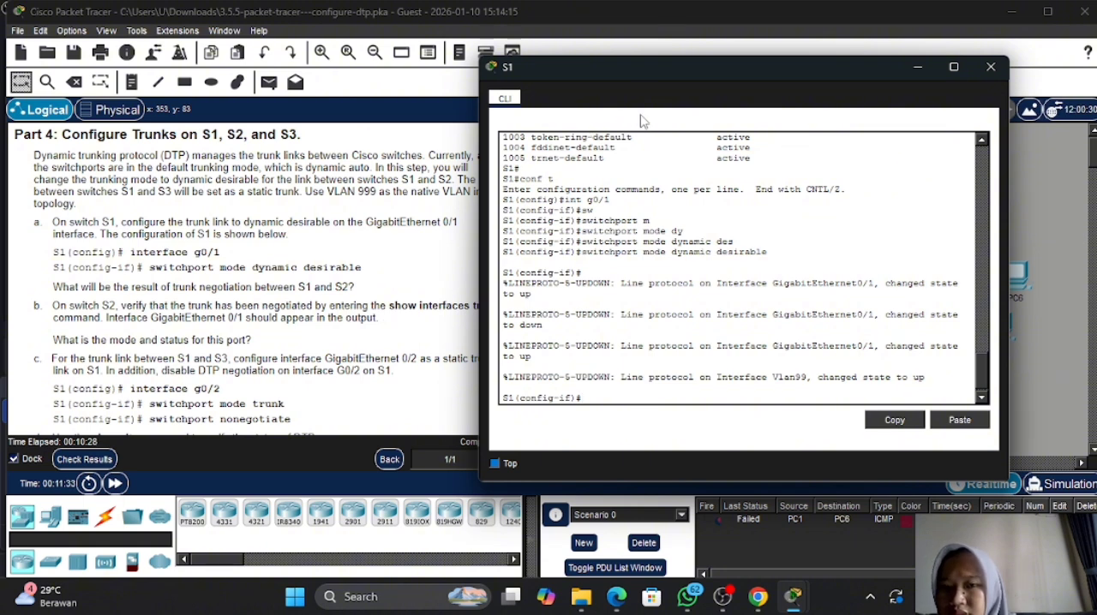
pyautogui.moveTo(636, 72); pyautogui.dragTo(670, 75)
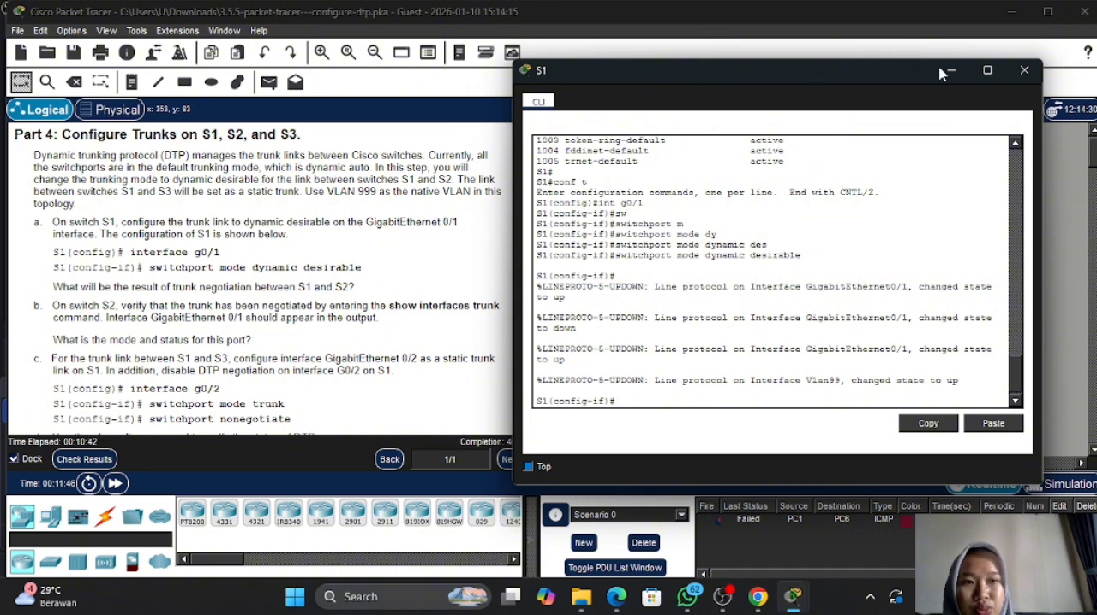
pyautogui.click(957, 76)
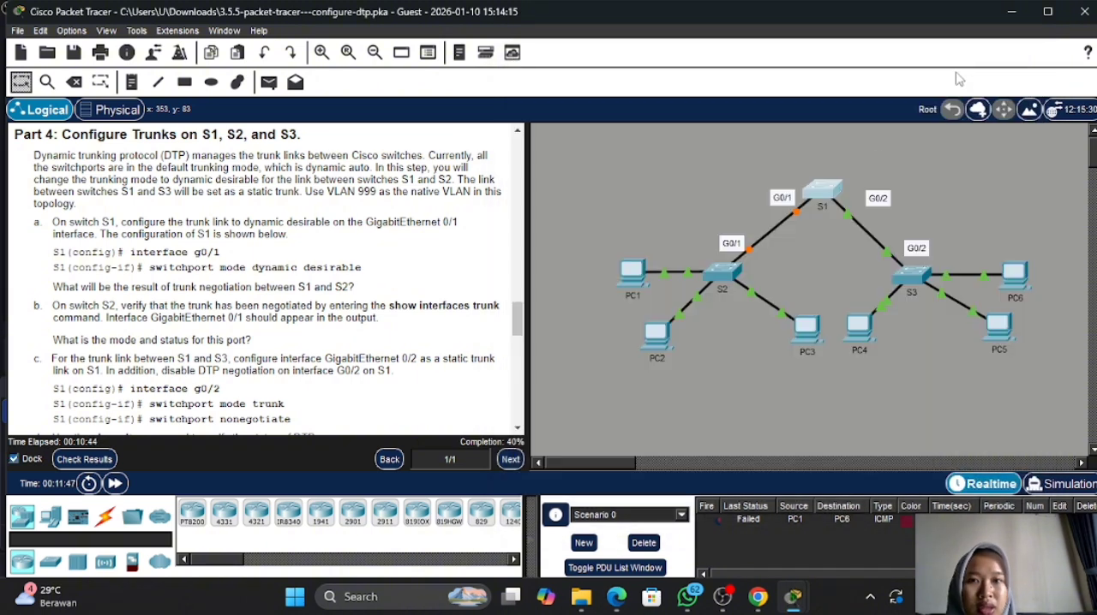
pyautogui.click(722, 272)
pyautogui.press('Return')
pyautogui.write('end')
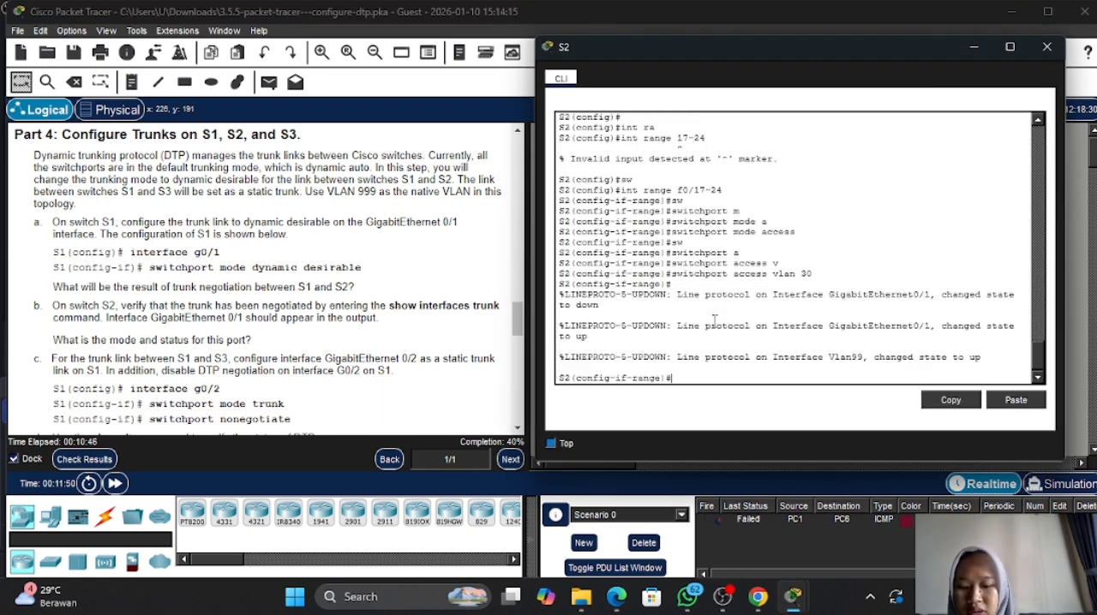
pyautogui.press('Return')
pyautogui.press('Return')
# - Display S2's trunk interfaces with show int trunk and examine the mode and status of port Gig0/1
pyautogui.write('show')
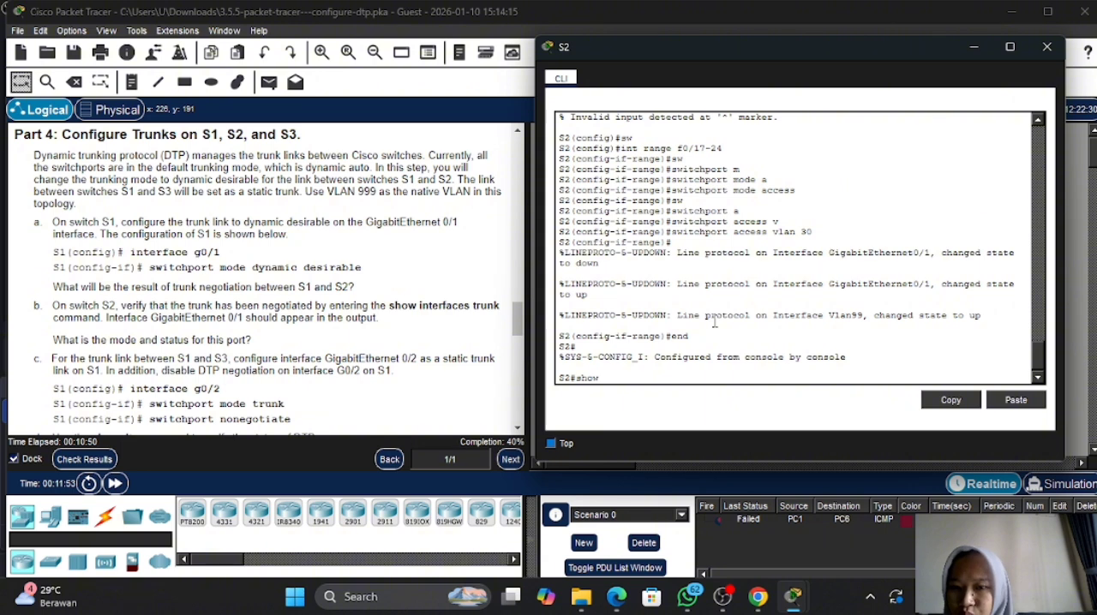
pyautogui.write(' int trunk')
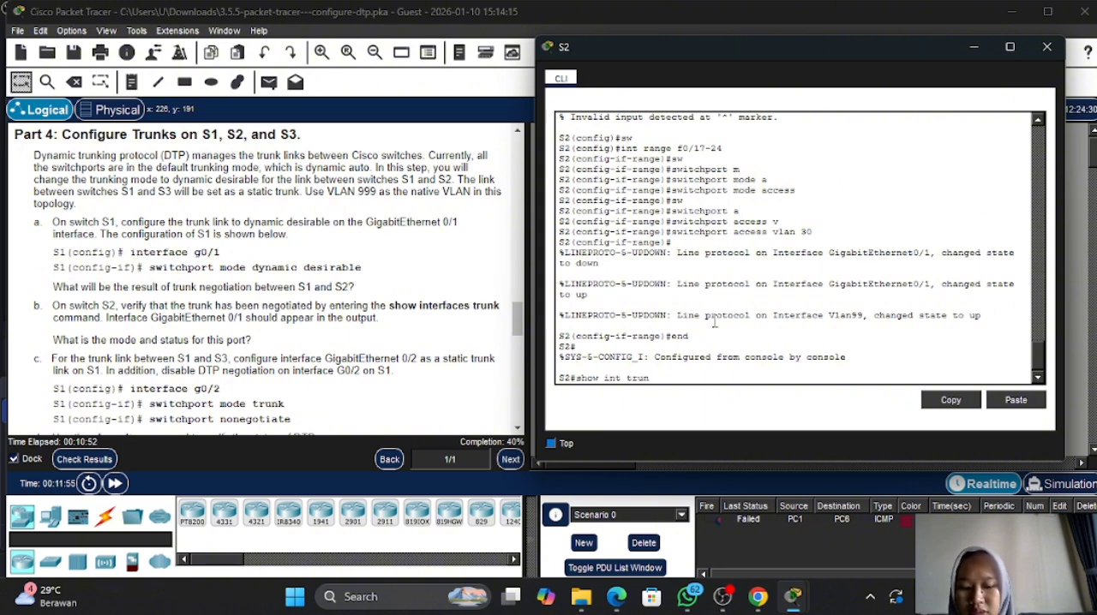
pyautogui.press('Return')
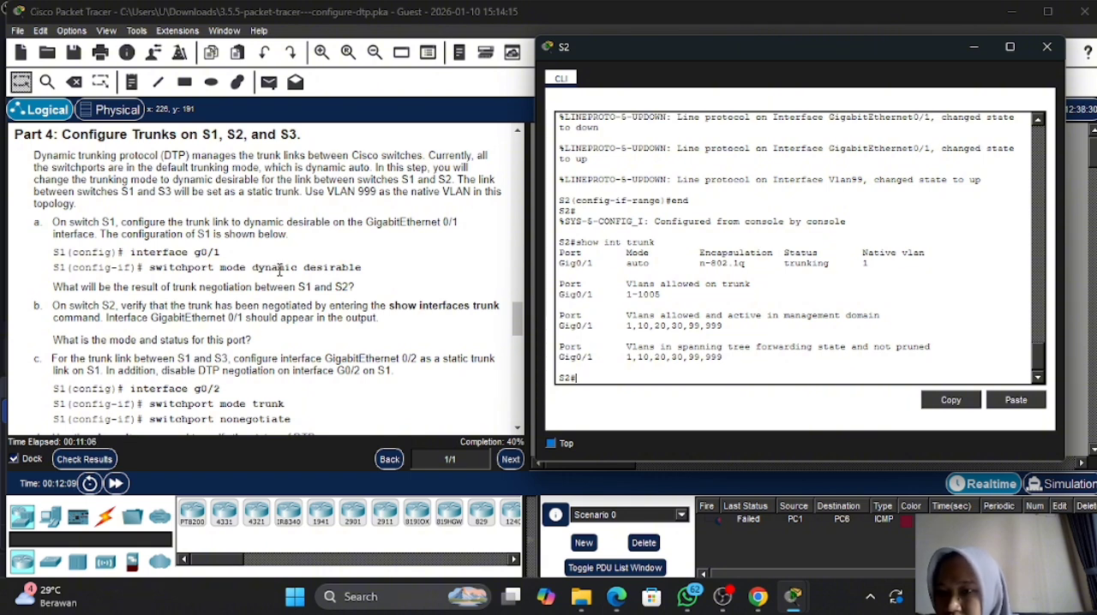
pyautogui.scroll(-1, 265, 286)
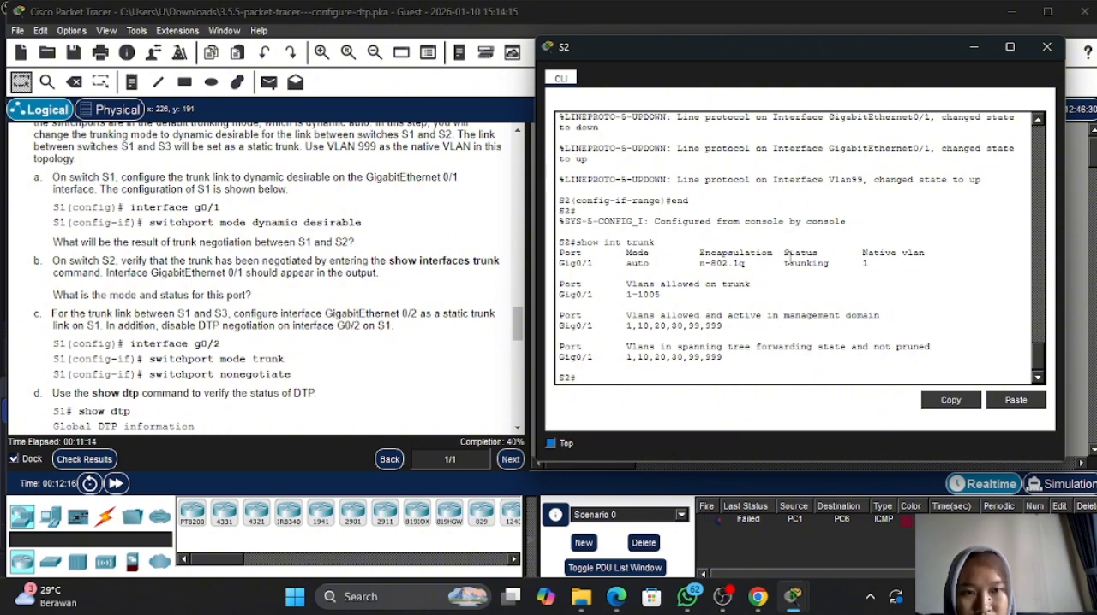
pyautogui.moveTo(790, 257); pyautogui.dragTo(835, 264)
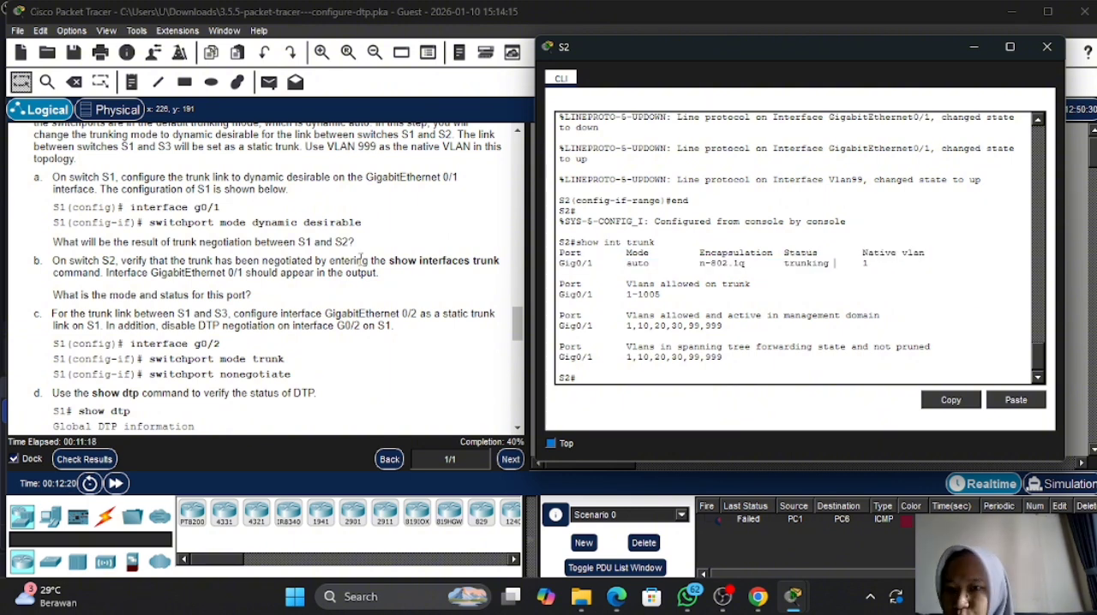
pyautogui.scroll(-1, 360, 259)
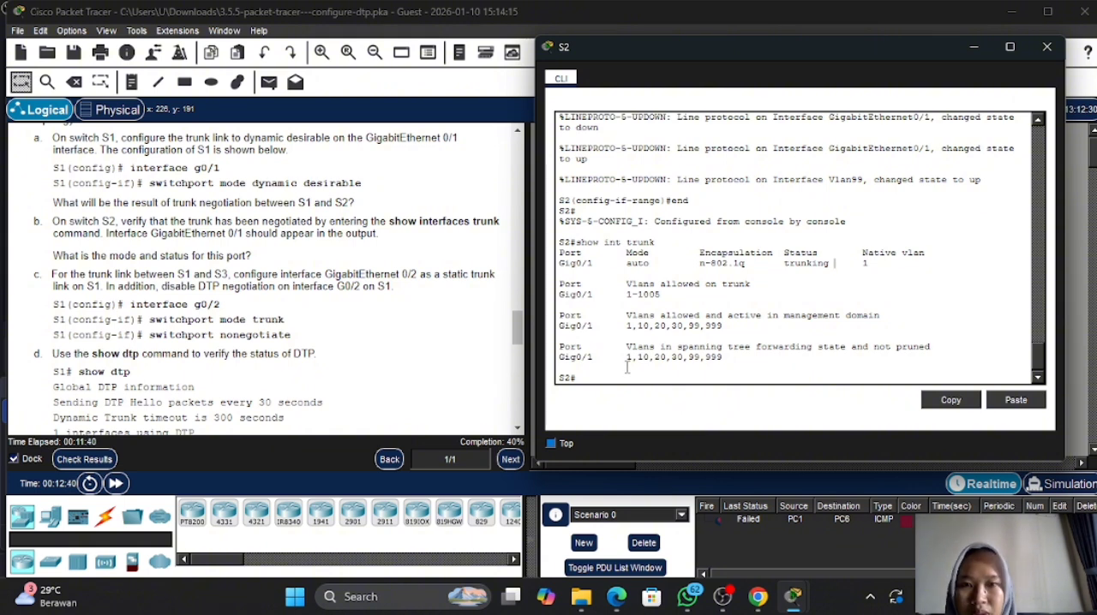
# - Minimize the S2 console, open the S1 console and enter the configuration of interface g0/2 with int g0/2
pyautogui.click(974, 47)
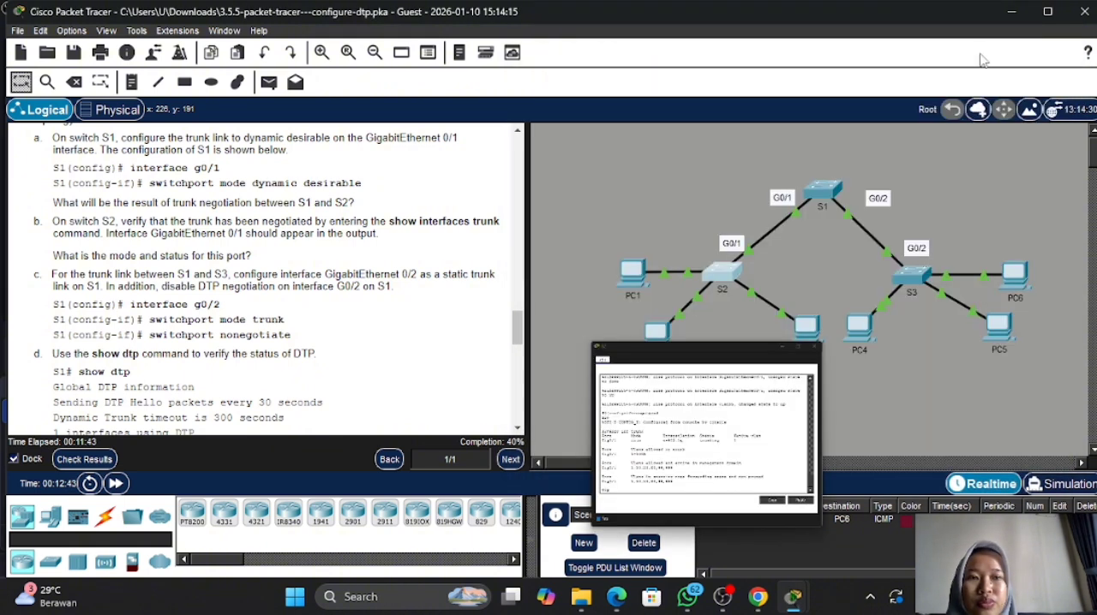
pyautogui.click(816, 199)
pyautogui.press('Return')
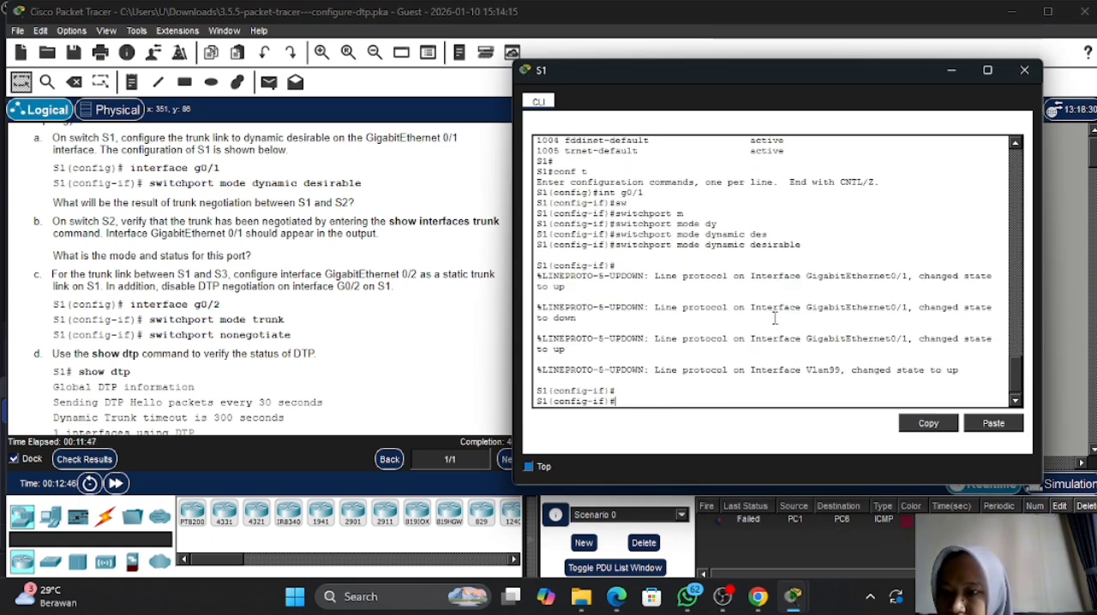
pyautogui.write('int g')
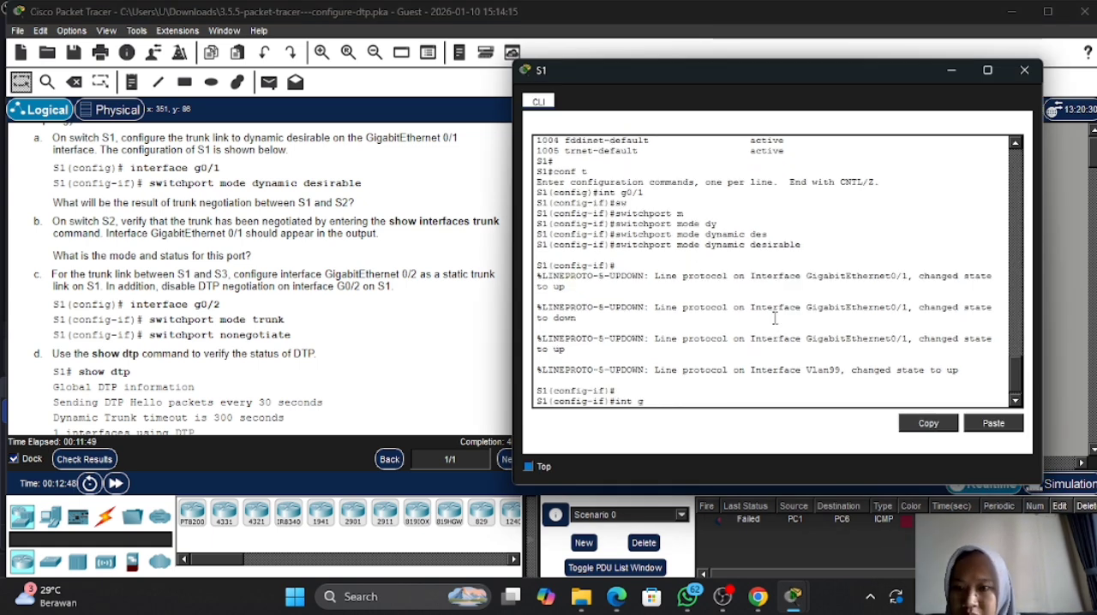
pyautogui.write('0/2')
pyautogui.press('Return')
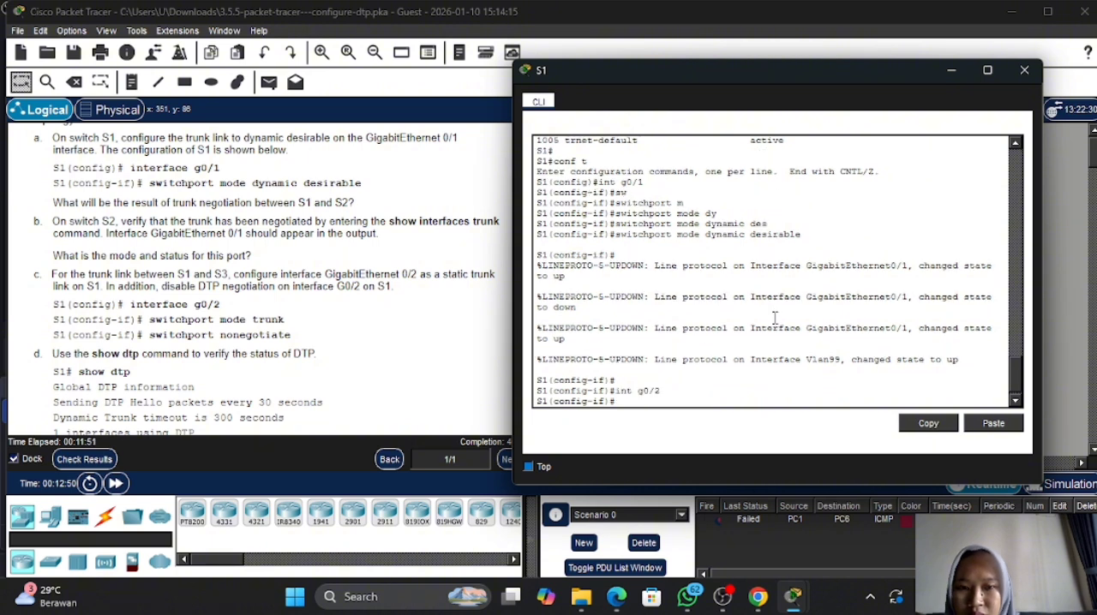
# - Set S1 interface g0/2 as a static trunk with switchport mode trunk
pyautogui.write('sw')
pyautogui.press('Tab')
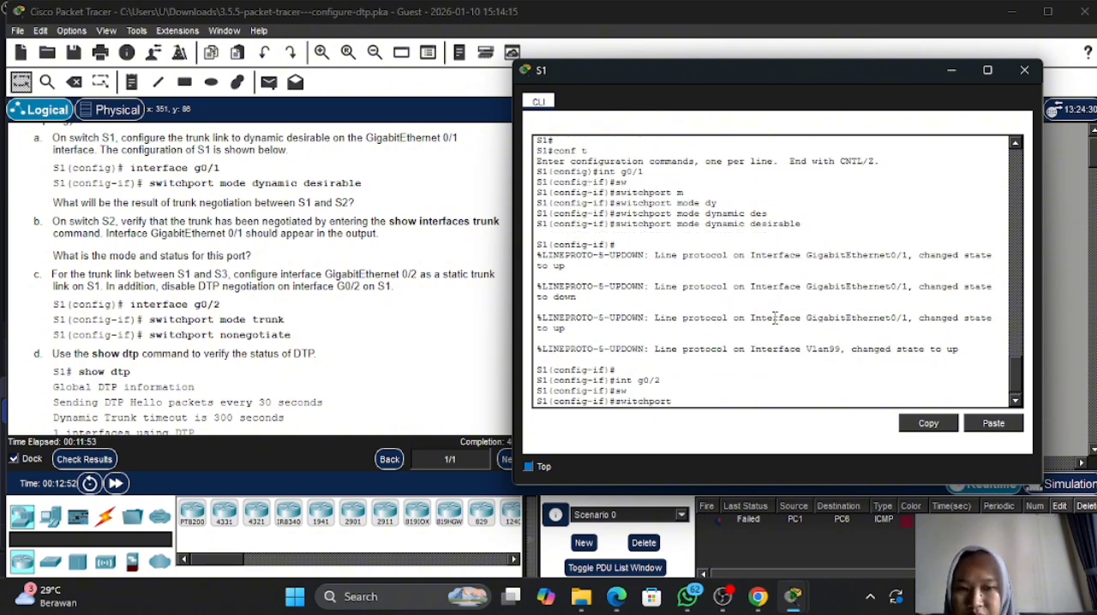
pyautogui.write('m')
pyautogui.press('Tab')
pyautogui.write('t')
pyautogui.press('Tab')
pyautogui.press('Return')
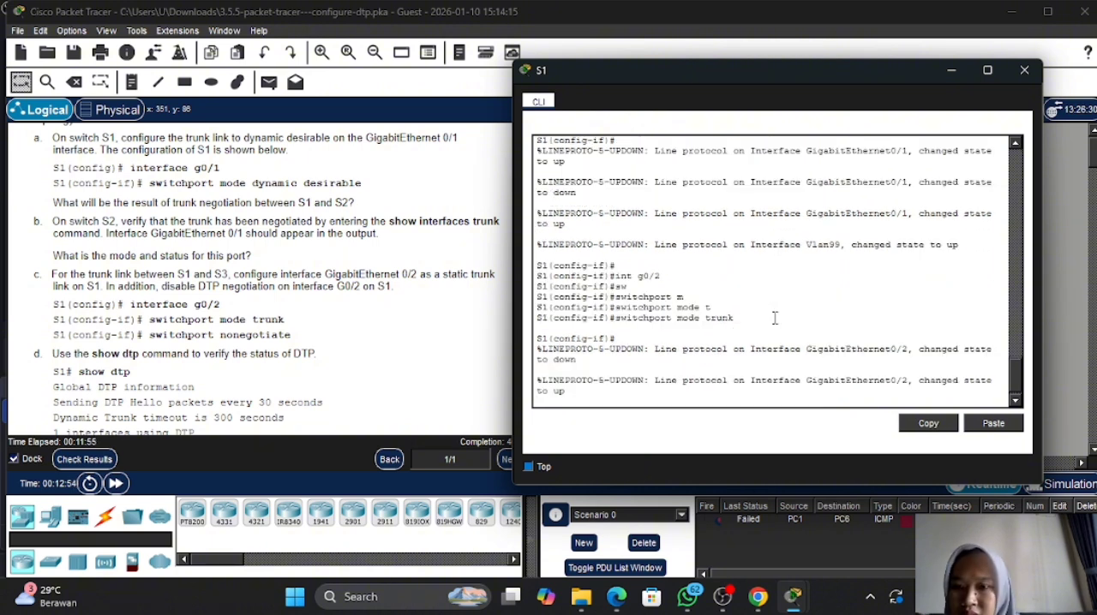
# - Disable DTP negotiation on S1 interface g0/2 with switchport nonegotiate
pyautogui.write('sw')
pyautogui.press('Tab')
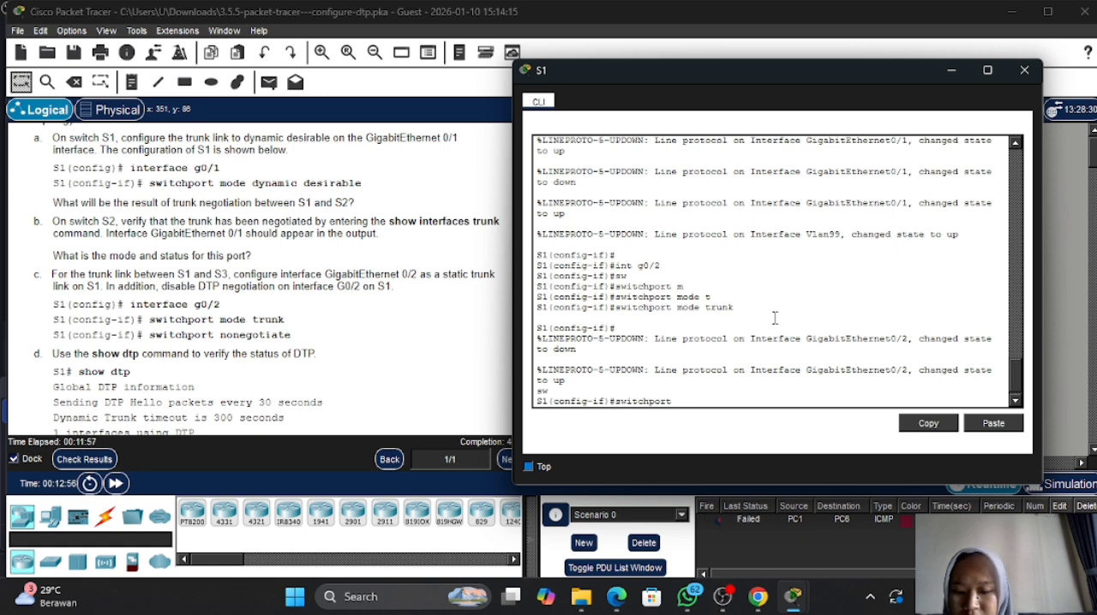
pyautogui.write('n')
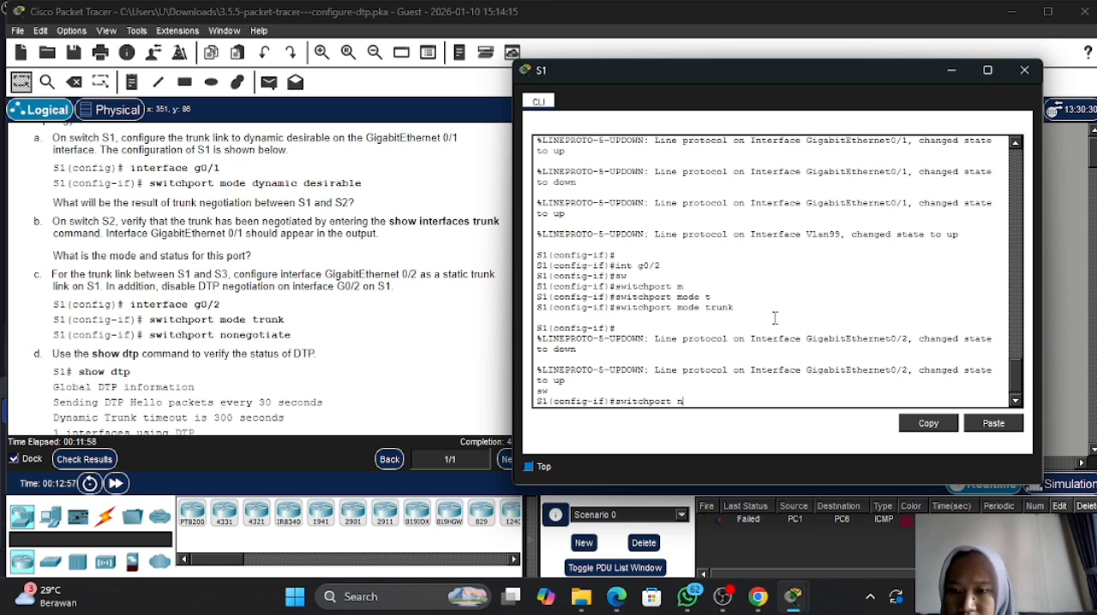
pyautogui.write('obne')
pyautogui.press('Tab')
pyautogui.press('BackSpace')
pyautogui.press('BackSpace')
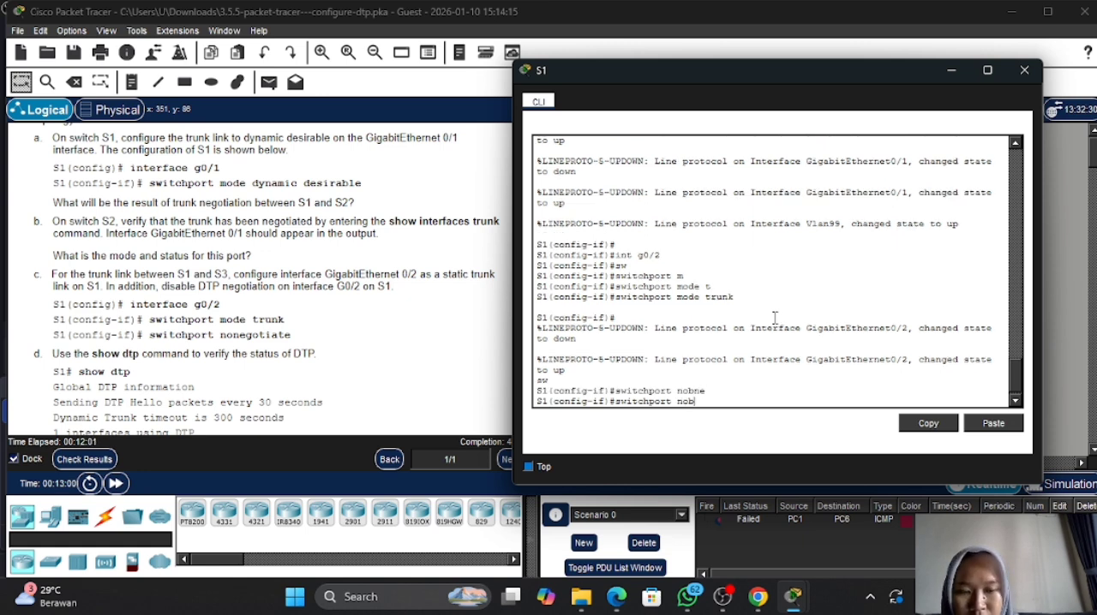
pyautogui.write('ne')
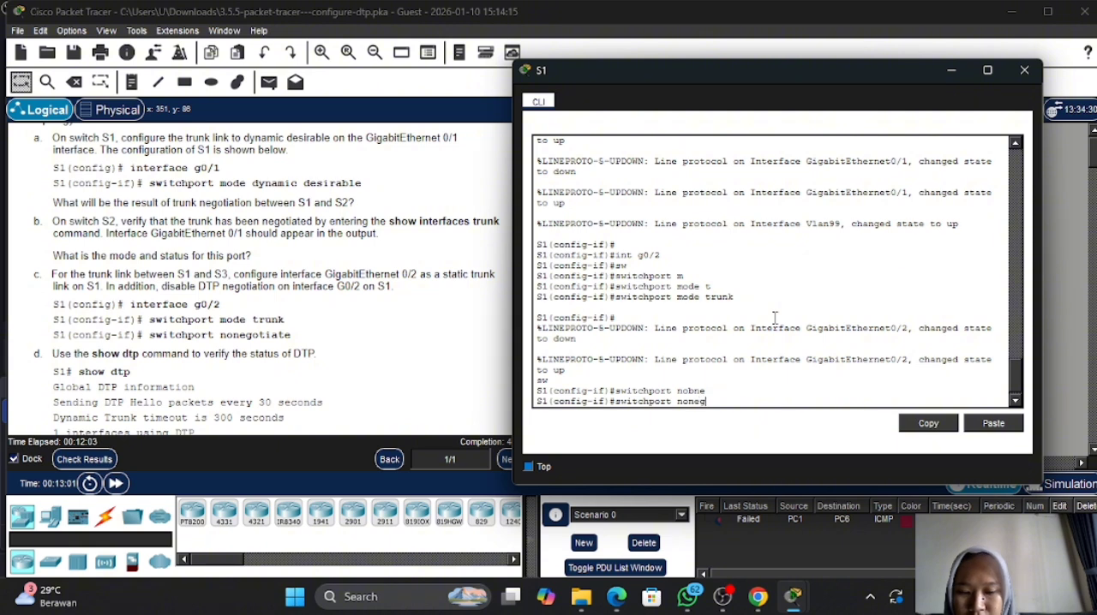
pyautogui.write('g')
pyautogui.press('Tab')
pyautogui.press('Return')
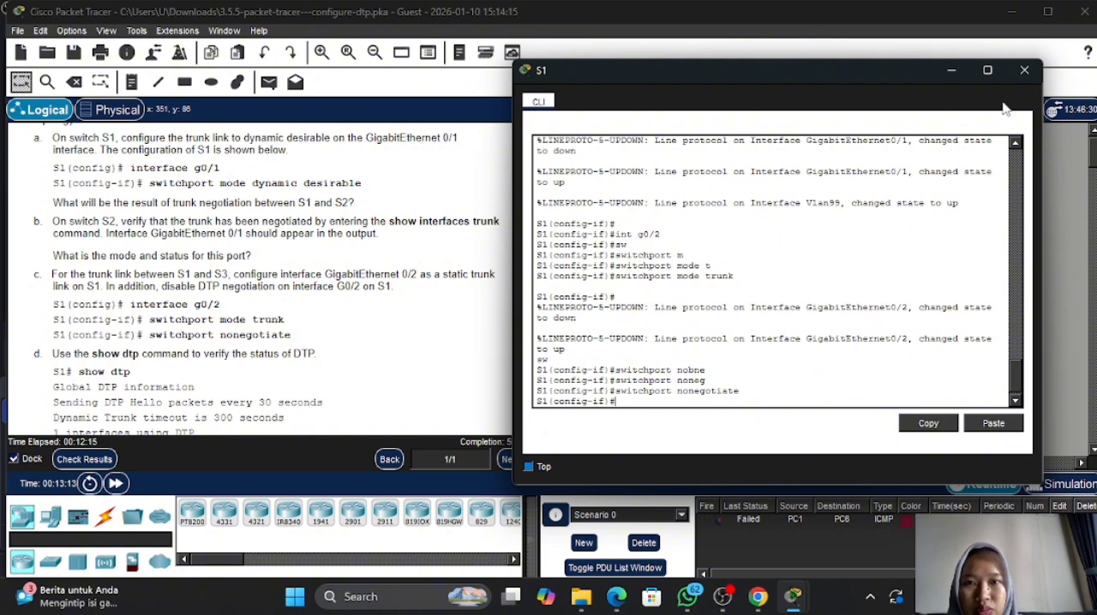
# - Minimize the S1 console, check the activity results, review the assessment items for the S1 ports, and close the results
pyautogui.click(951, 72)
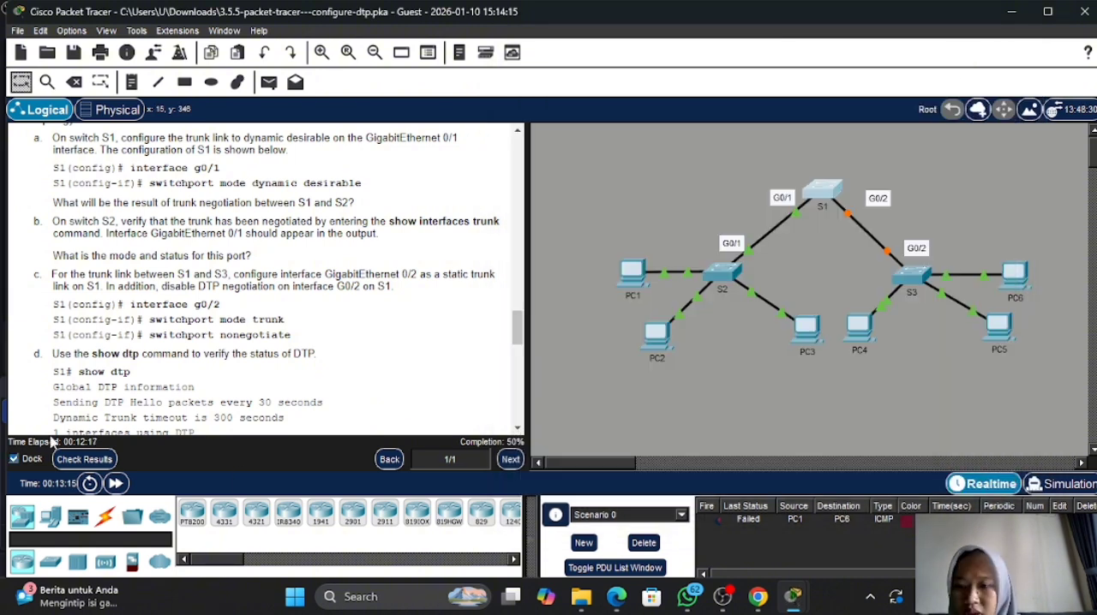
pyautogui.click(86, 460)
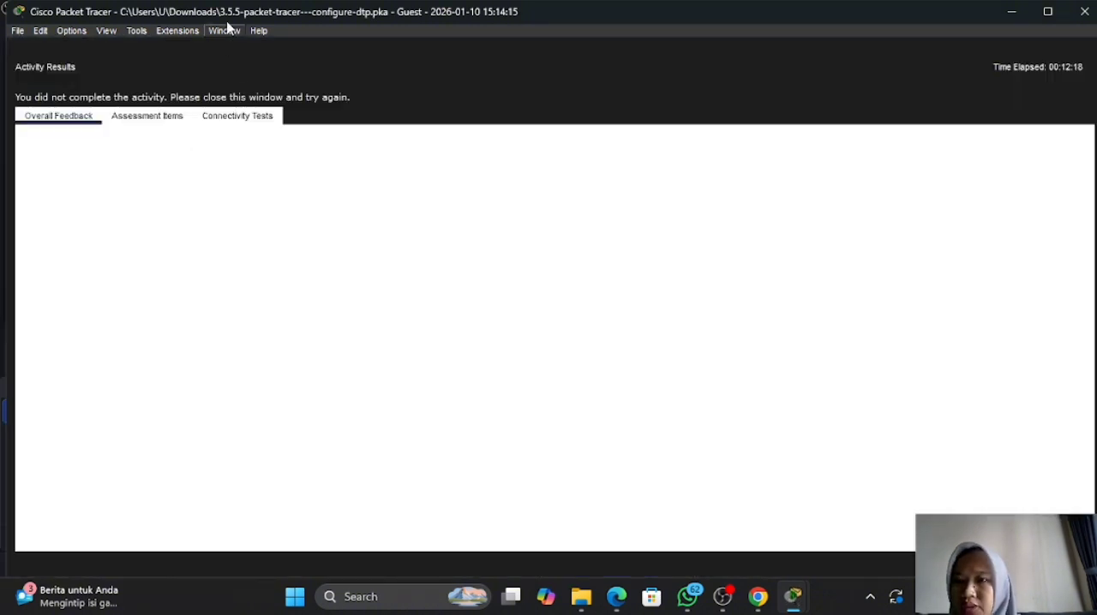
pyautogui.click(163, 119)
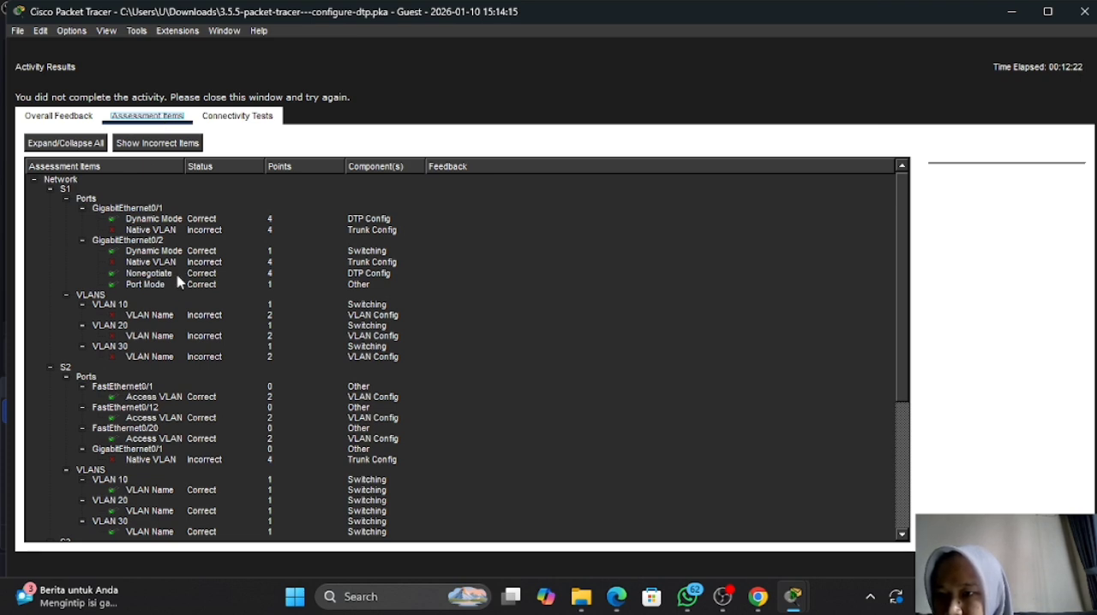
pyautogui.scroll(-1, 180, 281)
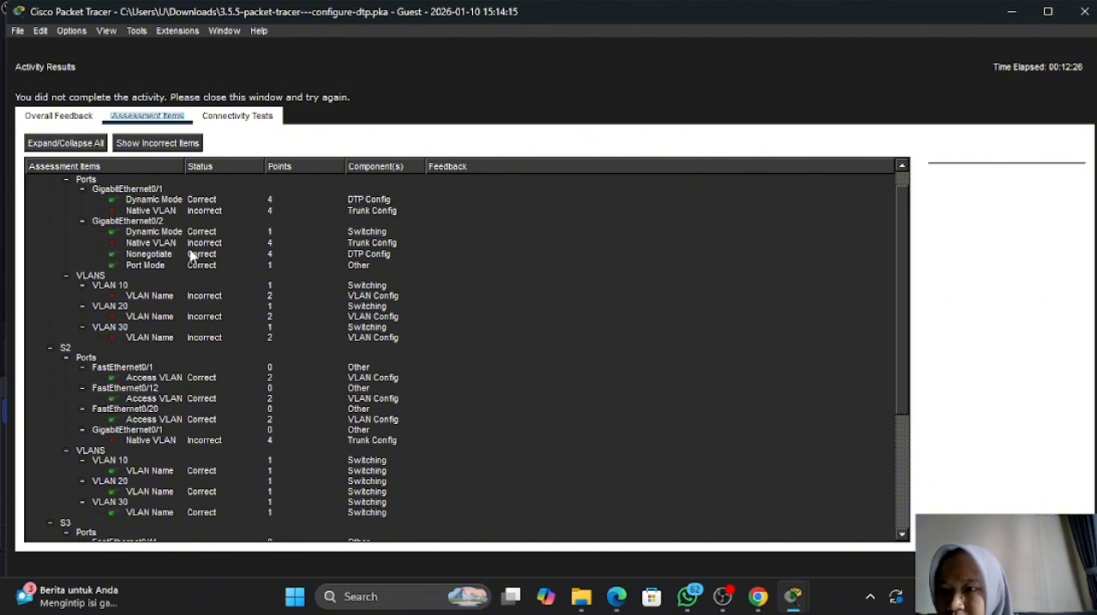
pyautogui.scroll(1, 192, 256)
pyautogui.scroll(-5, 192, 255)
pyautogui.scroll(5, 192, 255)
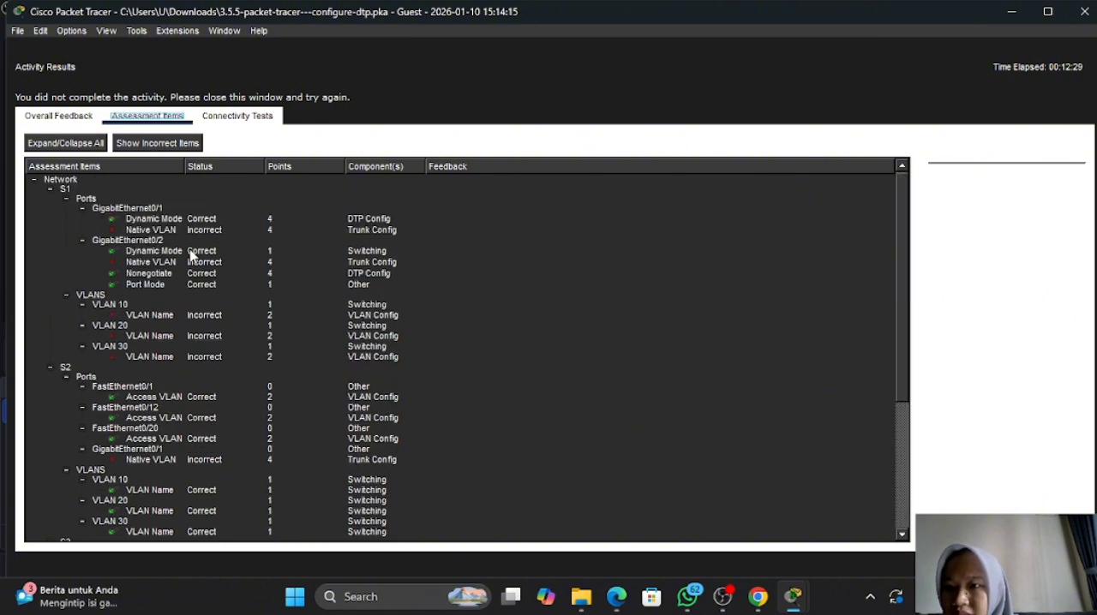
pyautogui.click(1053, 563)
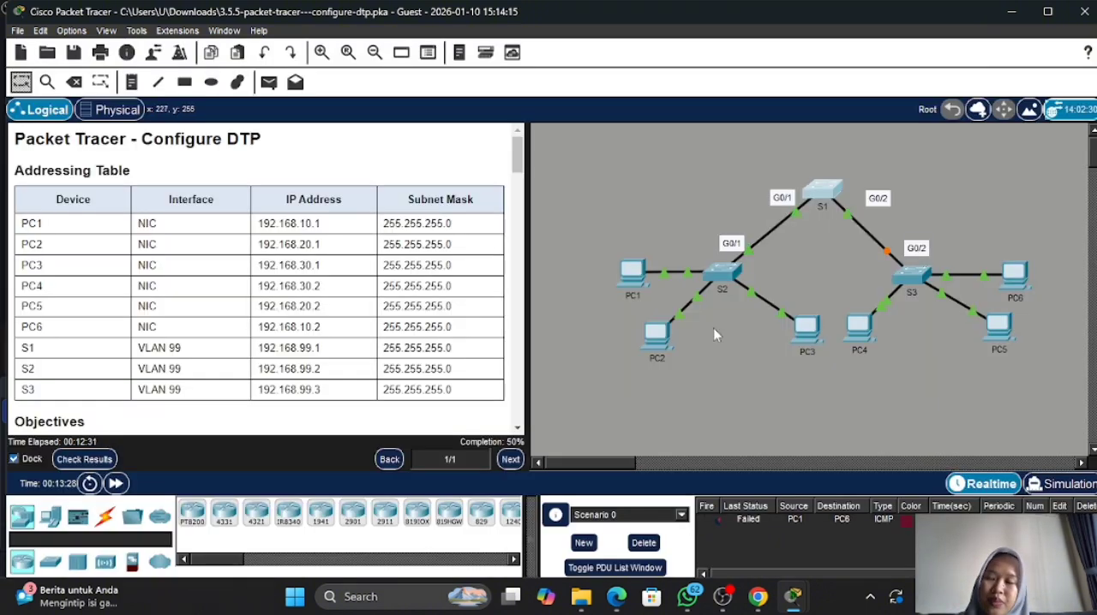
# - Reopen the S1 console, return to privileged EXEC mode with end, and display the DTP status with show dtp
pyautogui.scroll(-8, 512, 329)
pyautogui.scroll(-15, 513, 328)
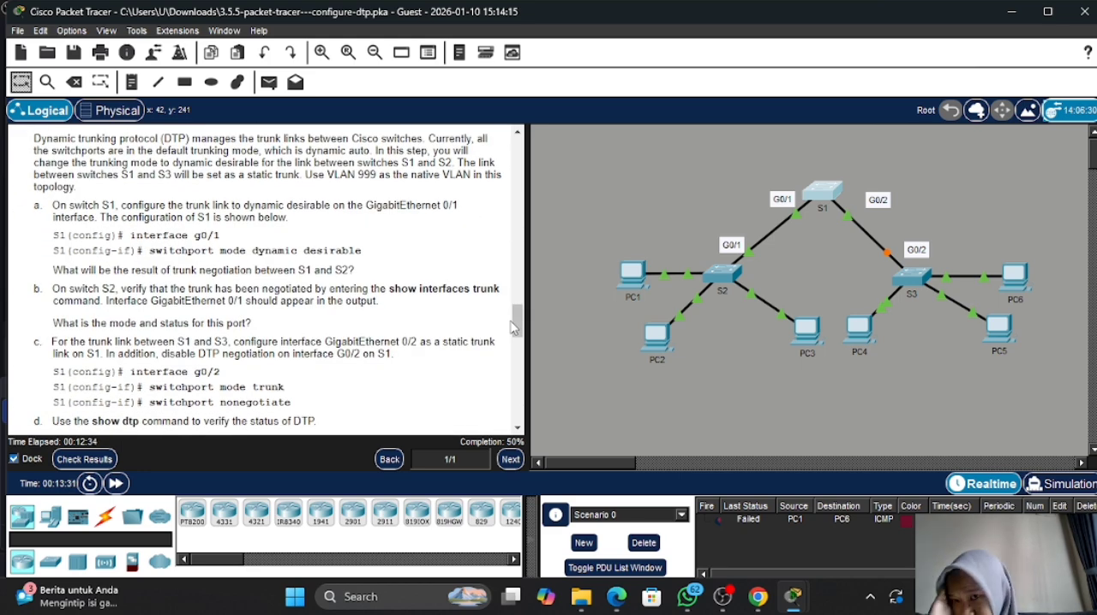
pyautogui.scroll(-3, 513, 329)
pyautogui.scroll(2, 512, 328)
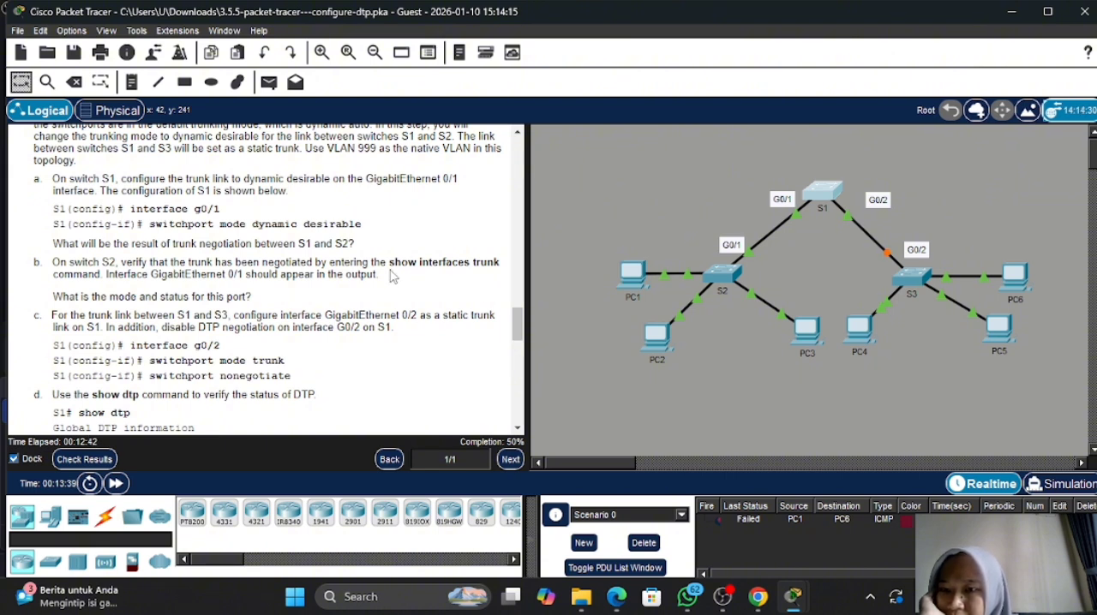
pyautogui.scroll(-3, 391, 276)
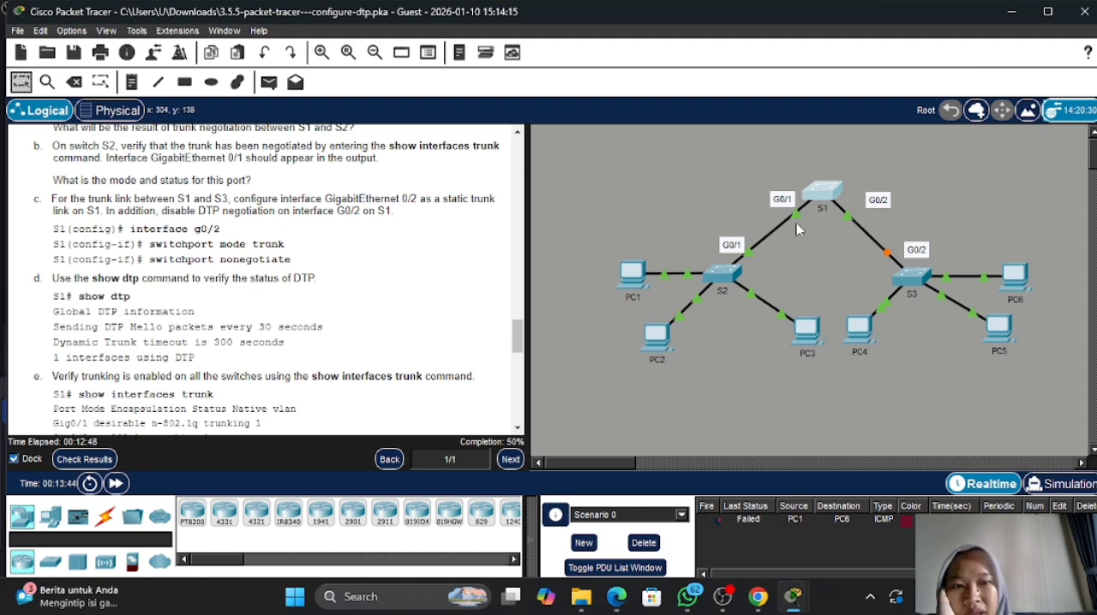
pyautogui.click(821, 190)
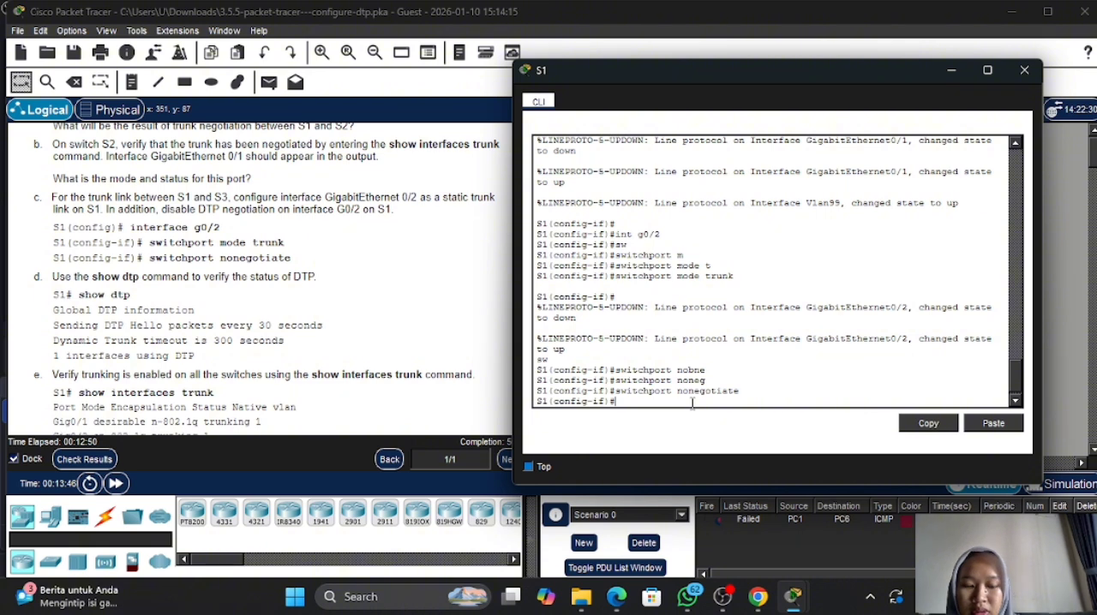
pyautogui.write('end')
pyautogui.press('Return')
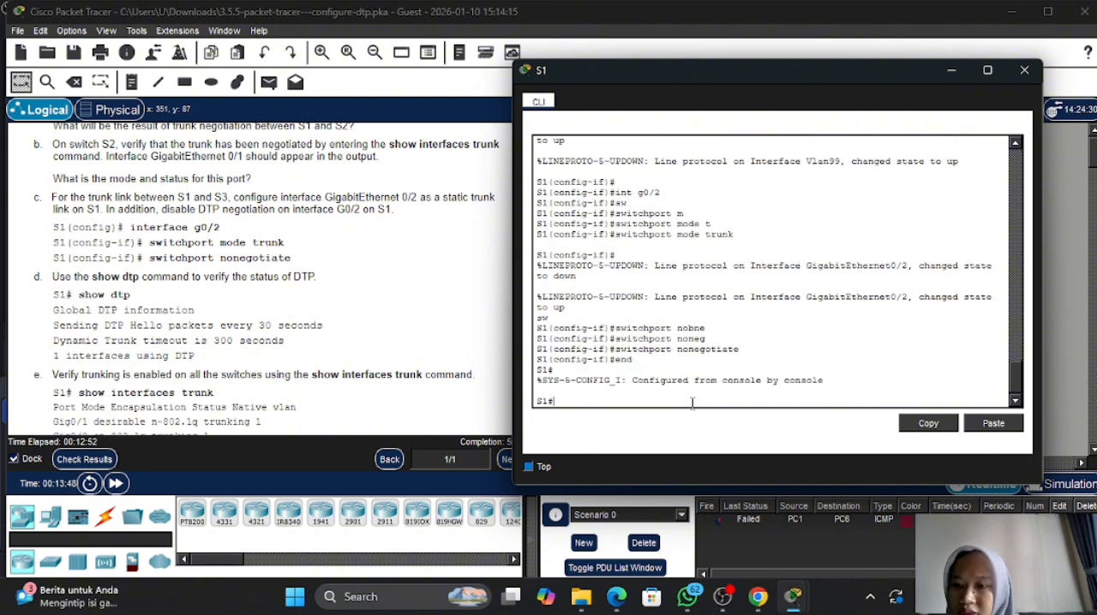
pyautogui.write('show ')
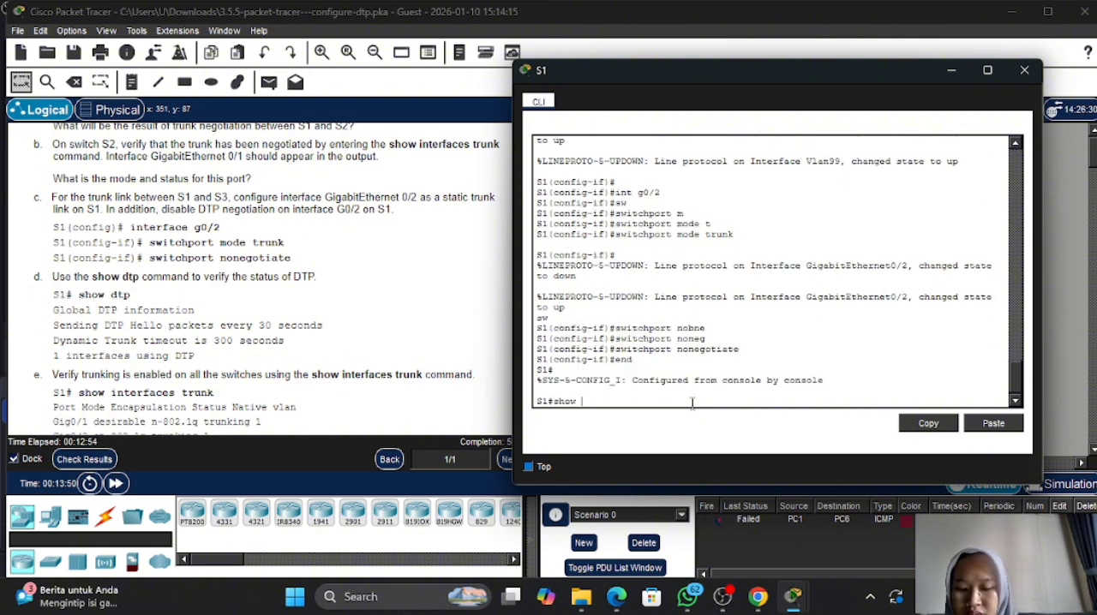
pyautogui.write('dtp')
pyautogui.press('Return')
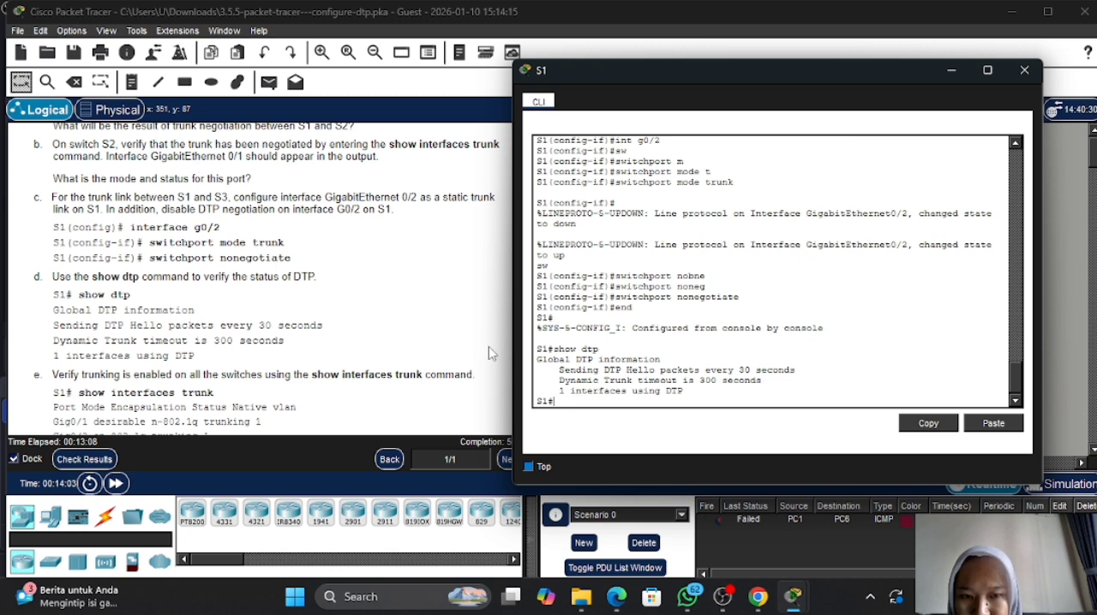
# - Display S1's trunk interfaces with show int trunk
pyautogui.scroll(-1, 350, 296)
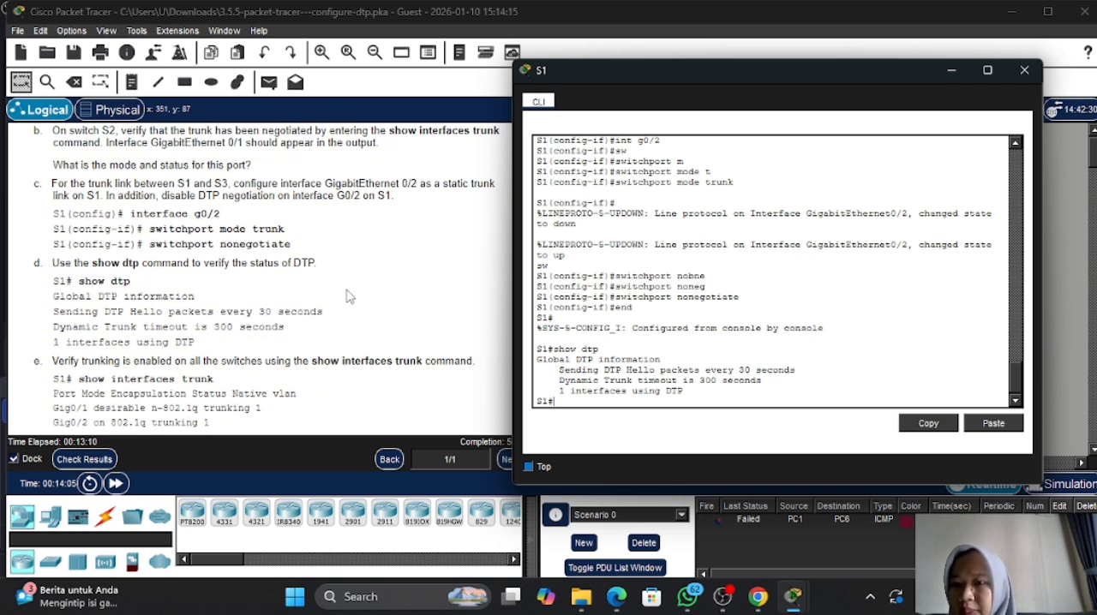
pyautogui.scroll(-4, 349, 296)
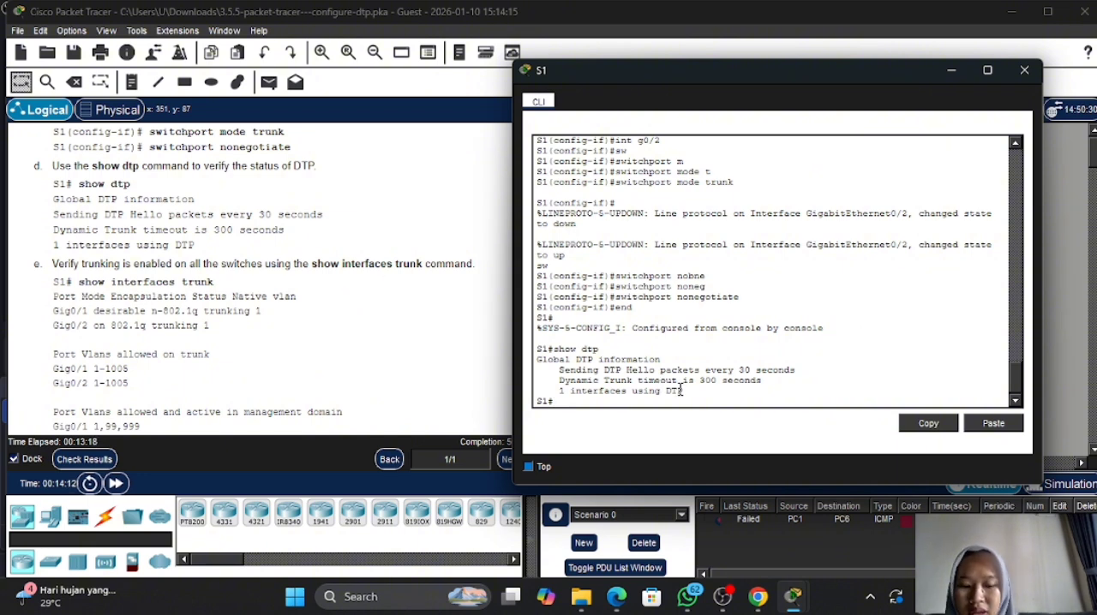
pyautogui.write('show i')
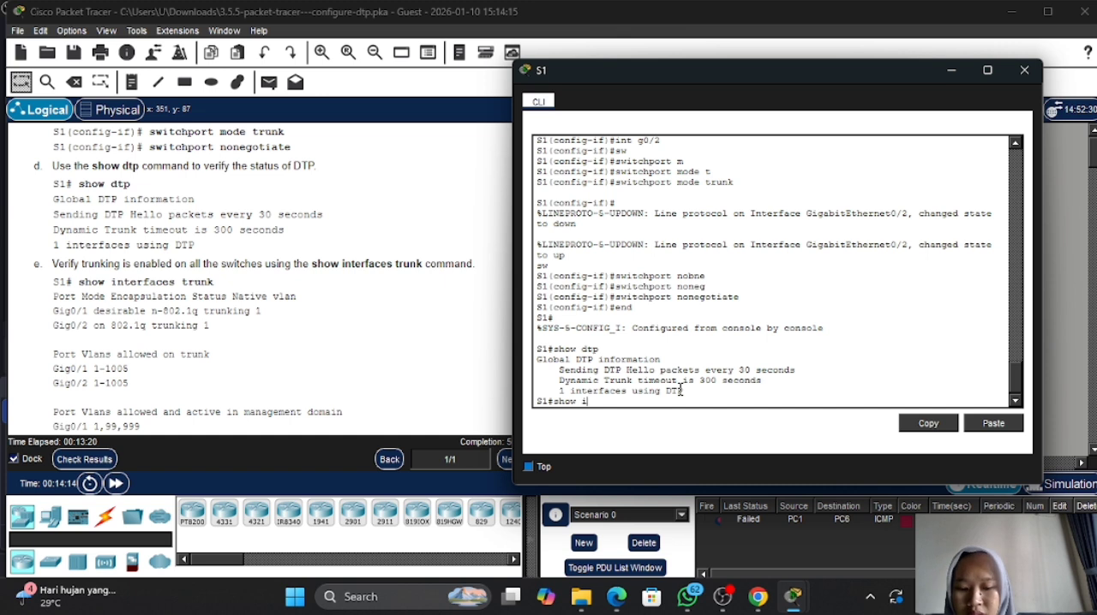
pyautogui.write('nt trubnk')
pyautogui.press('Return')
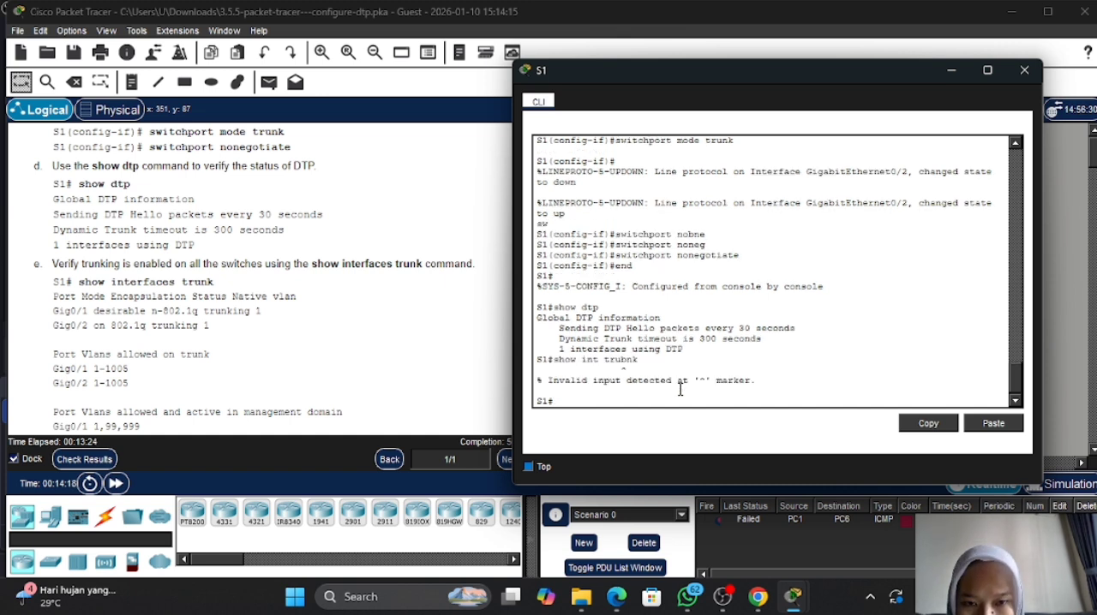
pyautogui.press('Up')
pyautogui.press('Left')
pyautogui.press('Left')
pyautogui.press('Left')
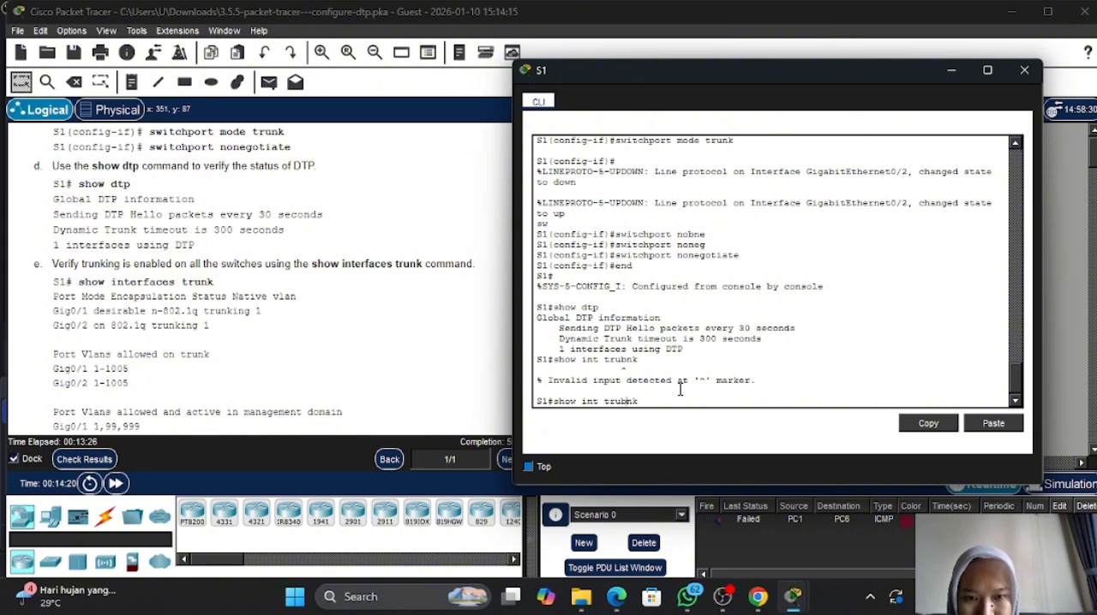
pyautogui.press('Delete')
pyautogui.press('Return')
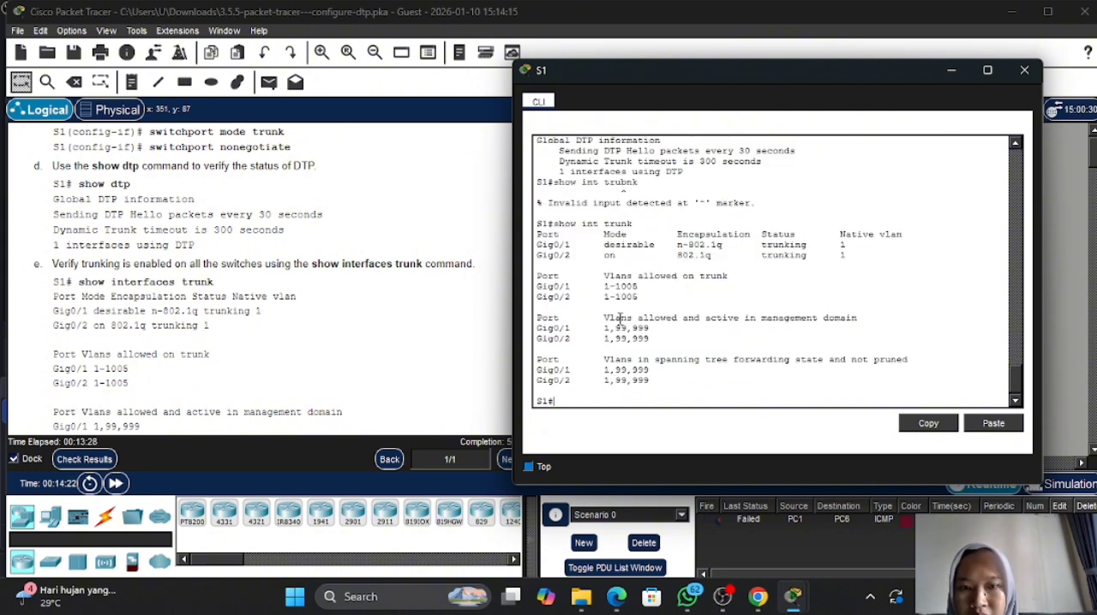
# - Compare the mode, encapsulation and status of S1's Gig0/1 and Gig0/2 with the expected output, and read the native VLAN instructions
pyautogui.scroll(-2, 330, 320)
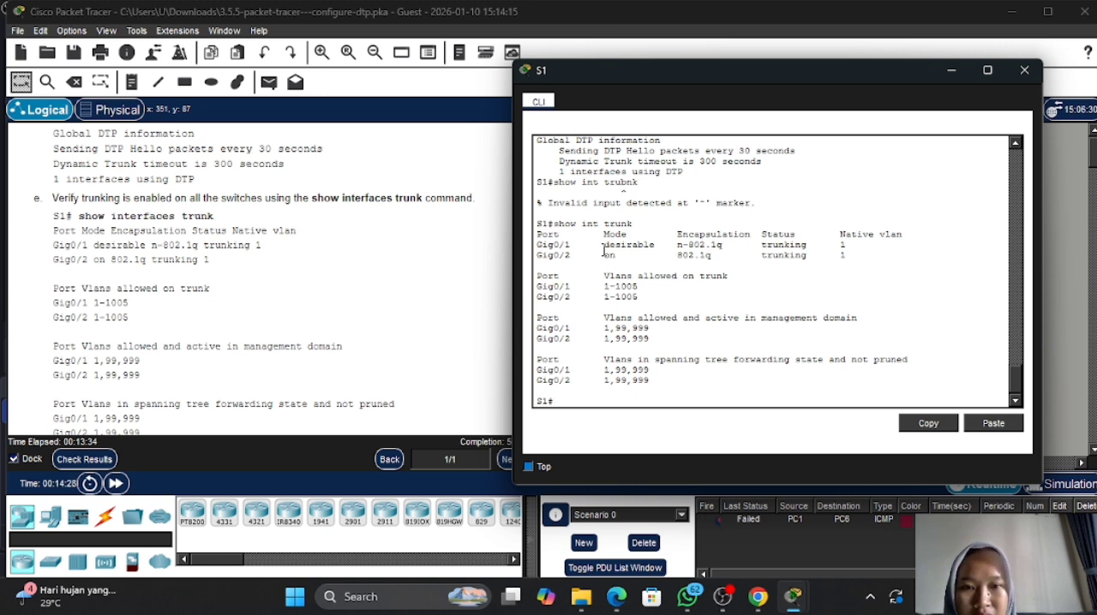
pyautogui.moveTo(604, 246); pyautogui.dragTo(818, 246)
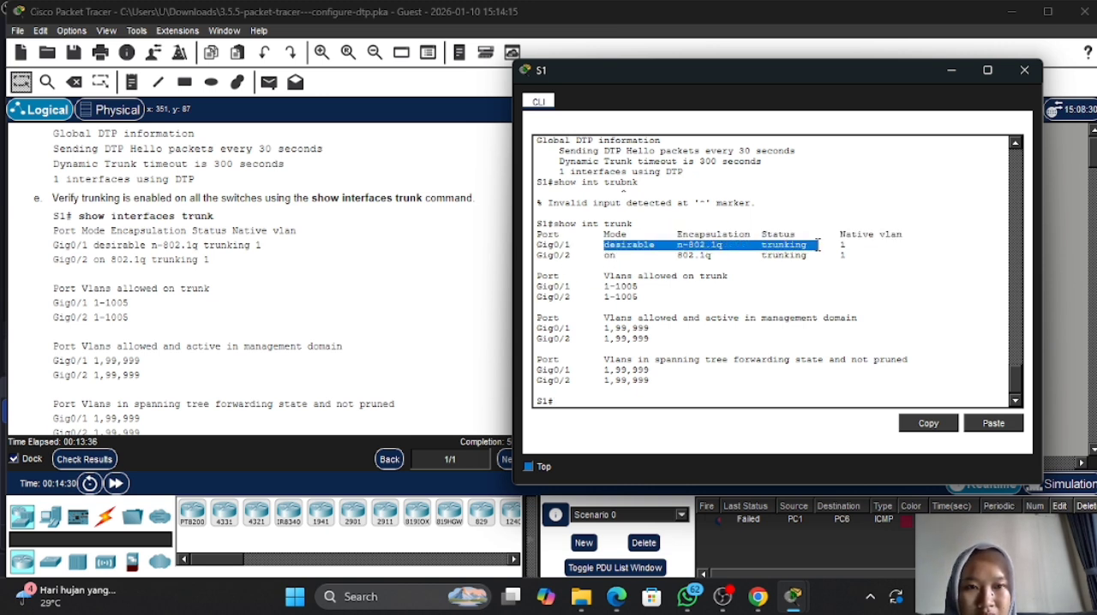
pyautogui.click(818, 246)
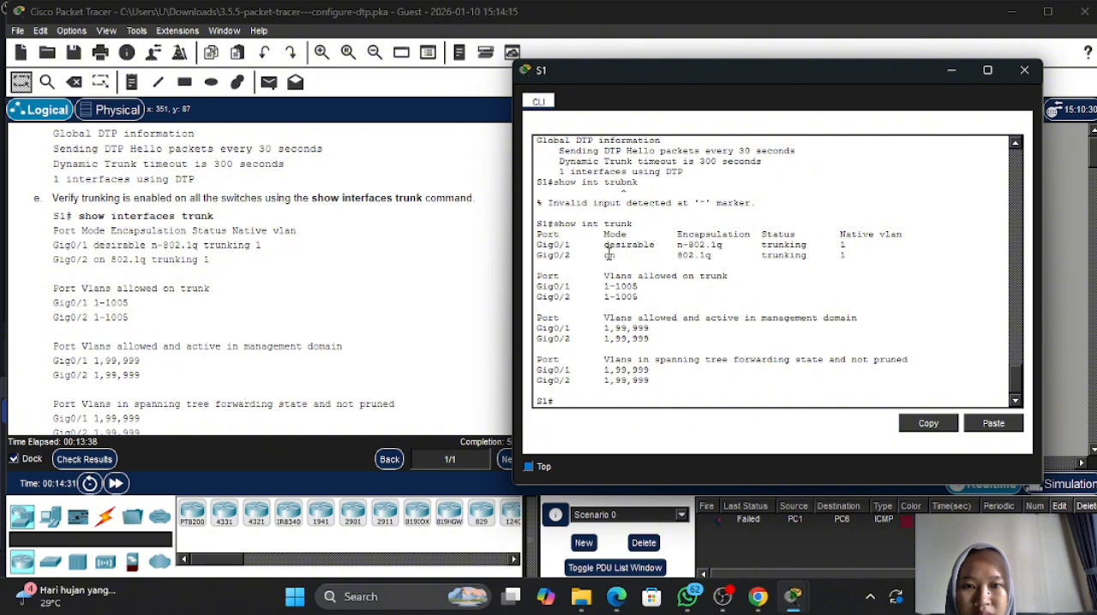
pyautogui.moveTo(607, 255); pyautogui.dragTo(851, 262)
pyautogui.click(850, 261)
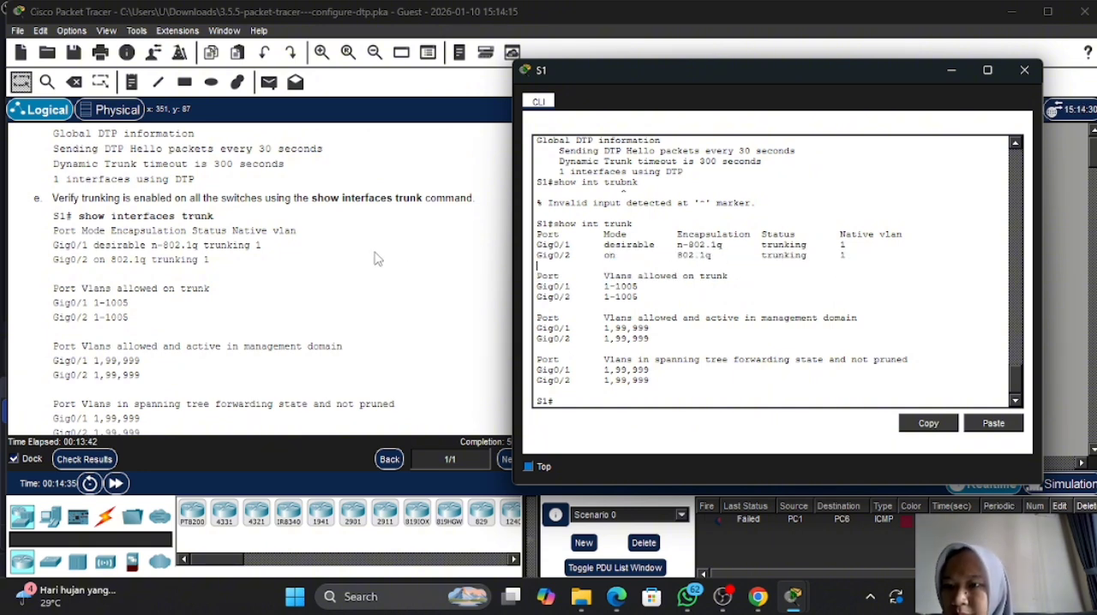
pyautogui.scroll(-3, 377, 259)
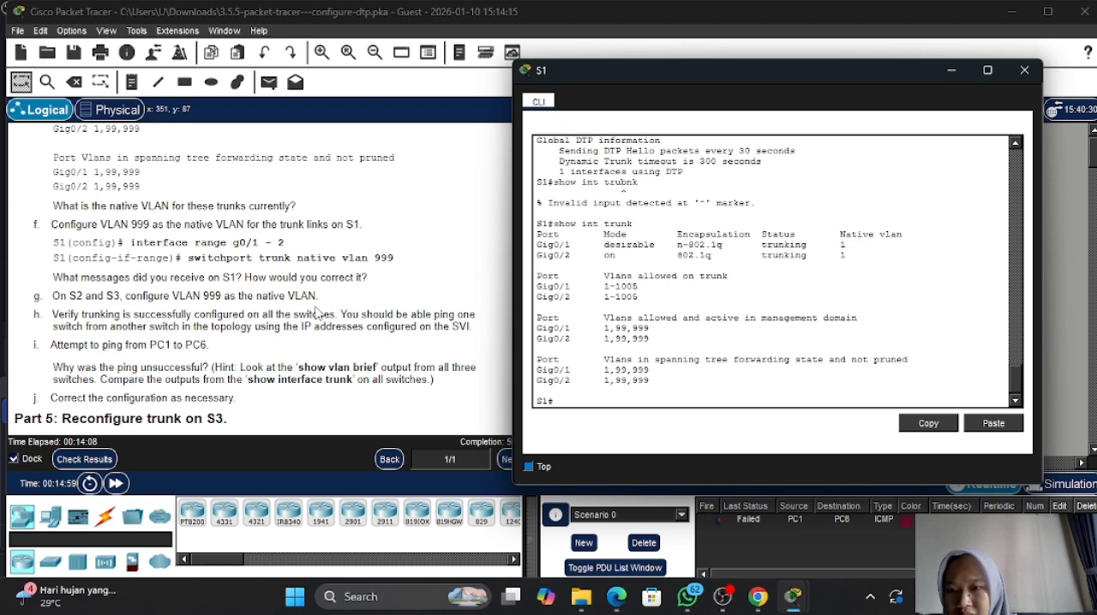
# - Review the native VLAN instructions for S1 and enter global configuration mode on S1 with conf t
pyautogui.scroll(-1, 317, 314)
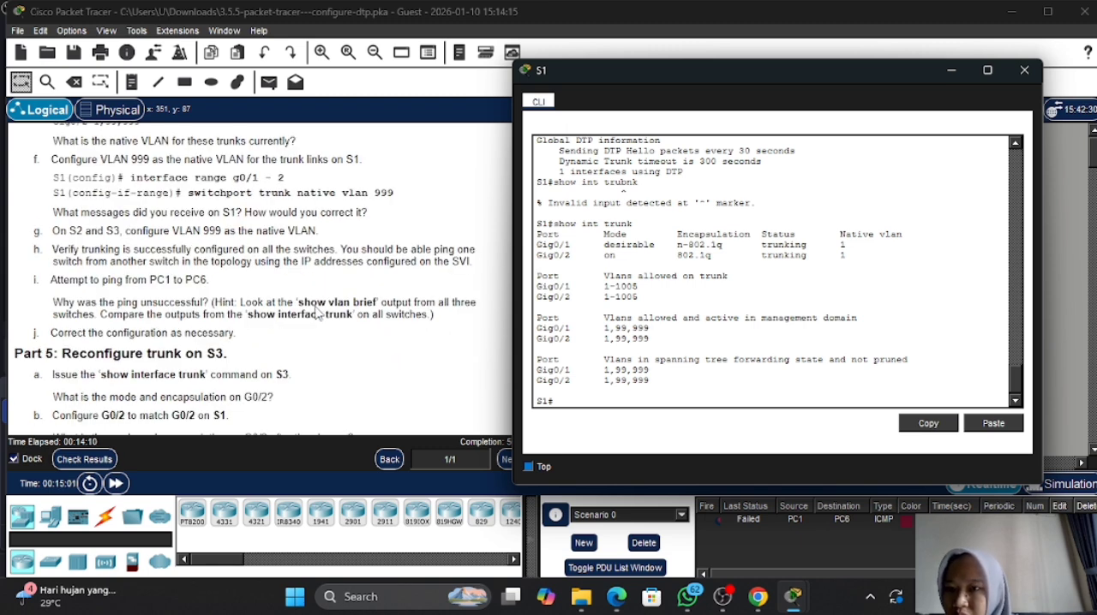
pyautogui.scroll(2, 318, 314)
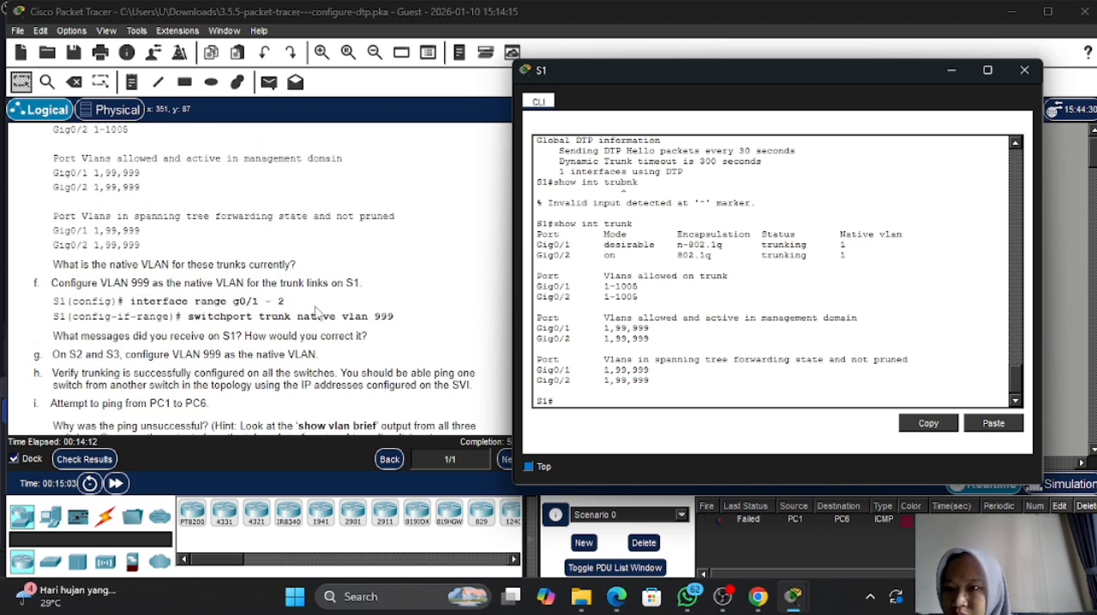
pyautogui.scroll(2, 317, 314)
pyautogui.scroll(-2, 318, 314)
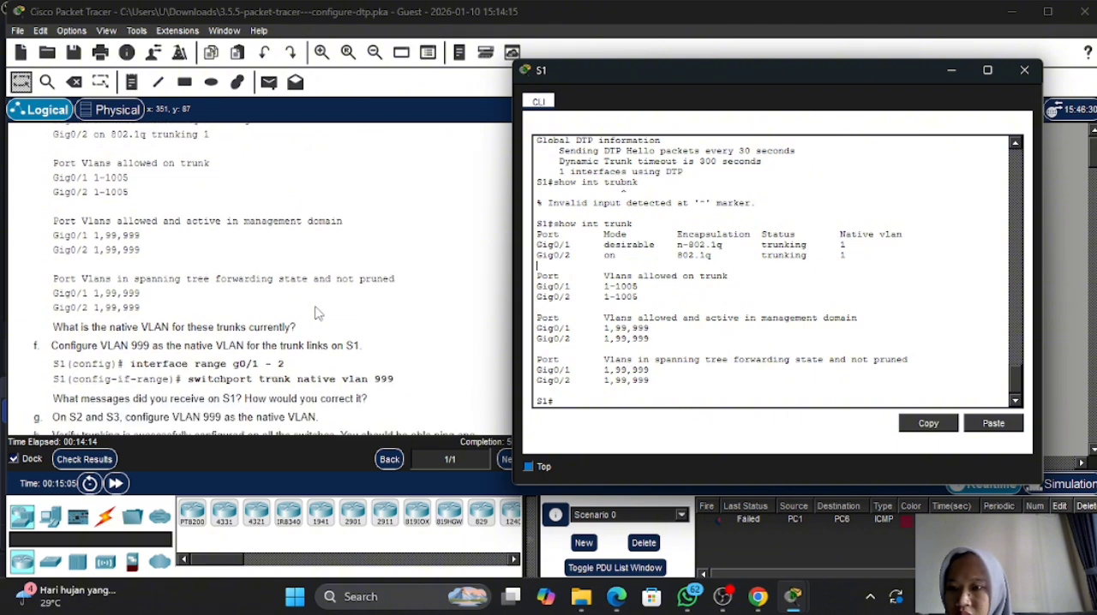
pyautogui.scroll(-3, 137, 290)
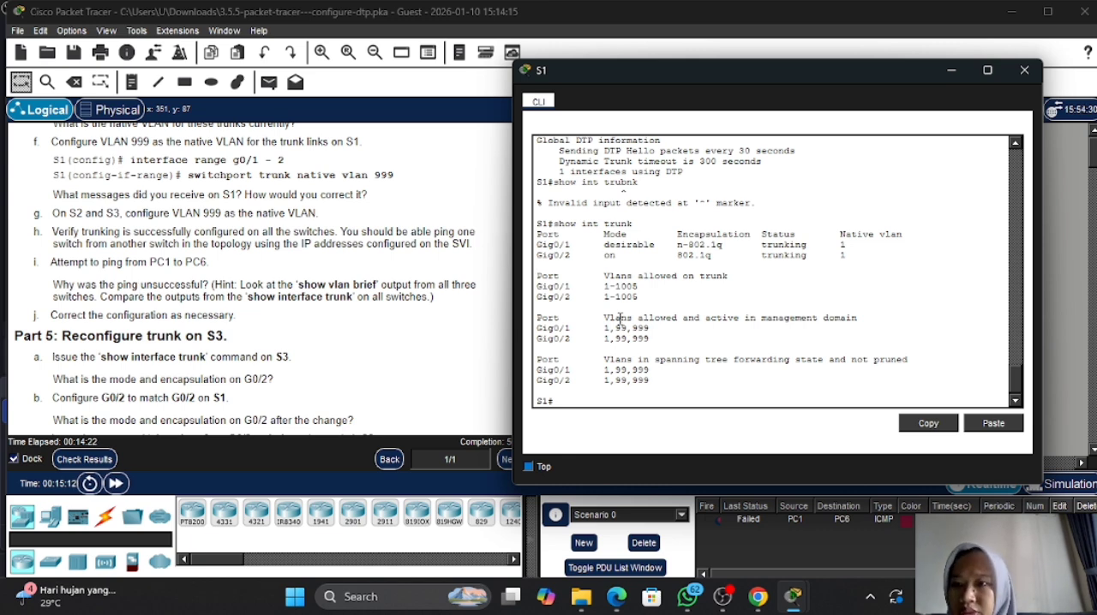
pyautogui.write('conf')
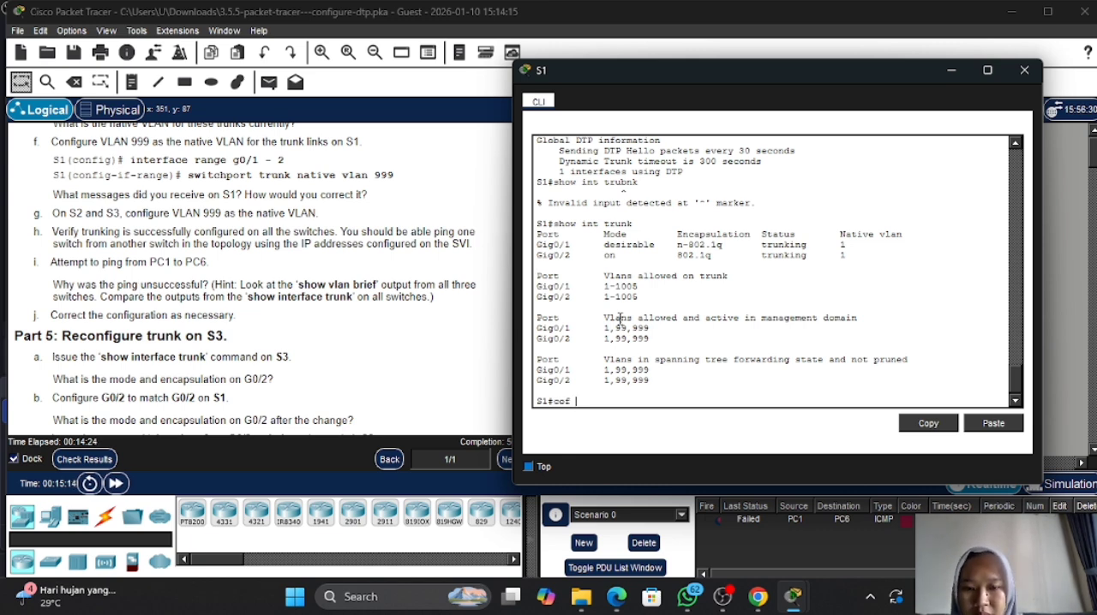
pyautogui.write('f')
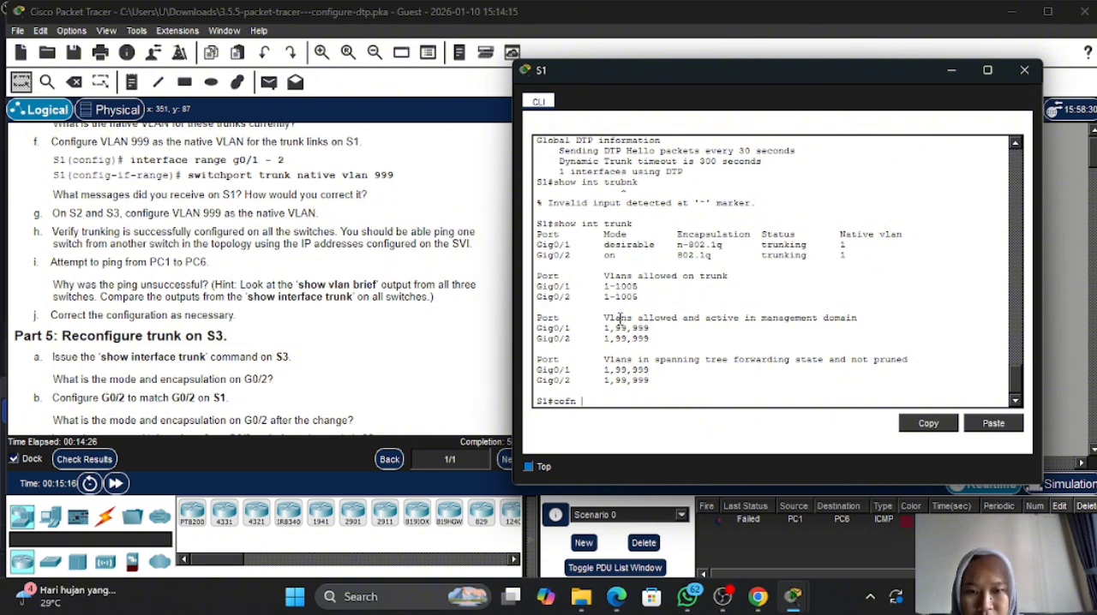
pyautogui.press('BackSpace')
pyautogui.write('nf t')
pyautogui.press('Return')
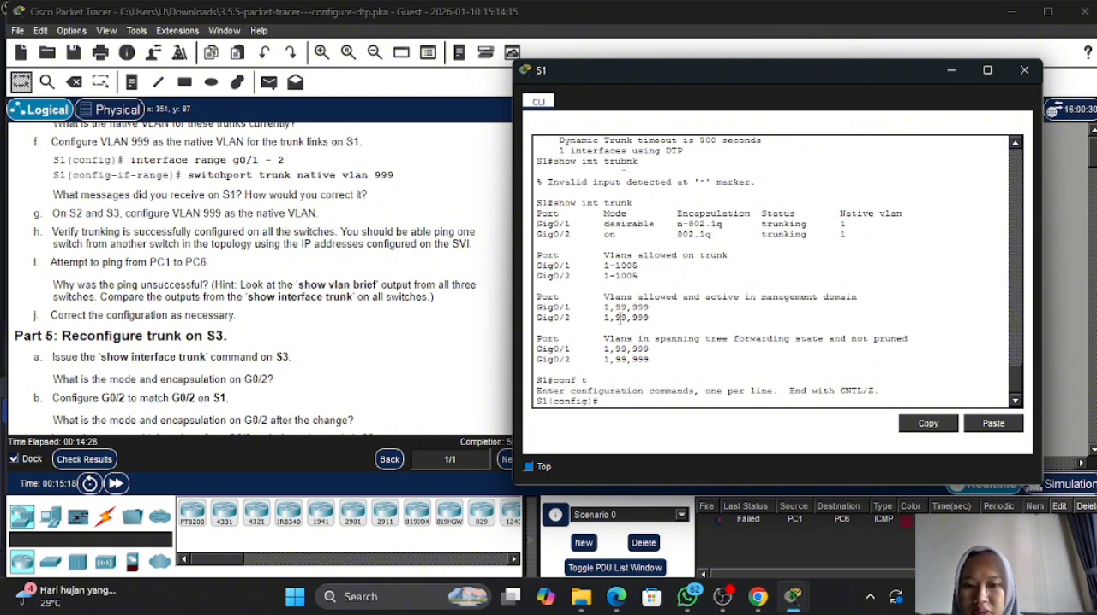
# - Enter interface range configuration for S1's trunk ports with int range g0/1-2
pyautogui.write('int ')
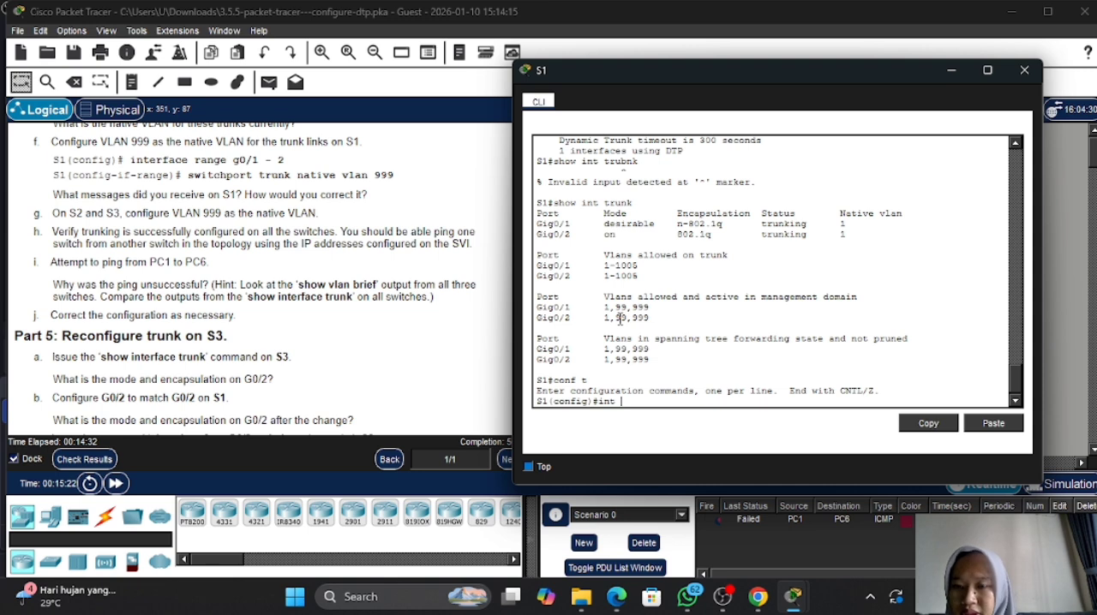
pyautogui.write('rang')
pyautogui.press('Tab')
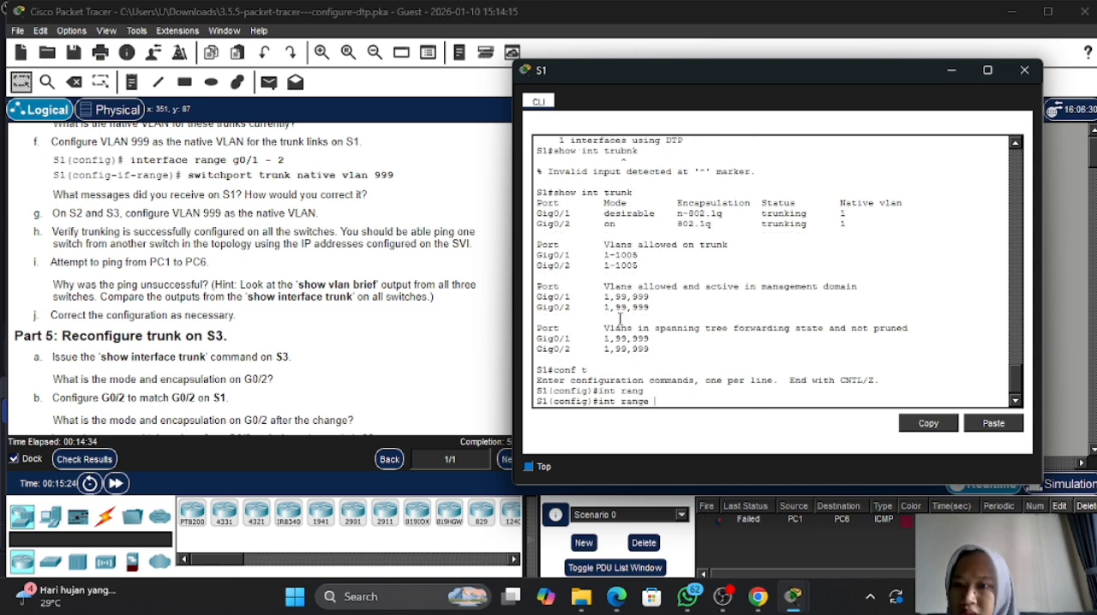
pyautogui.write('g0')
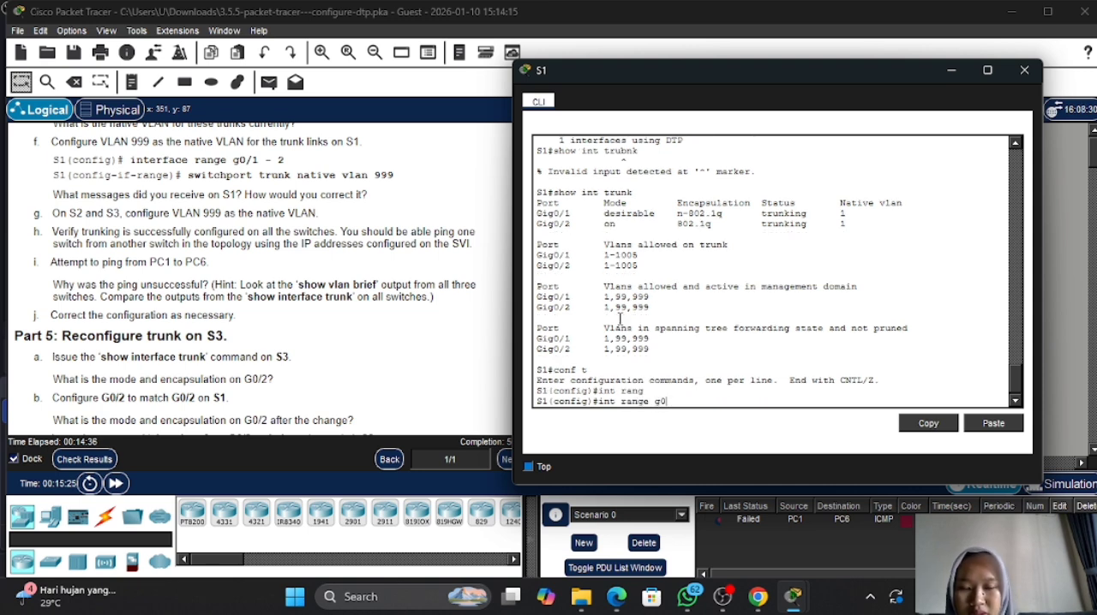
pyautogui.write('/')
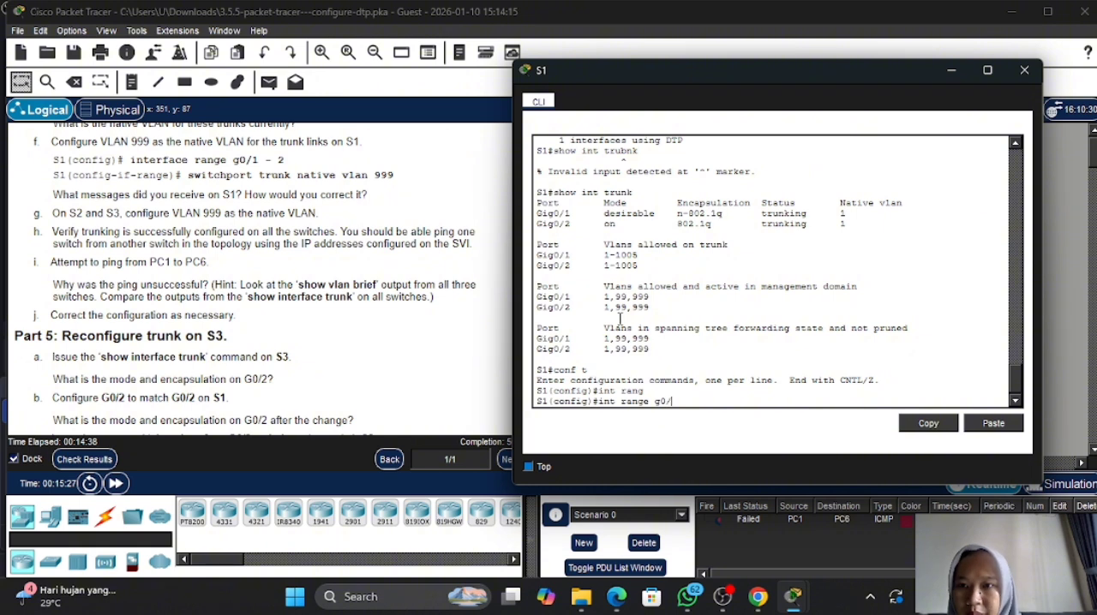
pyautogui.write('1')
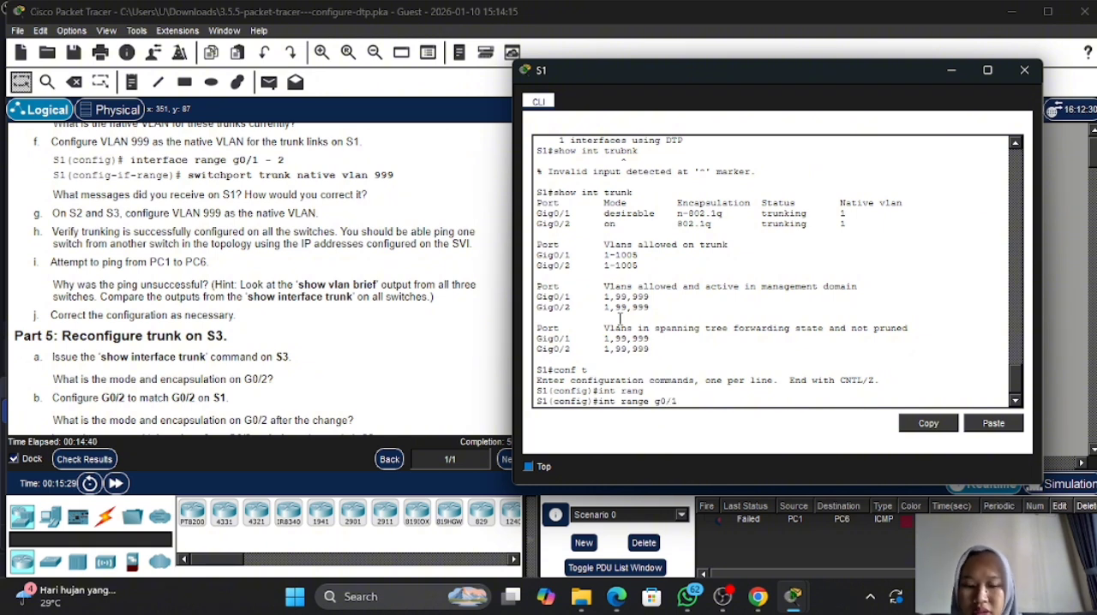
pyautogui.write('-2')
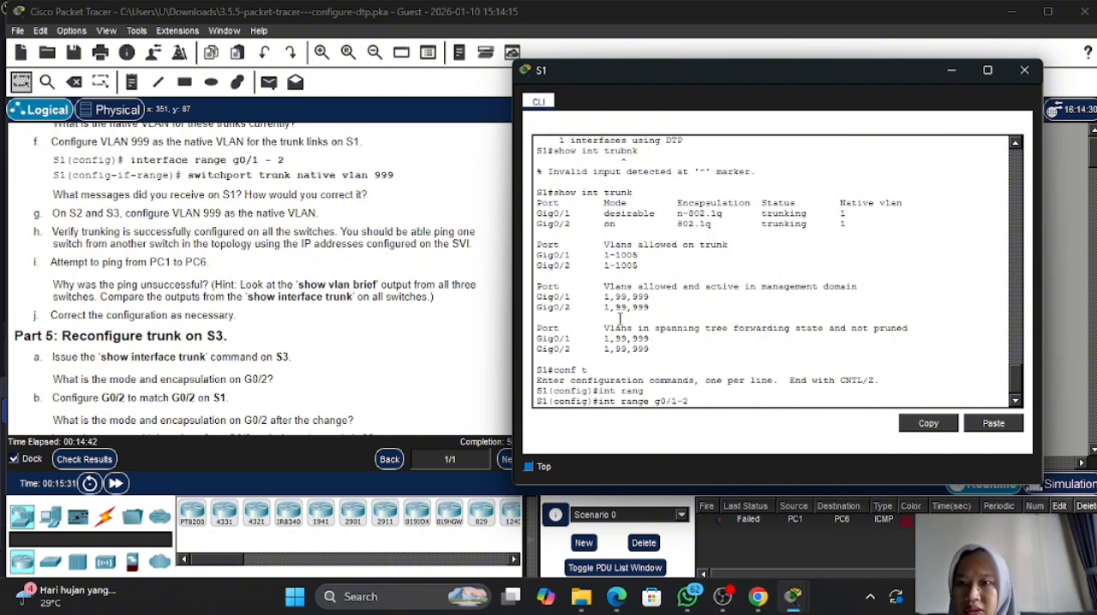
pyautogui.press('Return')
# - Set VLAN 999 as the native VLAN on the selected trunk ports with switchport trunk native vlan 999, and move the S1 console off the instructions
pyautogui.write('sw')
pyautogui.press('Tab')
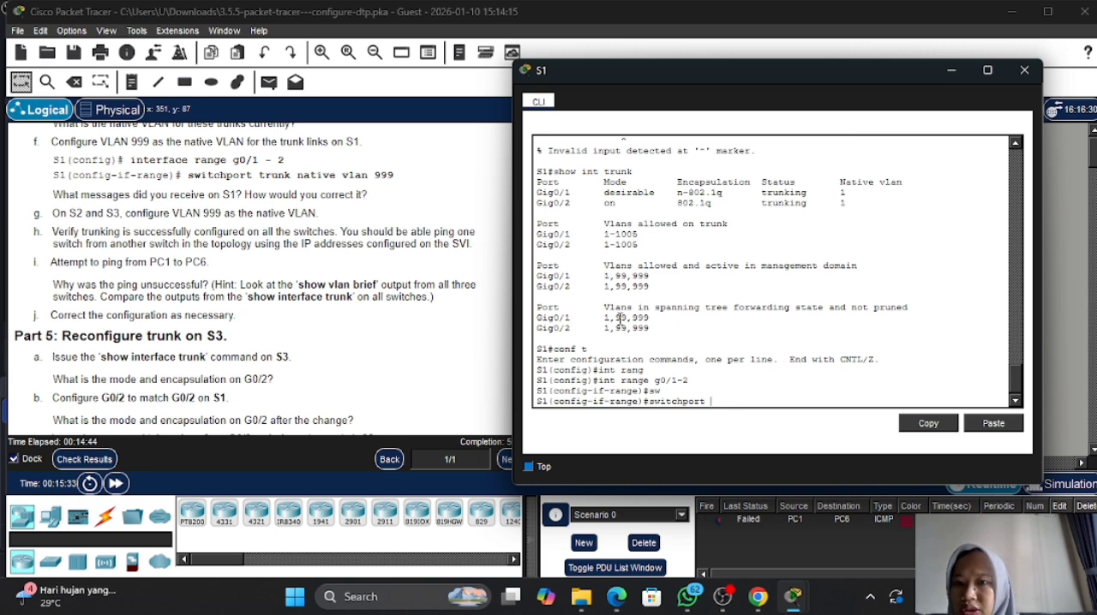
pyautogui.write('t')
pyautogui.press('Tab')
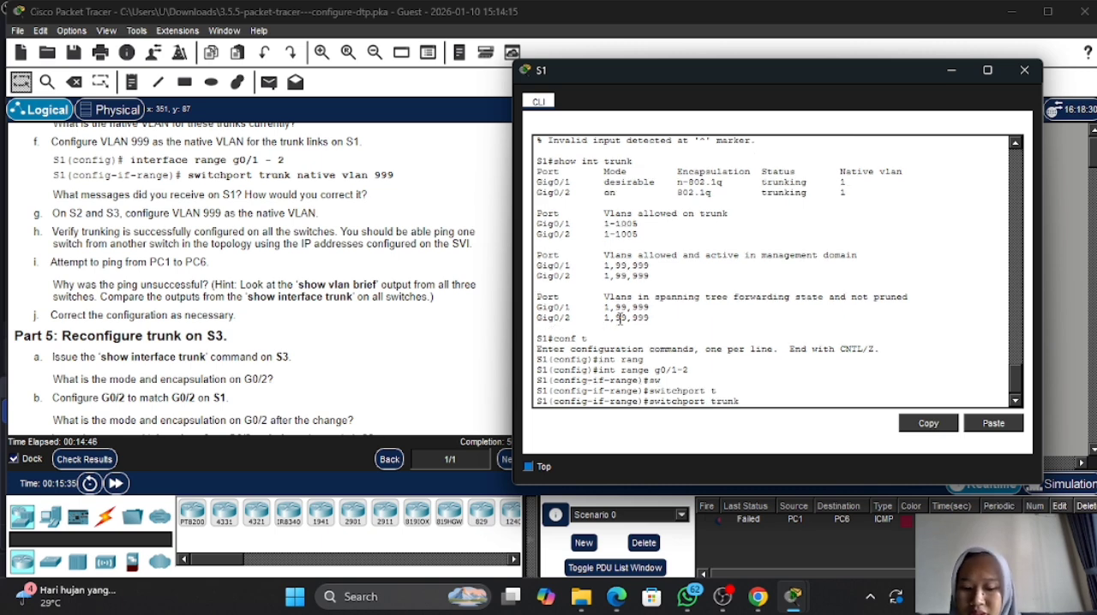
pyautogui.write('n')
pyautogui.press('Tab')
pyautogui.write('v')
pyautogui.press('Tab')
pyautogui.write('999')
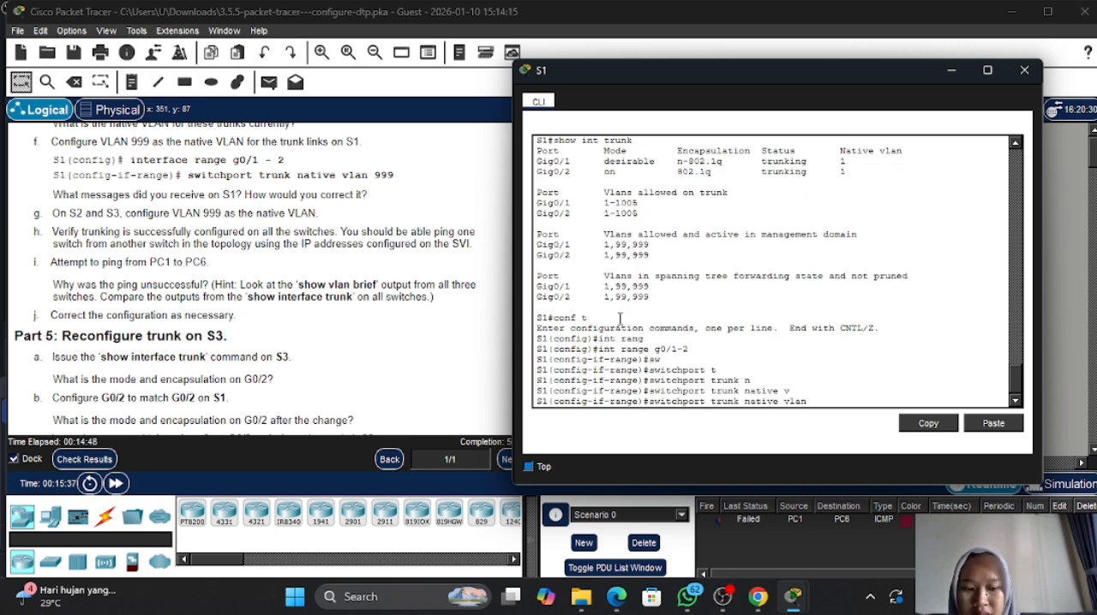
pyautogui.press('Return')
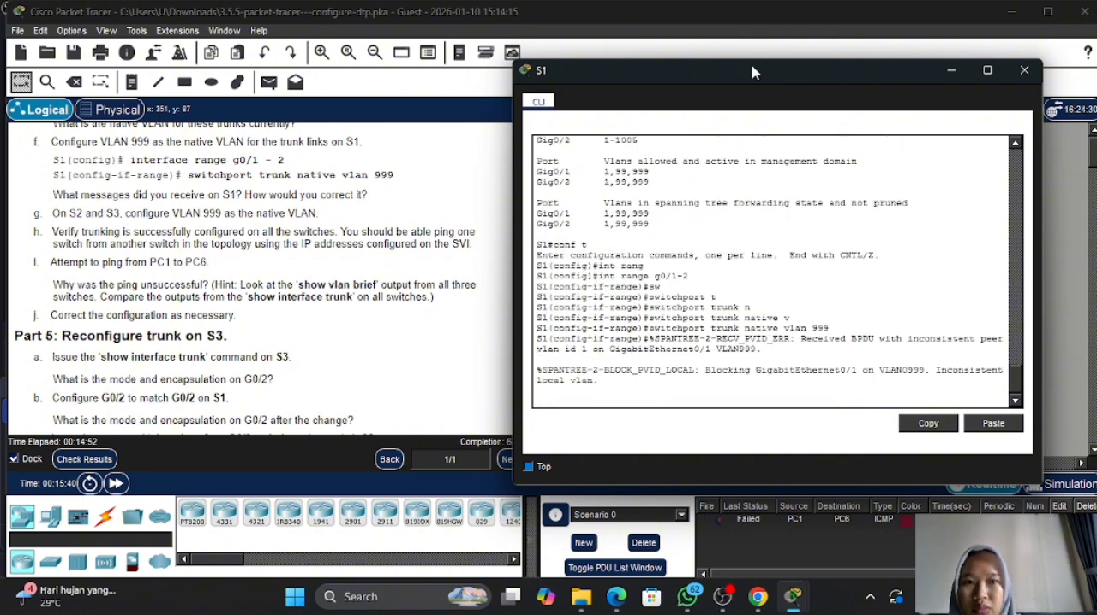
pyautogui.moveTo(754, 72); pyautogui.dragTo(790, 76)
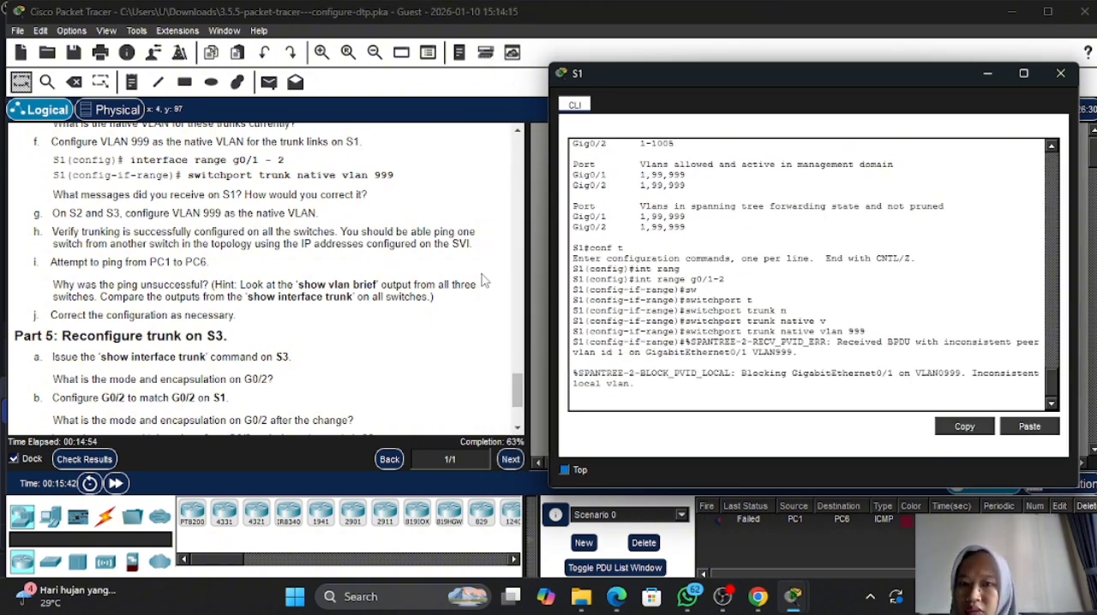
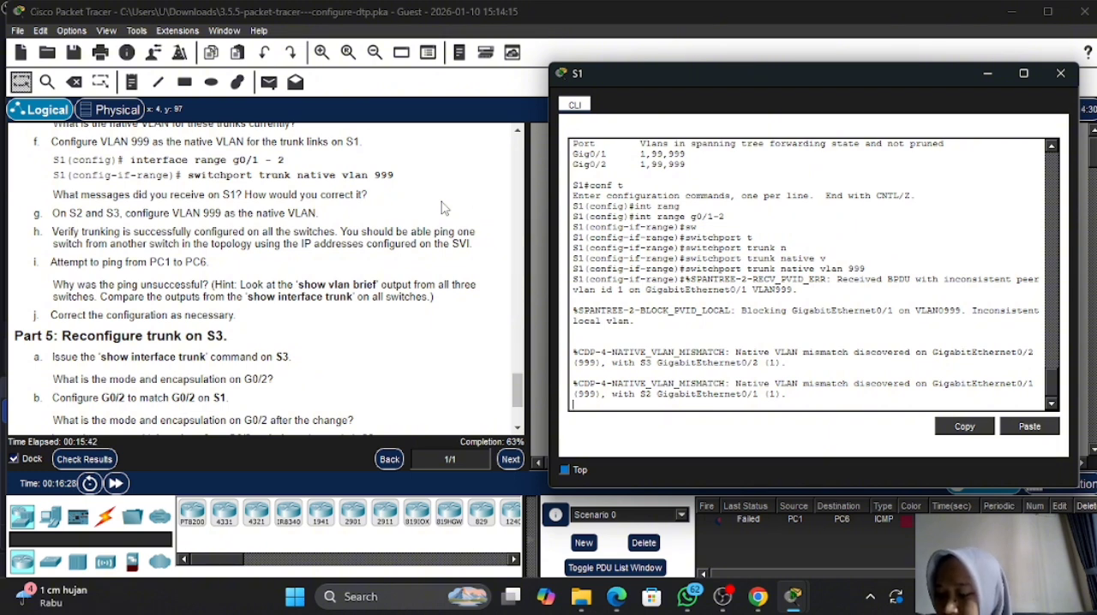
# - Move from the S1 console to the S2 console and enter global configuration mode on S2 with conf t
pyautogui.scroll(-1, 208, 262)
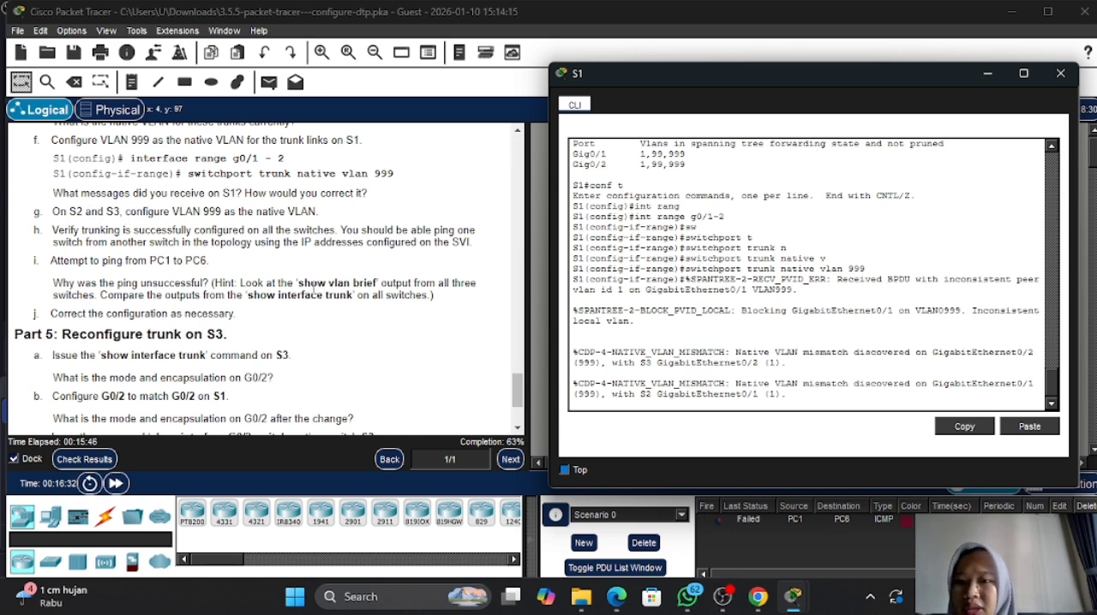
pyautogui.click(996, 77)
pyautogui.click(731, 278)
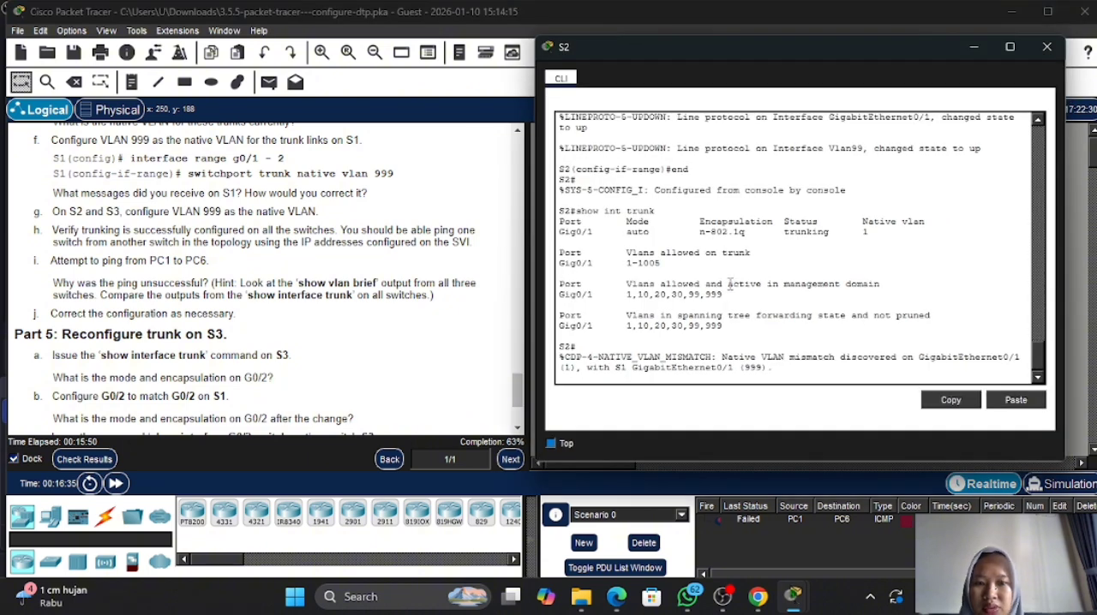
pyautogui.press('Return')
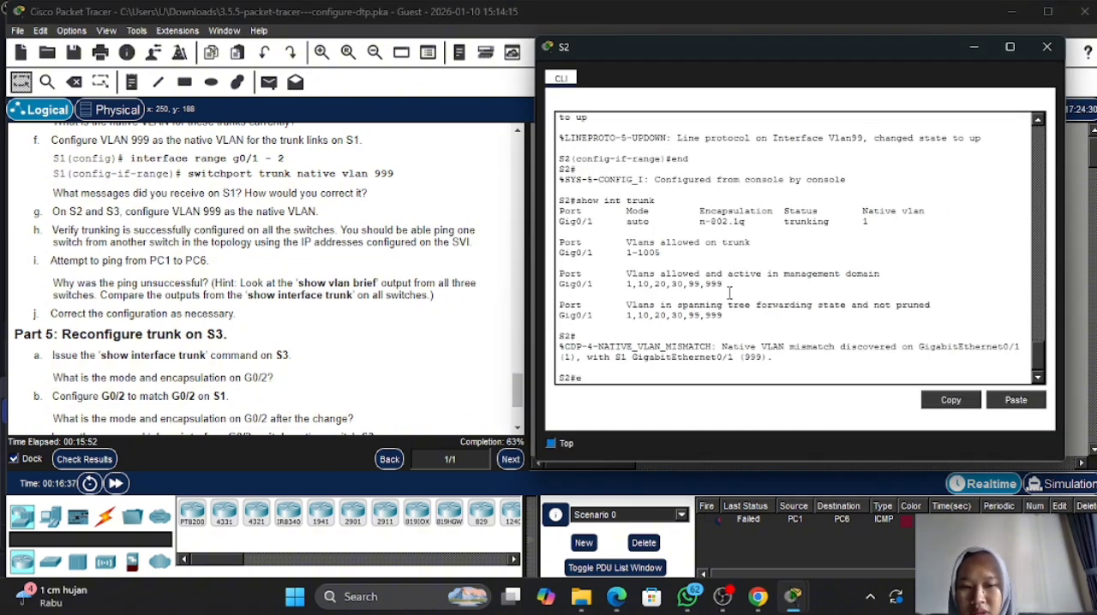
pyautogui.write('conf t')
pyautogui.press('Return')
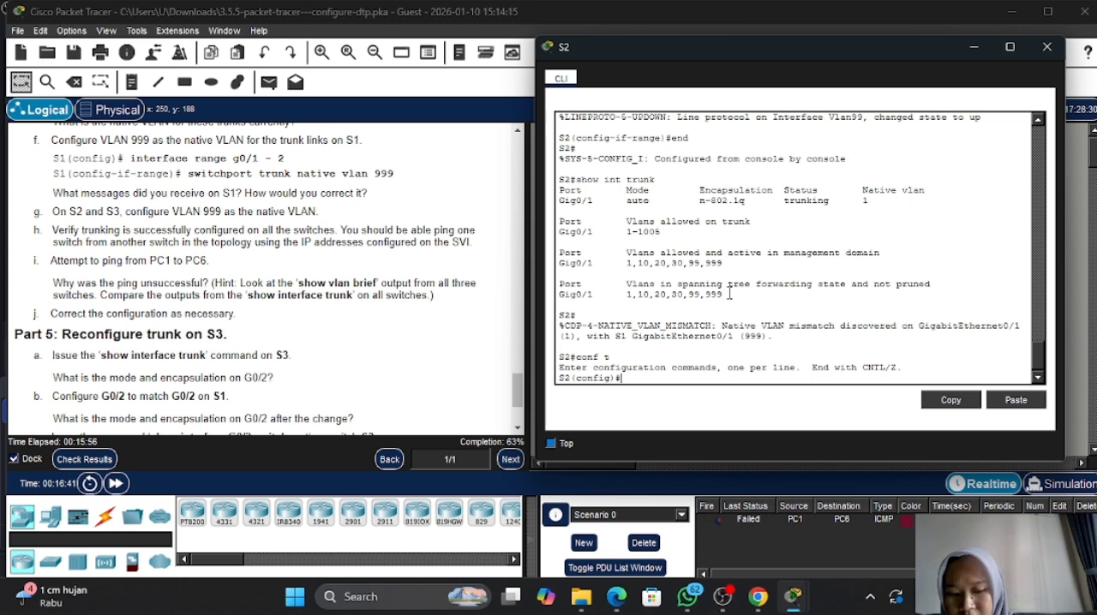
# - Enter interface g0/2 on S2 with int g0/2 and set it to trunking with switchport mode trunk
pyautogui.write('int g')
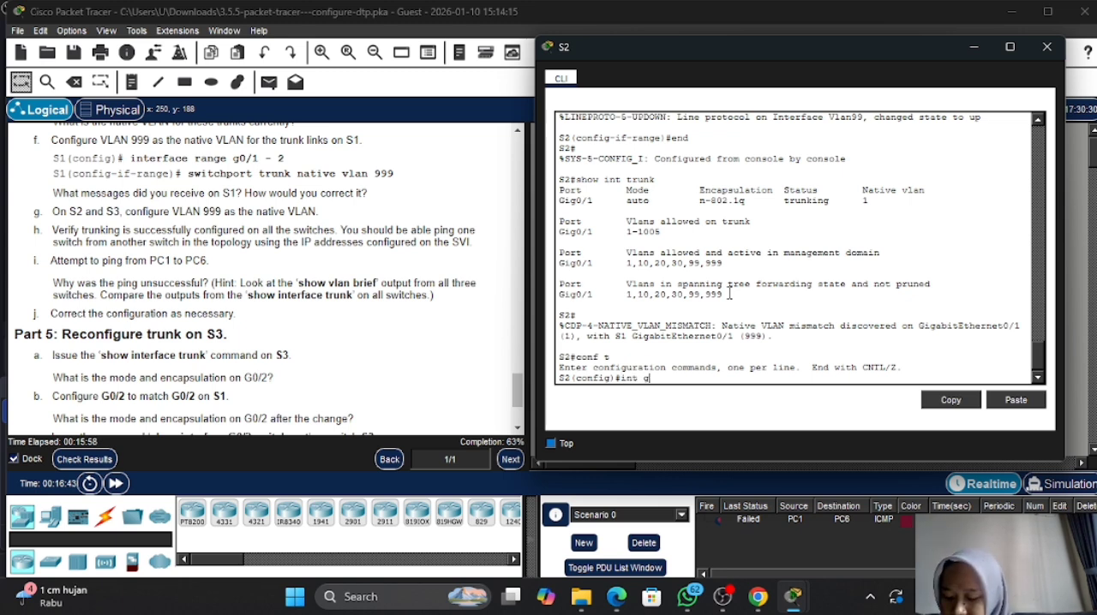
pyautogui.write('0/2')
pyautogui.press('Return')
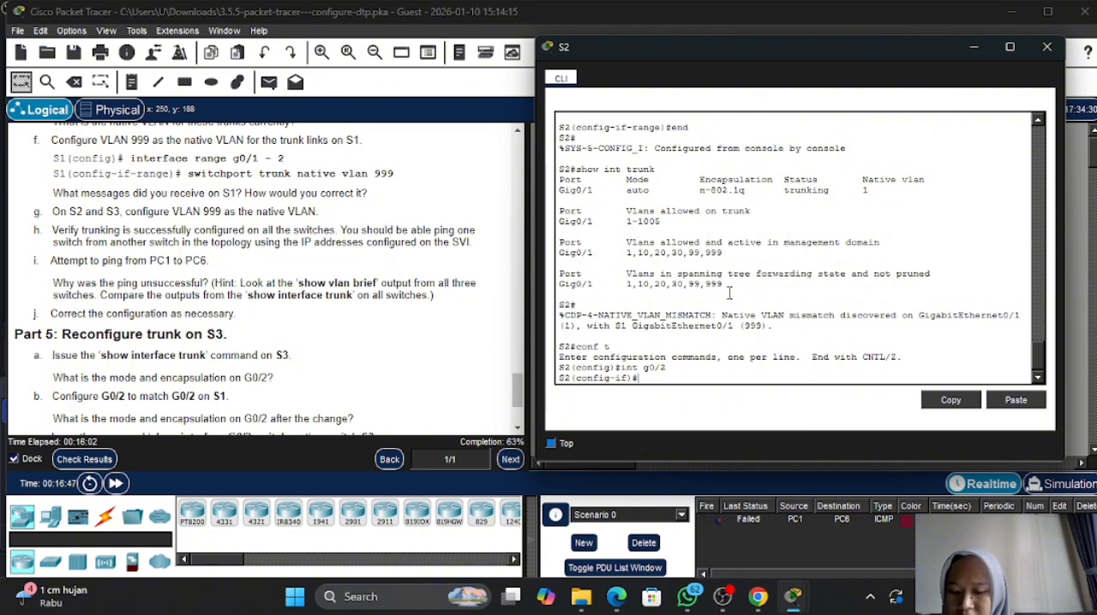
pyautogui.write('sw')
pyautogui.press('Tab')
pyautogui.write('m')
pyautogui.press('Tab')
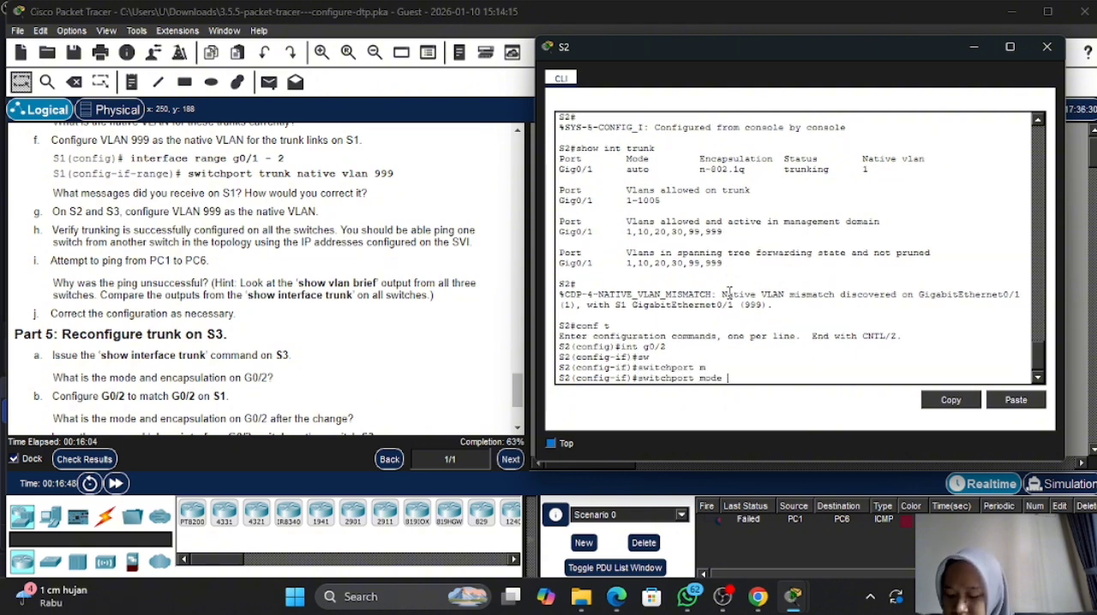
pyautogui.write('t')
pyautogui.press('Tab')
pyautogui.press('Return')
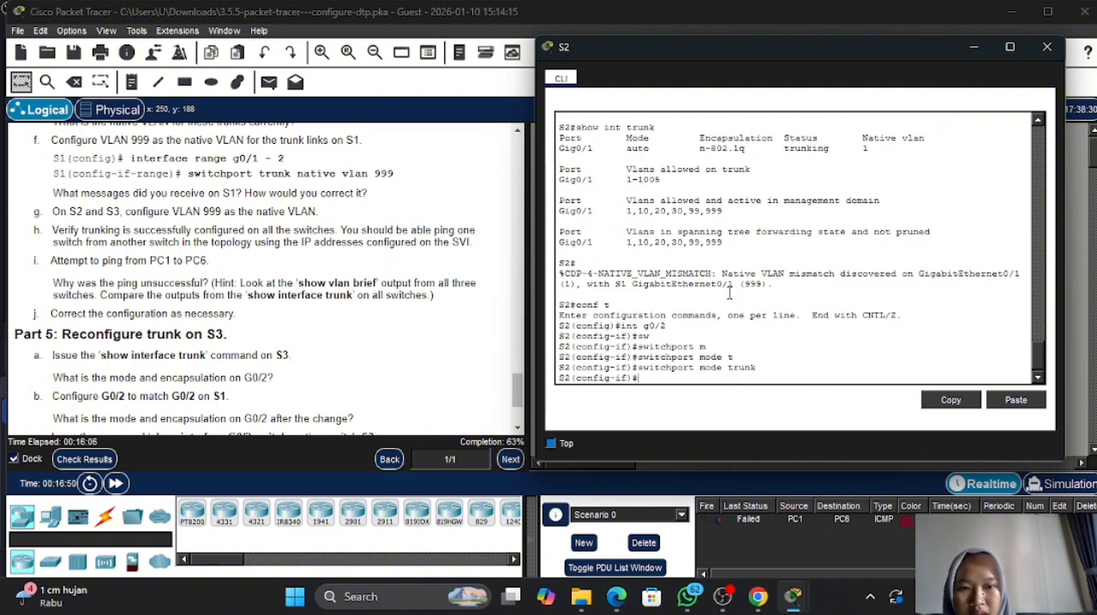
# - Set VLAN 999 as the native VLAN on S2's g0/2 with switchport trunk native vlan 999
pyautogui.write('sw')
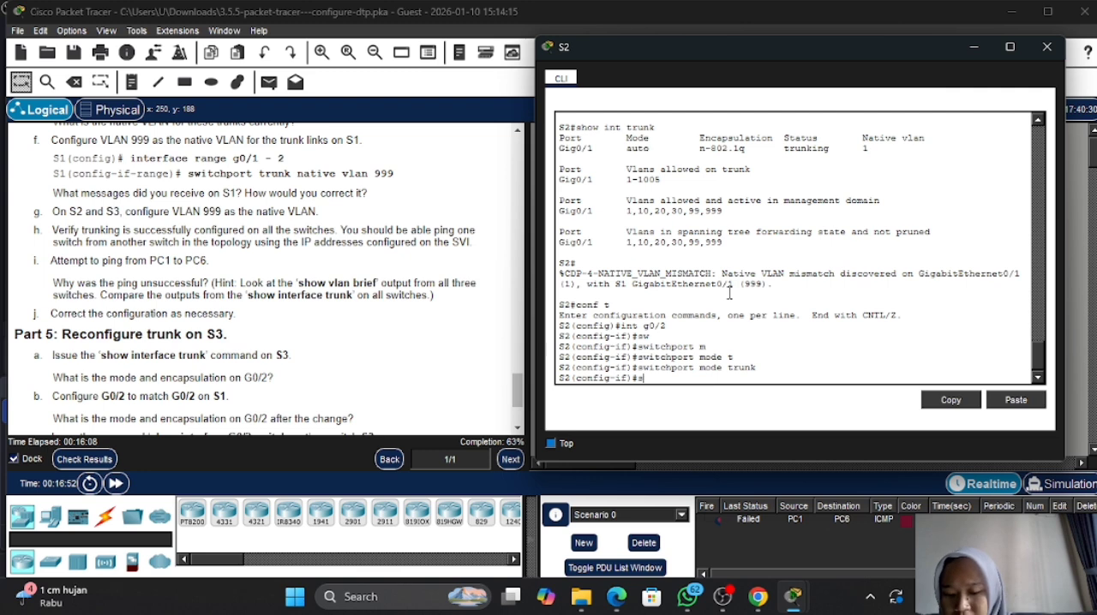
pyautogui.press('Tab')
pyautogui.write('t')
pyautogui.press('Tab')
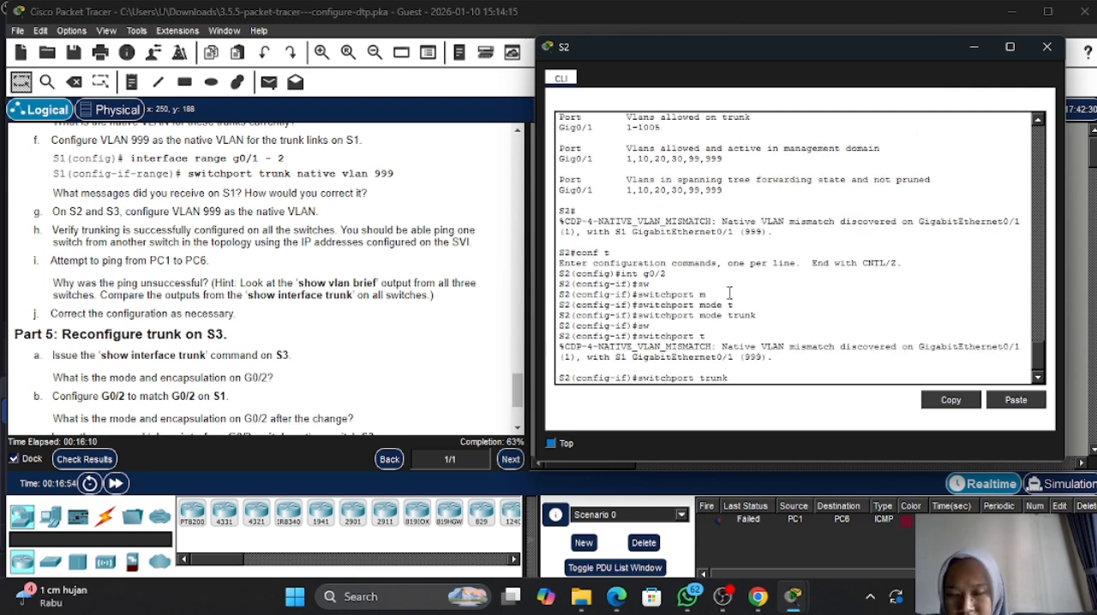
pyautogui.write('n')
pyautogui.press('Tab')
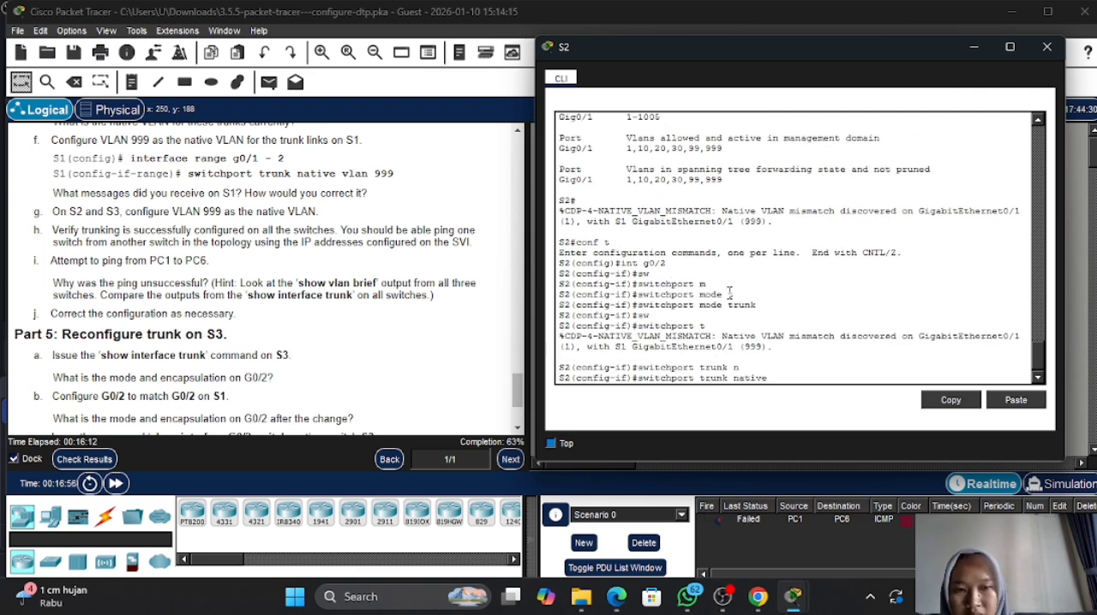
pyautogui.write('v')
pyautogui.press('Tab')
pyautogui.write('999')
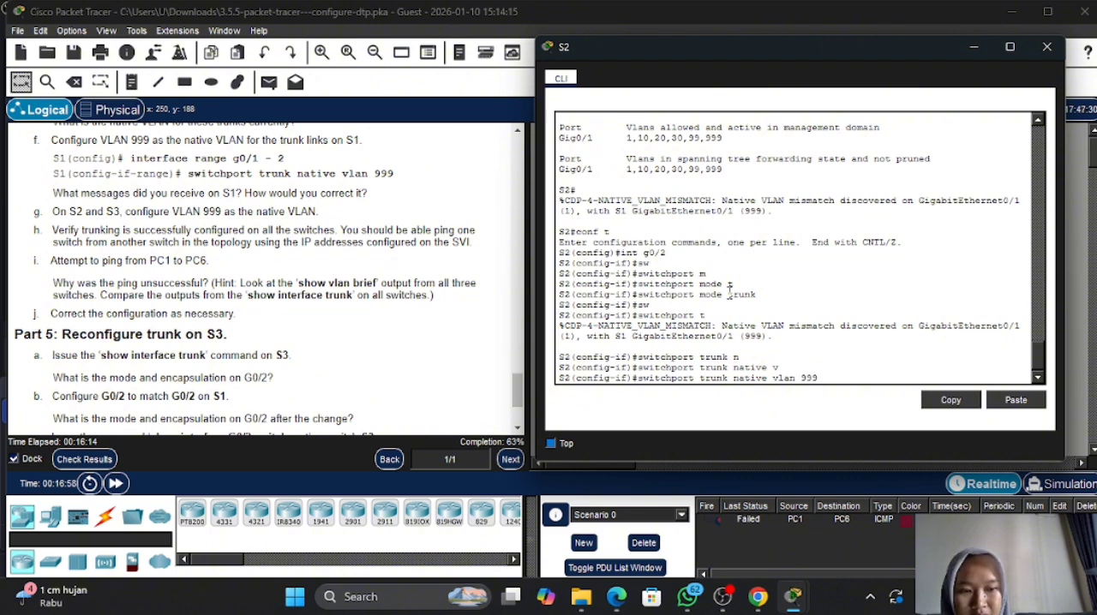
pyautogui.press('Return')
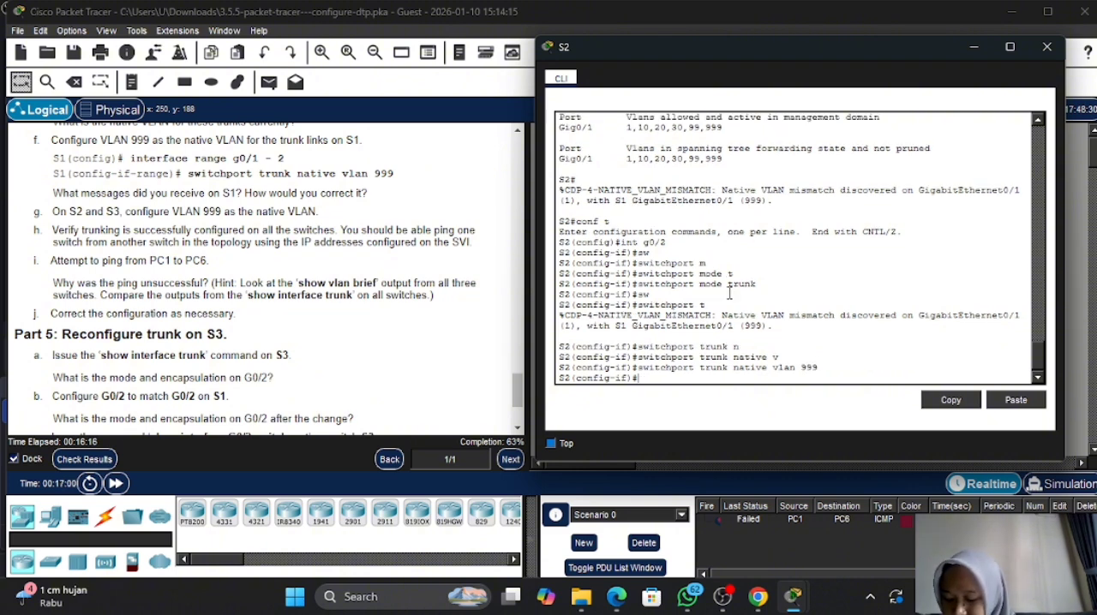
# - Move from the S2 console to the S3 console and leave S3's interface range configuration with exit
pyautogui.click(974, 47)
pyautogui.click(913, 275)
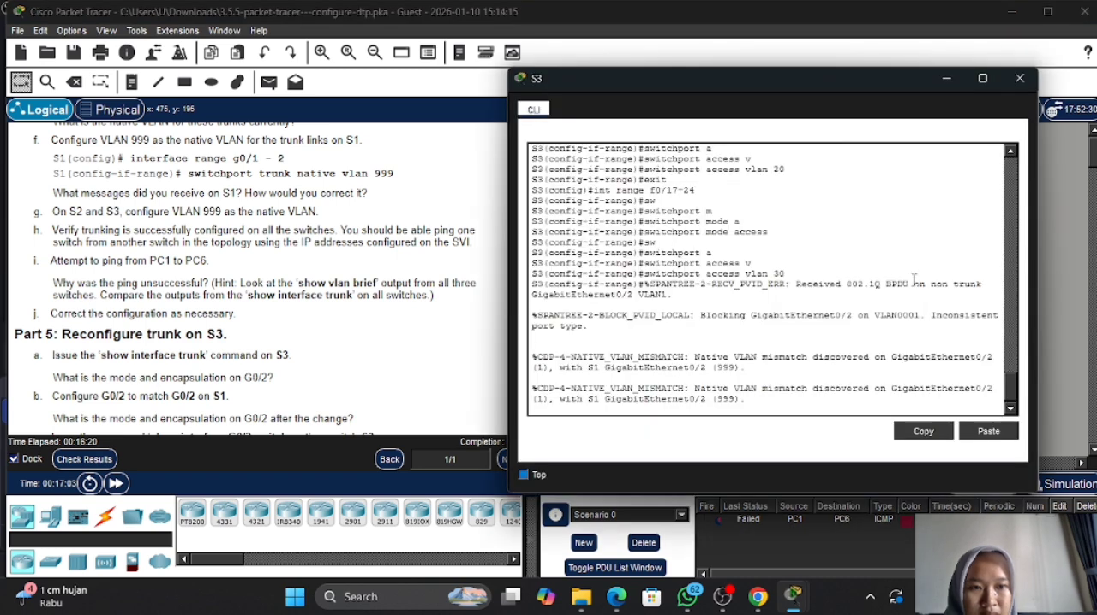
pyautogui.press('Return')
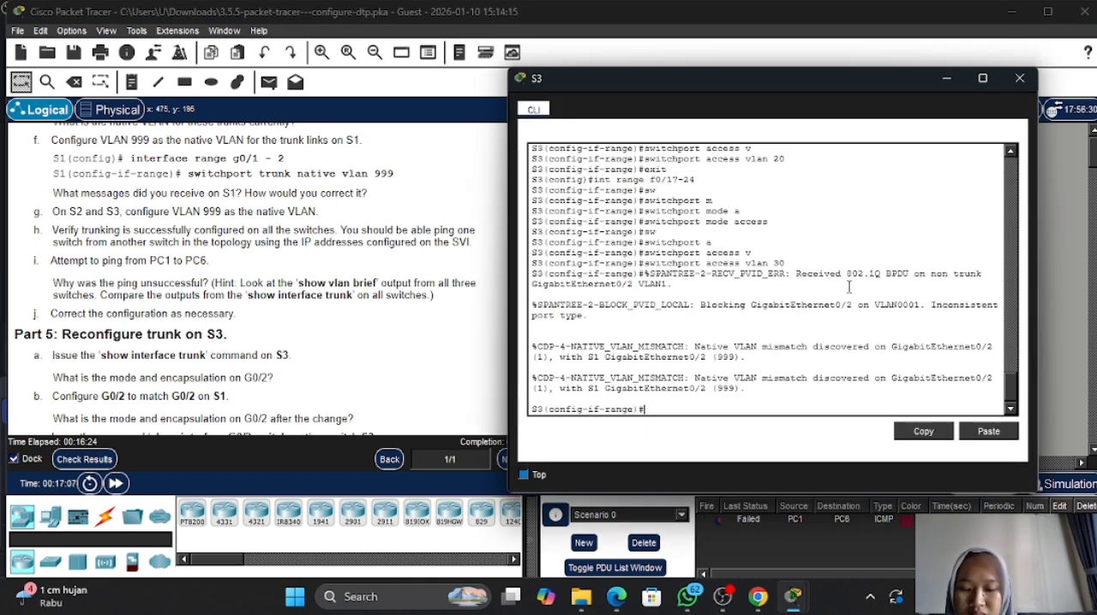
pyautogui.write('exist')
pyautogui.press('BackSpace')
pyautogui.press('BackSpace')
pyautogui.press('BackSpace')
pyautogui.press('BackSpace')
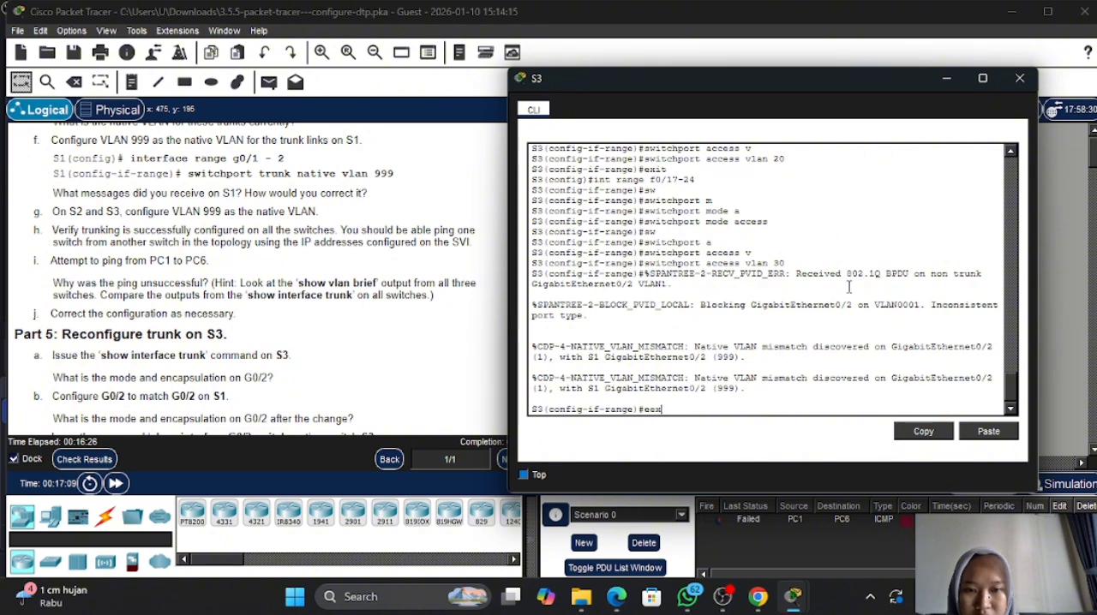
pyautogui.write('xit')
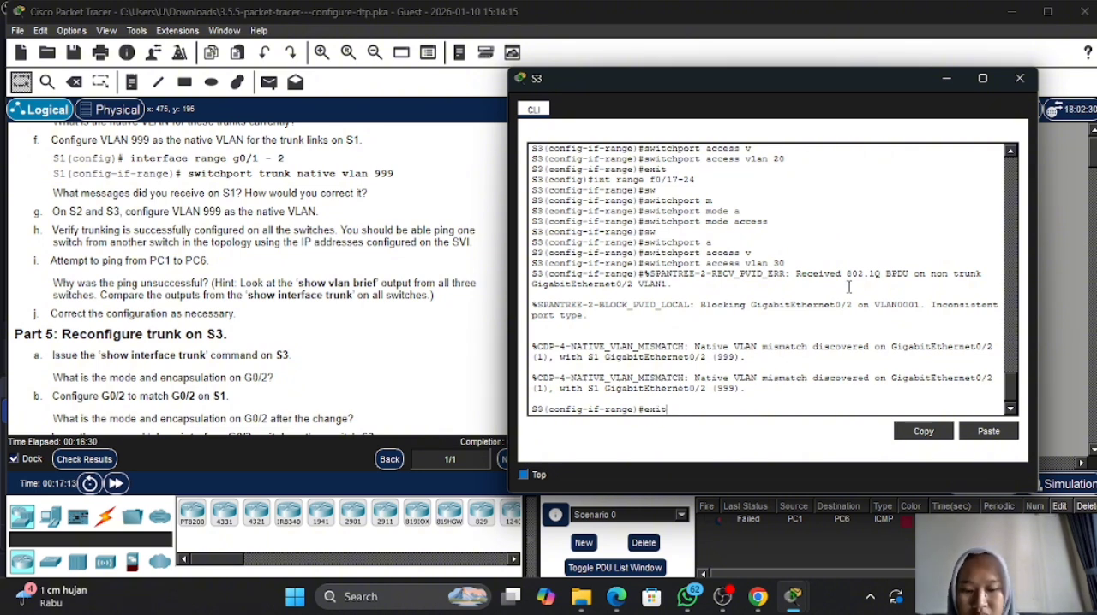
pyautogui.press('Return')
pyautogui.press('Return')
# - Enter interface g0/2 on S3 with int g0/2 and set it to trunking with switchport mode trunk
pyautogui.write('int')
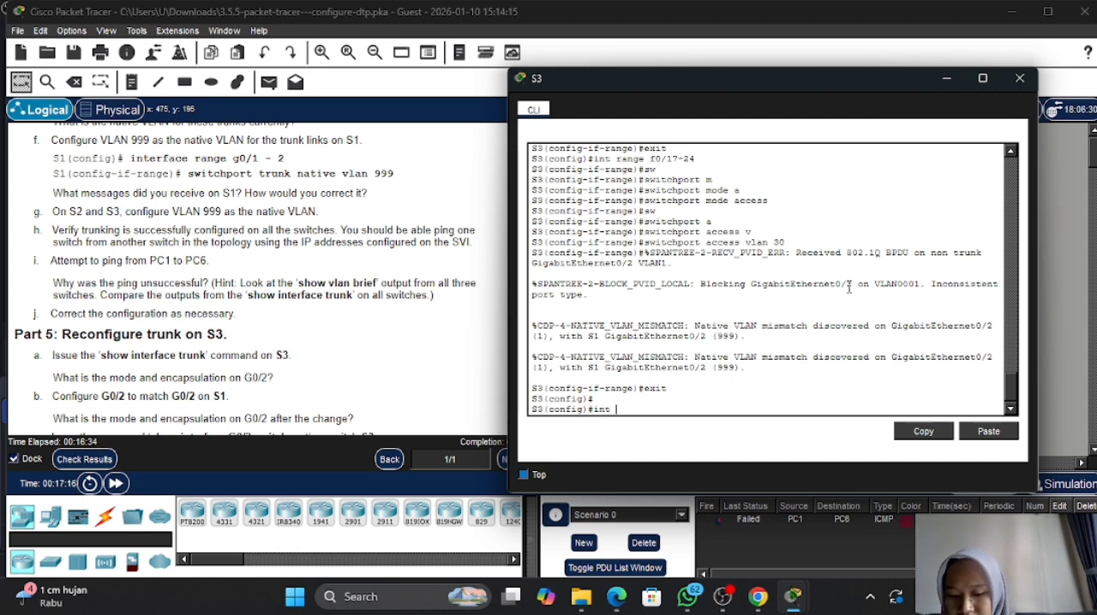
pyautogui.write(' g0')
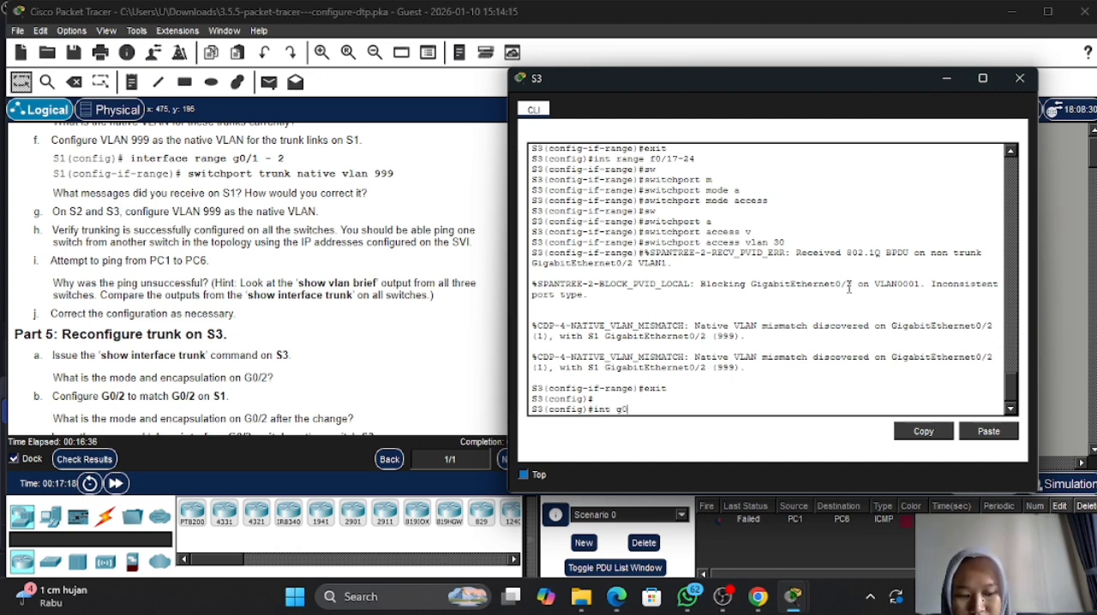
pyautogui.write('/2')
pyautogui.press('Return')
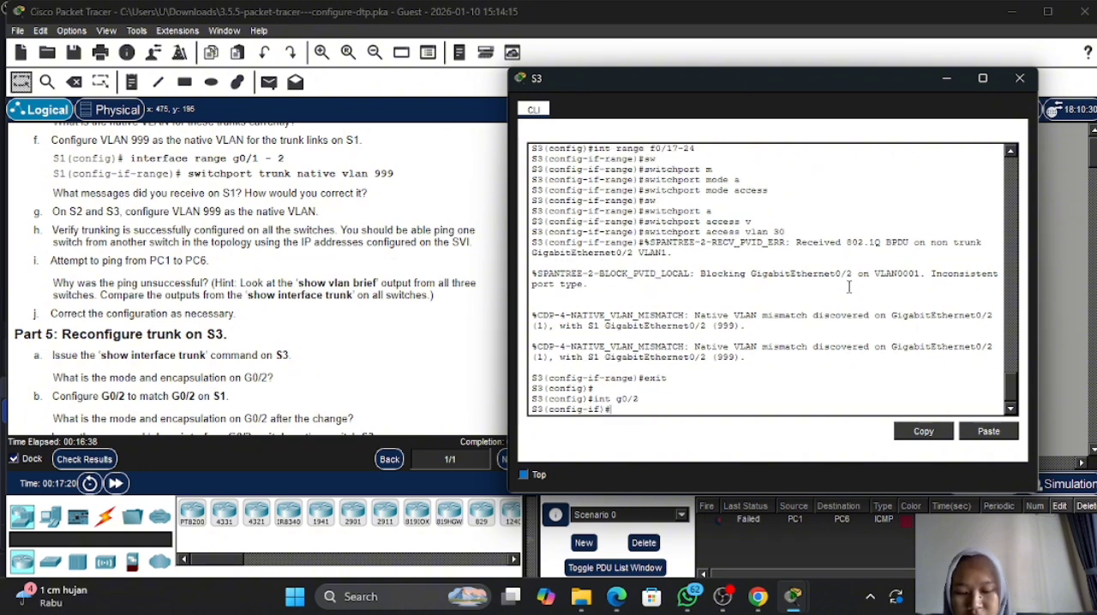
pyautogui.write('sw')
pyautogui.press('Tab')
pyautogui.write('m')
pyautogui.press('Tab')
pyautogui.write('t')
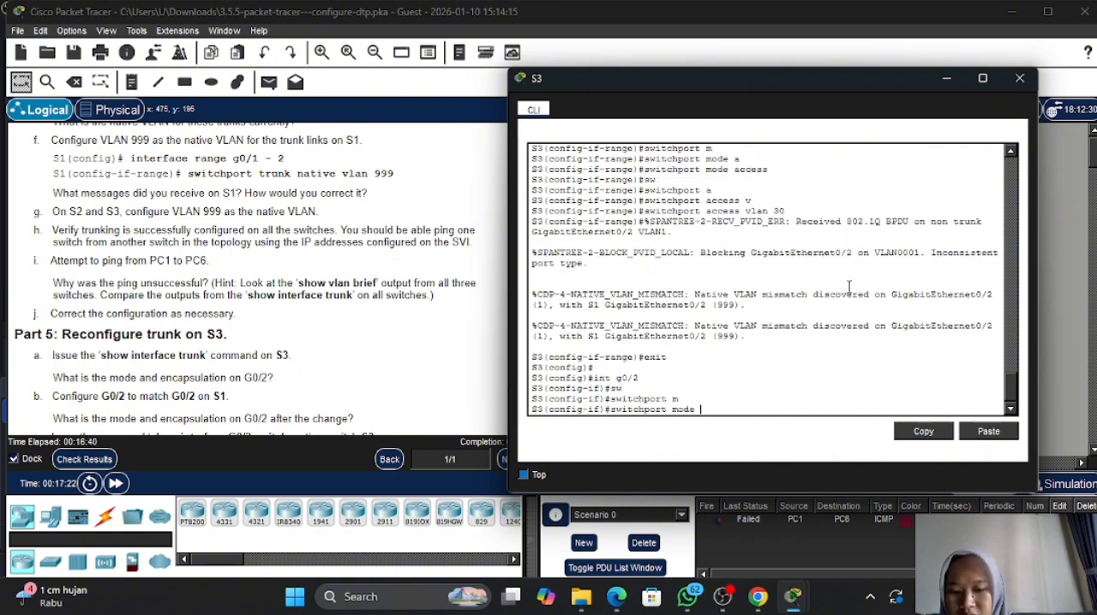
pyautogui.press('Tab')
pyautogui.press('Return')
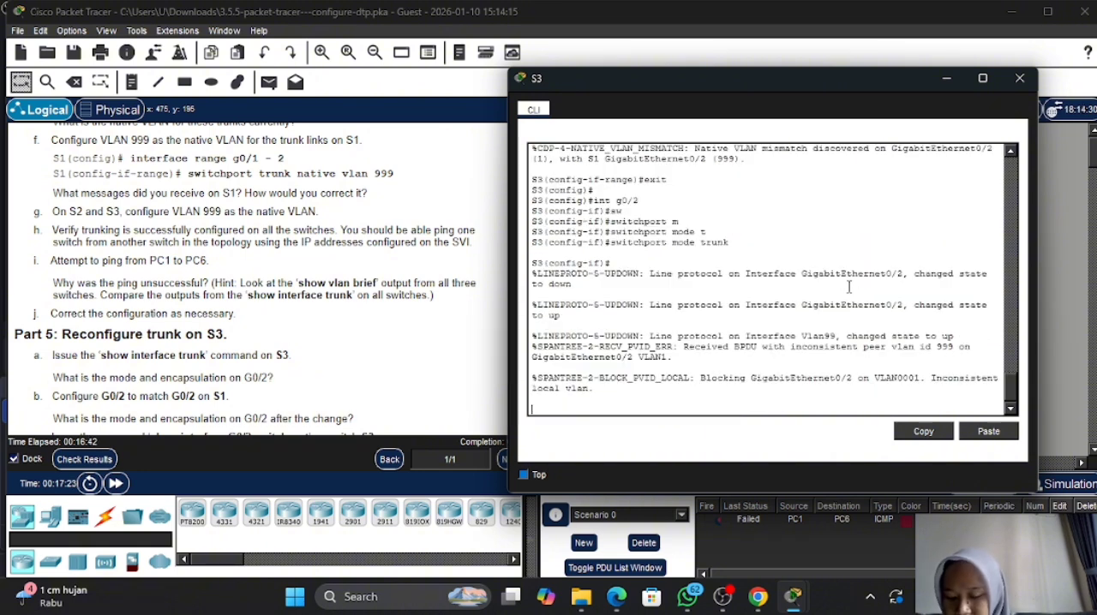
pyautogui.write('switchport')
pyautogui.press('Tab')
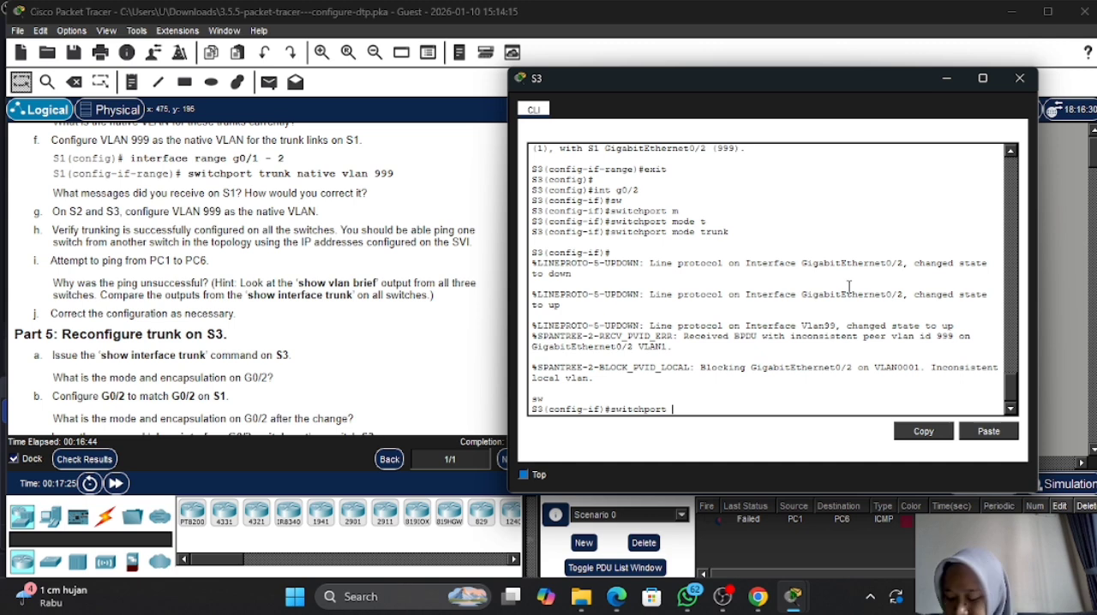
pyautogui.write('n')
pyautogui.press('Tab')
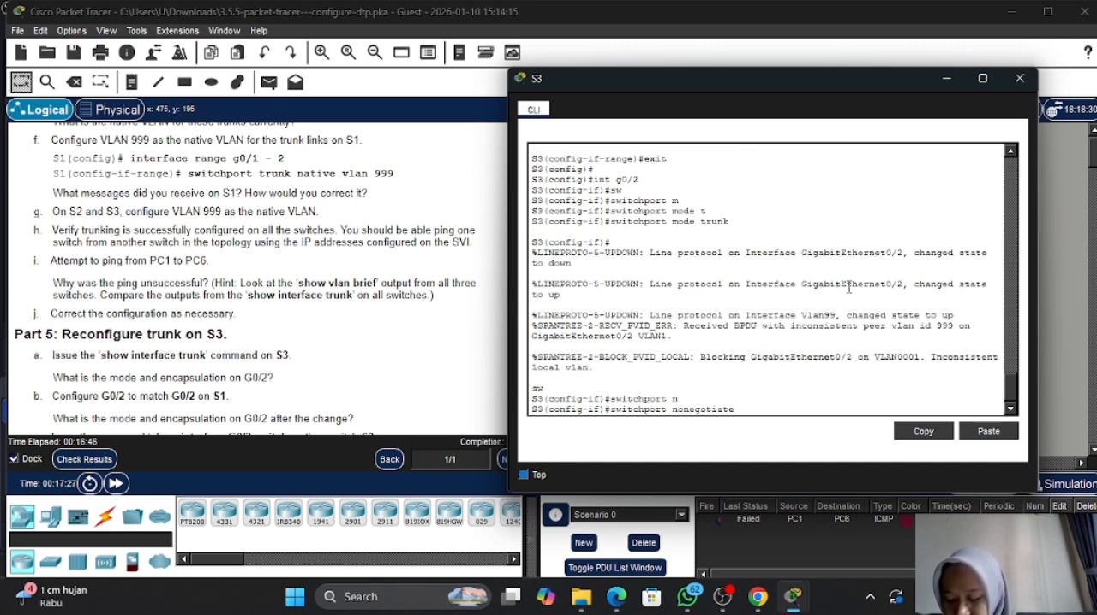
pyautogui.press('BackSpace')
pyautogui.press('BackSpace')
pyautogui.press('BackSpace')
pyautogui.press('BackSpace')
pyautogui.press('BackSpace')
pyautogui.press('BackSpace')
pyautogui.press('BackSpace')
pyautogui.press('BackSpace')
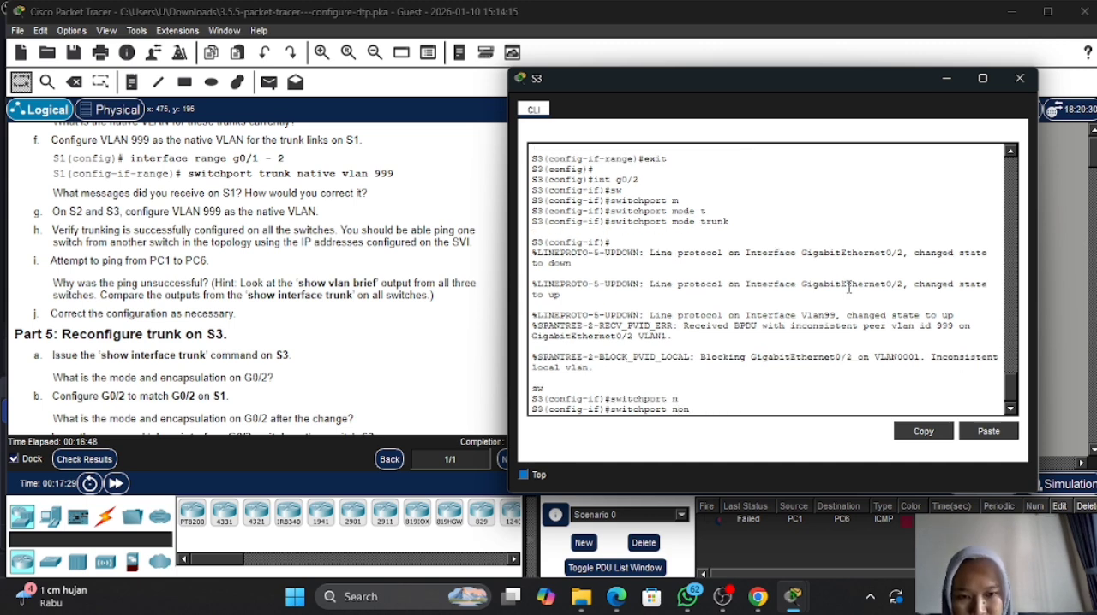
pyautogui.press('BackSpace')
pyautogui.press('BackSpace')
pyautogui.write('at')
pyautogui.press('Tab')
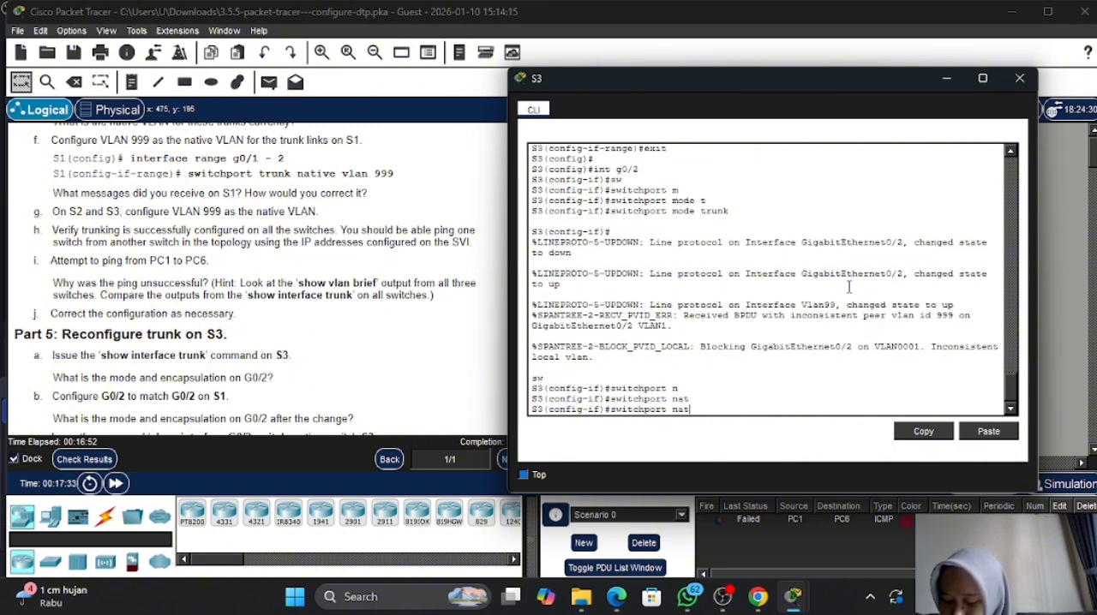
pyautogui.press('BackSpace')
pyautogui.press('BackSpace')
pyautogui.press('BackSpace')
pyautogui.press('BackSpace')
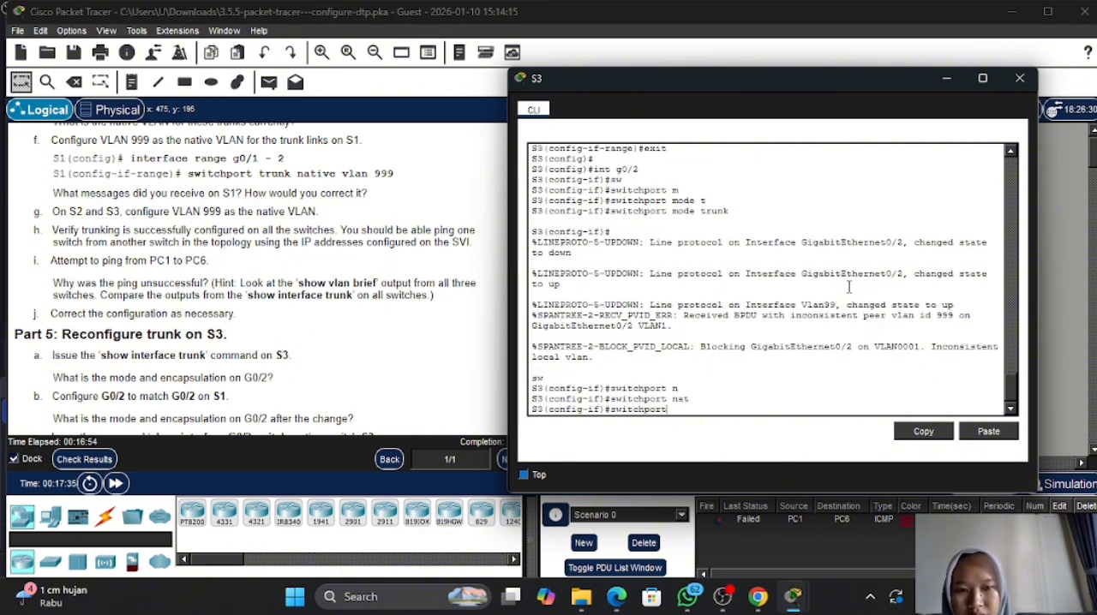
# - Set VLAN 999 as the native VLAN on S3's g0/2 with switchport trunk native vlan 999
pyautogui.write('tr')
pyautogui.press('Tab')
pyautogui.write('n')
pyautogui.press('Tab')
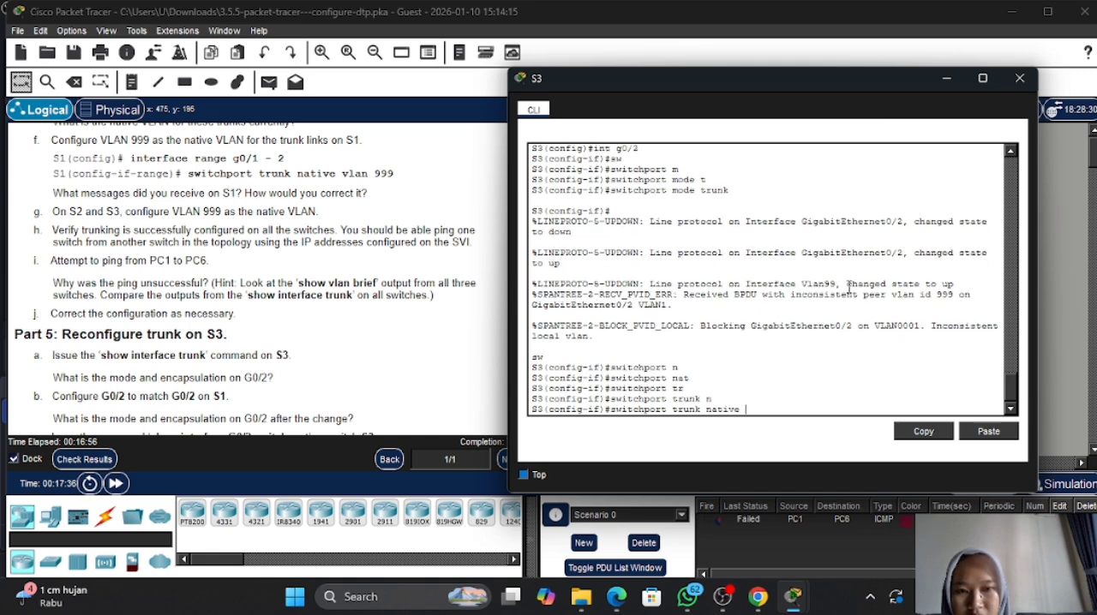
pyautogui.write('v')
pyautogui.press('Tab')
pyautogui.write('999')
pyautogui.press('Return')
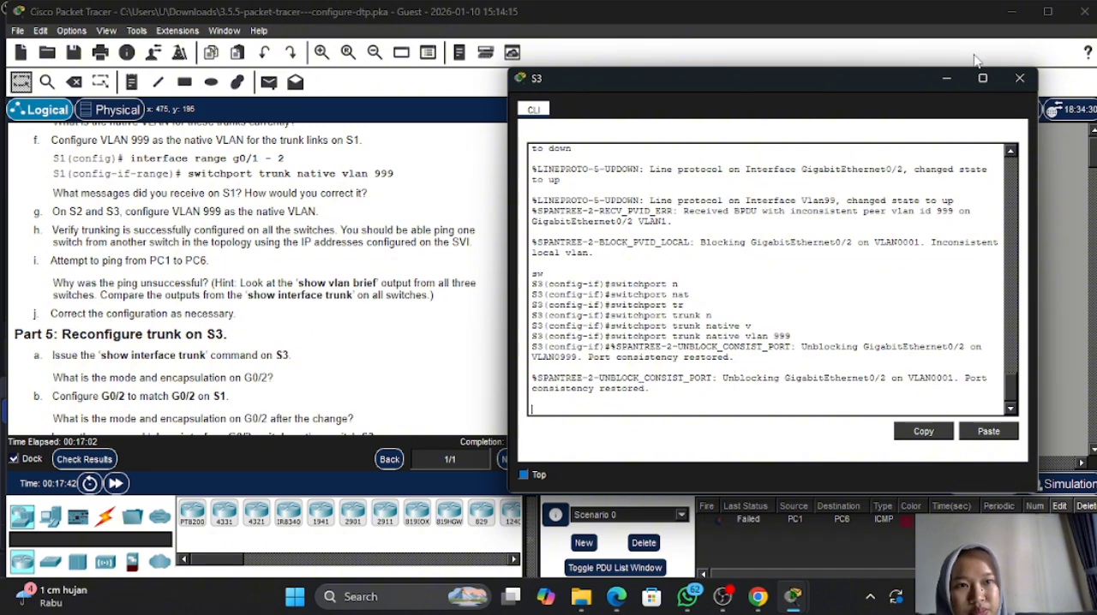
# - Check the activity results, review the status of the assessment items for S1, S2 and S3, and return to the activity
pyautogui.click(946, 80)
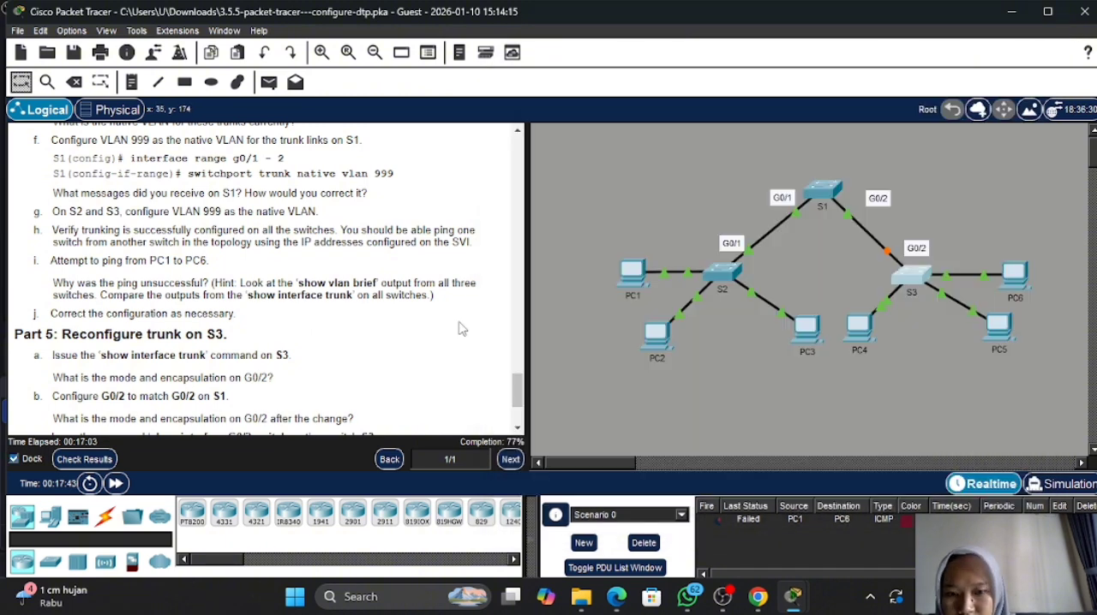
pyautogui.click(85, 459)
pyautogui.click(161, 117)
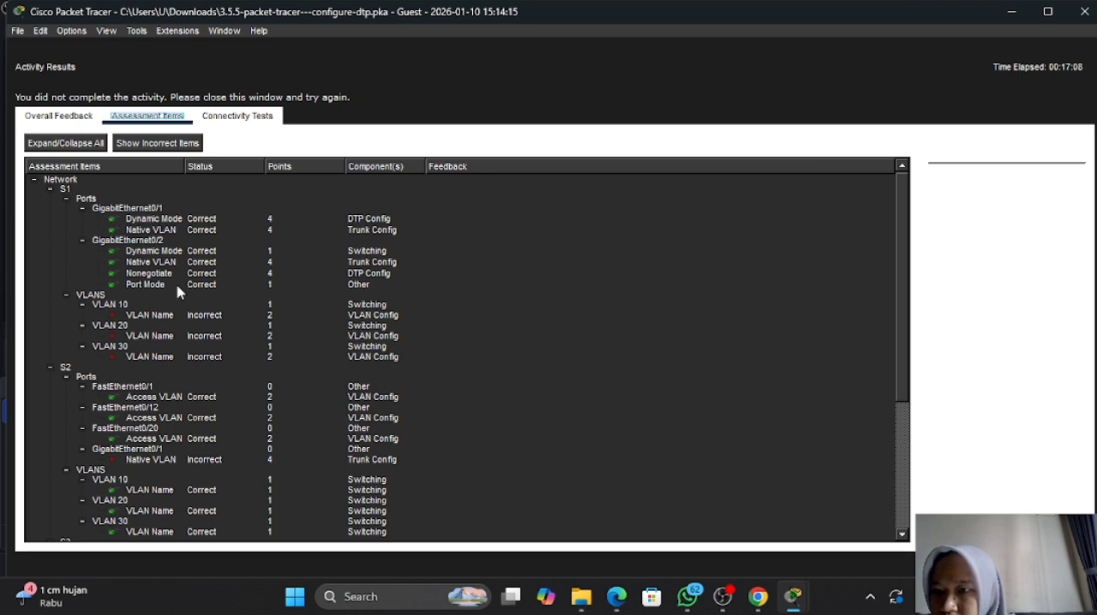
pyautogui.scroll(-2, 181, 291)
pyautogui.scroll(-3, 182, 291)
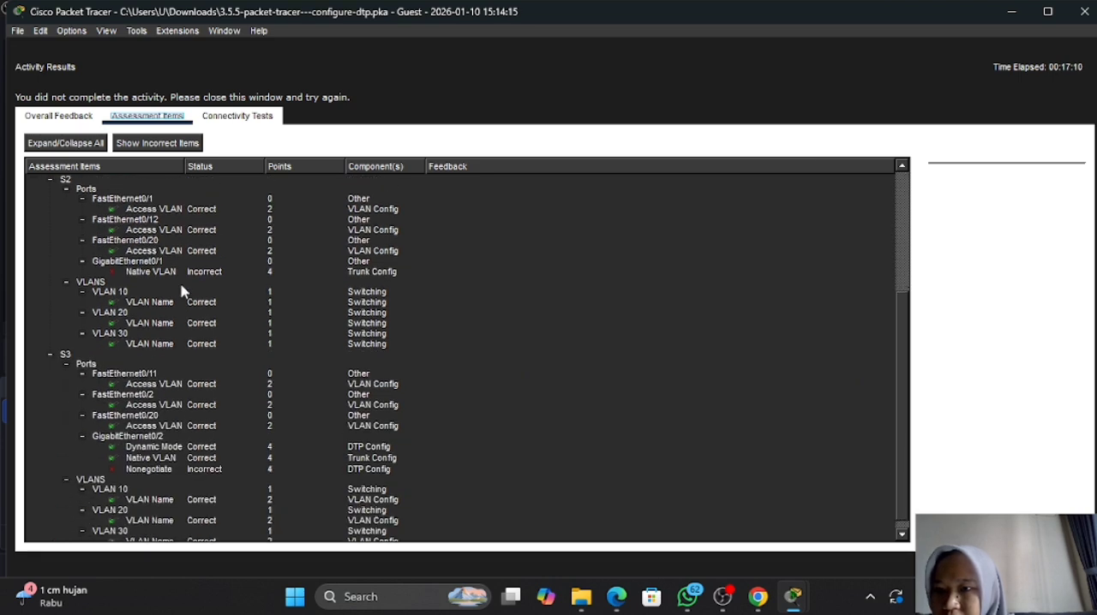
pyautogui.scroll(-1, 182, 291)
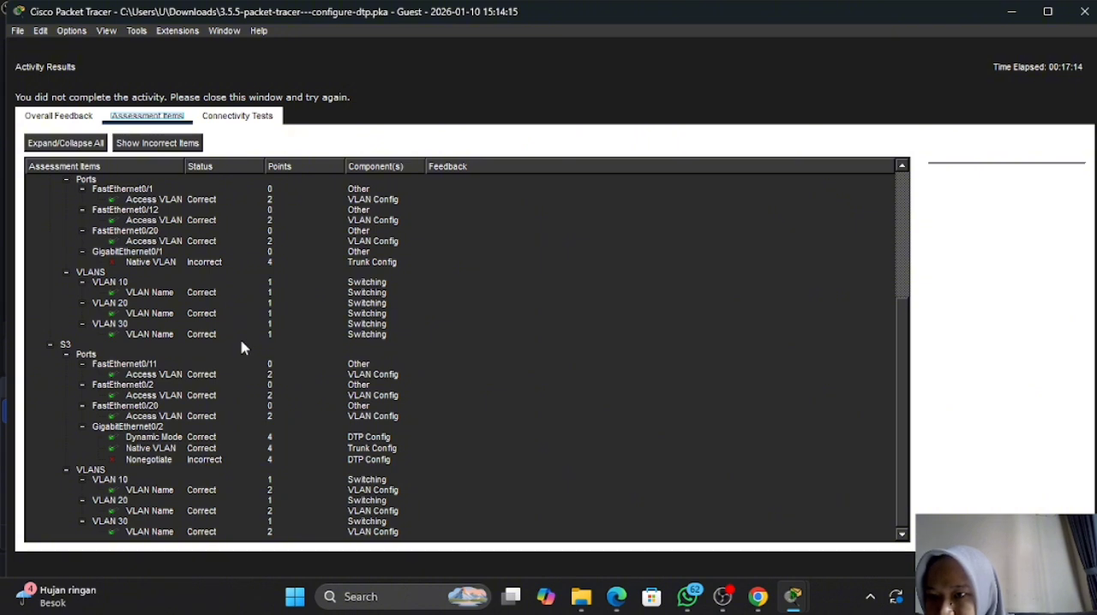
pyautogui.scroll(1, 240, 347)
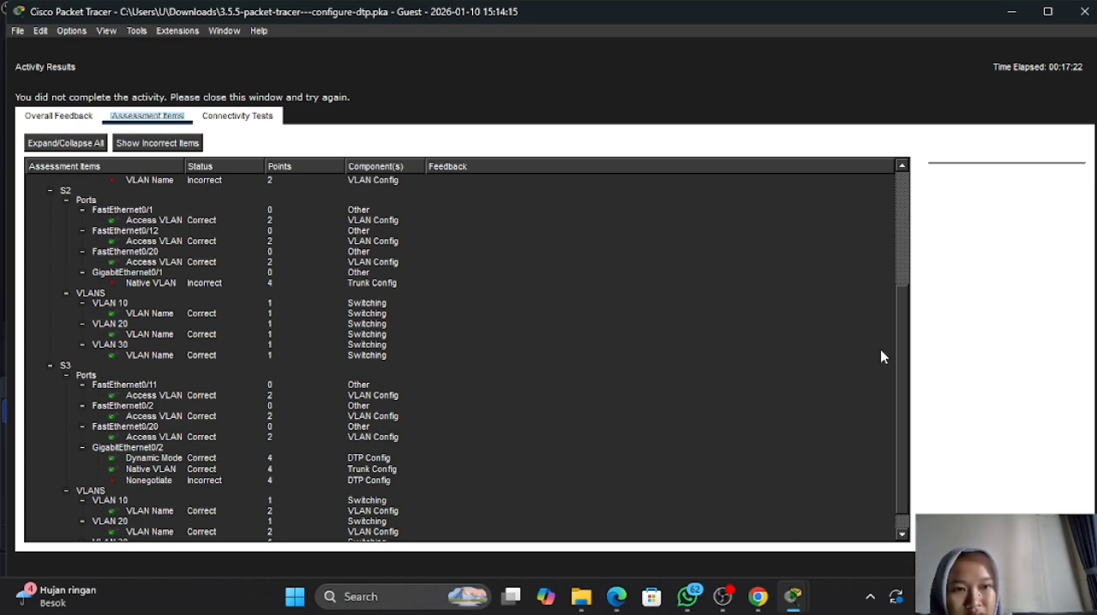
pyautogui.click(1056, 564)
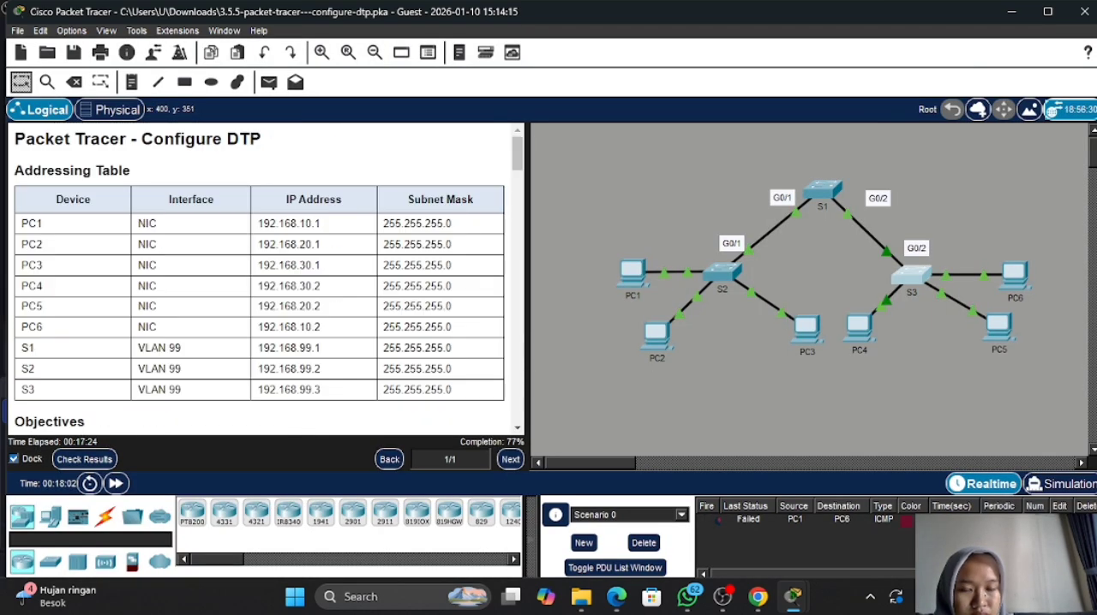
# - Open the S2 console and enter the configuration of interface g0/1 with int g0/1
pyautogui.click(732, 273)
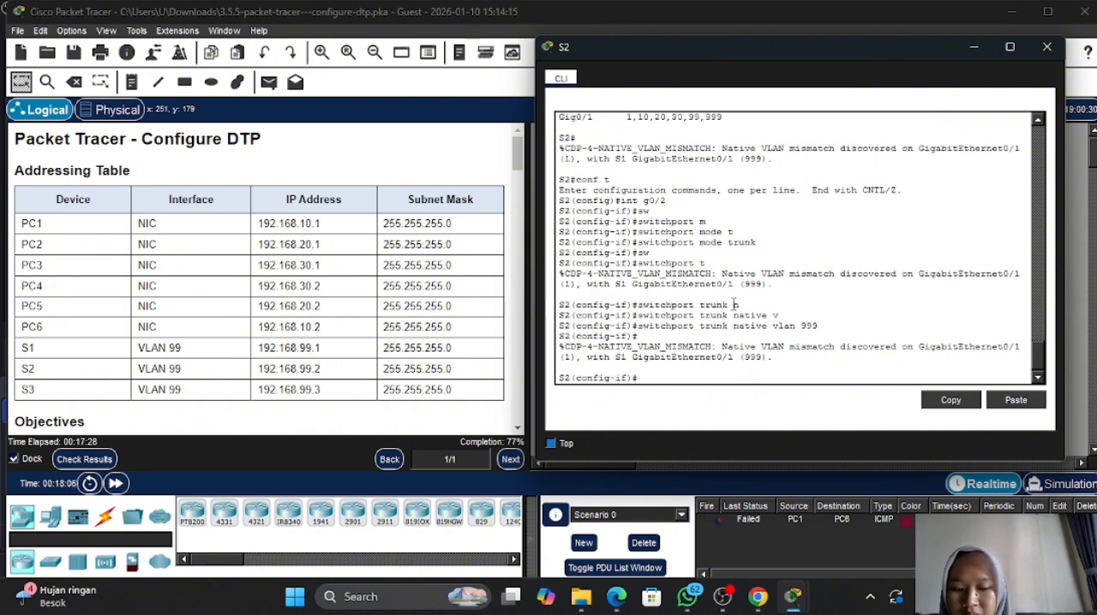
pyautogui.write('int ')
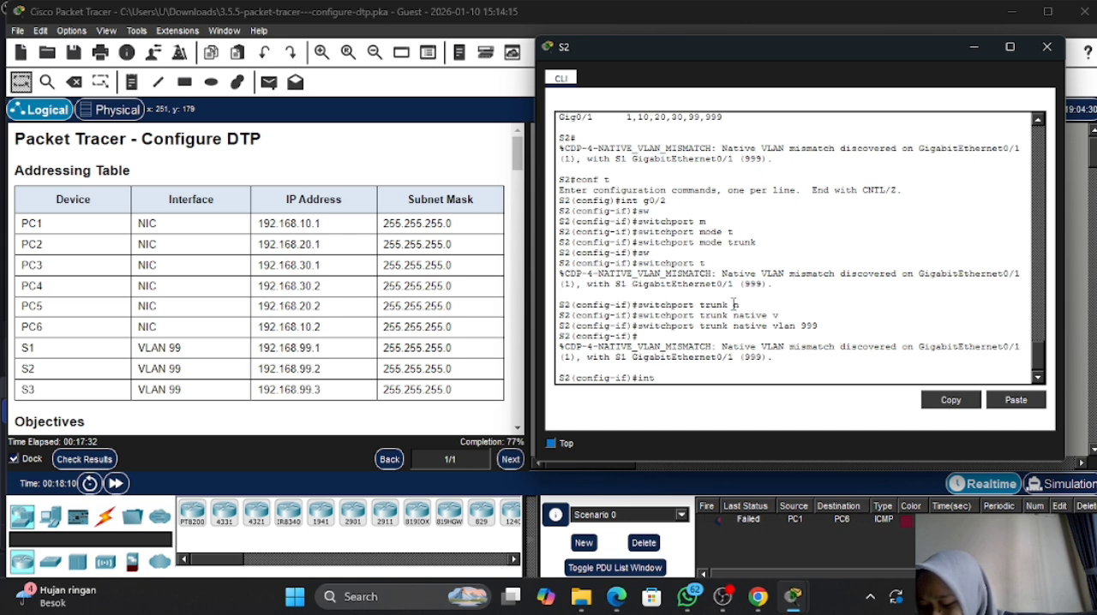
pyautogui.write('g0')
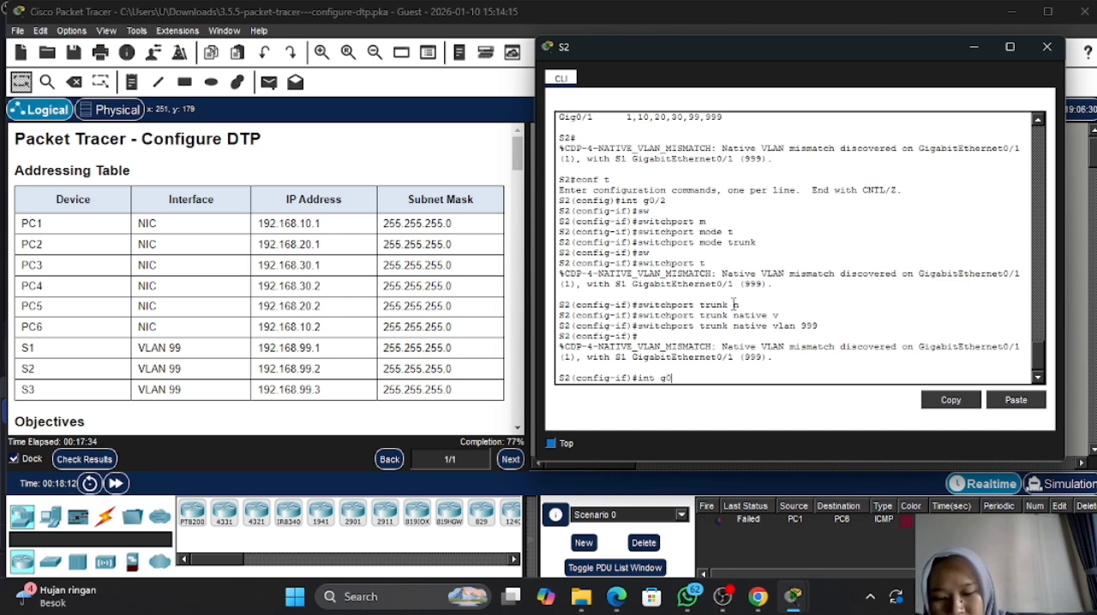
pyautogui.write('/1')
pyautogui.press('Return')
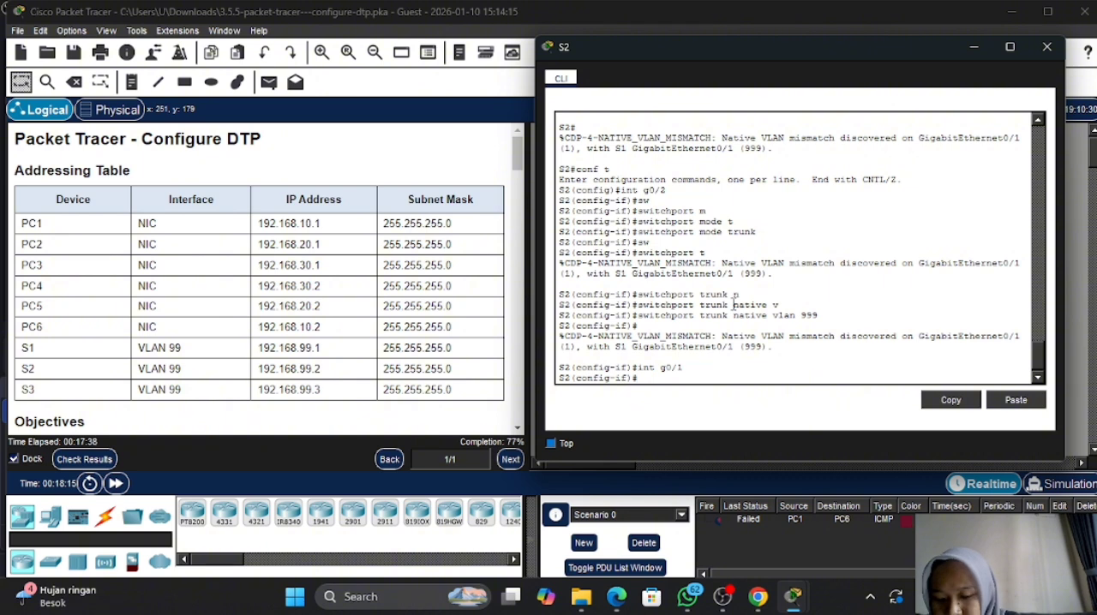
# - Set S2's g0/1 to trunking with the abbreviated command switchport mode t
pyautogui.write('sw')
pyautogui.press('Tab')
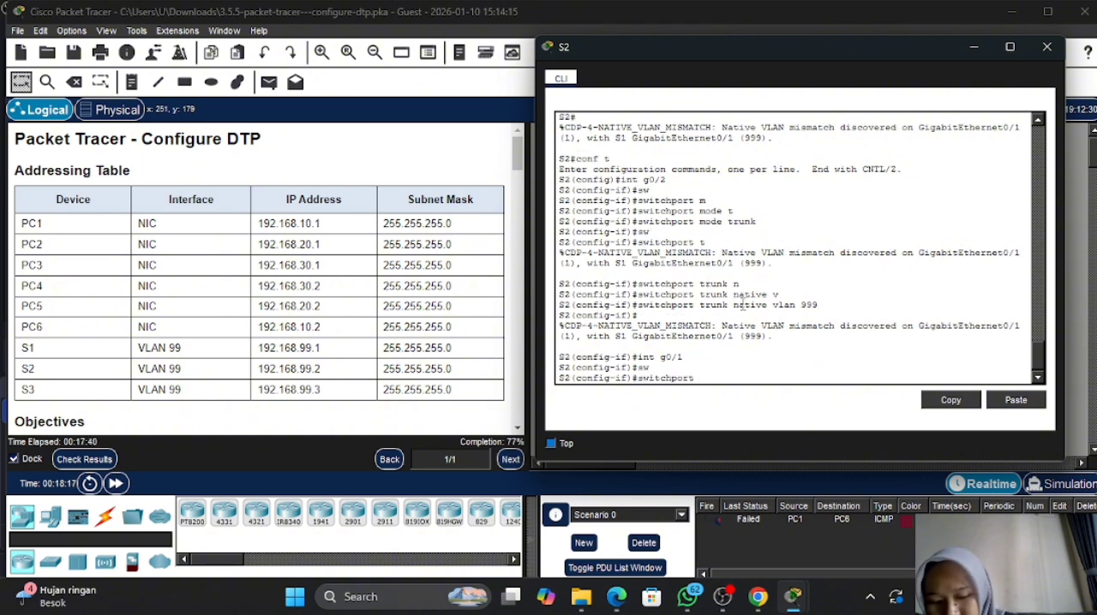
pyautogui.write('m')
pyautogui.press('Tab')
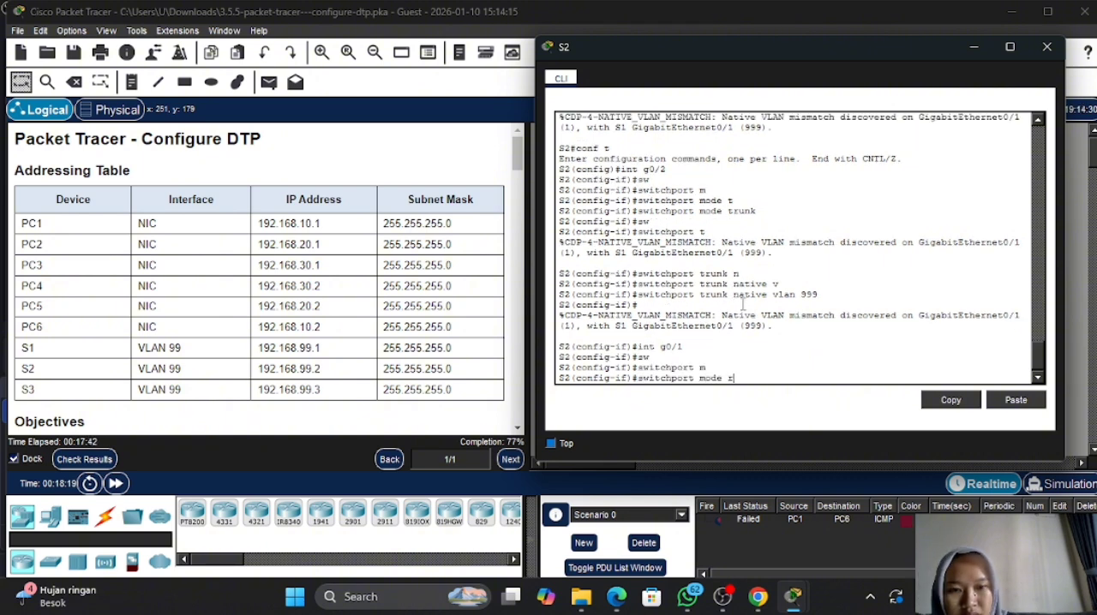
pyautogui.write('t')
pyautogui.press('Return')
# - Set VLAN 999 as the native VLAN on S2's g0/1 with switchport trunk native vlan 999
pyautogui.write('sw')
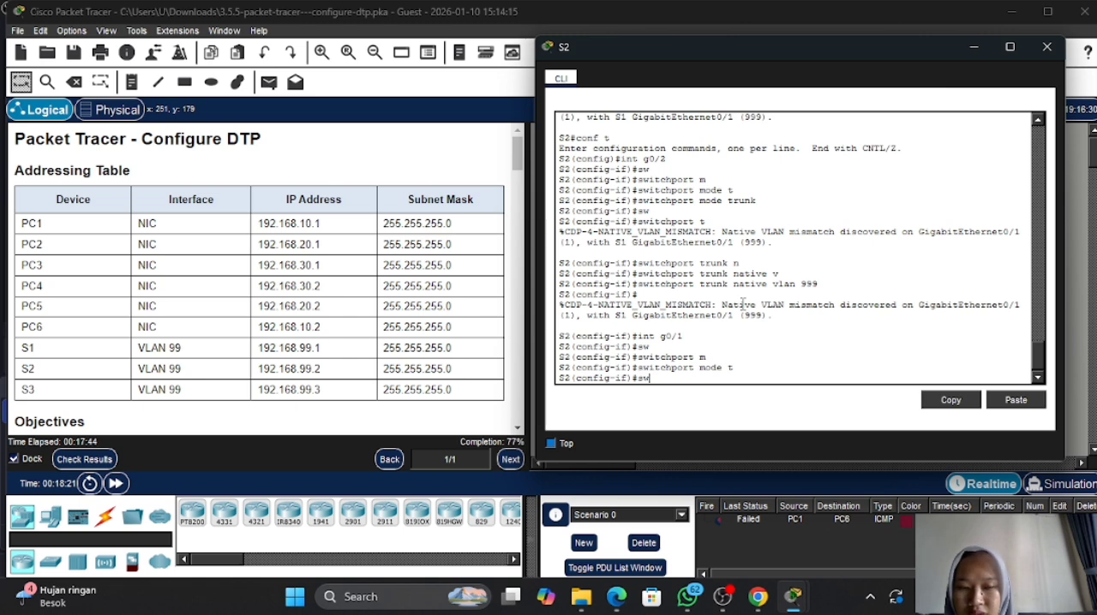
pyautogui.press('Tab')
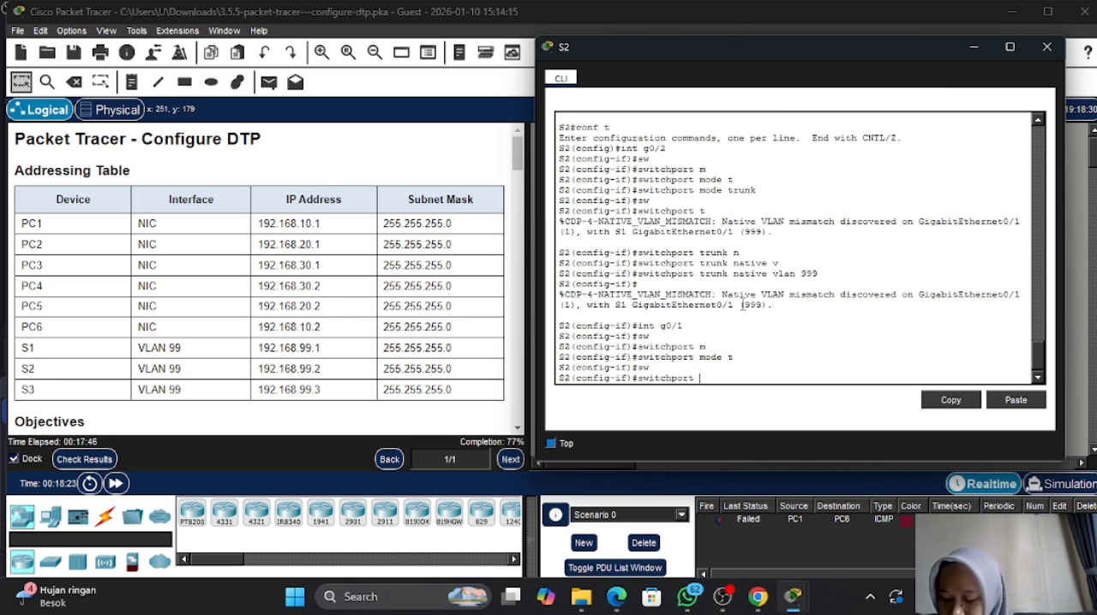
pyautogui.write('t')
pyautogui.press('Tab')
pyautogui.write('n')
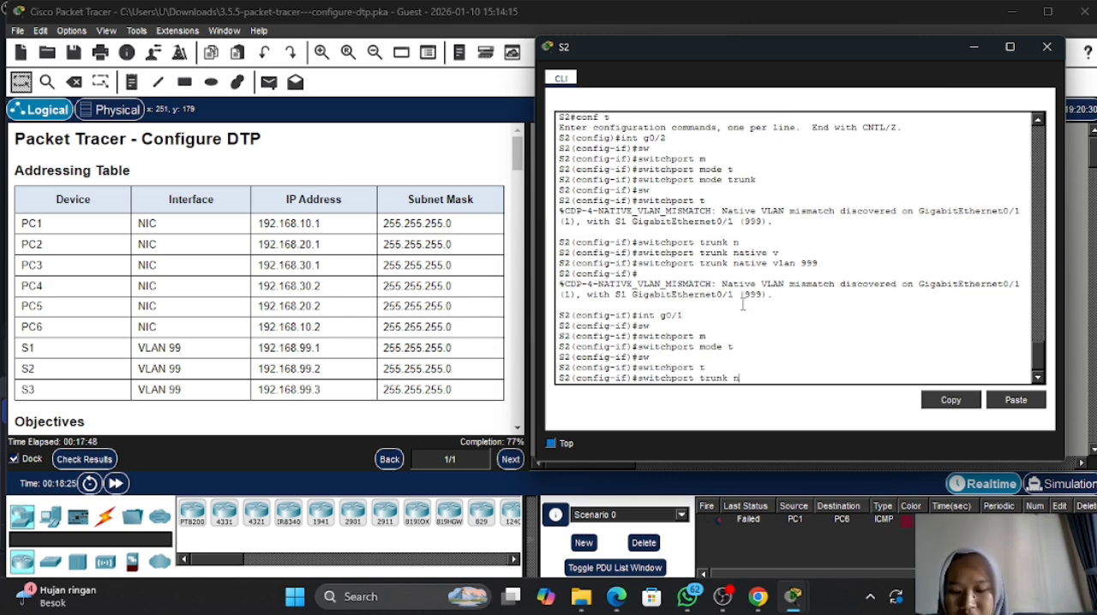
pyautogui.press('Tab')
pyautogui.write('v')
pyautogui.press('Tab')
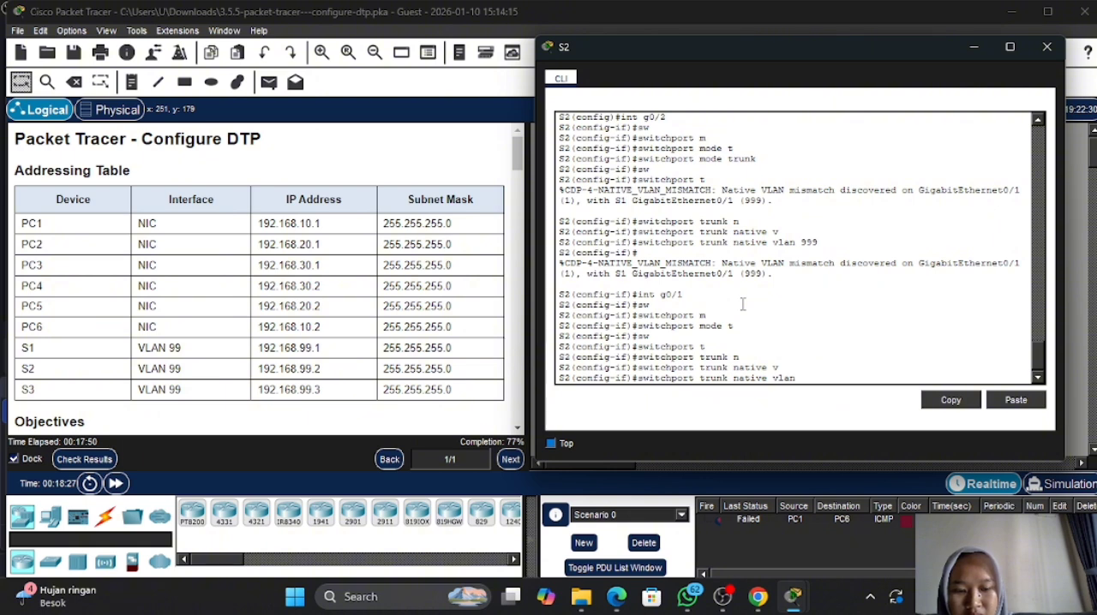
pyautogui.write('999')
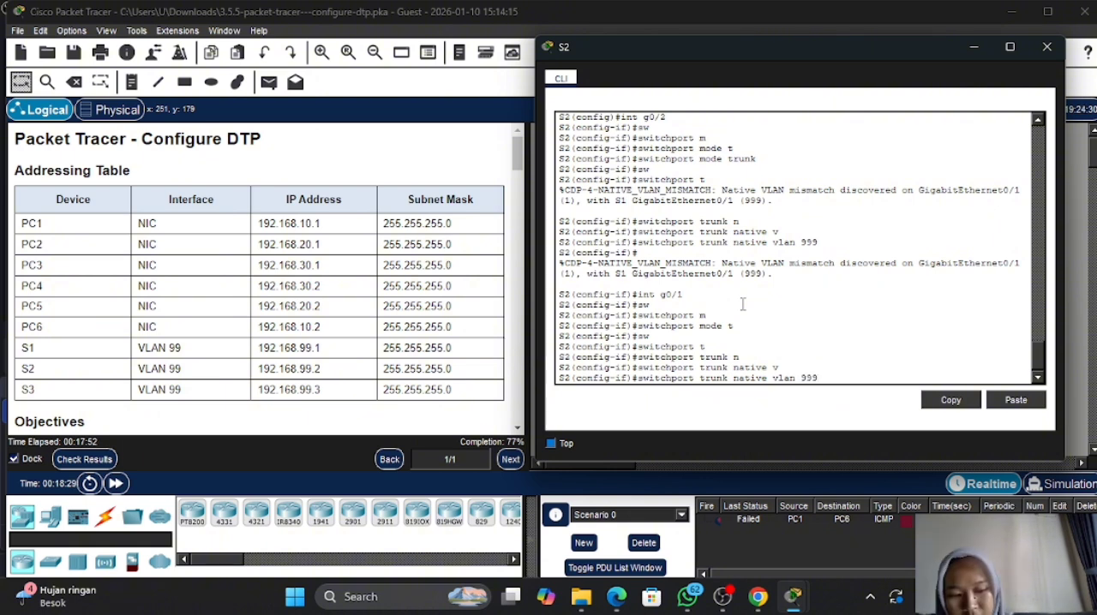
pyautogui.press('Return')
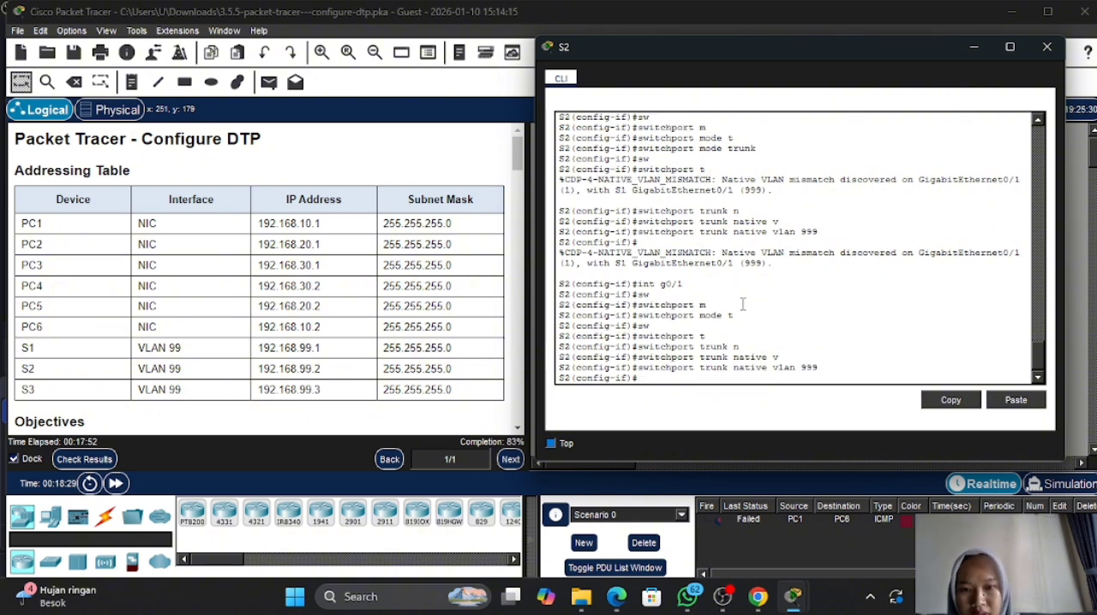
# - Check the activity results, review the assessment items for S1, S2 and S3, and return to the activity
pyautogui.click(104, 463)
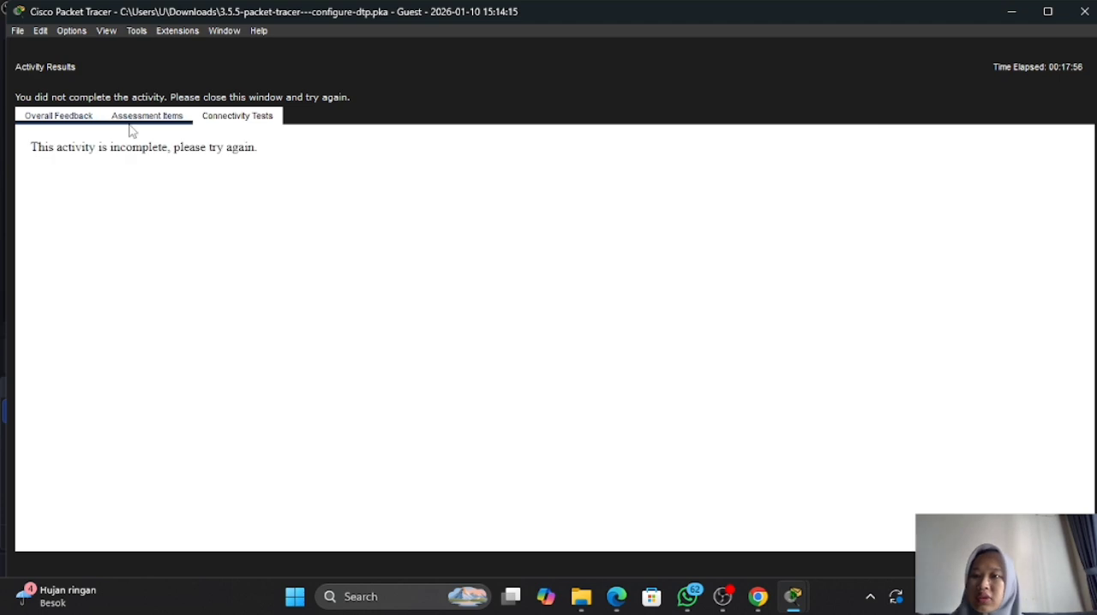
pyautogui.click(136, 119)
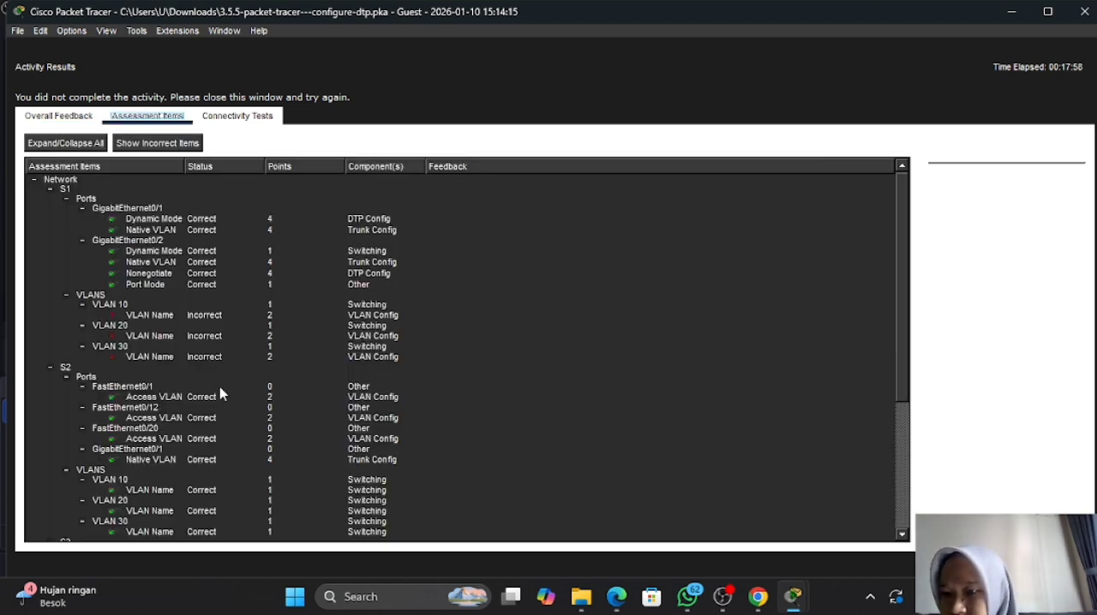
pyautogui.scroll(-2, 220, 392)
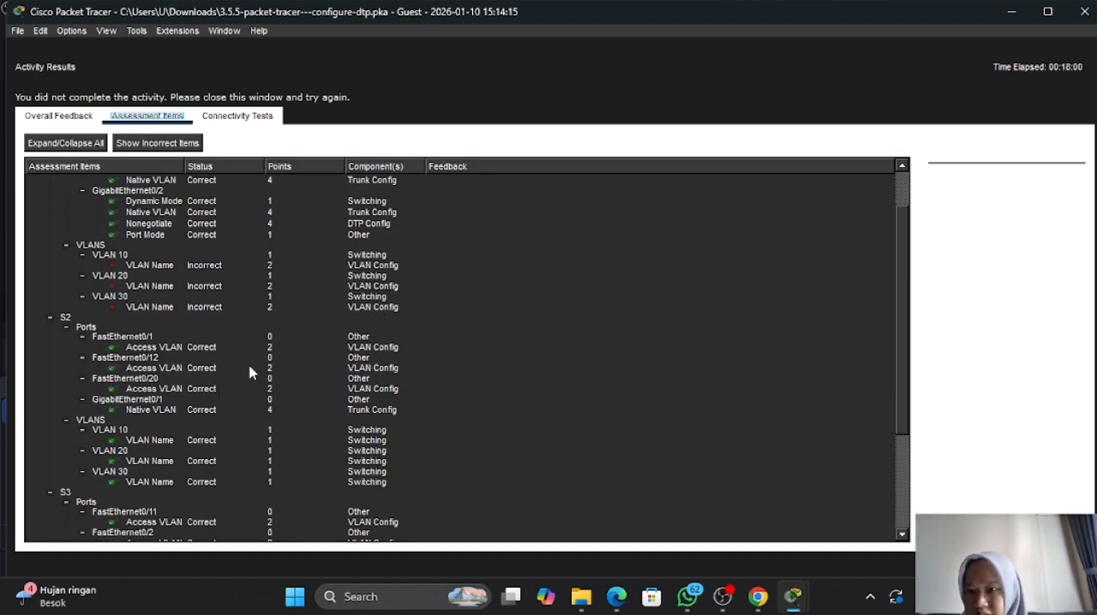
pyautogui.scroll(2, 635, 399)
pyautogui.scroll(-2, 634, 399)
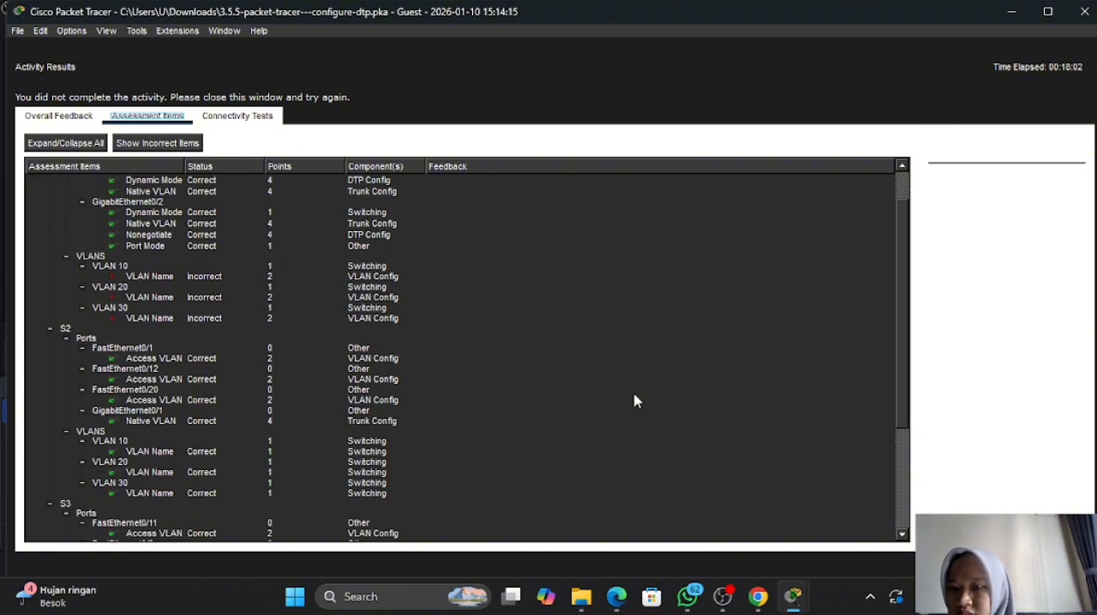
pyautogui.scroll(-5, 634, 402)
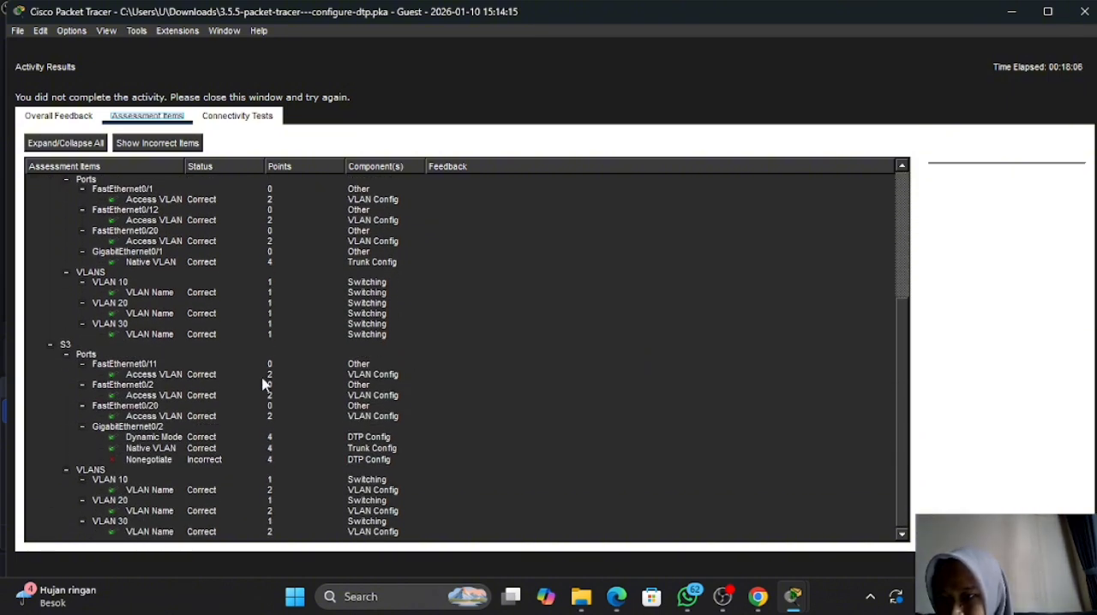
pyautogui.scroll(6, 263, 384)
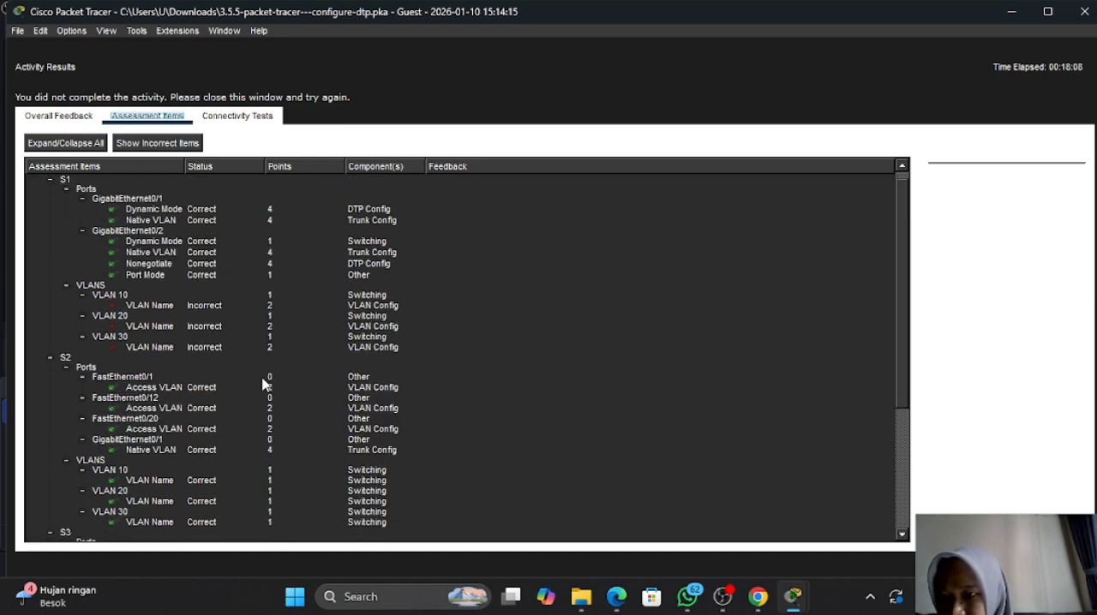
pyautogui.click(1056, 564)
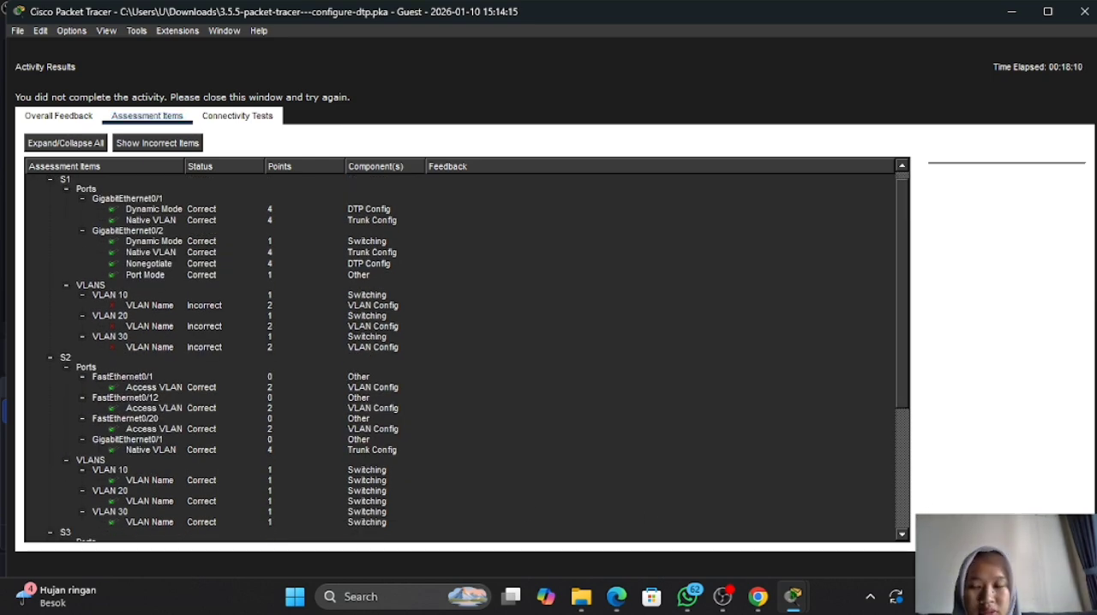
# - Read the DTP and trunk instructions, including nonegotiate on G0/2, native VLAN 999 and Part 5 on reconfiguring S3's trunk
pyautogui.scroll(-8, 503, 387)
pyautogui.scroll(-15, 503, 388)
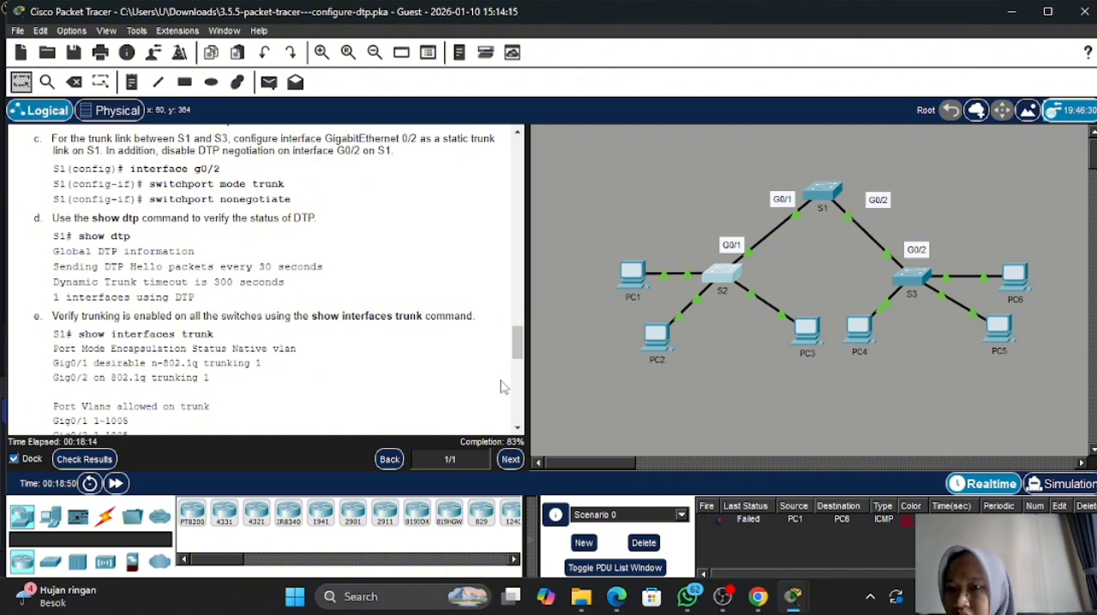
pyautogui.scroll(-10, 422, 340)
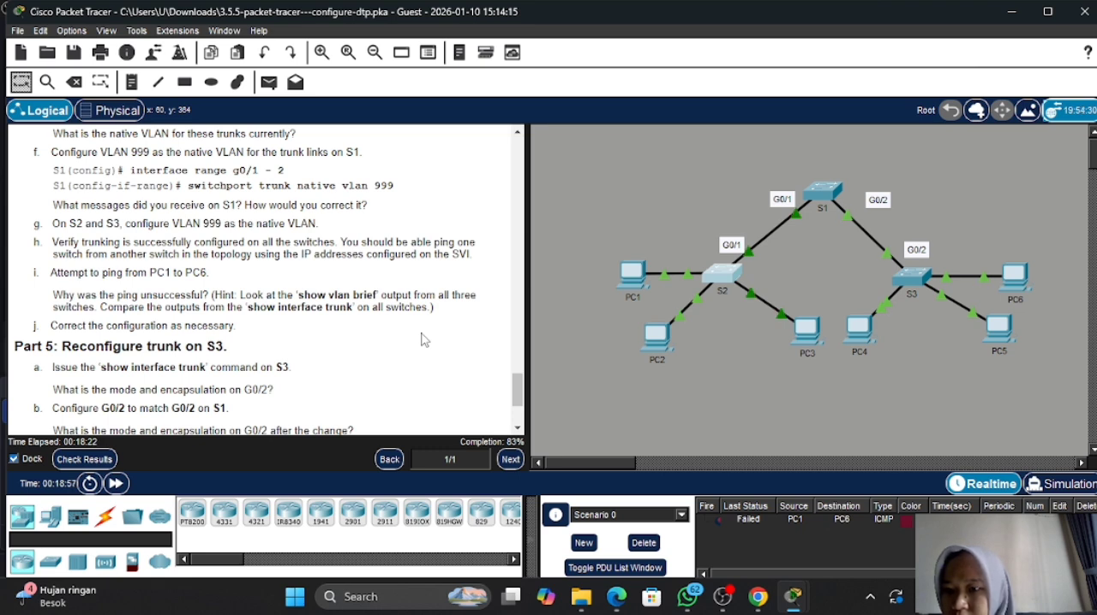
pyautogui.scroll(-2, 422, 340)
pyautogui.scroll(6, 422, 341)
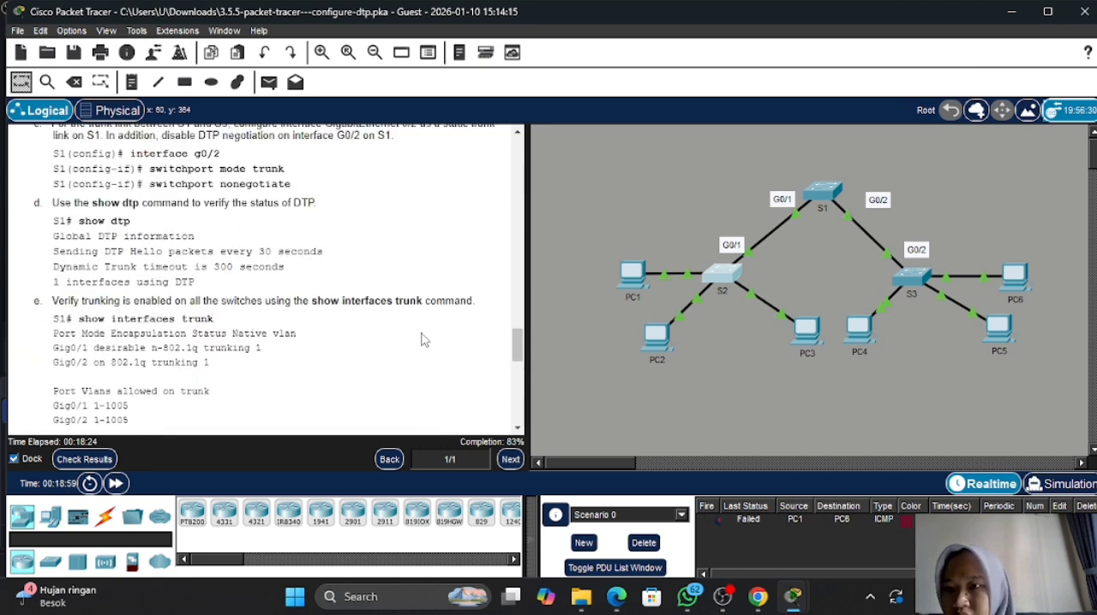
pyautogui.scroll(3, 422, 340)
pyautogui.scroll(-1, 421, 340)
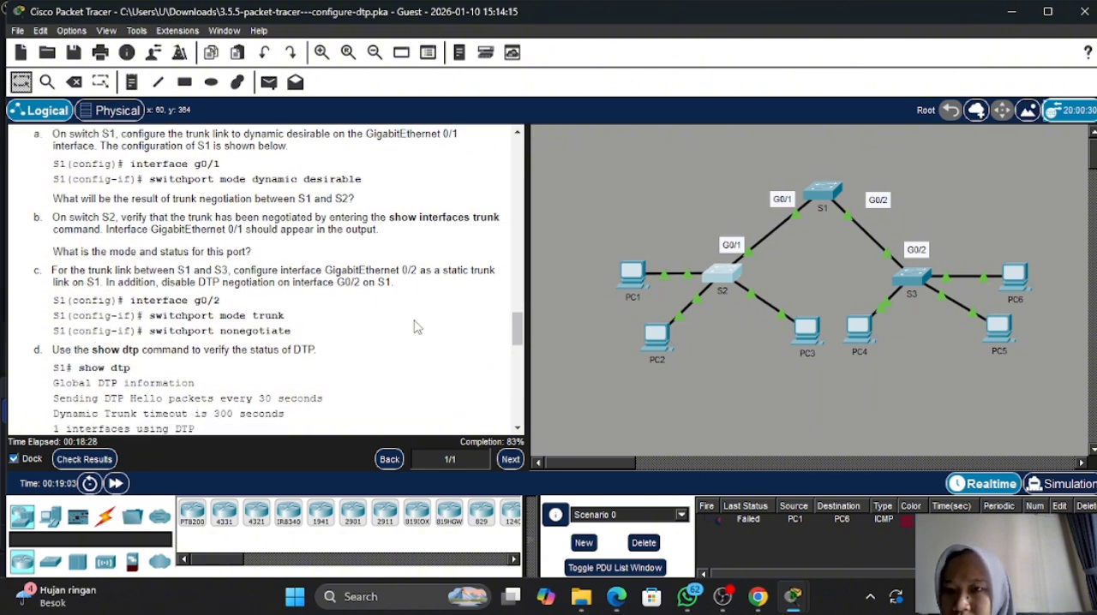
pyautogui.scroll(-3, 361, 269)
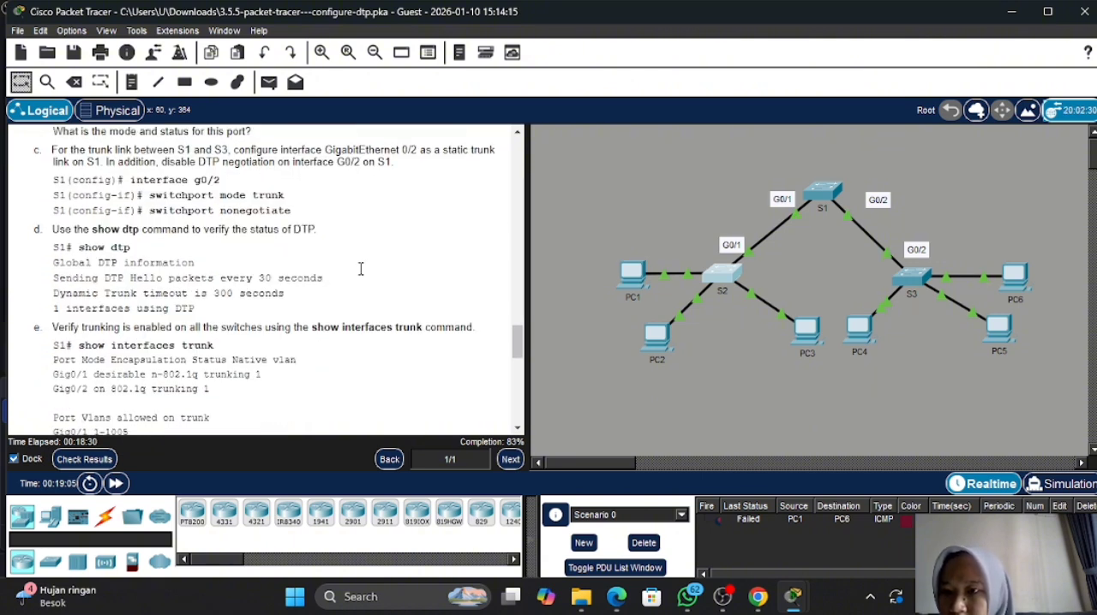
pyautogui.scroll(2, 360, 269)
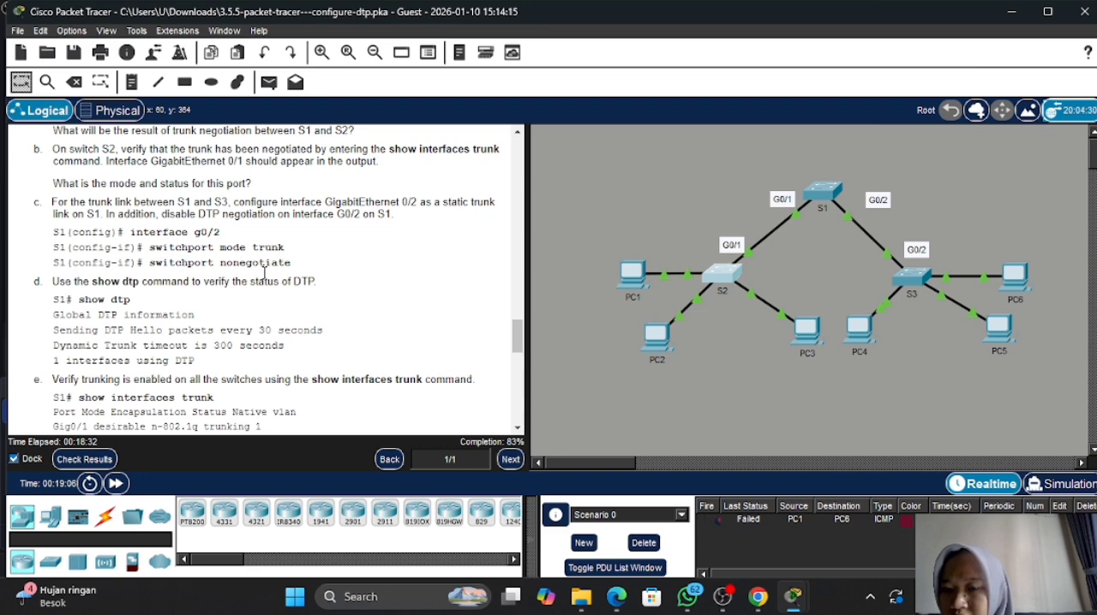
pyautogui.scroll(-9, 250, 251)
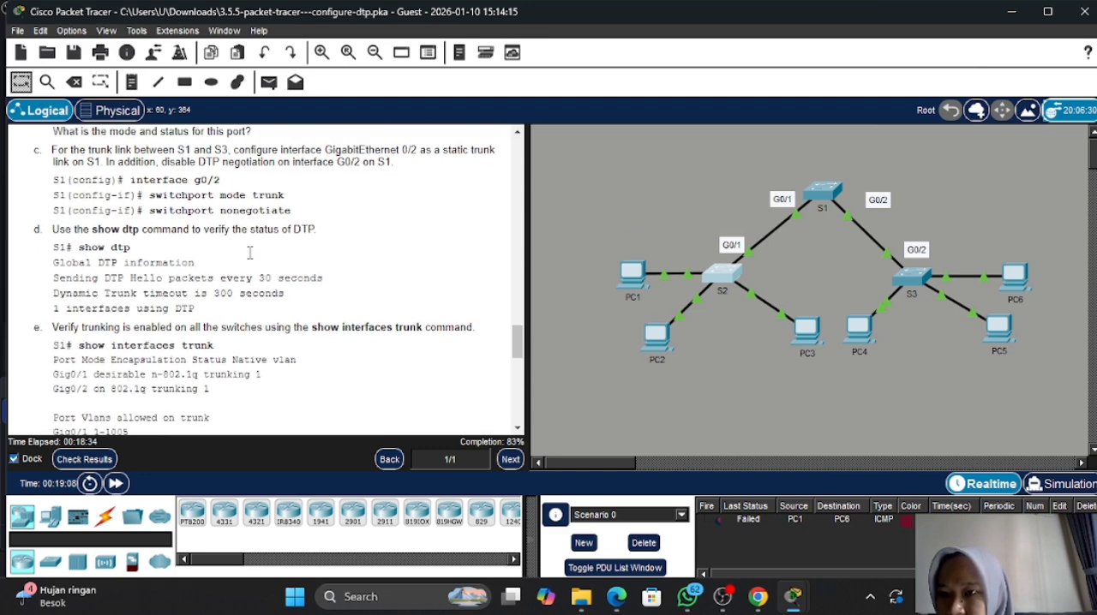
pyautogui.scroll(-1, 249, 251)
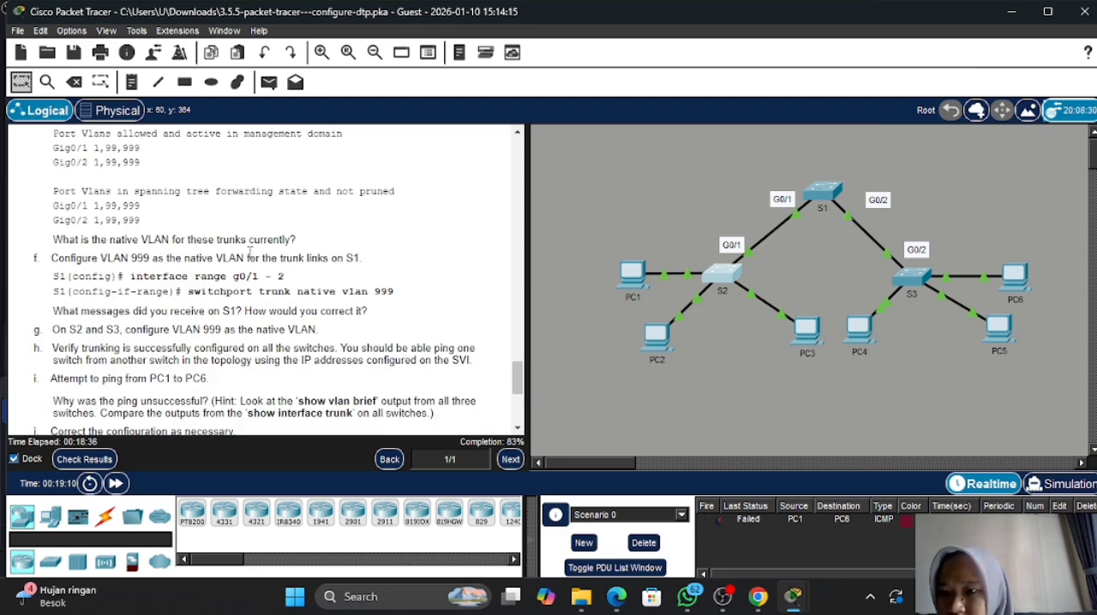
pyautogui.scroll(-2, 249, 251)
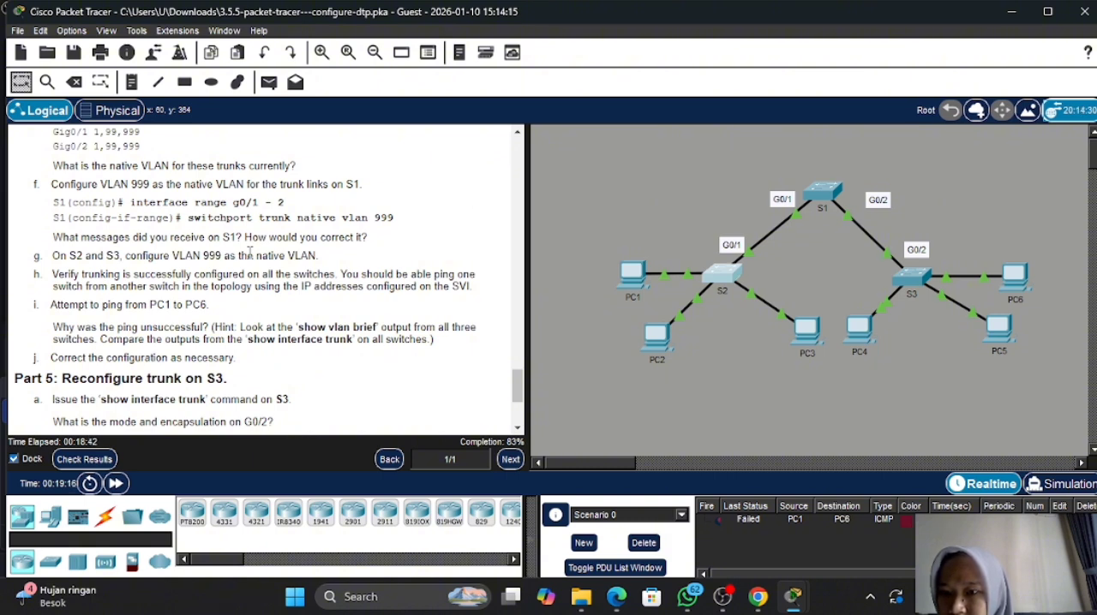
pyautogui.scroll(3, 249, 251)
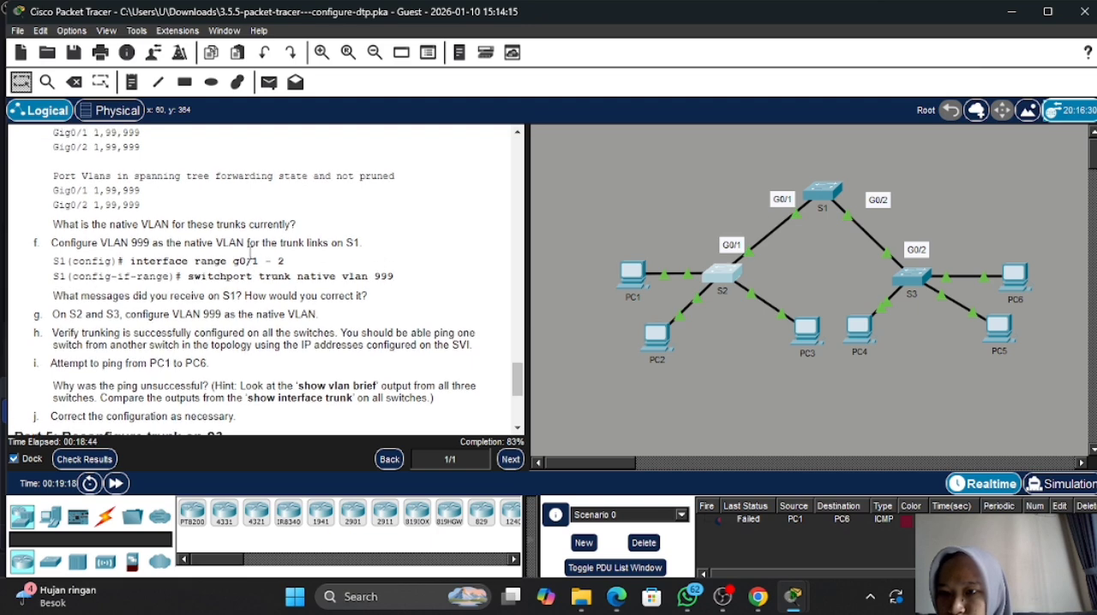
pyautogui.scroll(5, 249, 253)
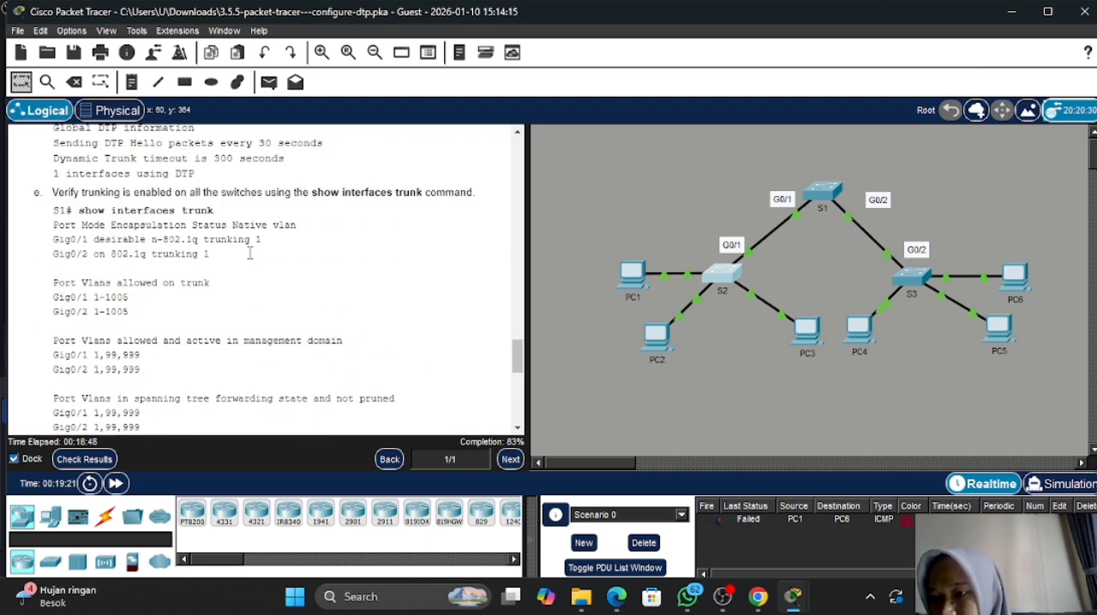
pyautogui.scroll(4, 249, 253)
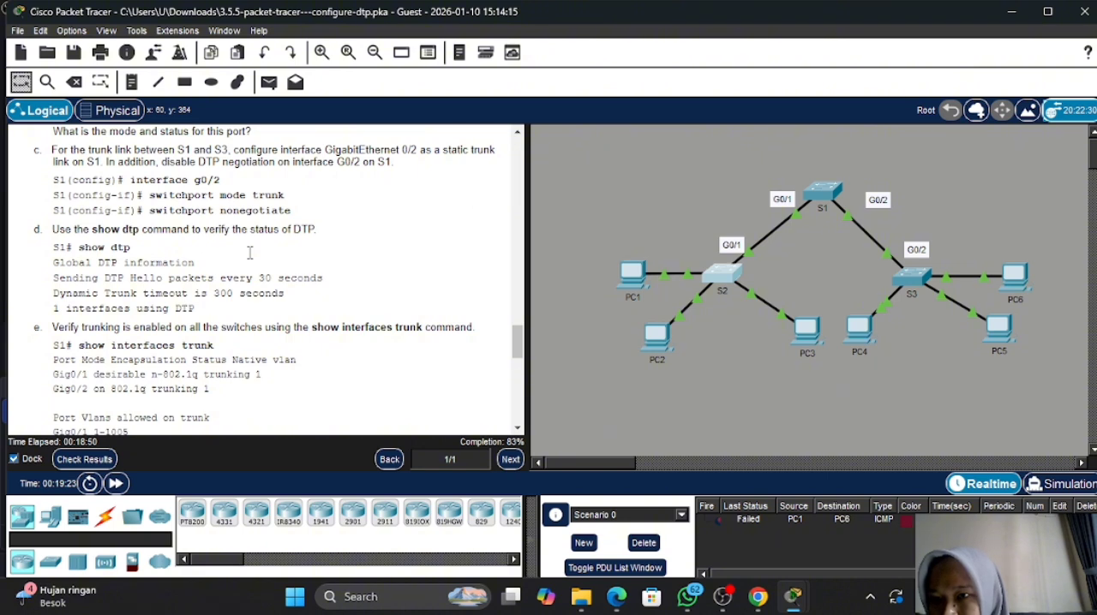
# - Recheck the assessment items for incorrect S1 VLAN names and S3 GigabitEthernet0/2 settings, and go back to the instructions
pyautogui.click(114, 461)
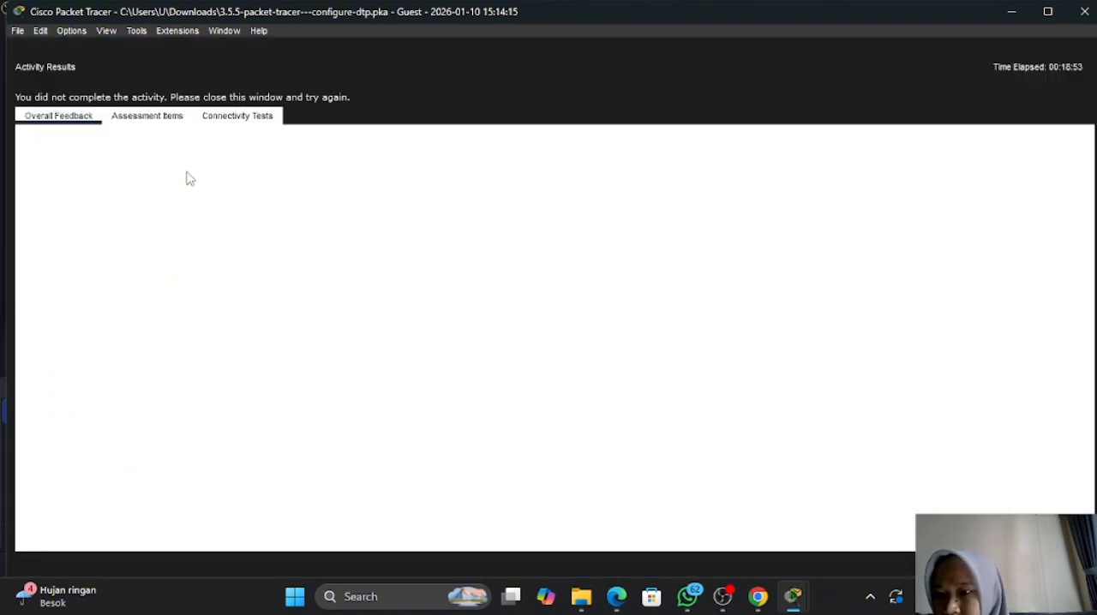
pyautogui.click(168, 118)
pyautogui.scroll(-4, 168, 374)
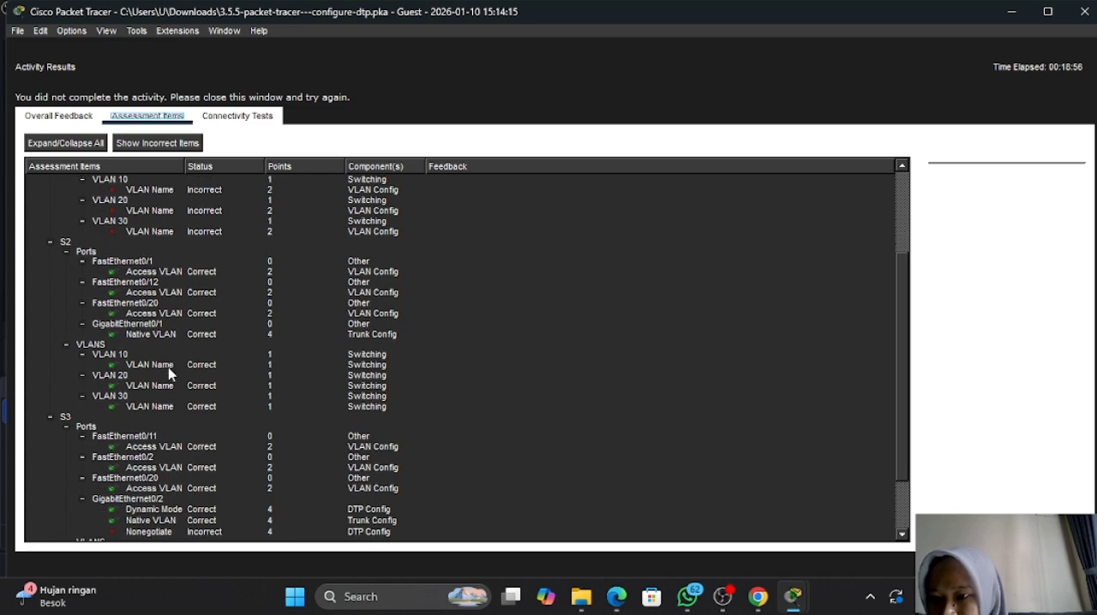
pyautogui.scroll(4, 168, 375)
pyautogui.scroll(-5, 168, 374)
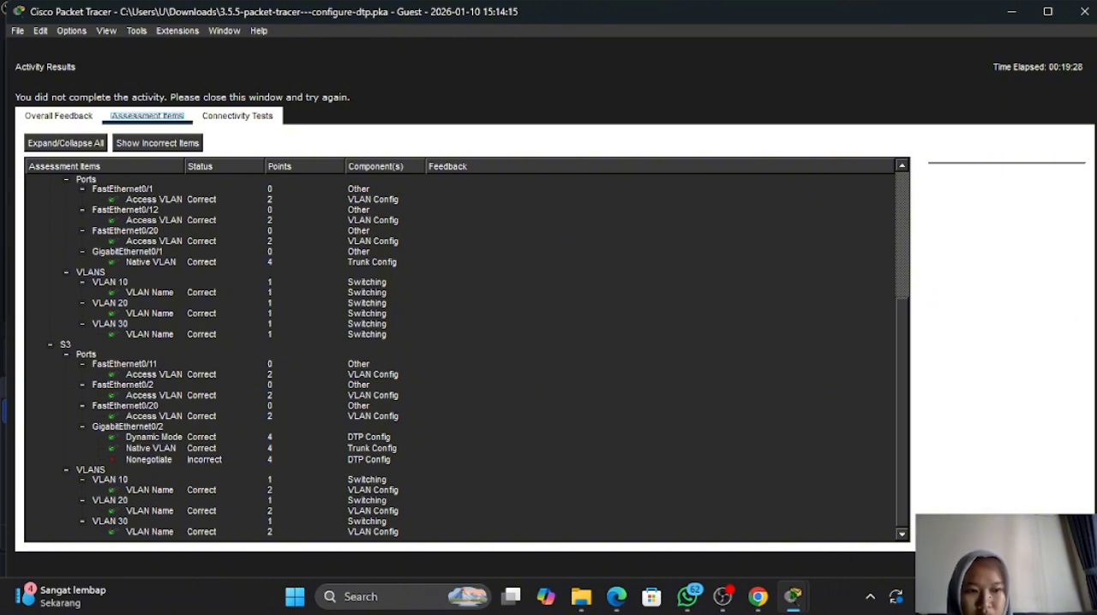
pyautogui.click(1056, 563)
pyautogui.scroll(-3, 437, 347)
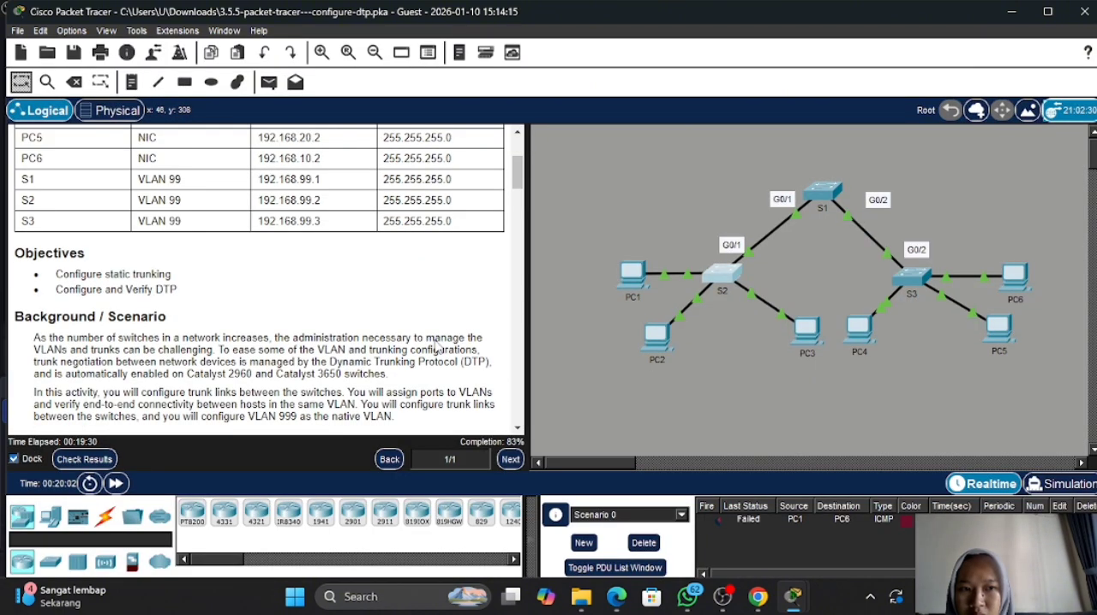
# - Read through the activity instructions from the Part 2 VLAN table and the Part 4 trunk steps to Part 6
pyautogui.scroll(-10, 438, 347)
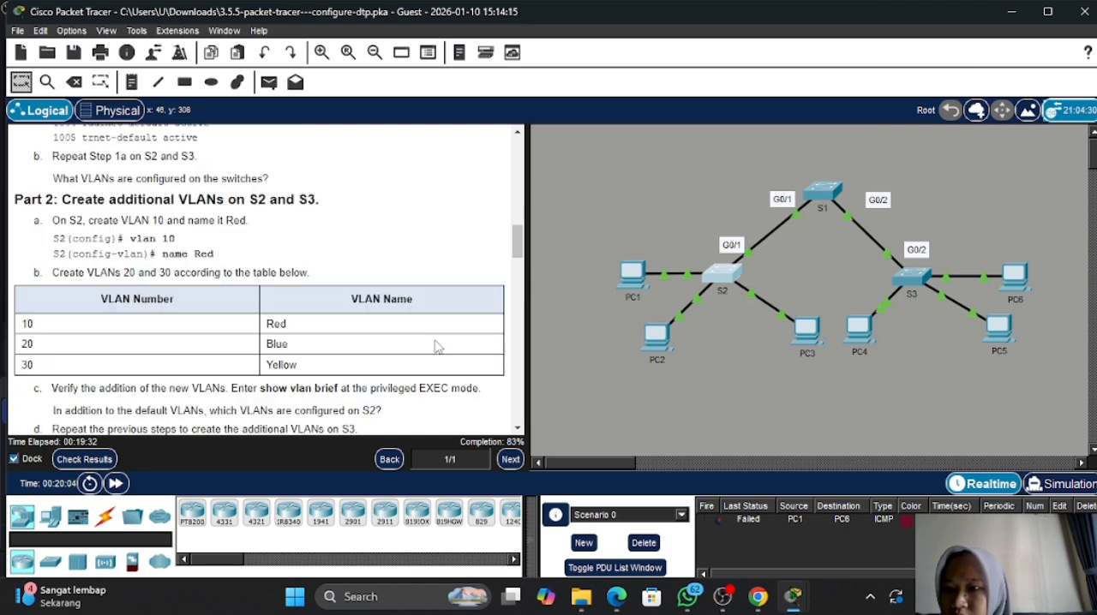
pyautogui.scroll(-6, 437, 346)
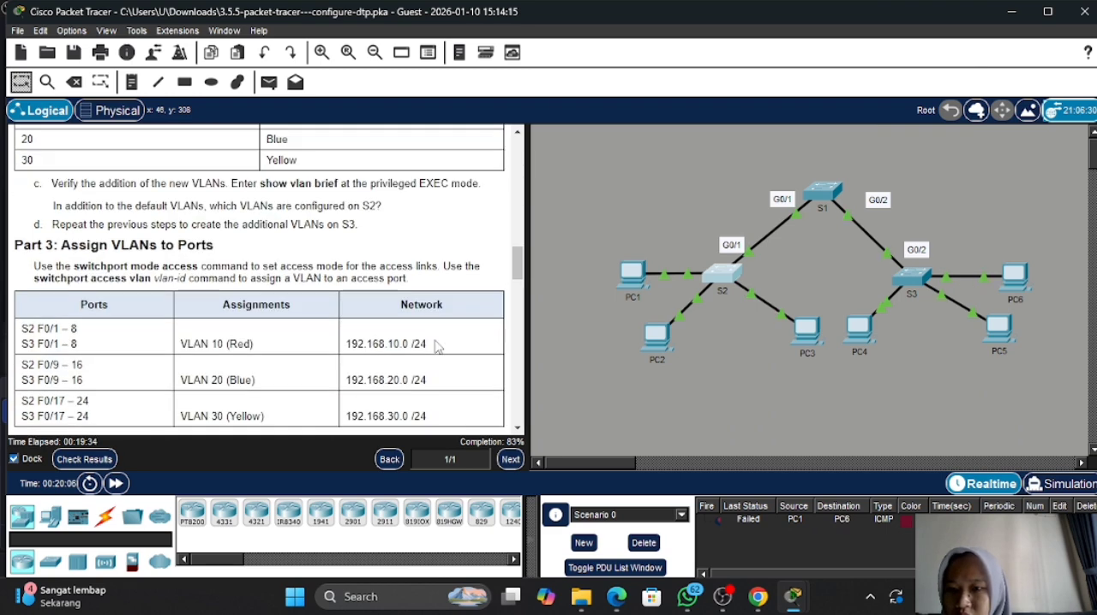
pyautogui.scroll(-5, 437, 347)
pyautogui.scroll(-5, 437, 347)
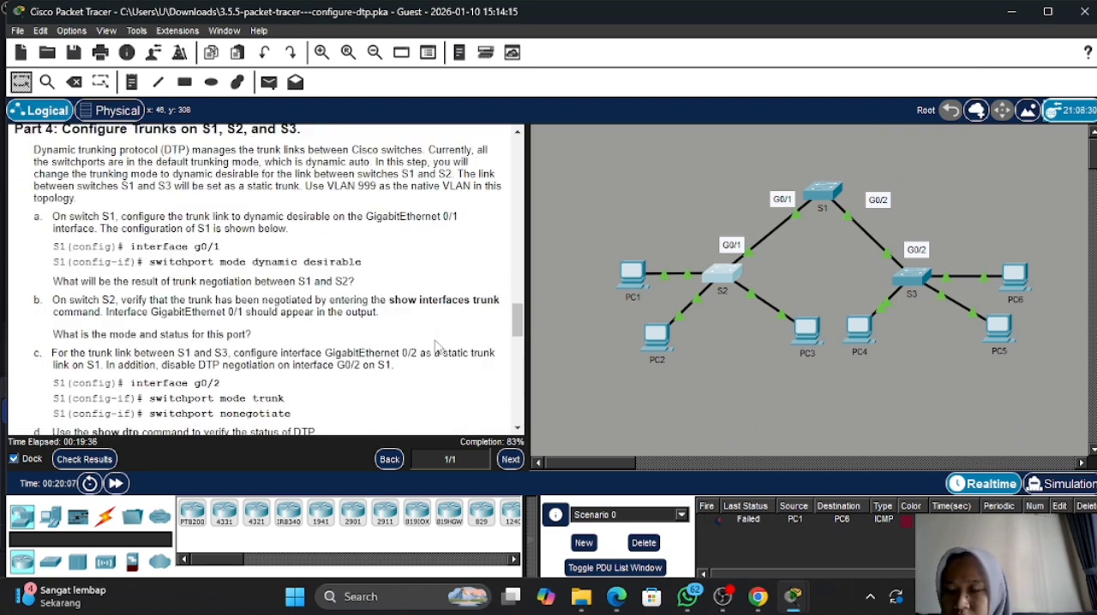
pyautogui.scroll(-4, 437, 346)
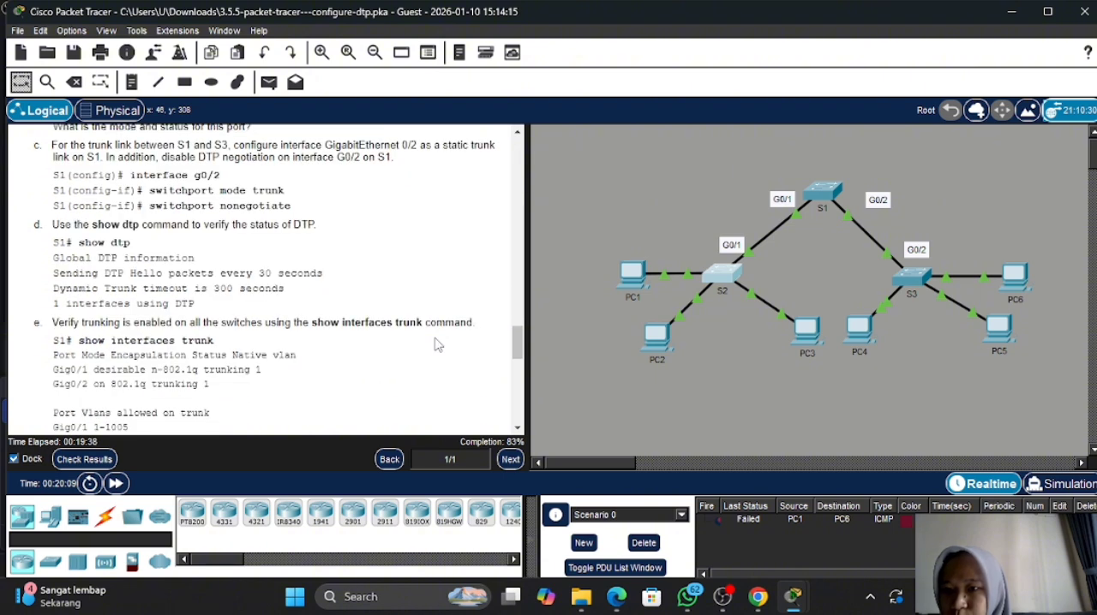
pyautogui.scroll(-8, 436, 344)
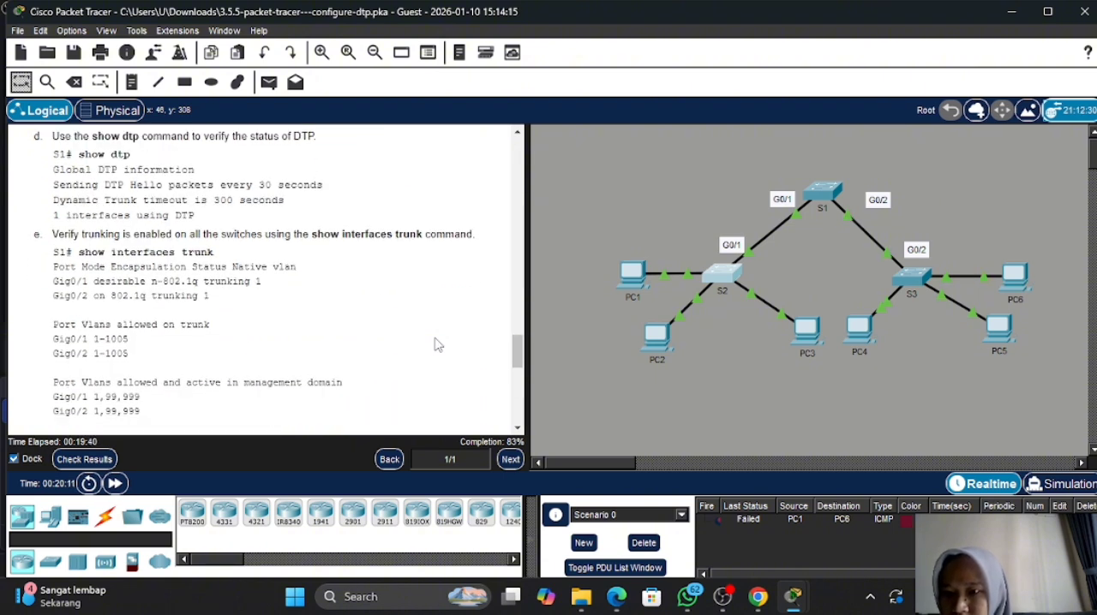
pyautogui.scroll(-5, 435, 344)
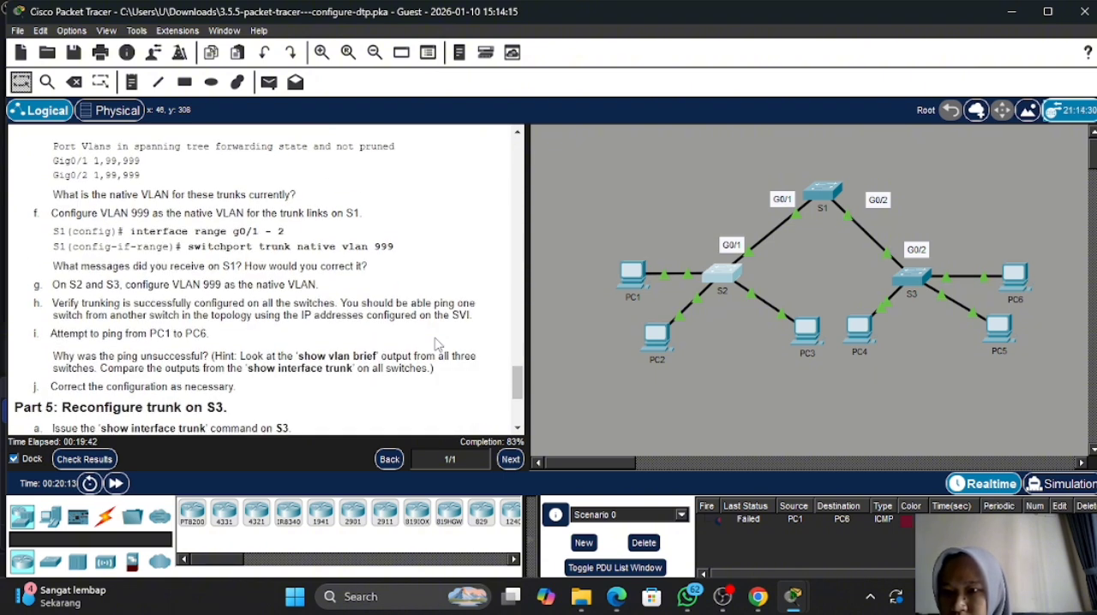
pyautogui.scroll(-3, 436, 345)
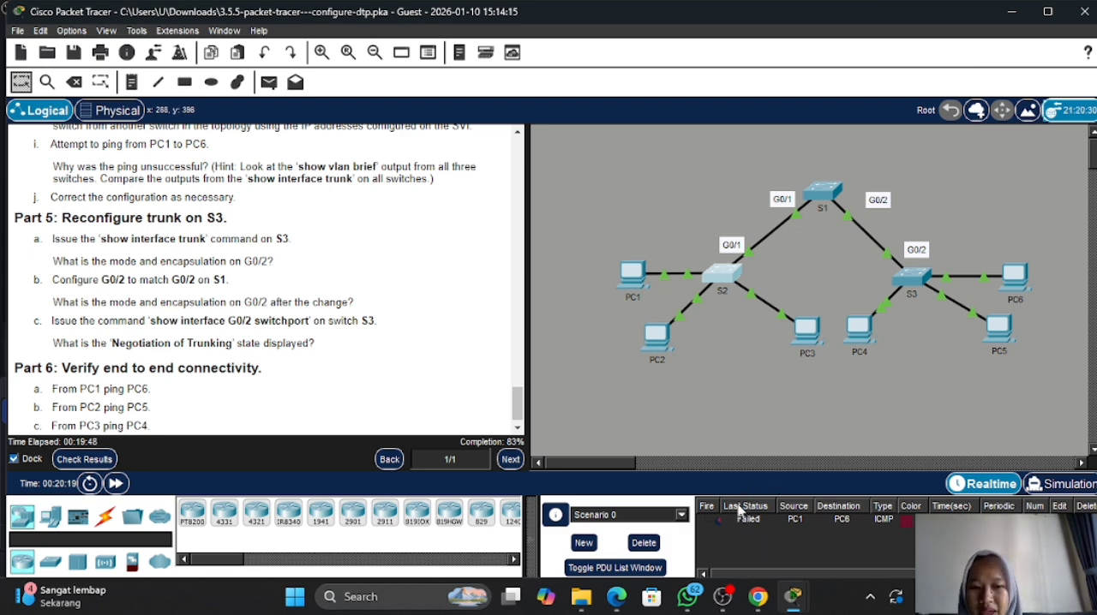
pyautogui.click(722, 596)
pyautogui.click(722, 595)
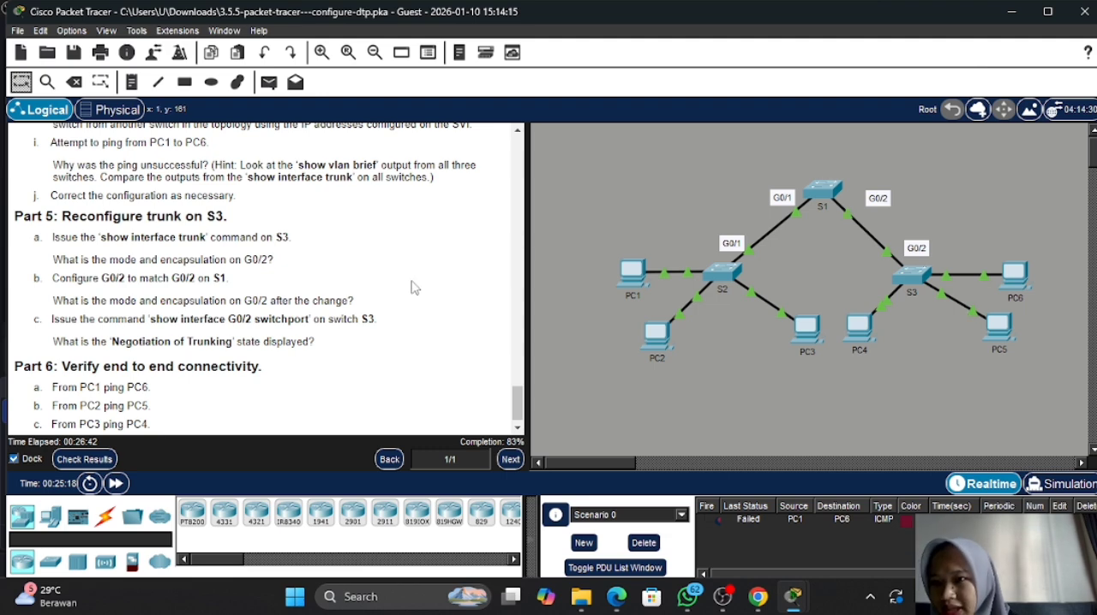
# - Reread the native VLAN and ping instructions, and send a simple PDU from PC1 to PC6 to test connectivity
pyautogui.scroll(3, 304, 263)
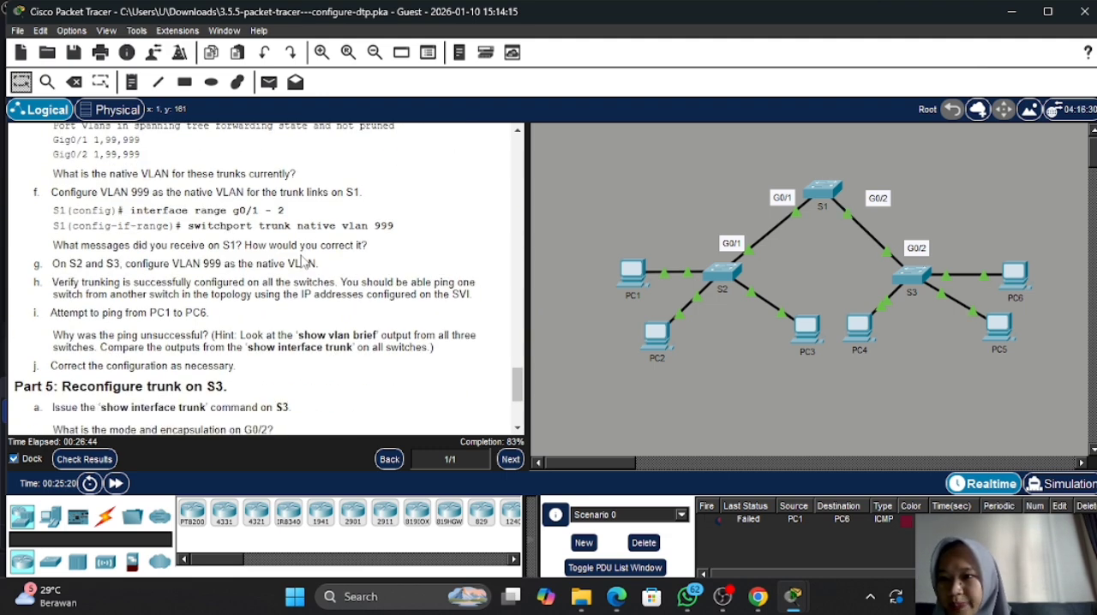
pyautogui.scroll(-3, 302, 262)
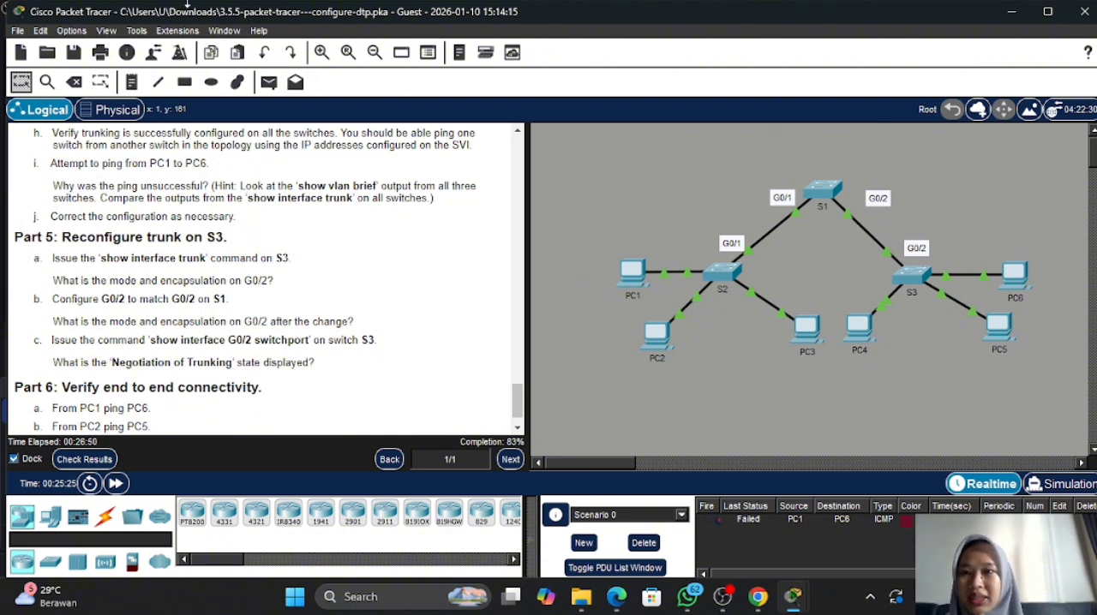
pyautogui.click(269, 82)
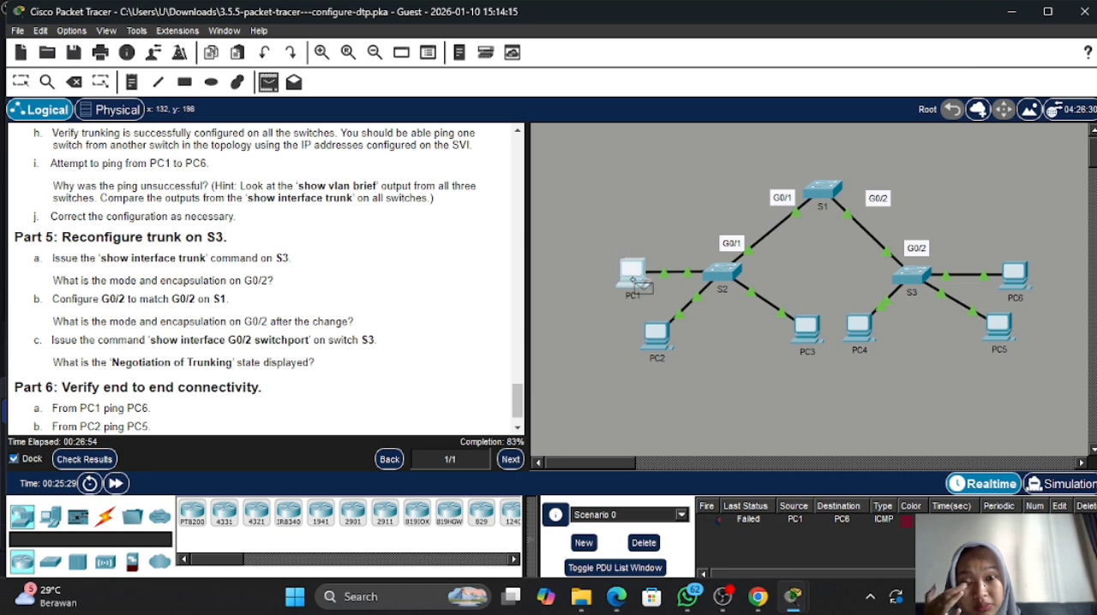
pyautogui.click(636, 281)
pyautogui.click(1020, 286)
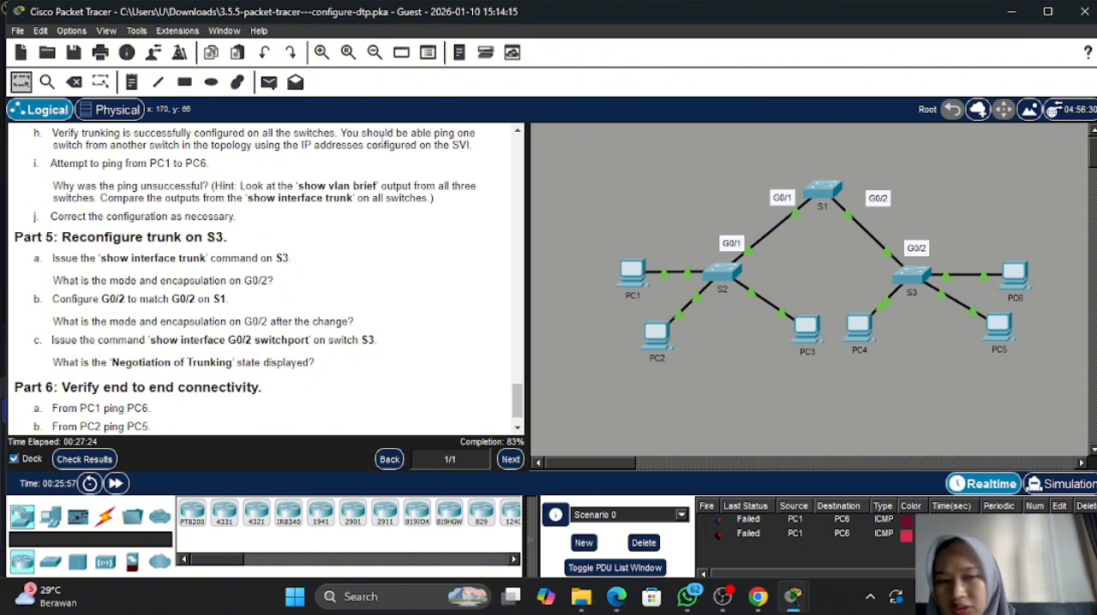
# - Return S1's CLI to privileged EXEC mode and list the switch's VLANs with show vlan brief
pyautogui.click(817, 184)
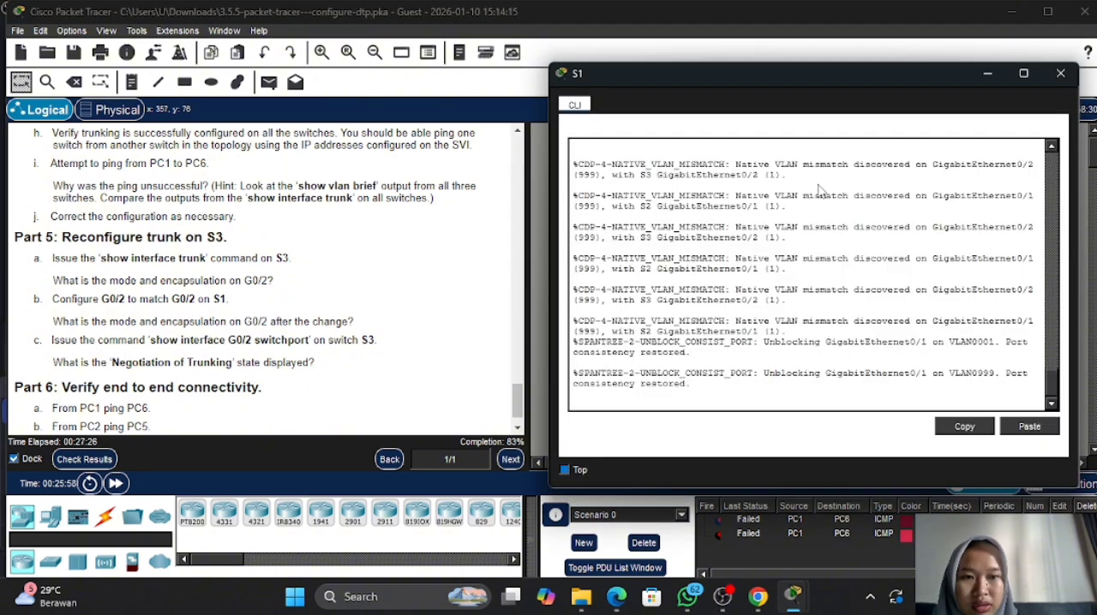
pyautogui.press('Return')
pyautogui.write('end')
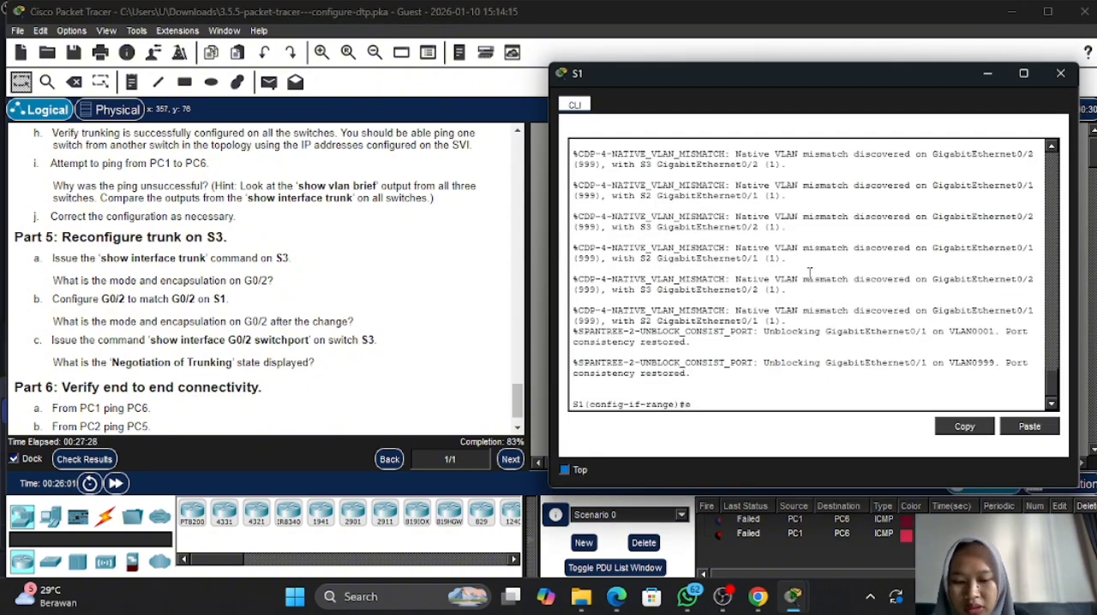
pyautogui.press('Return')
pyautogui.write('show')
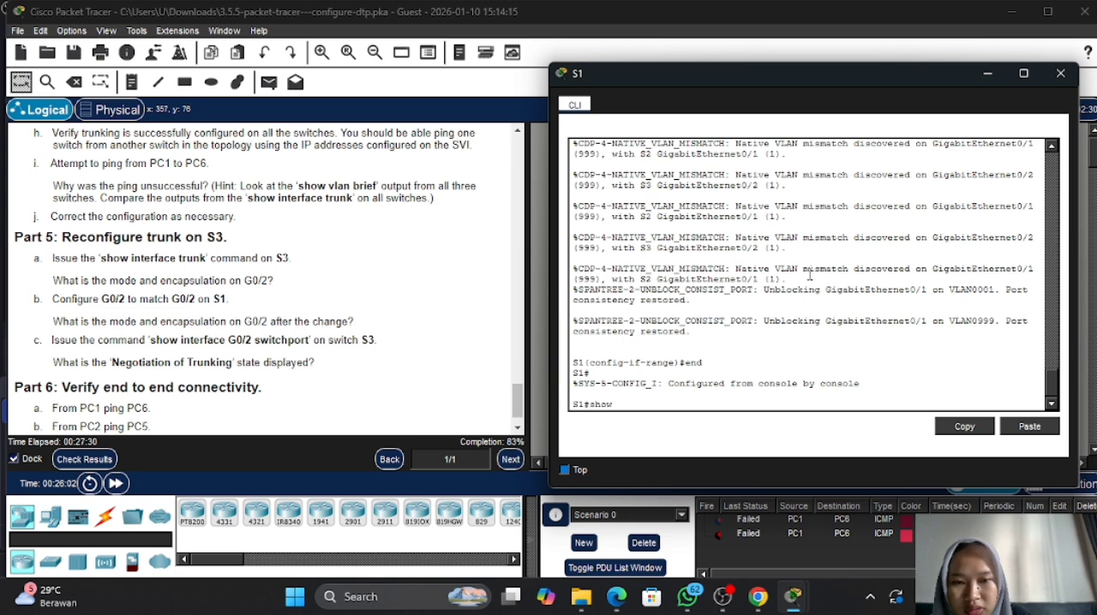
pyautogui.write(' vl;an brief')
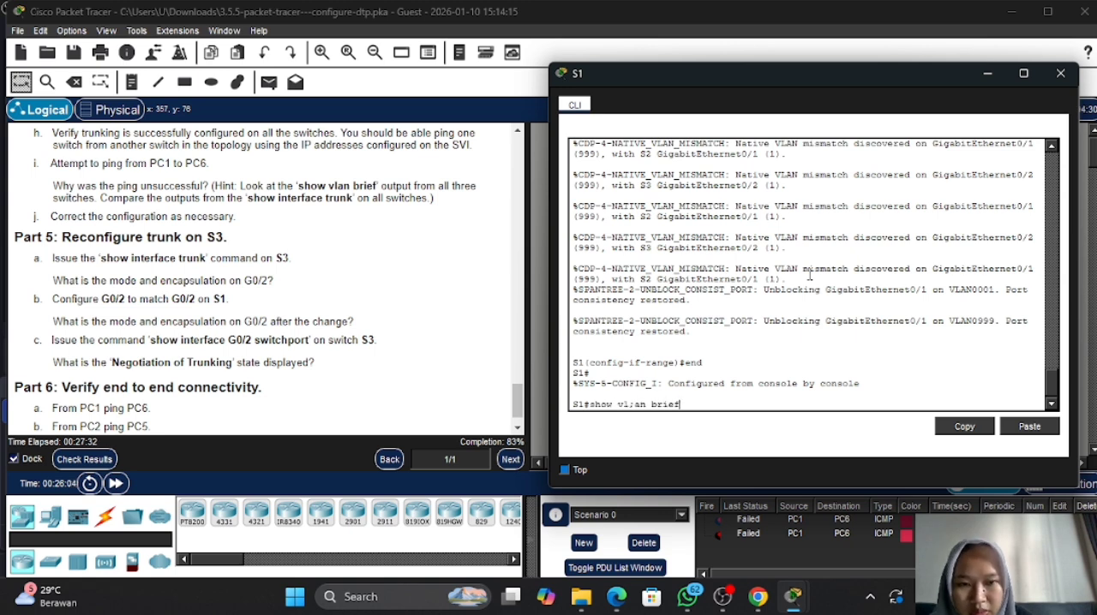
pyautogui.press('Return')
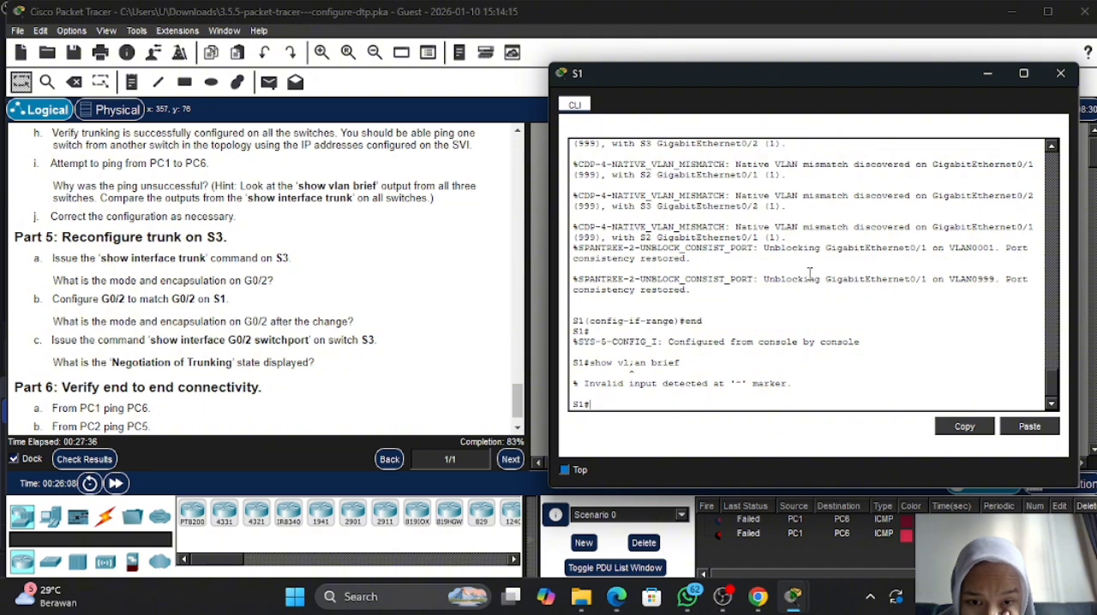
pyautogui.press('Up')
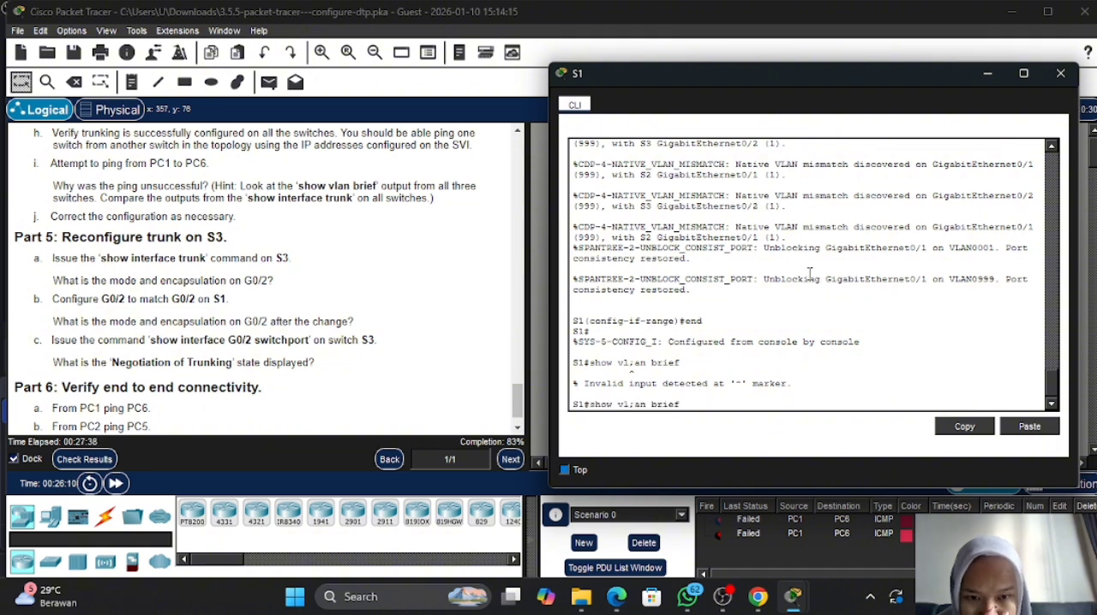
pyautogui.press('Left')
pyautogui.press('Left')
pyautogui.press('Left')
pyautogui.press('Left')
pyautogui.press('Left')
pyautogui.press('Left')
pyautogui.press('Left')
pyautogui.press('Left')
pyautogui.press('BackSpace')
pyautogui.press('Return')
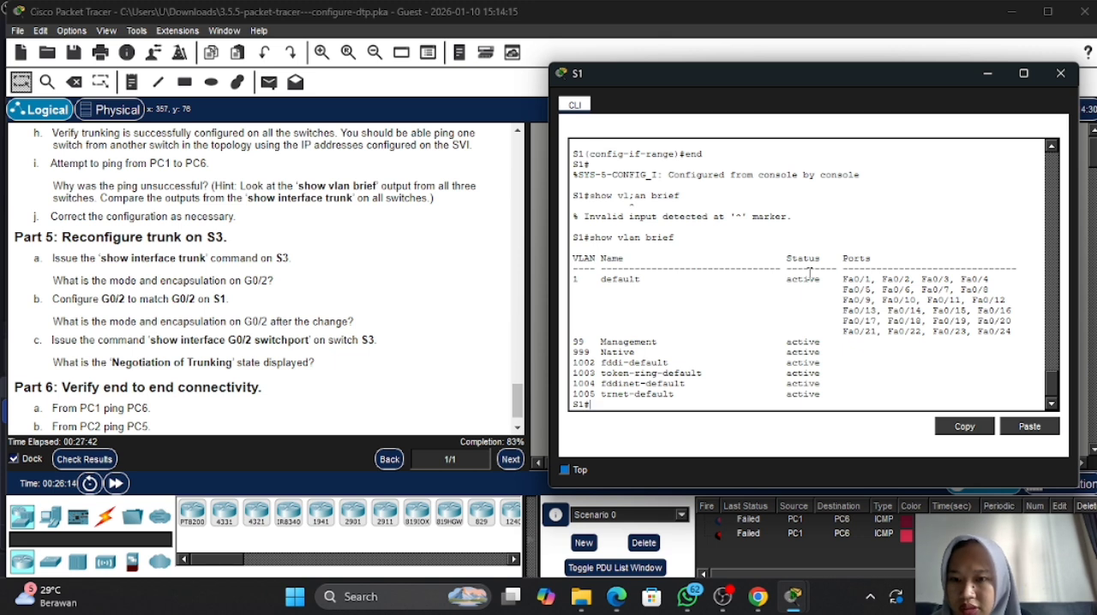
# - Display S1's trunk interfaces with show int trunk and compare them with the Part 4 instructions
pyautogui.write('show int')
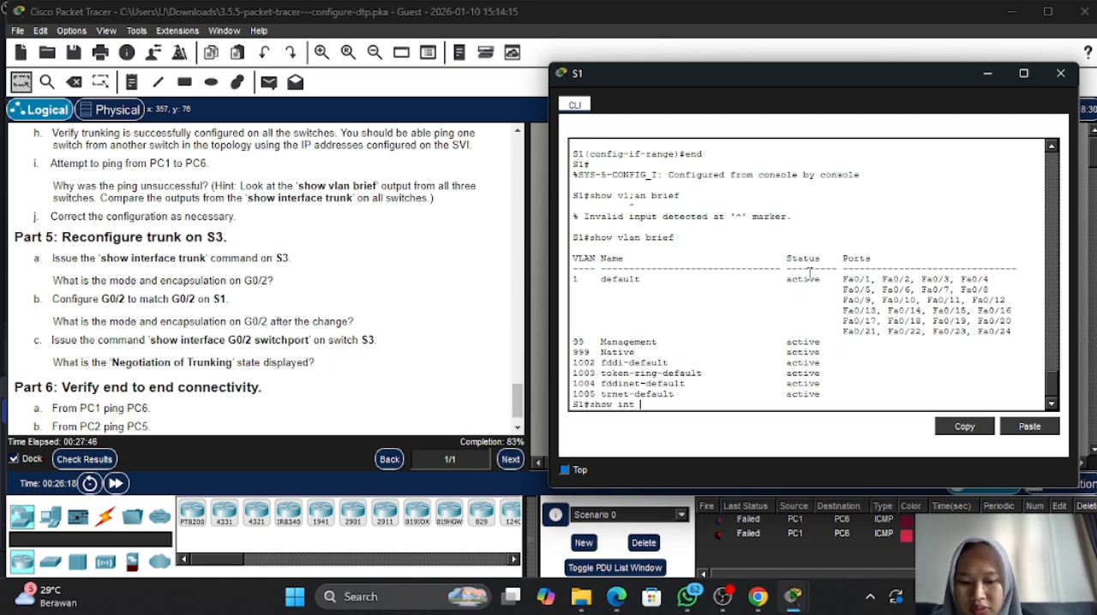
pyautogui.write(' trunk')
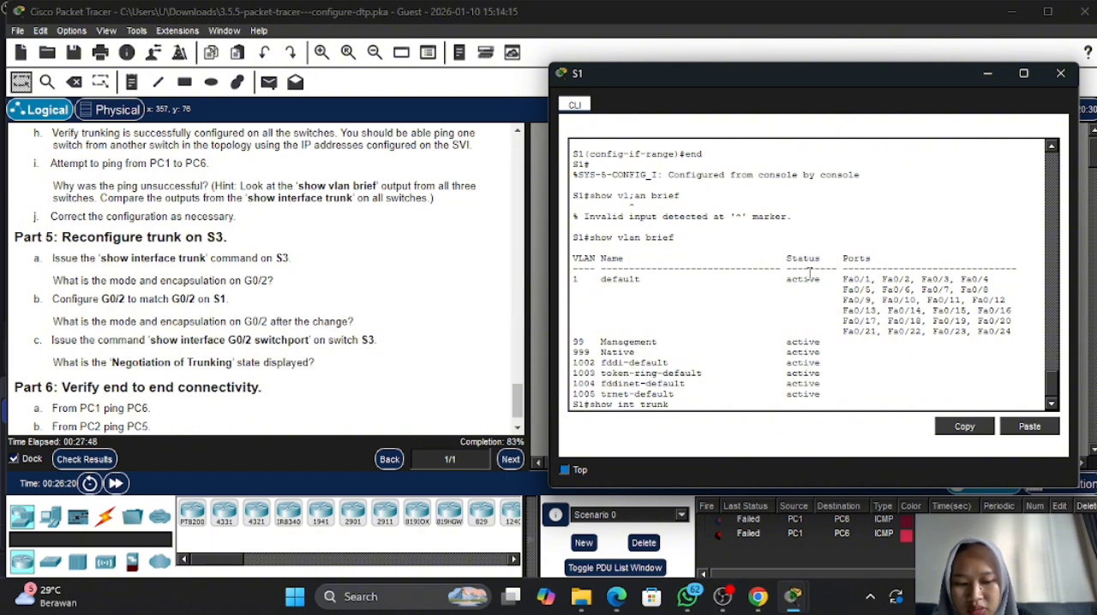
pyautogui.press('Return')
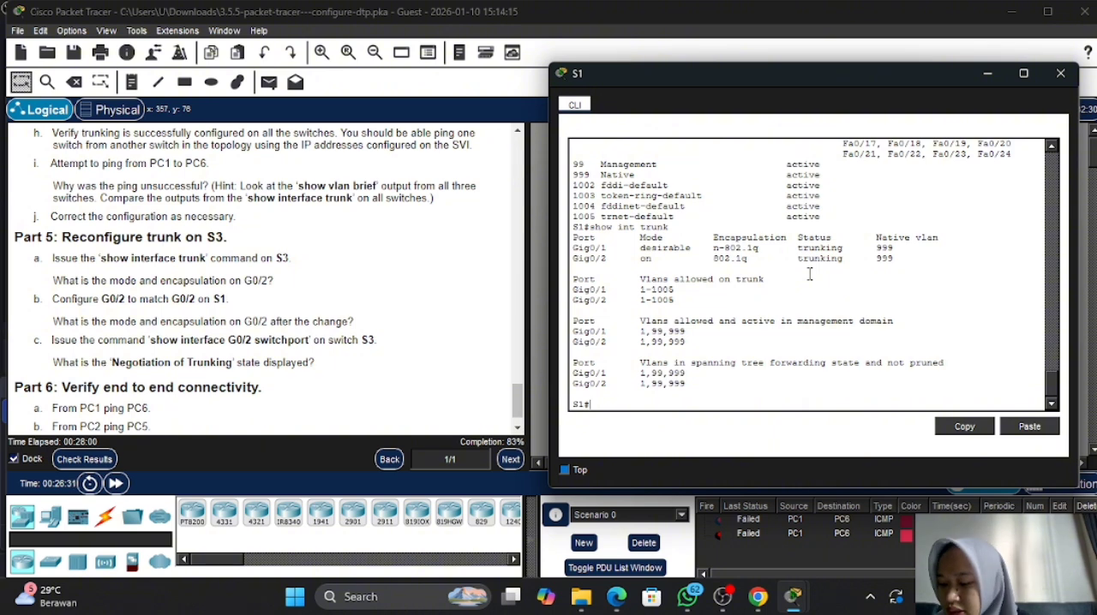
pyautogui.scroll(1, 261, 248)
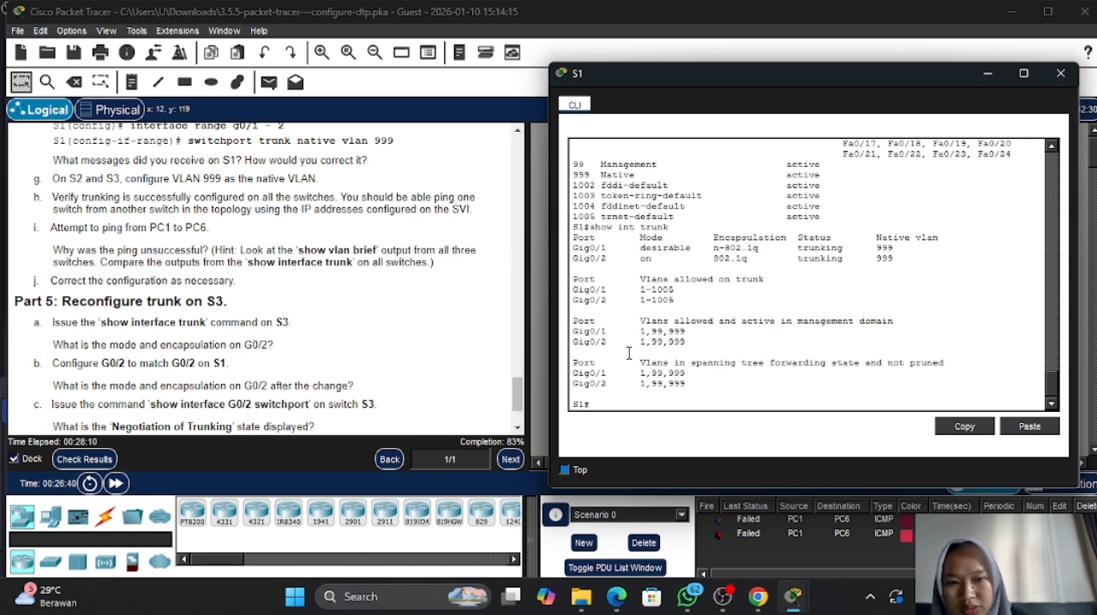
# - Enter global configuration mode on S1, create VLAN 10 and name it red
pyautogui.write('conf t')
pyautogui.press('Return')
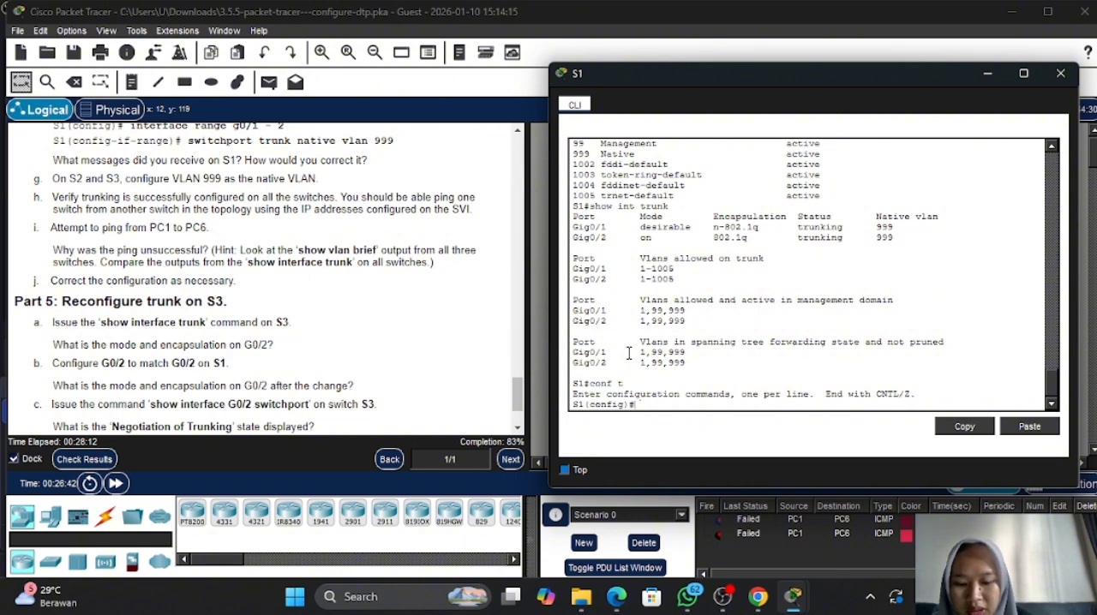
pyautogui.write('vlan 1')
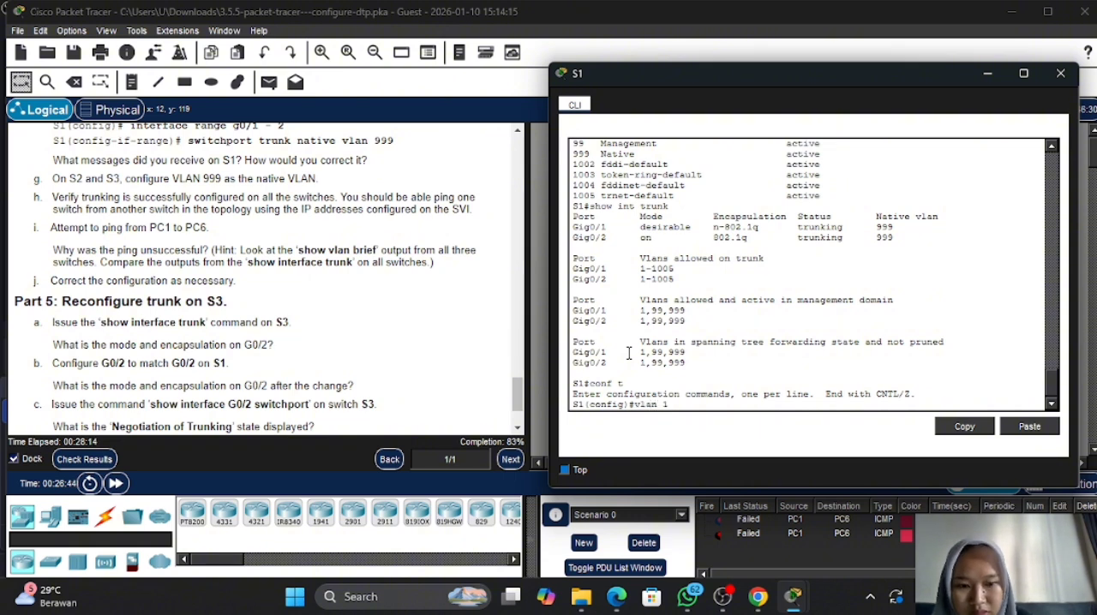
pyautogui.write('0')
pyautogui.press('Return')
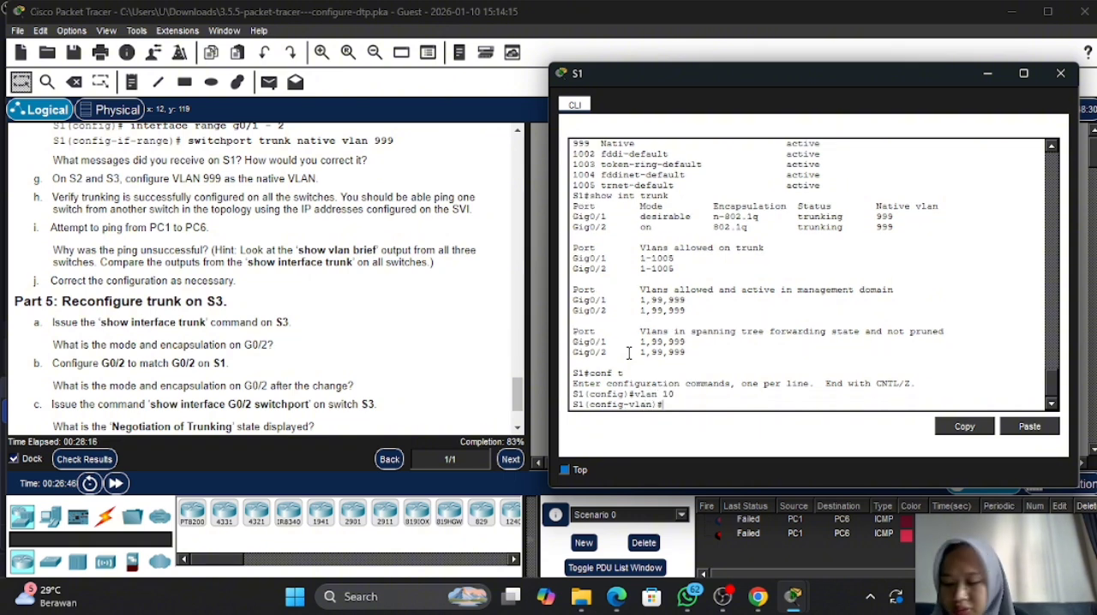
pyautogui.write('name ')
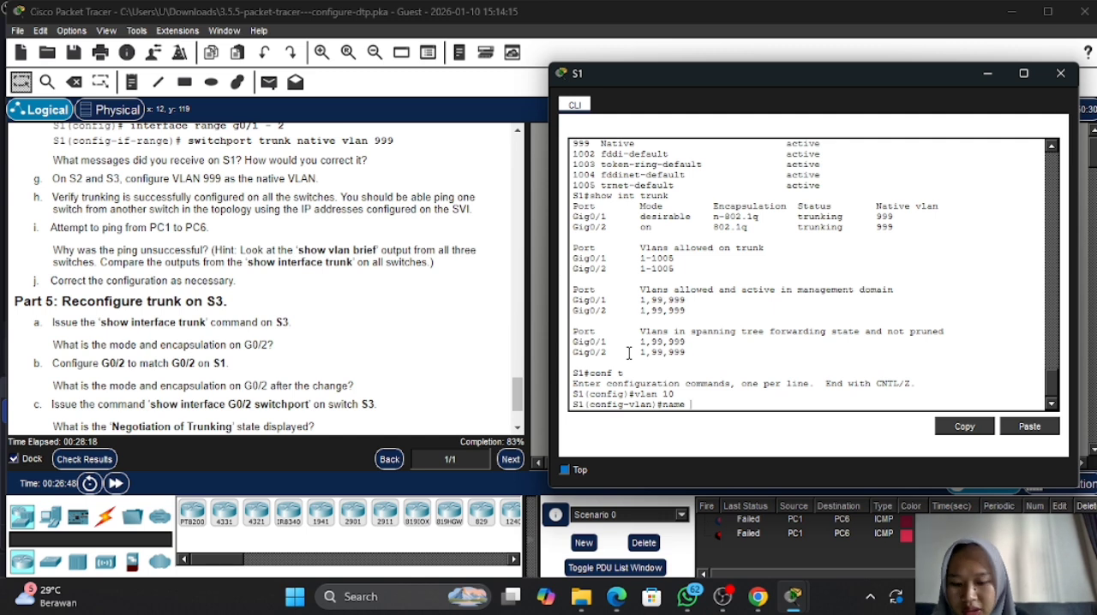
pyautogui.write('red')
pyautogui.press('Return')
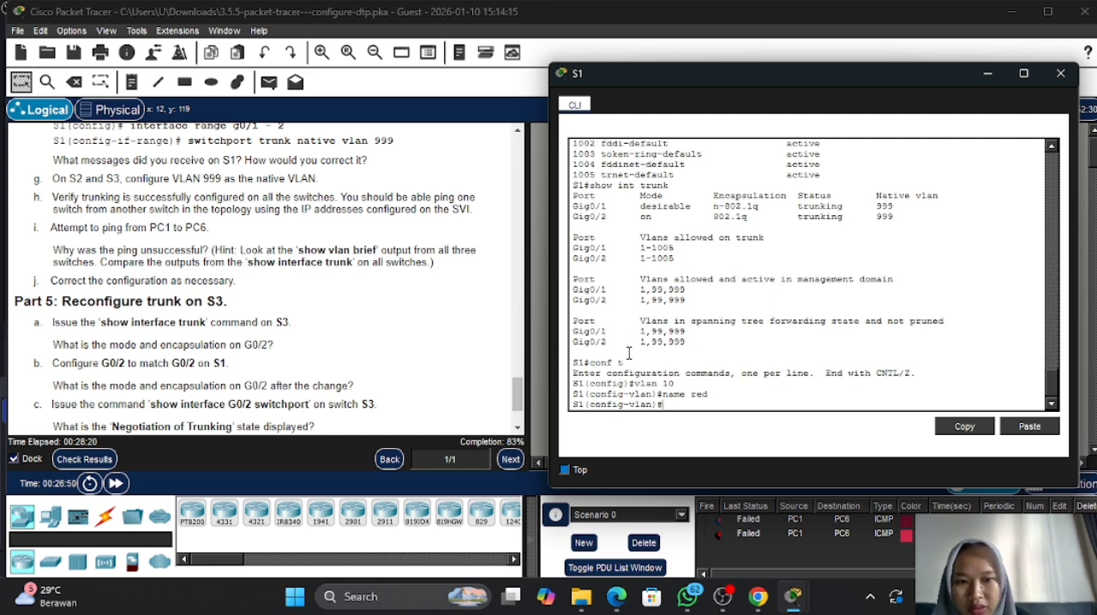
# - Correct the name of S1's VLAN 10 to Red with a capital R
pyautogui.press('Up')
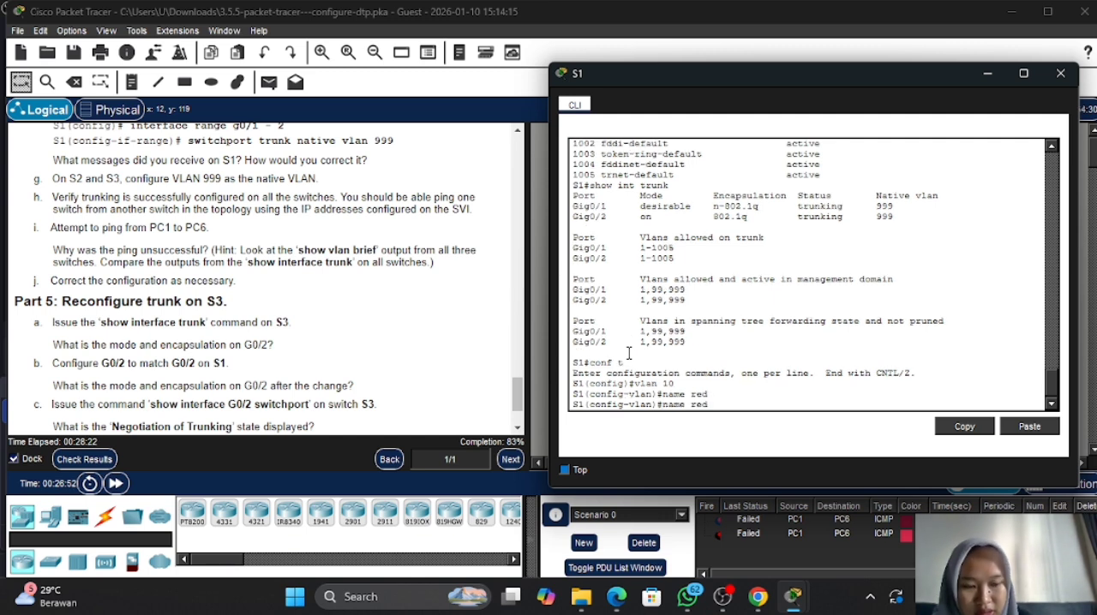
pyautogui.press('Left')
pyautogui.press('Left')
pyautogui.press('Left')
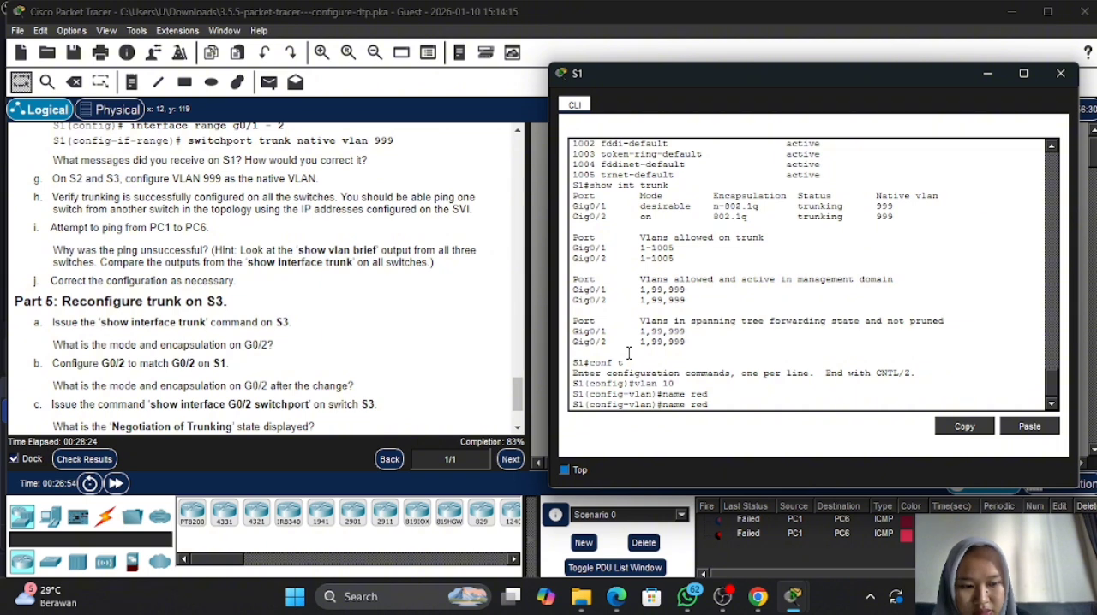
pyautogui.press('Delete')
pyautogui.write('R')
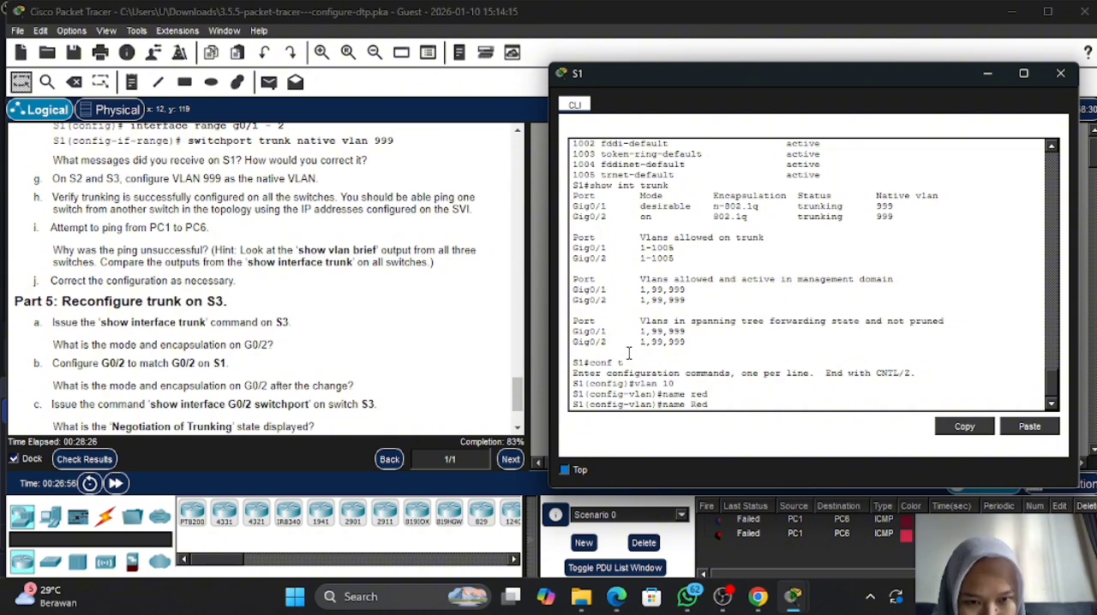
pyautogui.press('Return')
# - Create VLAN 20 on S1 and name it Blue
pyautogui.press('Up')
pyautogui.press('Up')
pyautogui.press('Up')
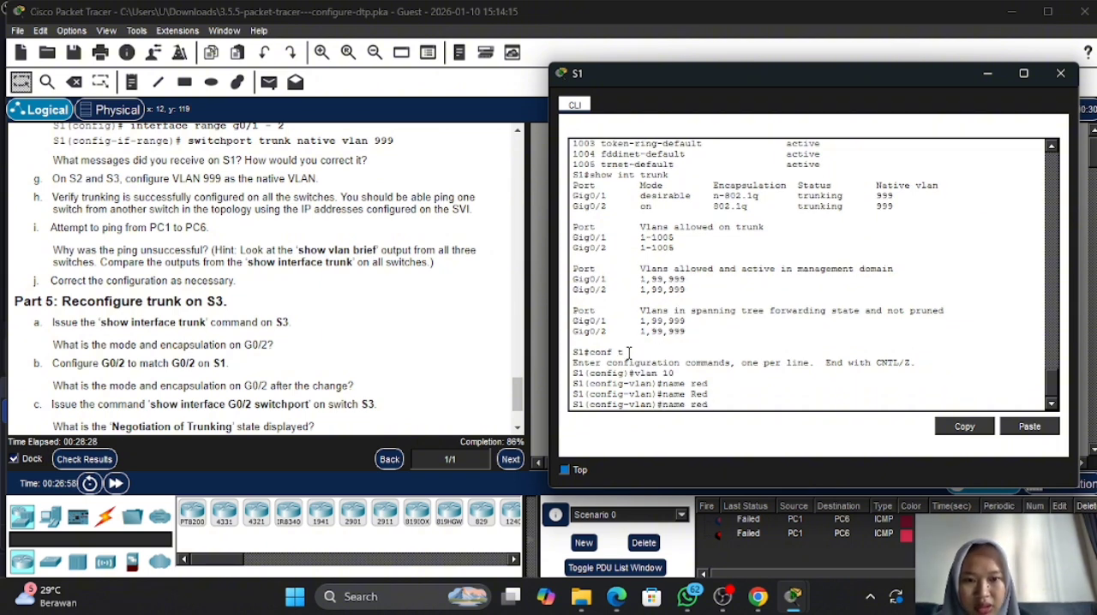
pyautogui.press('BackSpace')
pyautogui.press('BackSpace')
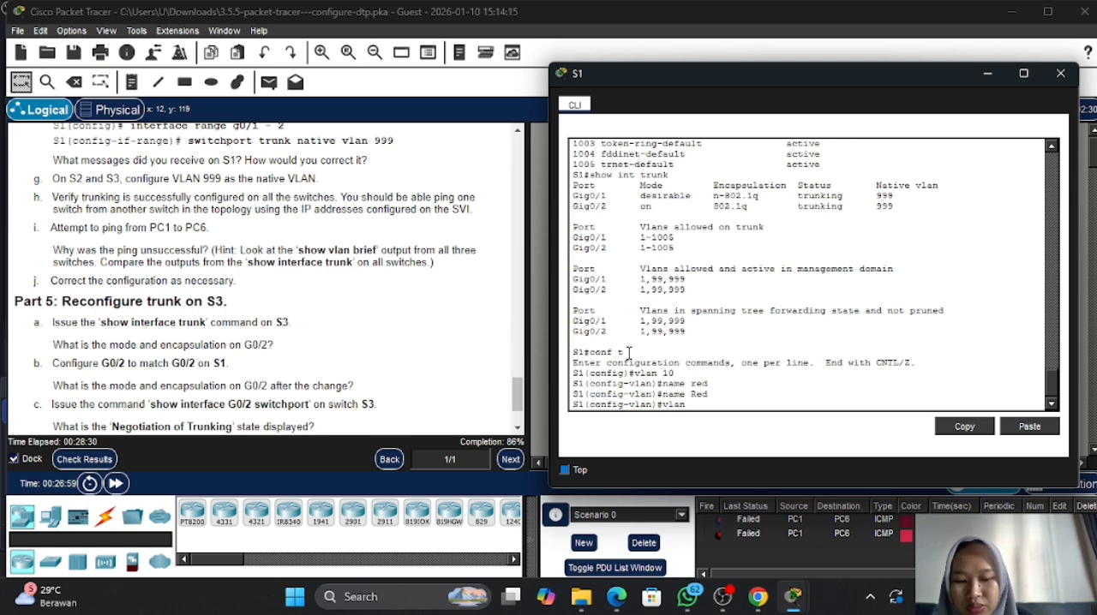
pyautogui.write('20')
pyautogui.press('Return')
pyautogui.press('Up')
pyautogui.press('Up')
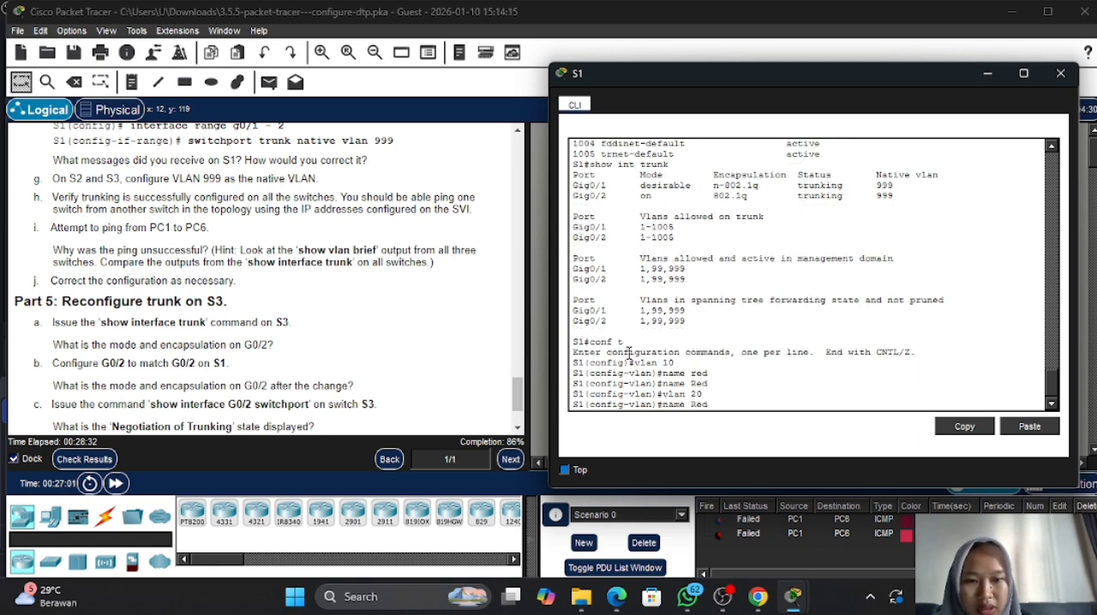
pyautogui.press('BackSpace')
pyautogui.press('BackSpace')
pyautogui.press('BackSpace')
pyautogui.write('Blue')
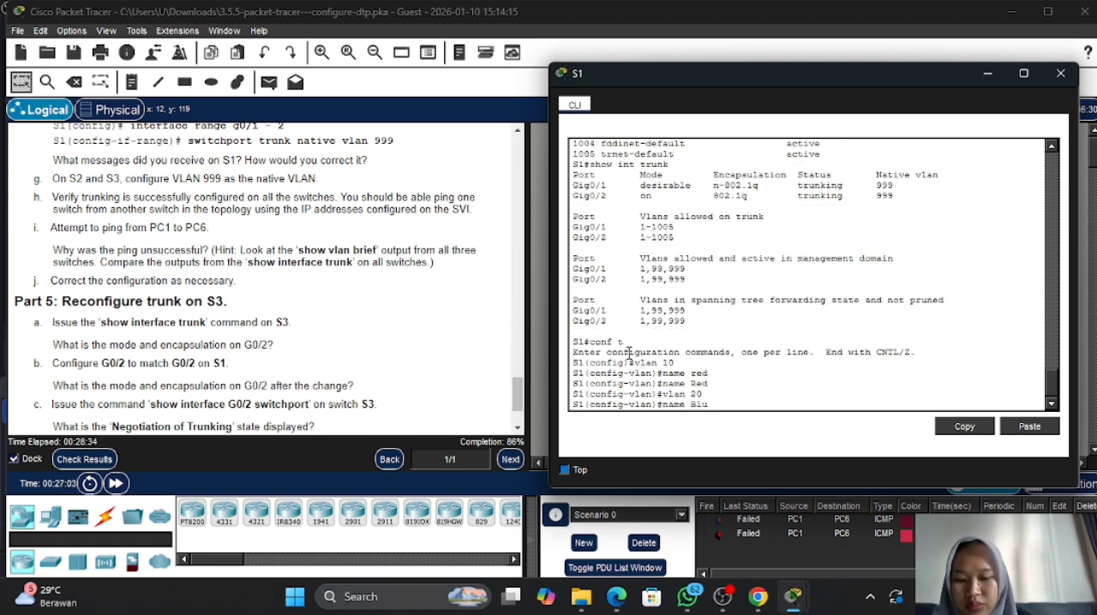
pyautogui.press('Return')
# - Create VLAN 30 on S1 and name it Yellow
pyautogui.press('Up')
pyautogui.press('Up')
pyautogui.press('BackSpace')
pyautogui.press('BackSpace')
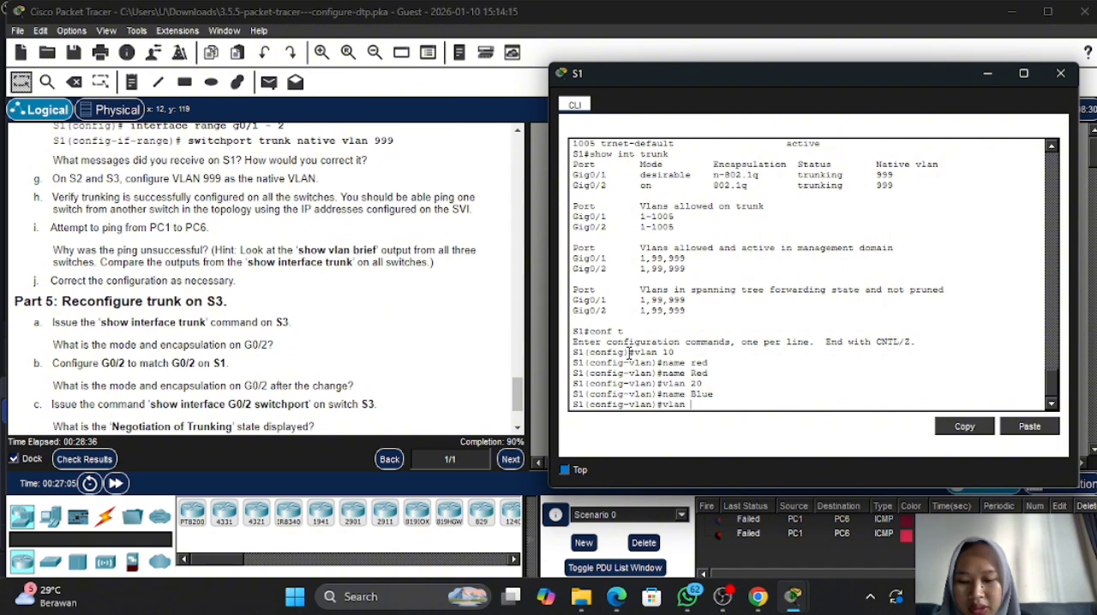
pyautogui.write('30')
pyautogui.press('Return')
pyautogui.press('Up')
pyautogui.press('Up')
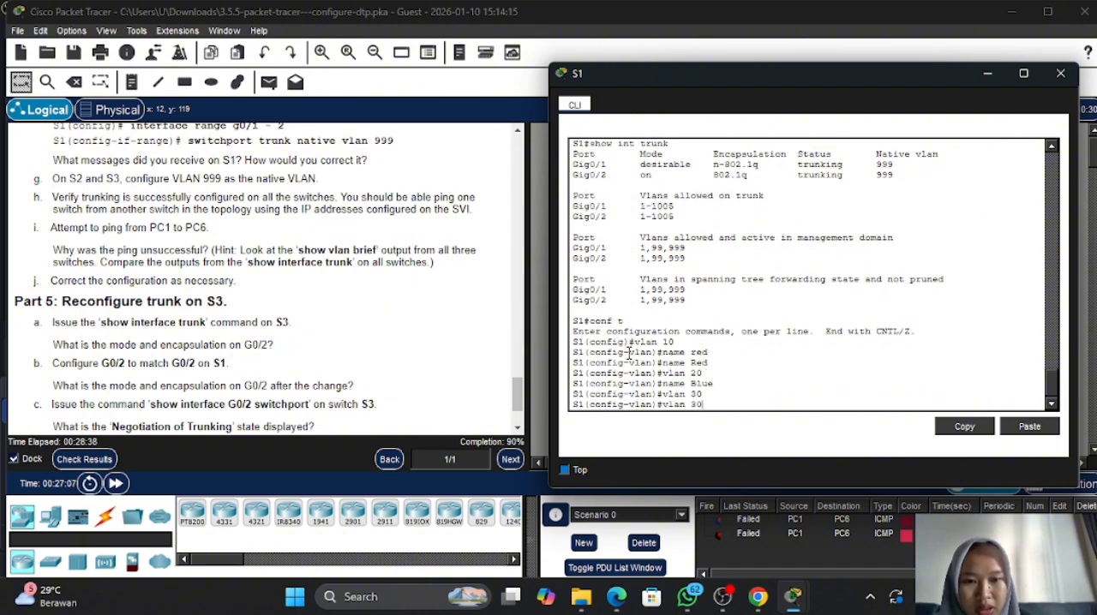
pyautogui.press('BackSpace')
pyautogui.press('BackSpace')
pyautogui.press('BackSpace')
pyautogui.press('BackSpace')
pyautogui.press('BackSpace')
pyautogui.write('Y')
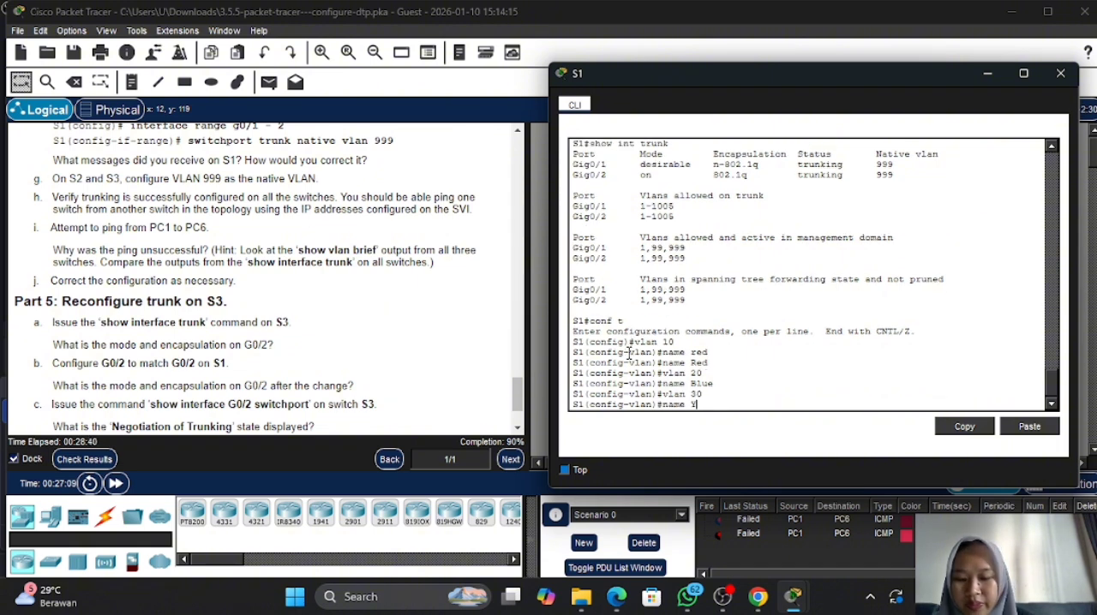
pyautogui.write('ellow')
pyautogui.press('Return')
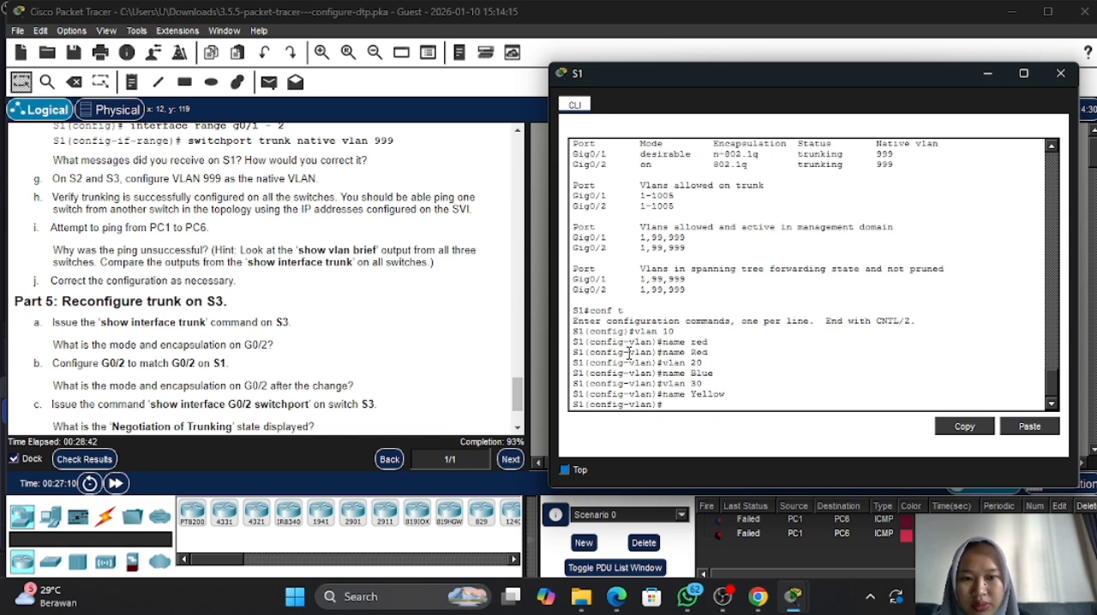
# - Check the activity results and review the assessment items for S1, S2 and S3 for anything marked incorrect
pyautogui.click(103, 460)
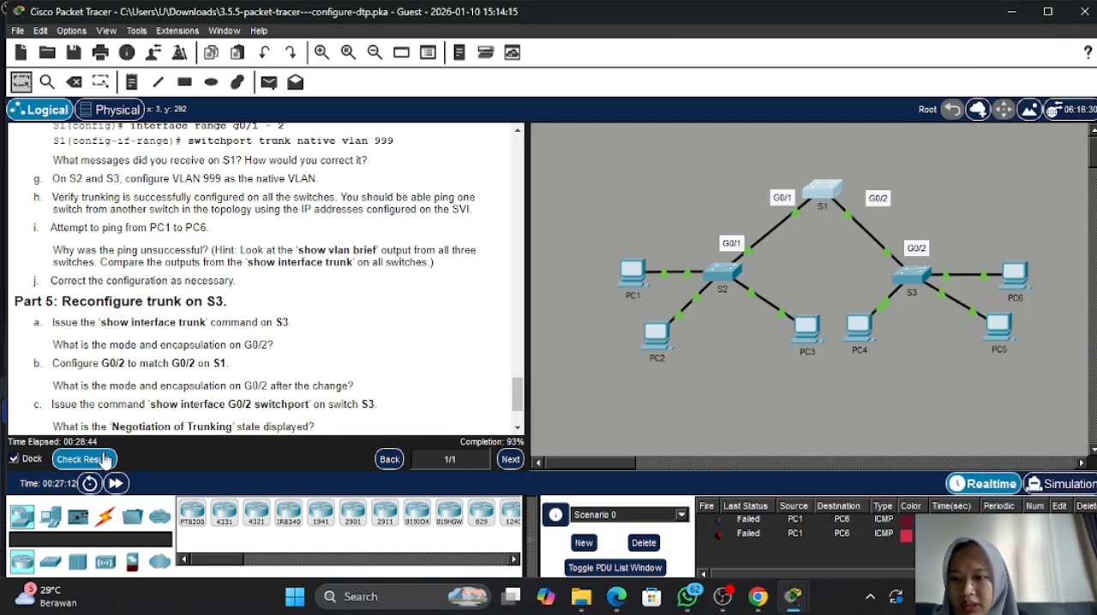
pyautogui.click(148, 116)
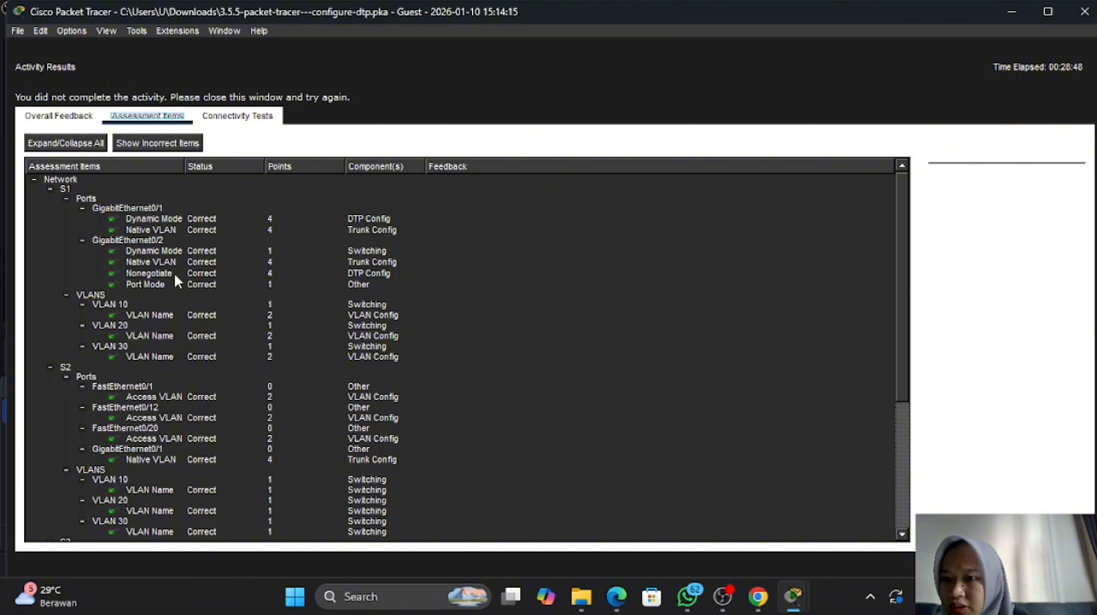
pyautogui.scroll(-6, 167, 377)
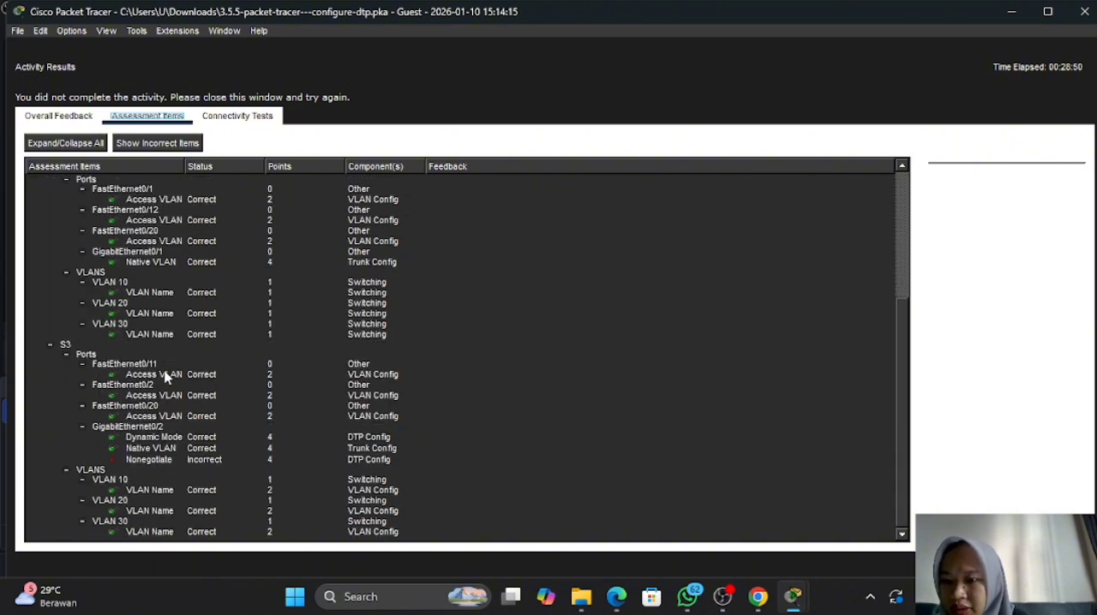
pyautogui.click(1059, 564)
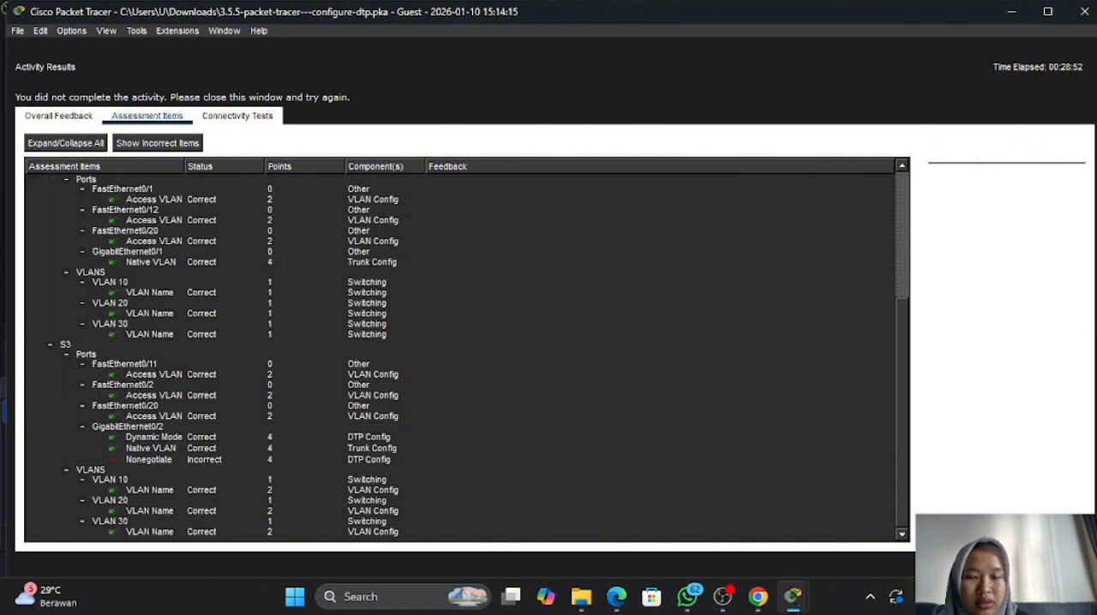
# - Following Part 5, return S3's CLI to privileged EXEC mode and check G0/2's mode and encapsulation with show int trunk
pyautogui.scroll(-15, 415, 291)
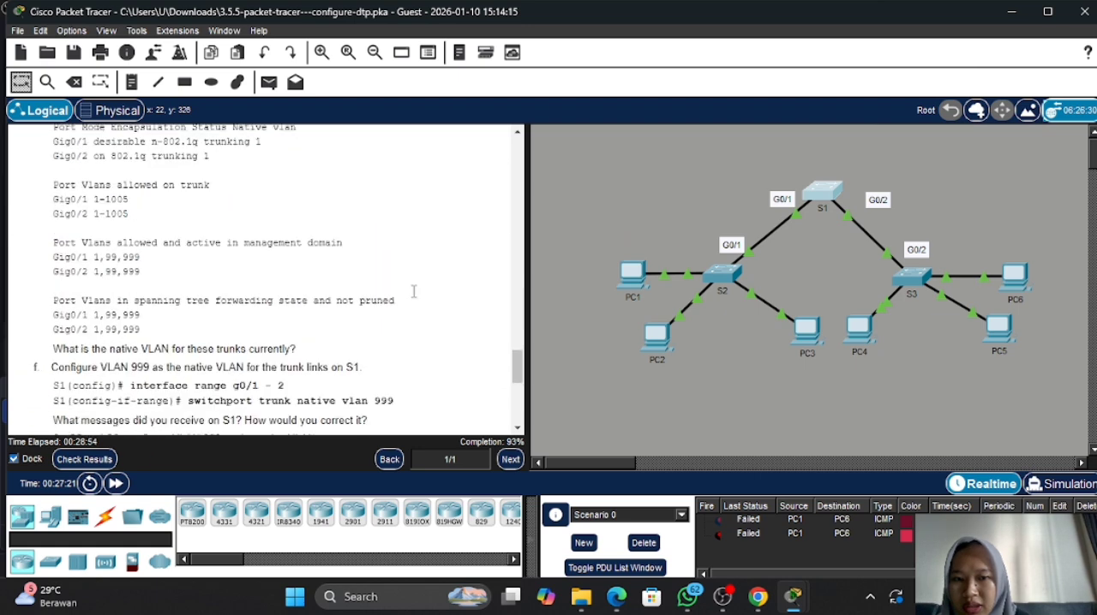
pyautogui.scroll(-2, 413, 292)
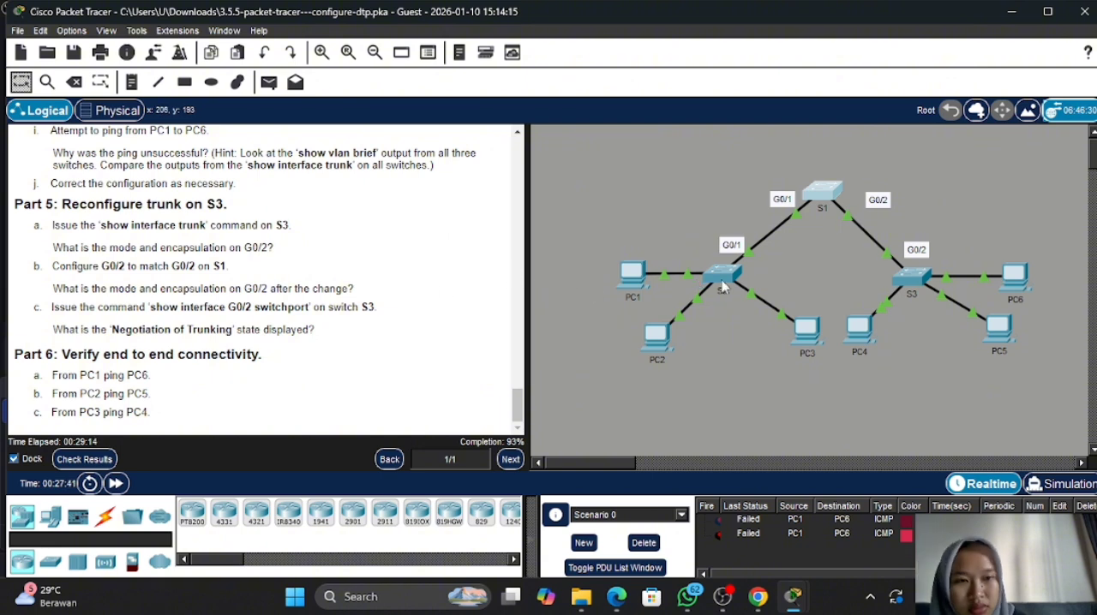
pyautogui.click(902, 281)
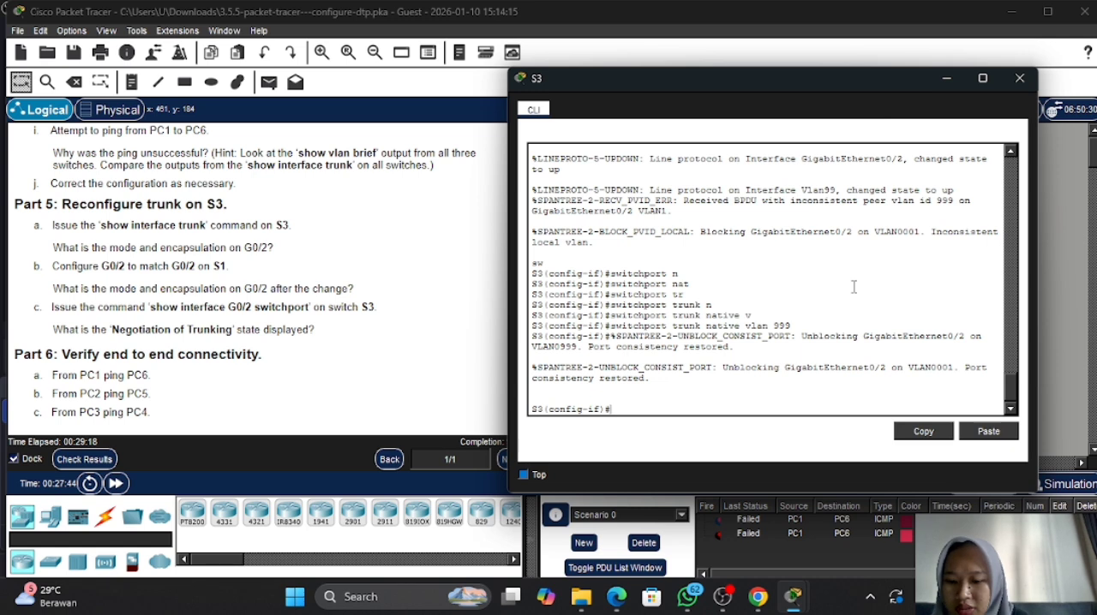
pyautogui.write('end')
pyautogui.press('Return')
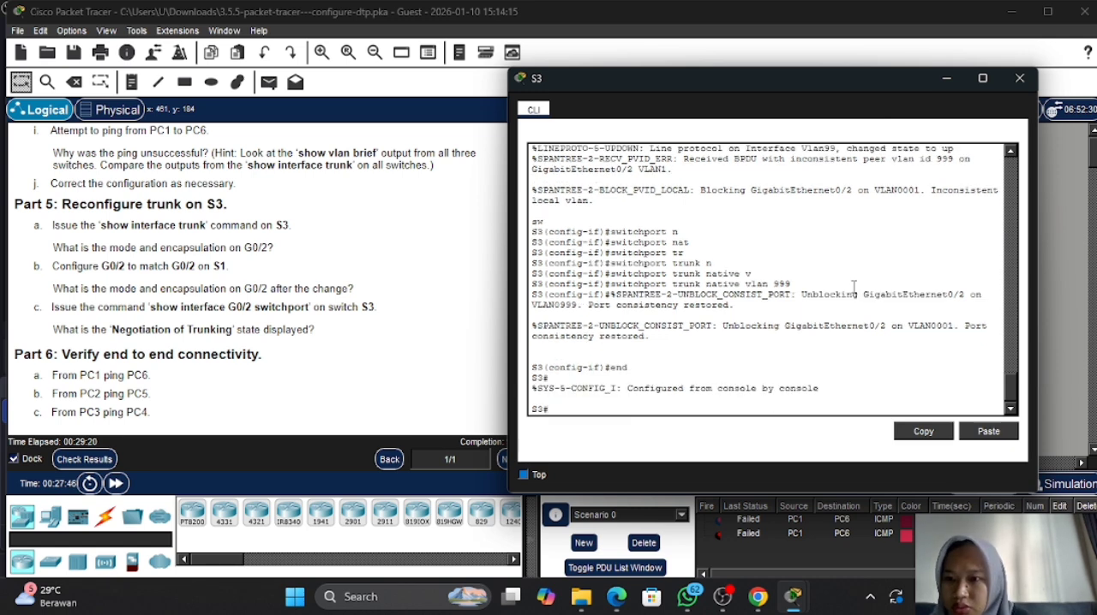
pyautogui.write('show int')
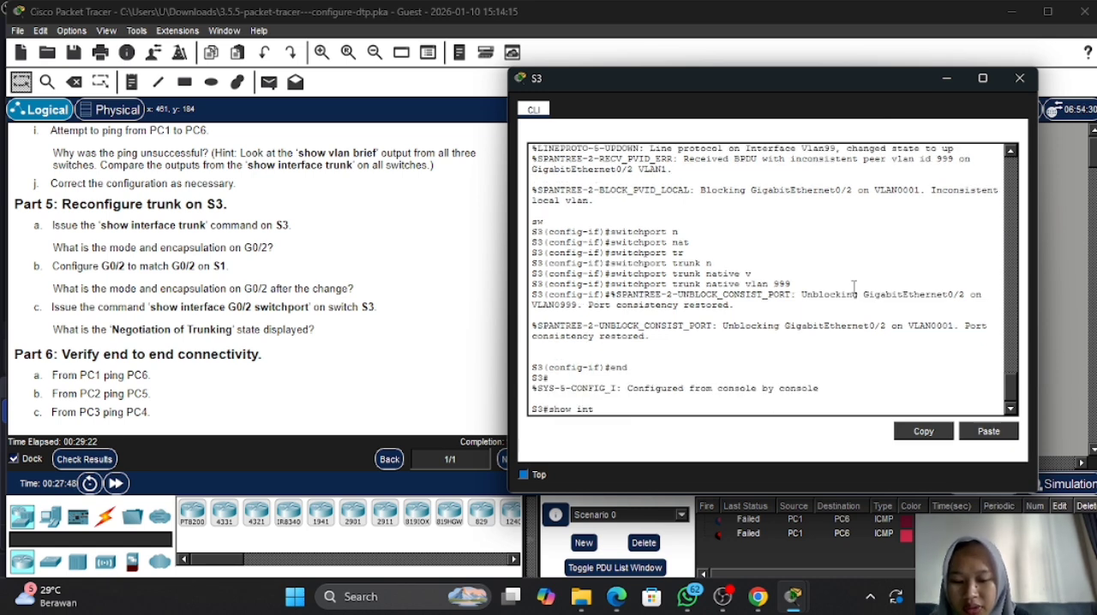
pyautogui.write(' trunk')
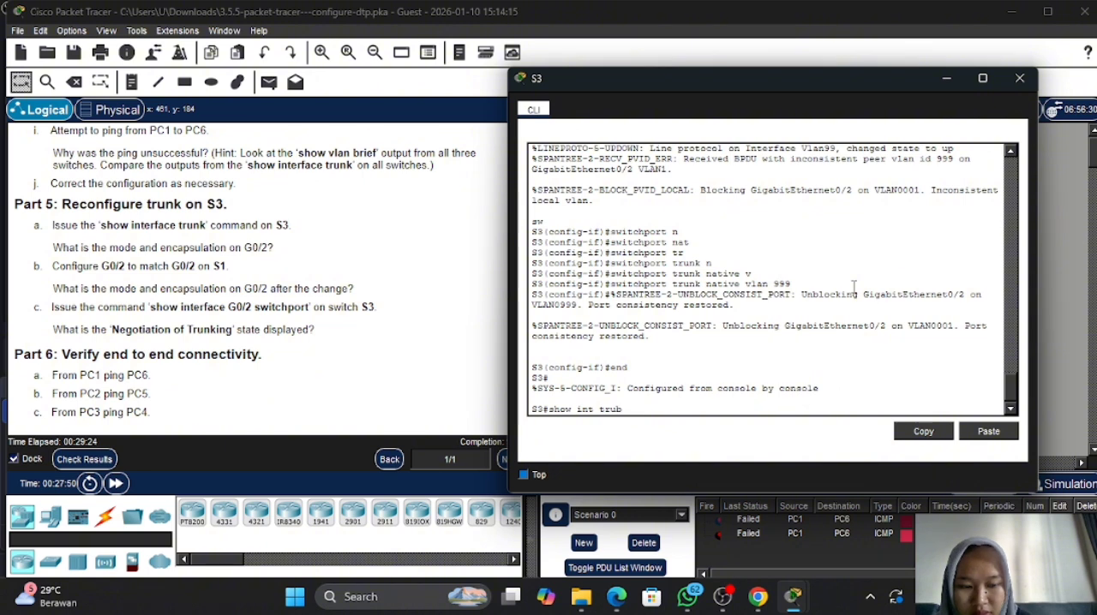
pyautogui.press('BackSpace')
pyautogui.press('BackSpace')
pyautogui.write('nk')
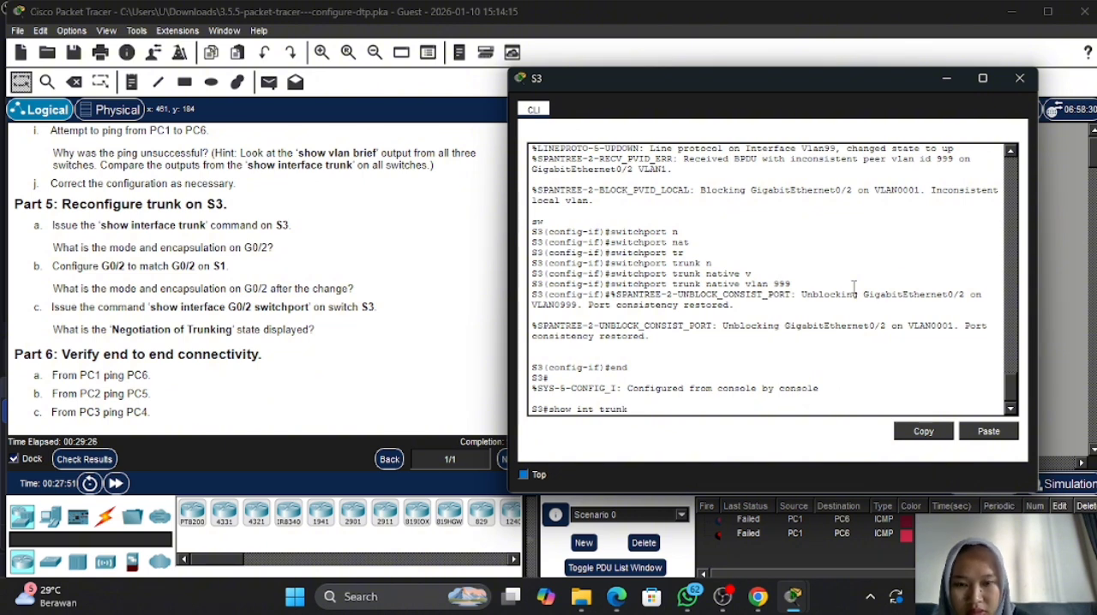
pyautogui.press('Return')
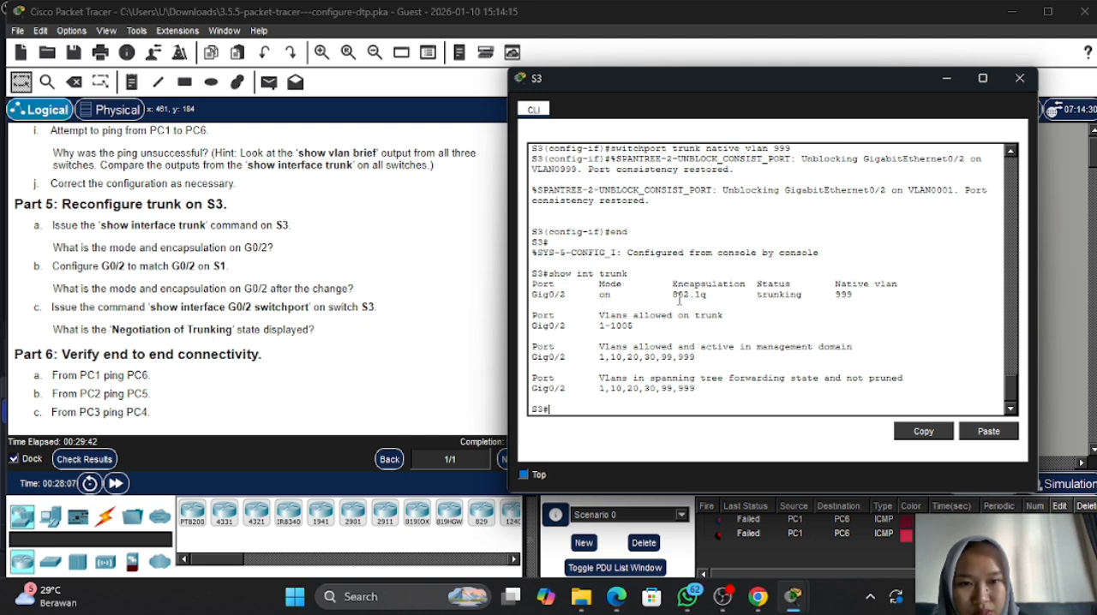
pyautogui.moveTo(670, 298); pyautogui.dragTo(726, 301)
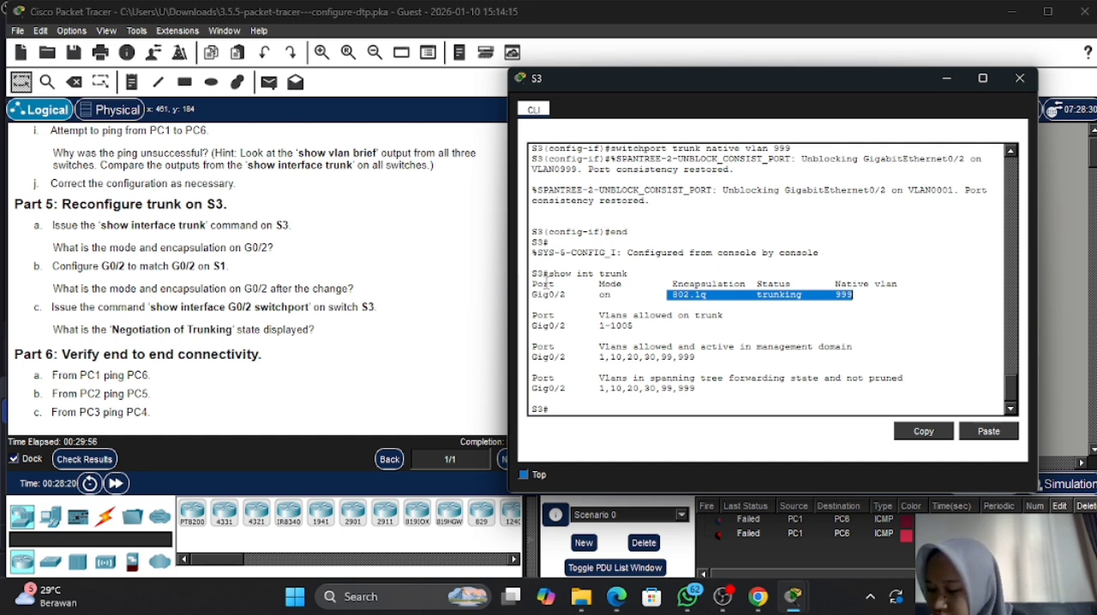
pyautogui.click(673, 378)
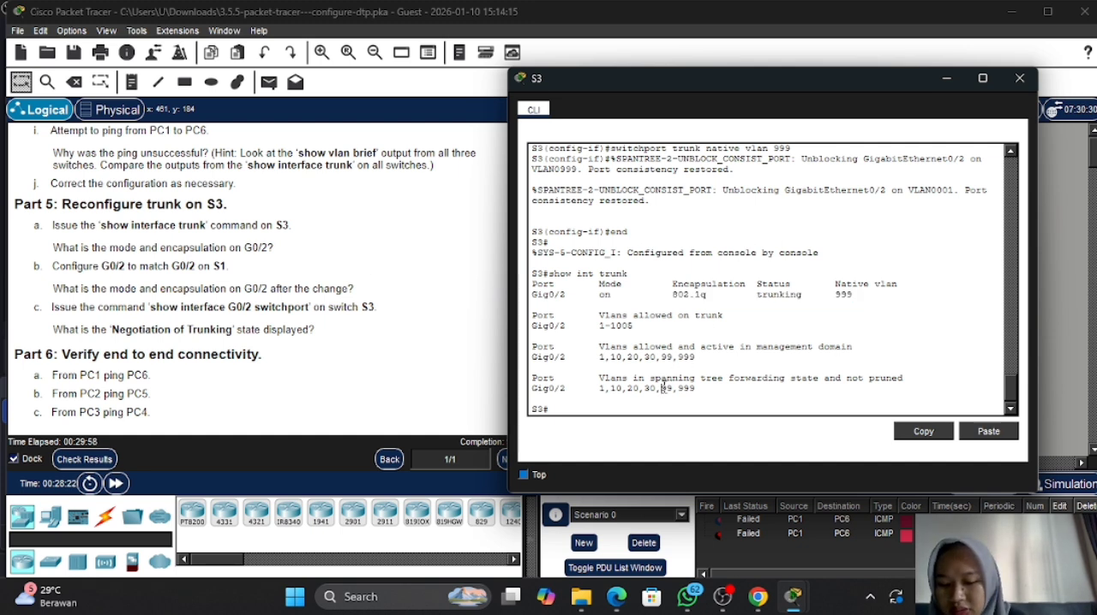
# - Configure S3's interface g0/2 with switchport nonegotiate to match G0/2 on S1, and return to privileged EXEC mode
pyautogui.write('ci')
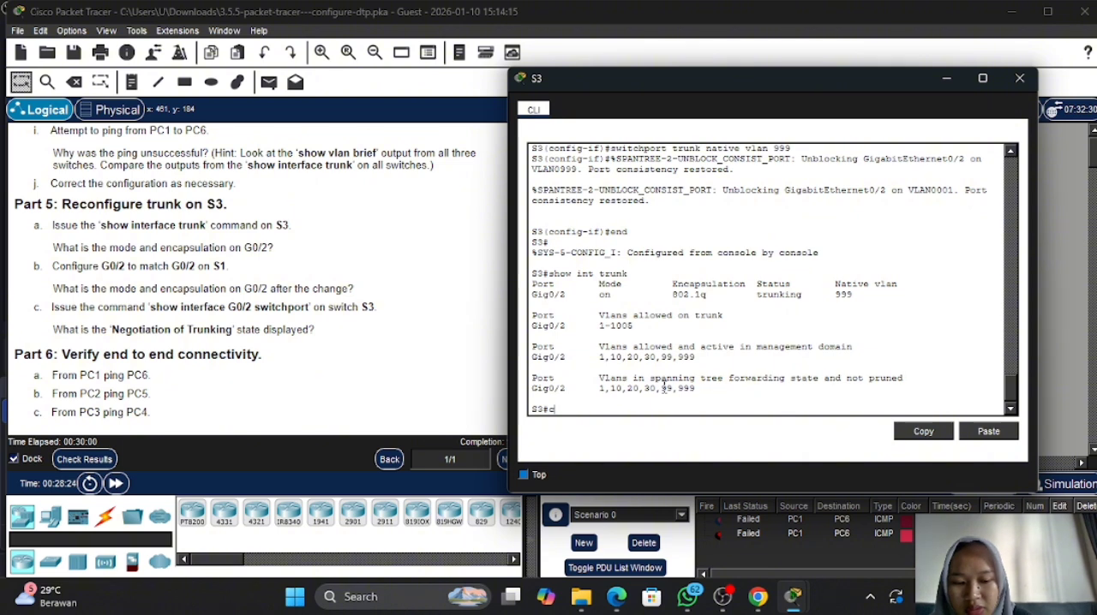
pyautogui.press('BackSpace')
pyautogui.write('onf t')
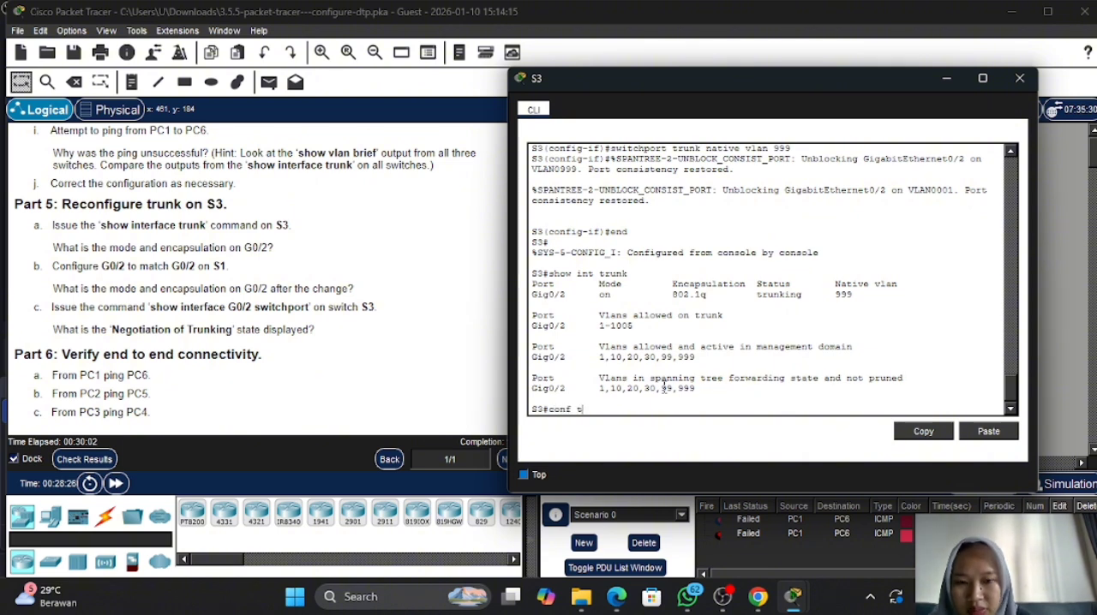
pyautogui.press('Return')
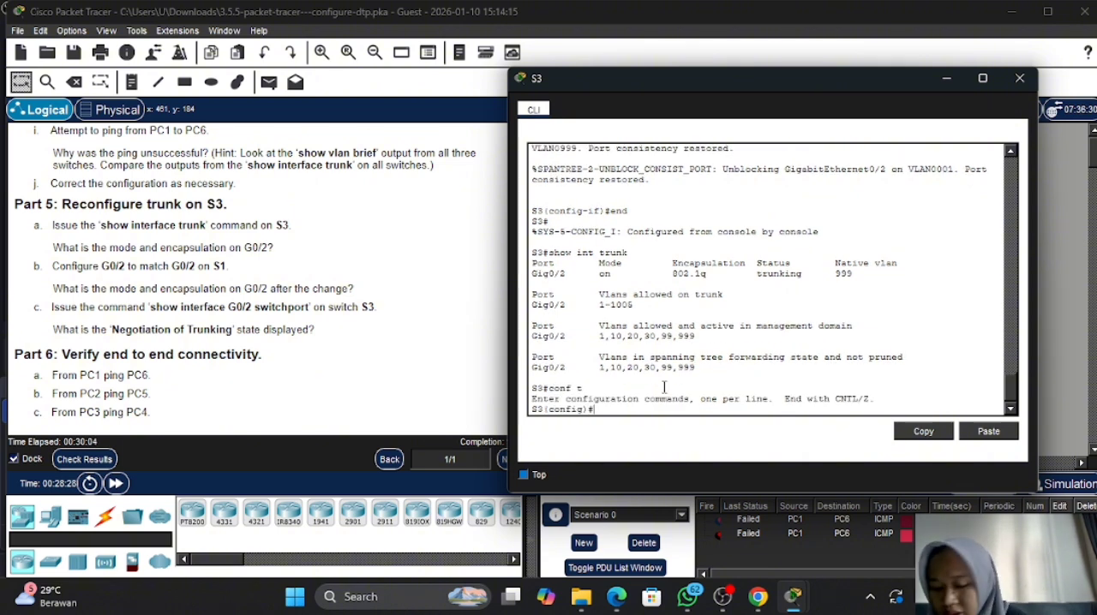
pyautogui.write('int g0')
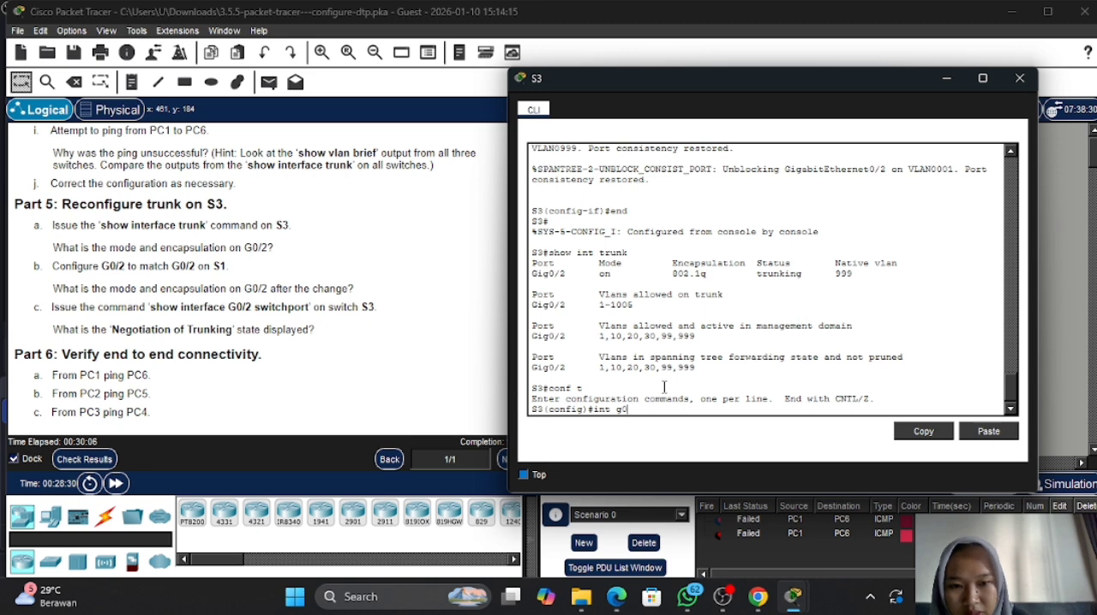
pyautogui.write('/2')
pyautogui.press('Return')
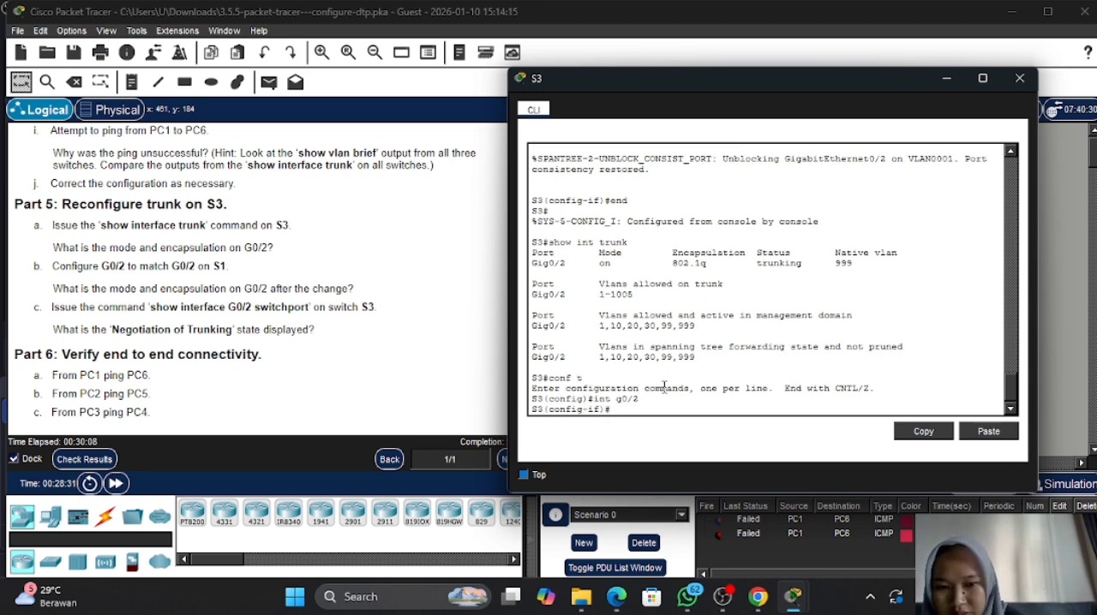
pyautogui.write('sw')
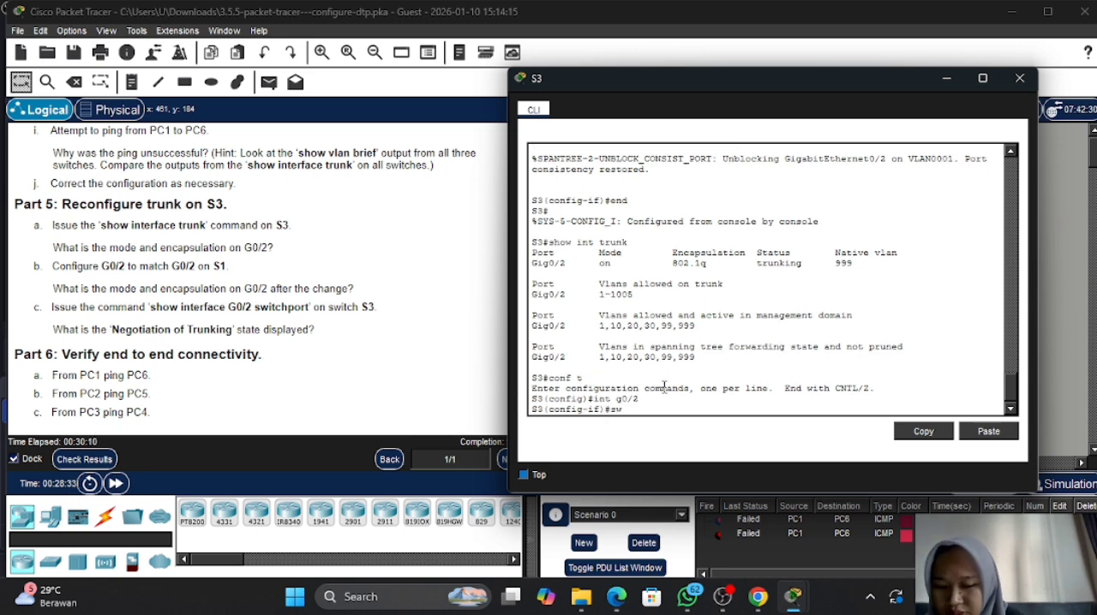
pyautogui.press('Tab')
pyautogui.write('non')
pyautogui.press('Tab')
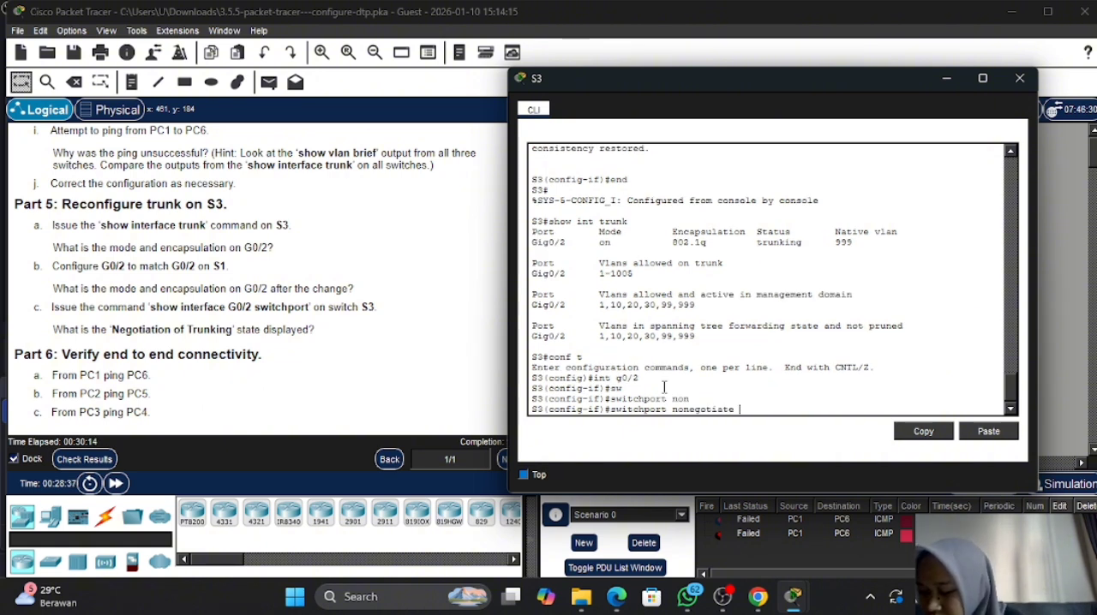
pyautogui.press('Return')
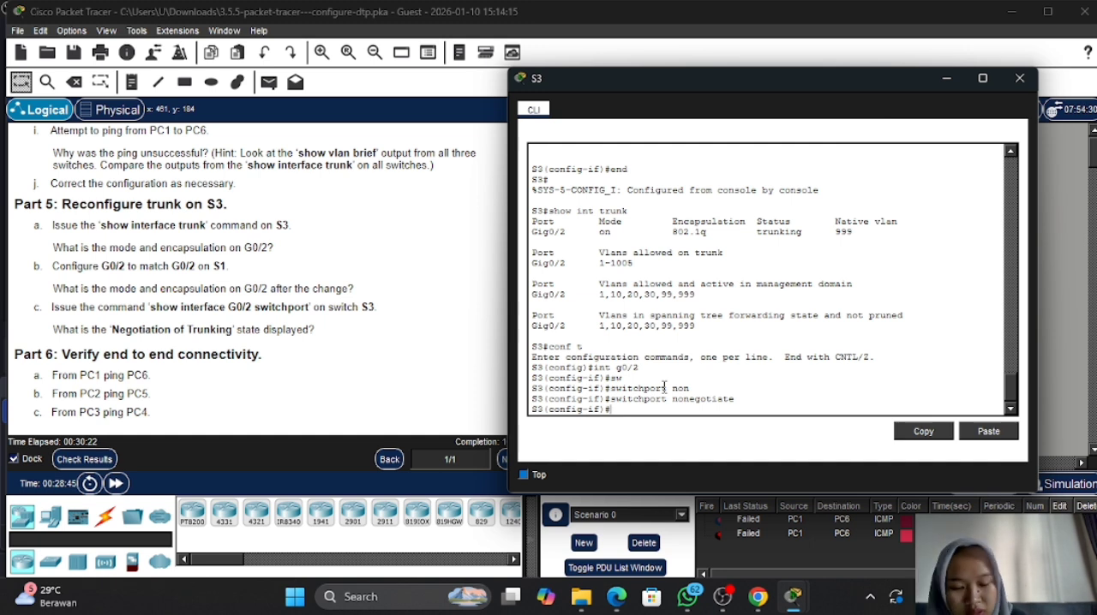
pyautogui.write('end')
pyautogui.press('Return')
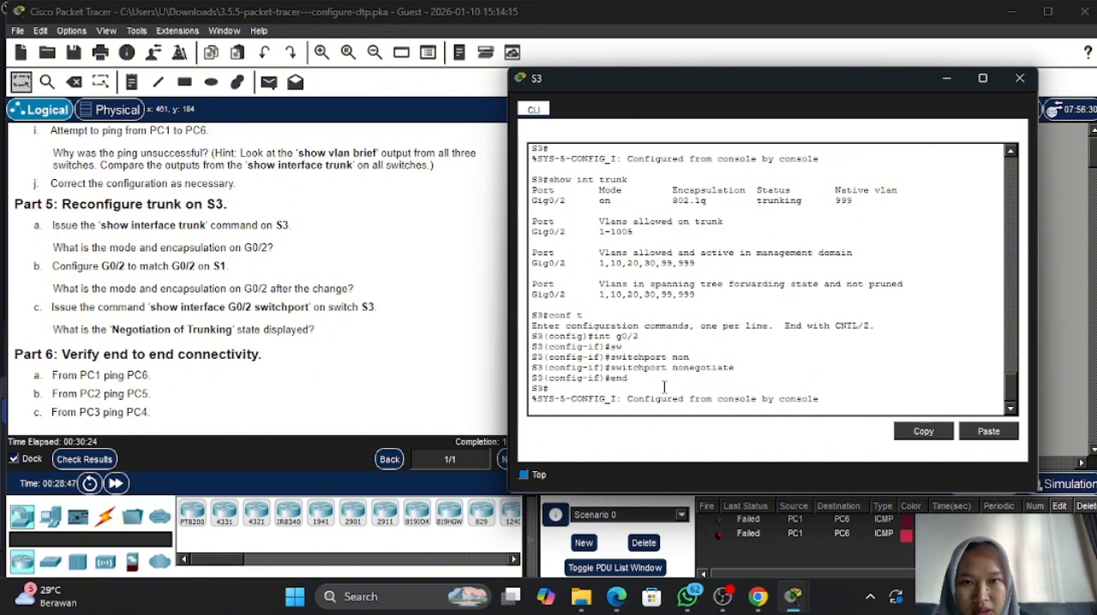
pyautogui.press('Return')
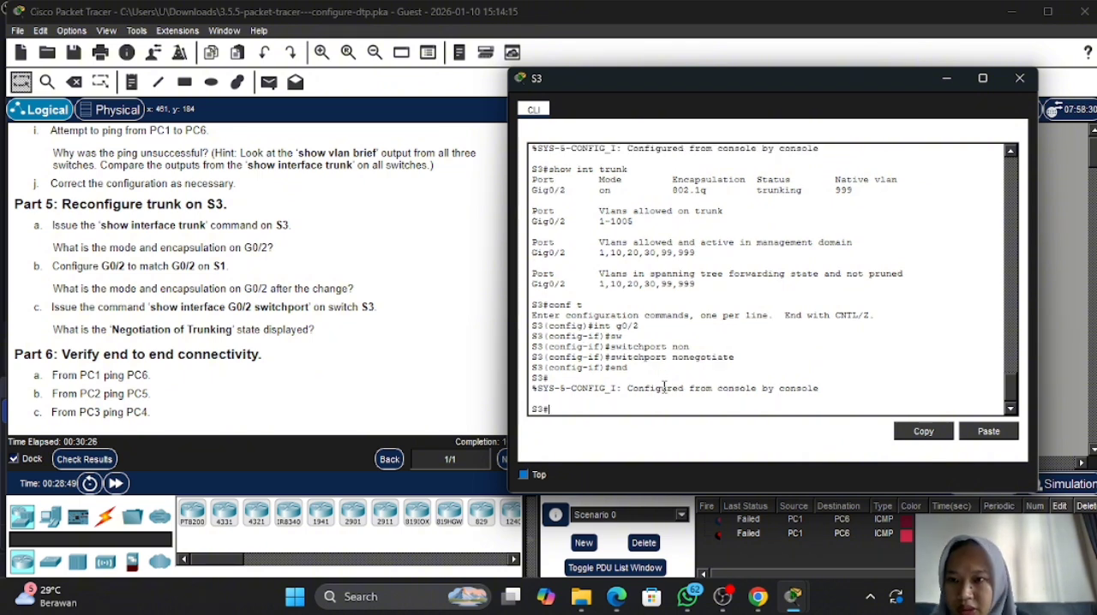
# - Run show int trunk again on S3 to recheck G0/2's mode and encapsulation, and minimize the switch's window
pyautogui.write('conf t')
pyautogui.press('Up')
pyautogui.press('Up')
pyautogui.press('Return')
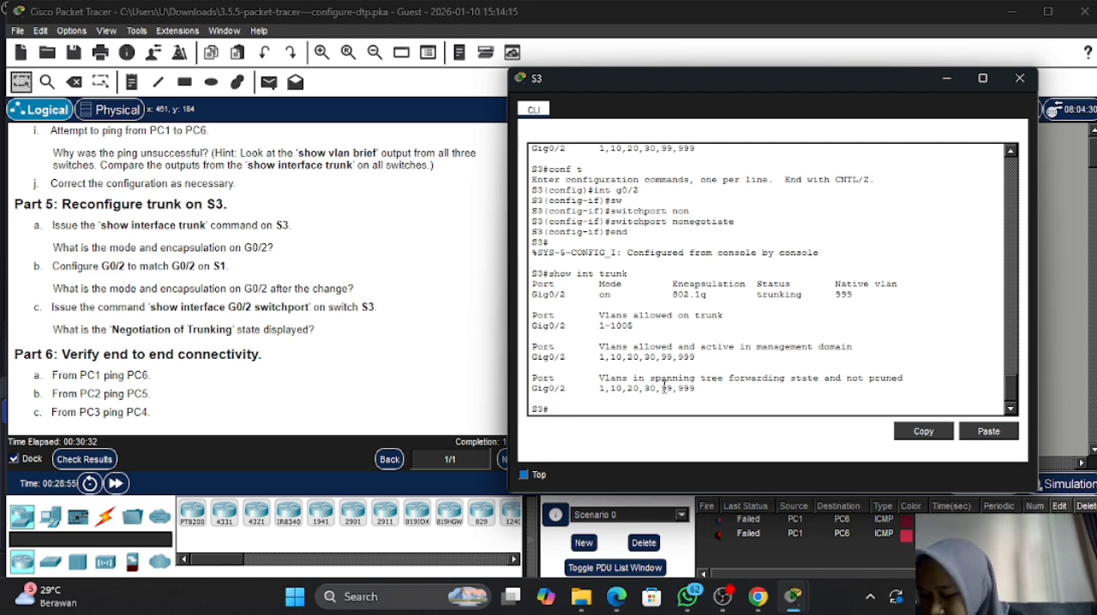
pyautogui.moveTo(668, 294); pyautogui.dragTo(728, 294)
pyautogui.click(728, 294)
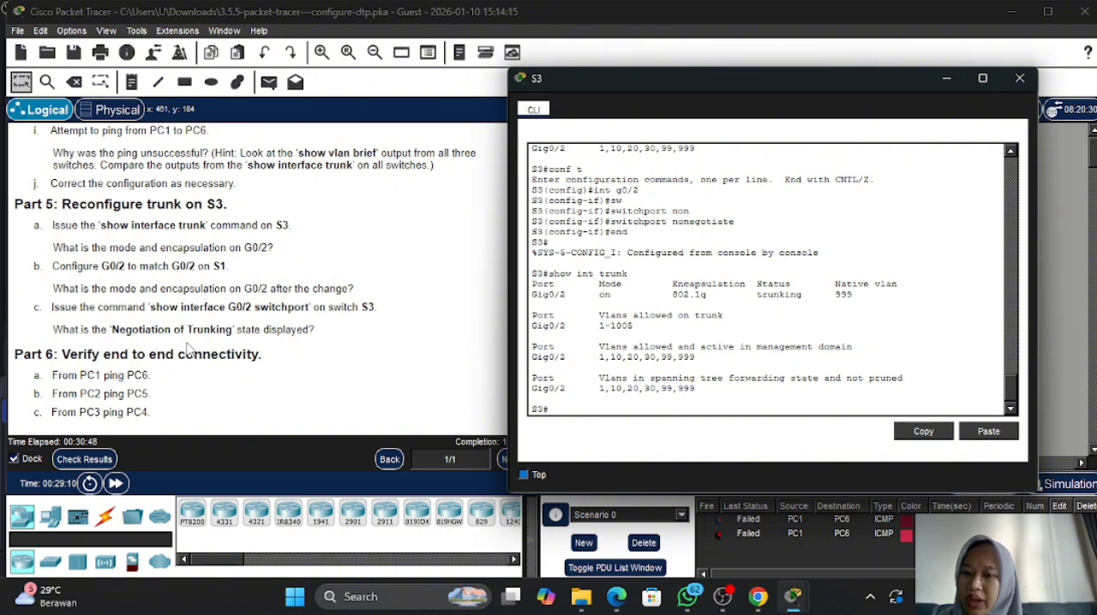
pyautogui.click(944, 79)
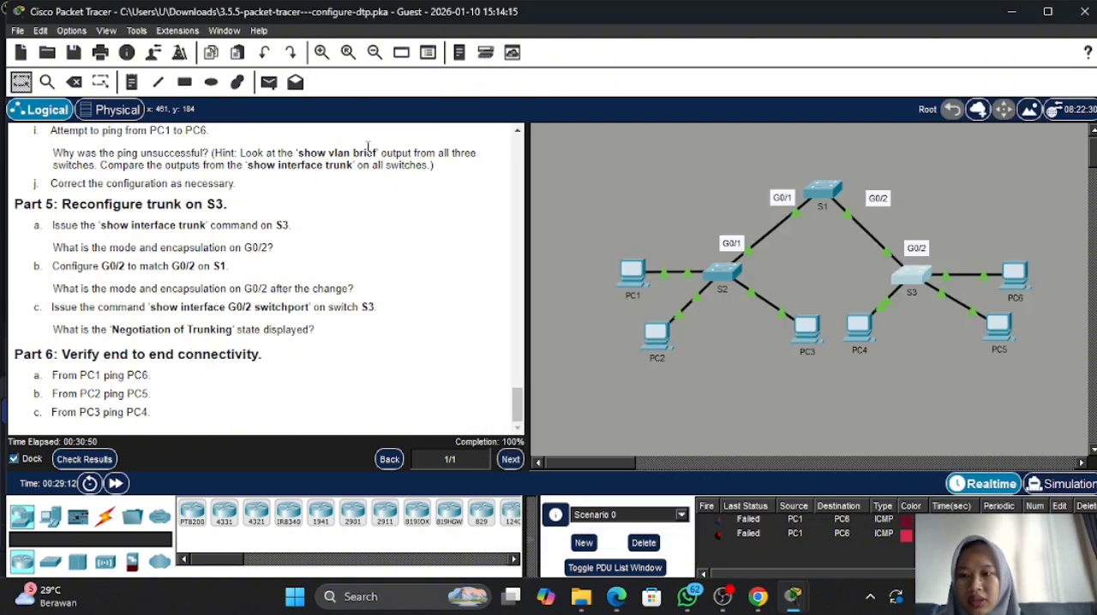
# - Test connectivity with a simple PDU from PC1 to PC6, and delete Scenario 0's PDU entries
pyautogui.click(268, 82)
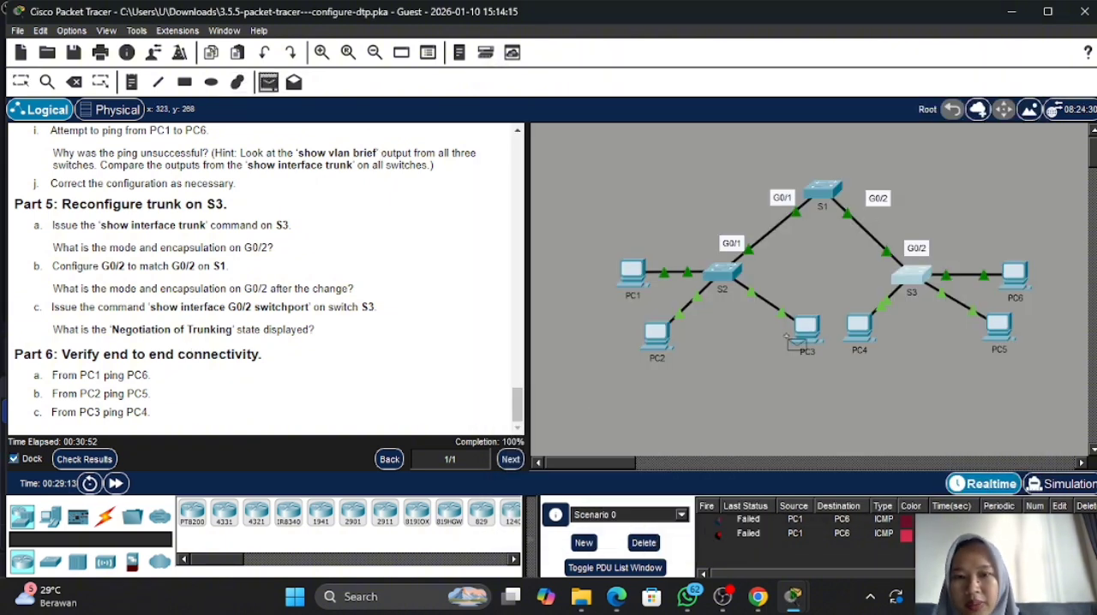
pyautogui.click(639, 277)
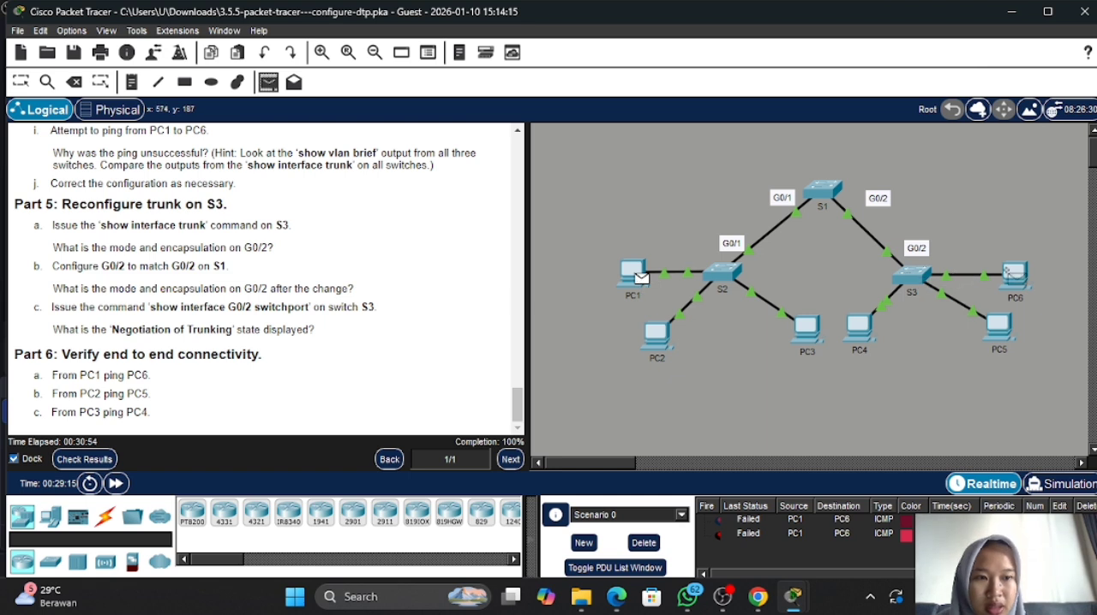
pyautogui.click(1014, 274)
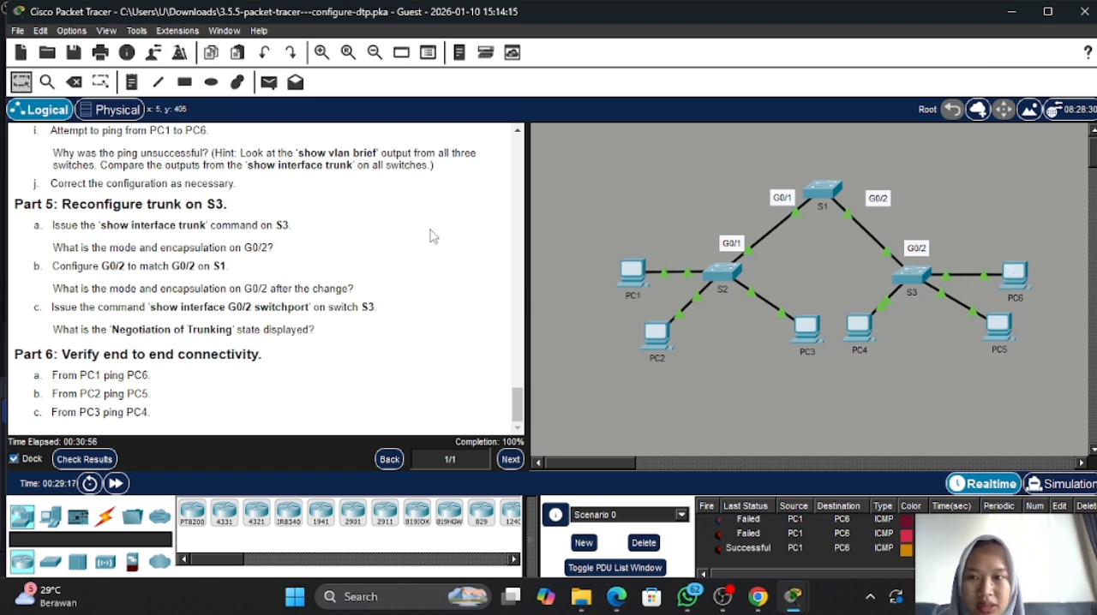
pyautogui.click(656, 549)
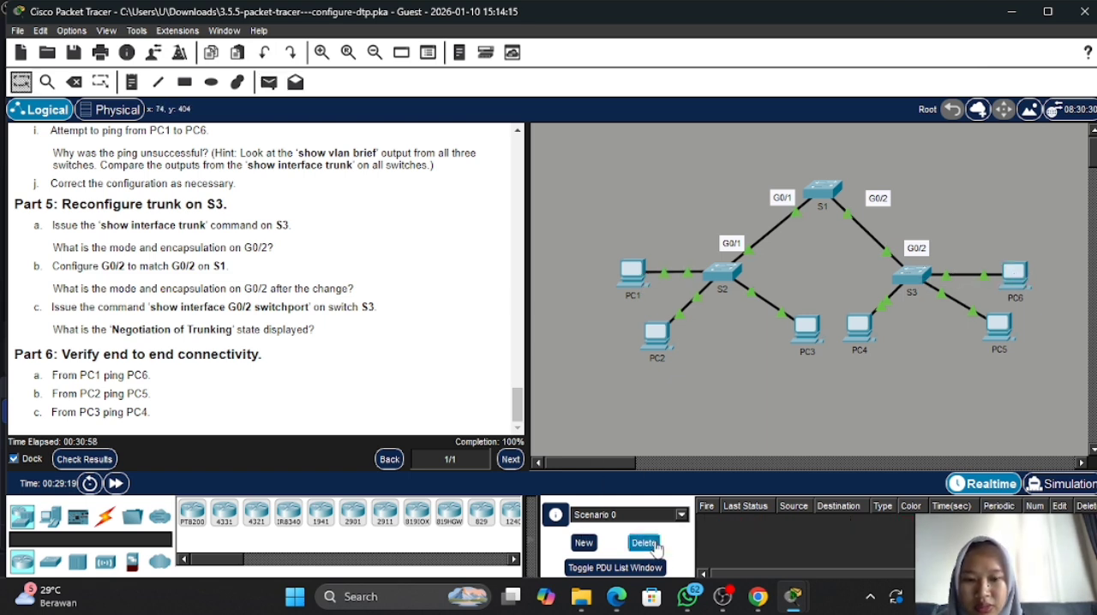
# - Test the remaining end-to-end connections by sending simple PDUs from PC2 to PC5 and from PC3 to PC4
pyautogui.click(271, 86)
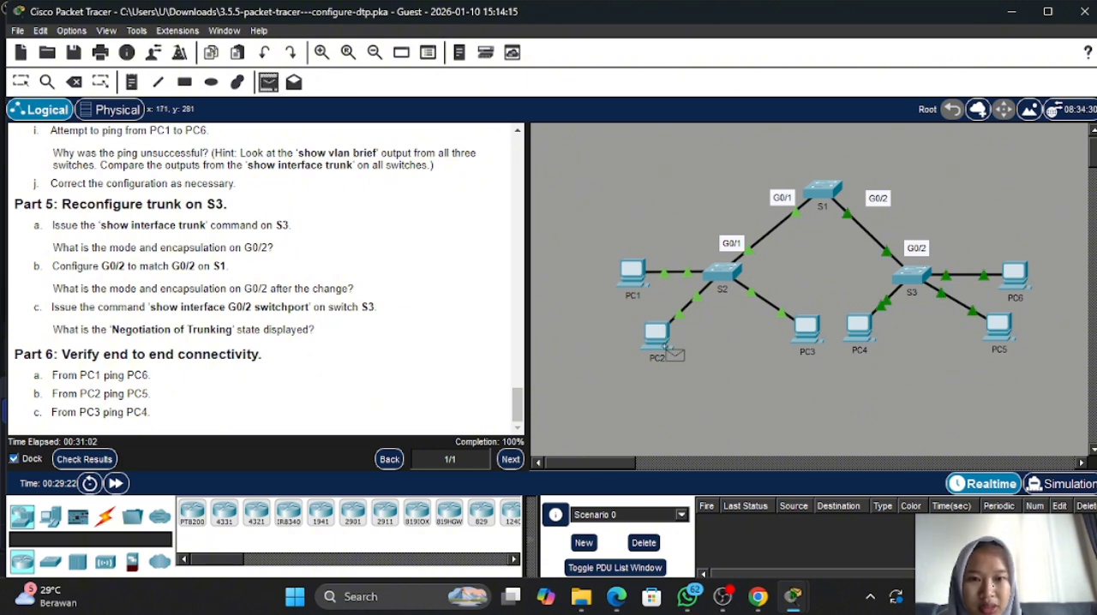
pyautogui.click(662, 333)
pyautogui.click(1006, 337)
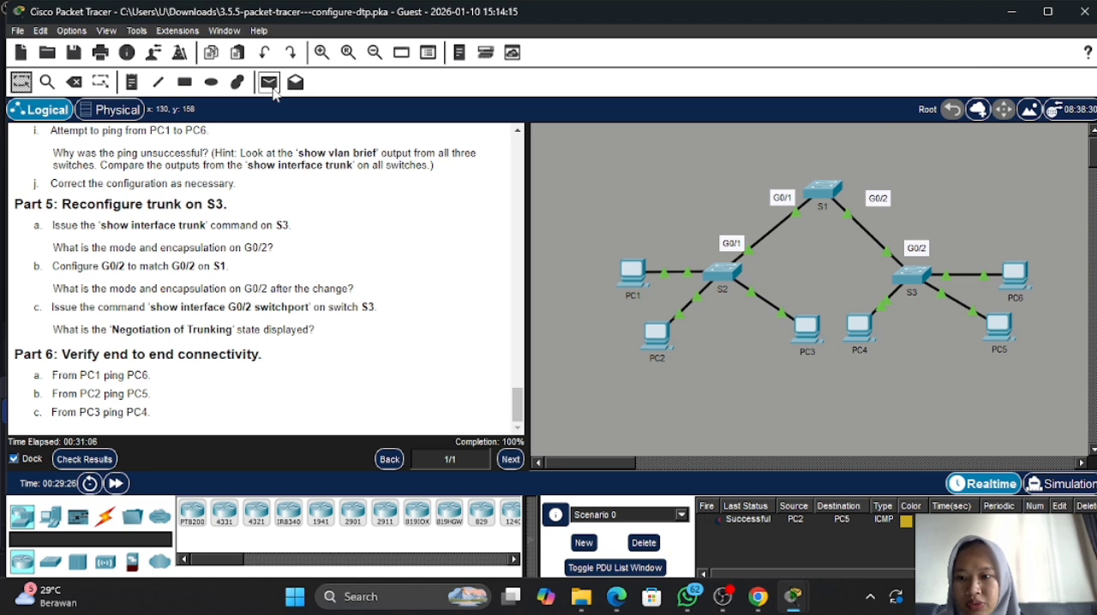
pyautogui.click(271, 86)
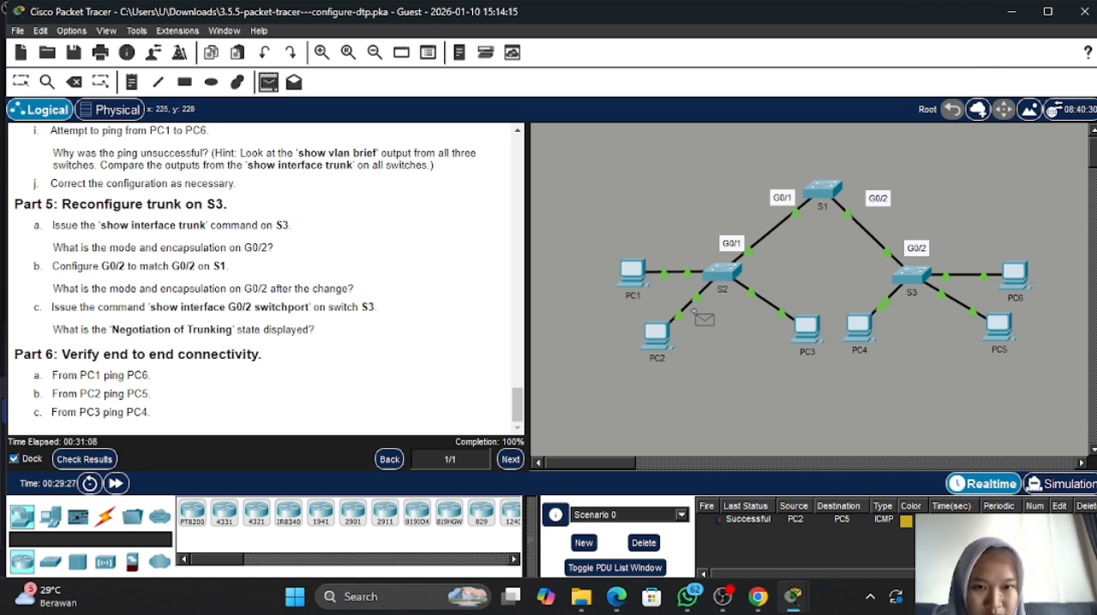
pyautogui.click(807, 328)
pyautogui.click(858, 328)
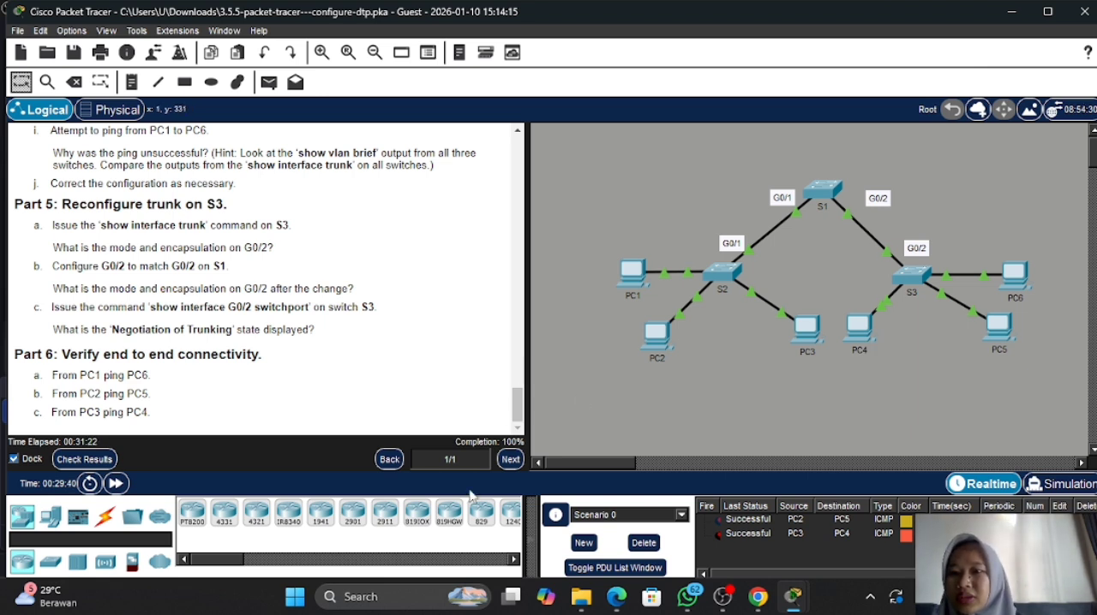
pyautogui.moveTo(512, 596)
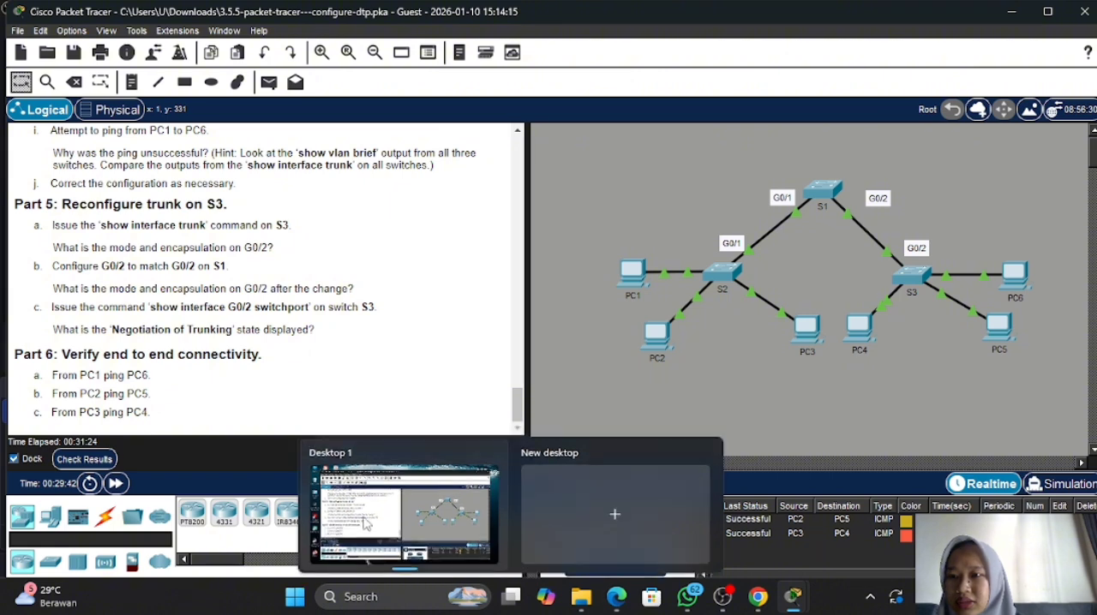
pyautogui.scroll(5, 328, 313)
pyautogui.scroll(10, 328, 313)
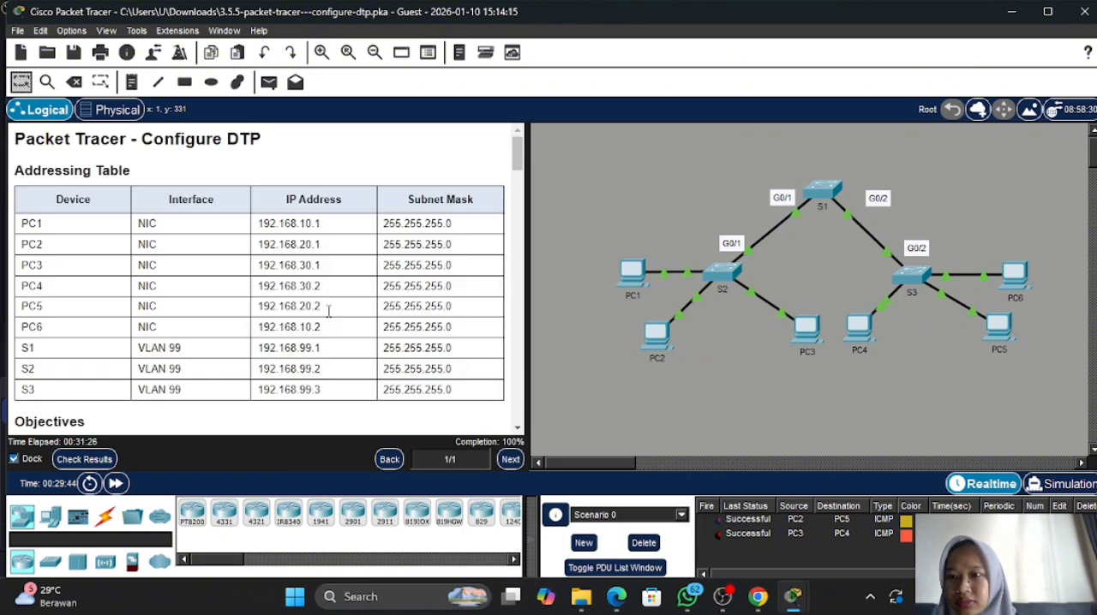
pyautogui.scroll(-4, 328, 313)
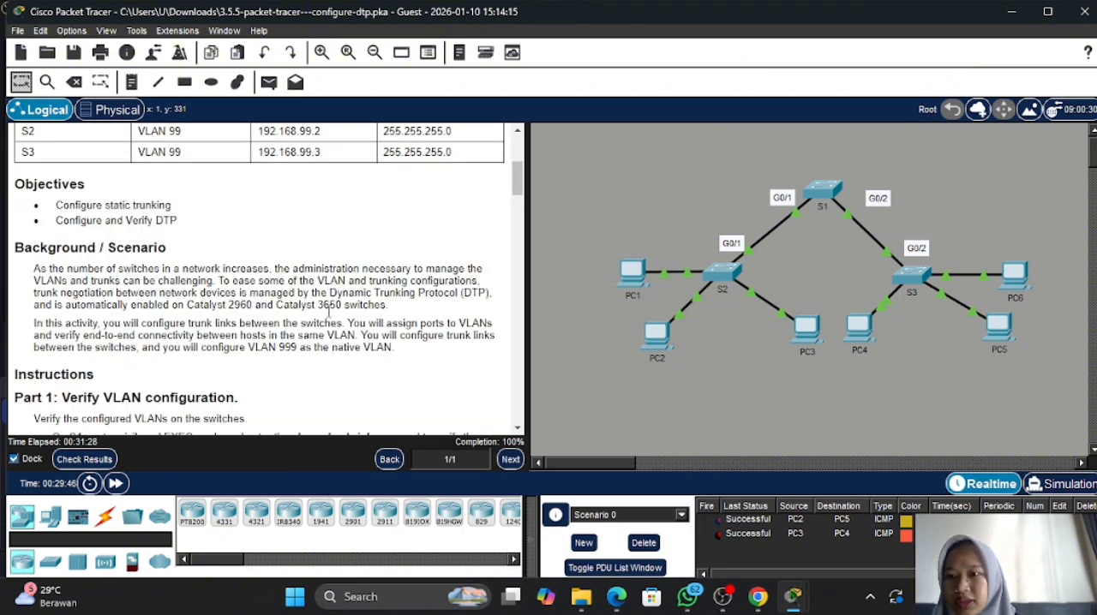